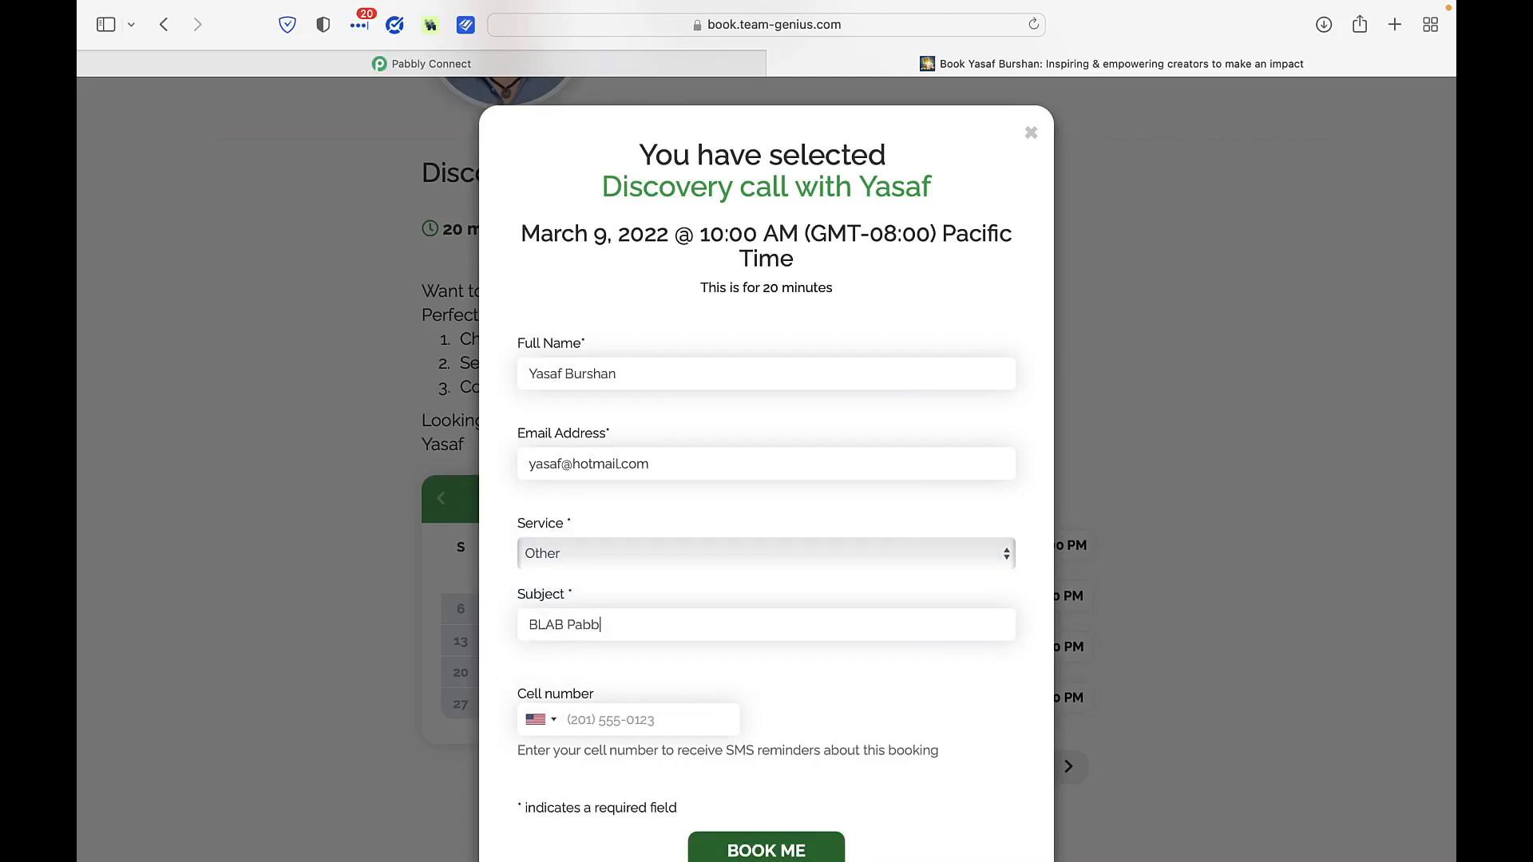
Complete the booking form's subject as "BLAB Pabbly Integration", leave the cell number empty, and submit the booking
{"action": "type", "text": "ly Integration"}
{"action": "key", "text": "Tab"}
{"action": "scroll", "coordinate": [793, 599], "scroll_direction": "up", "scroll_amount": 1}
{"action": "scroll", "coordinate": [803, 560], "scroll_direction": "down", "scroll_amount": 1}
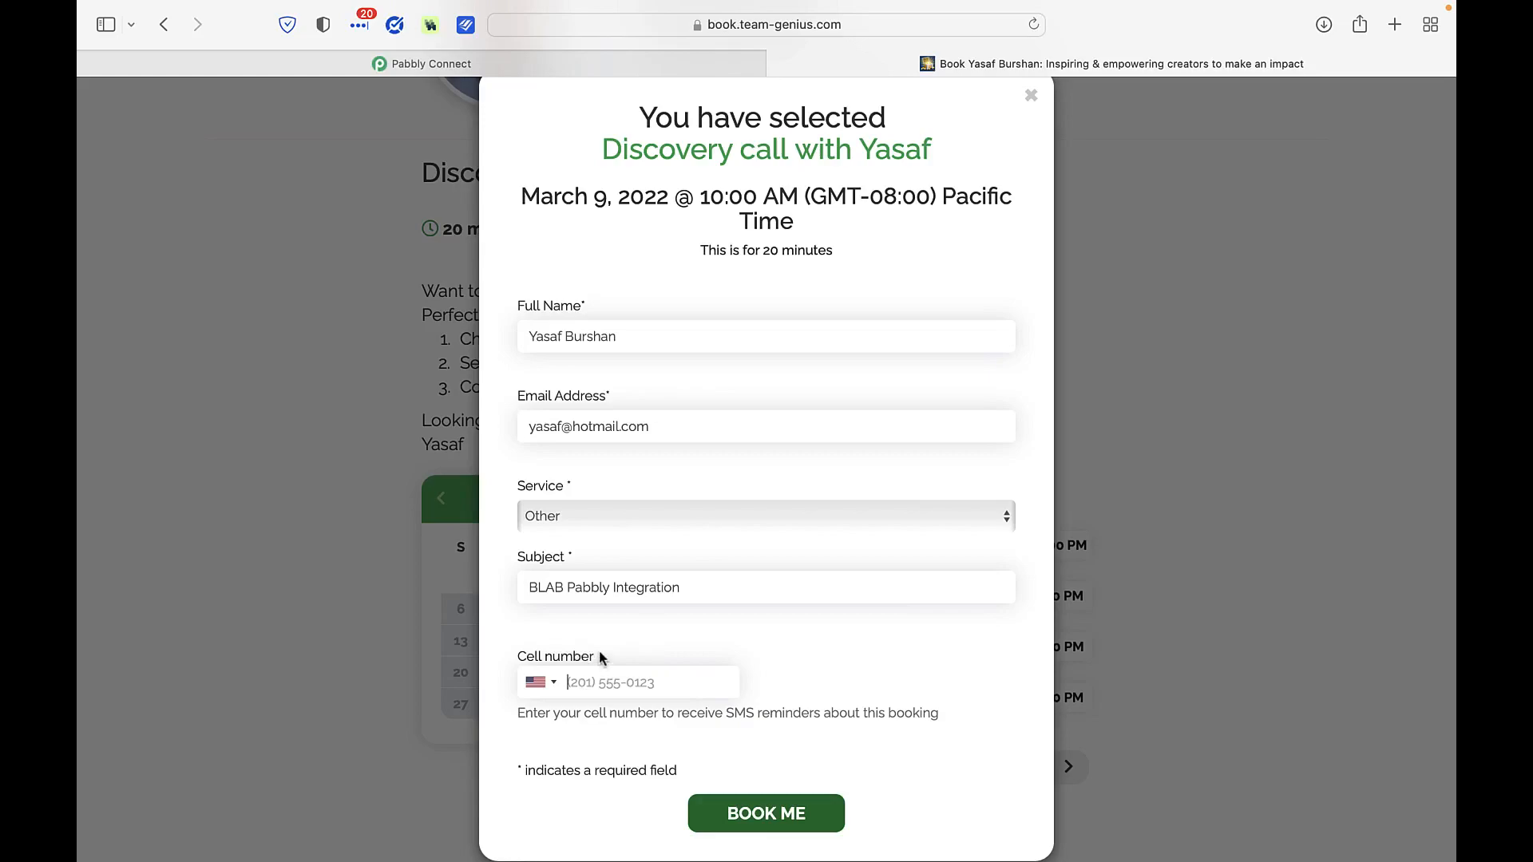
{"action": "left_click", "coordinate": [751, 815]}
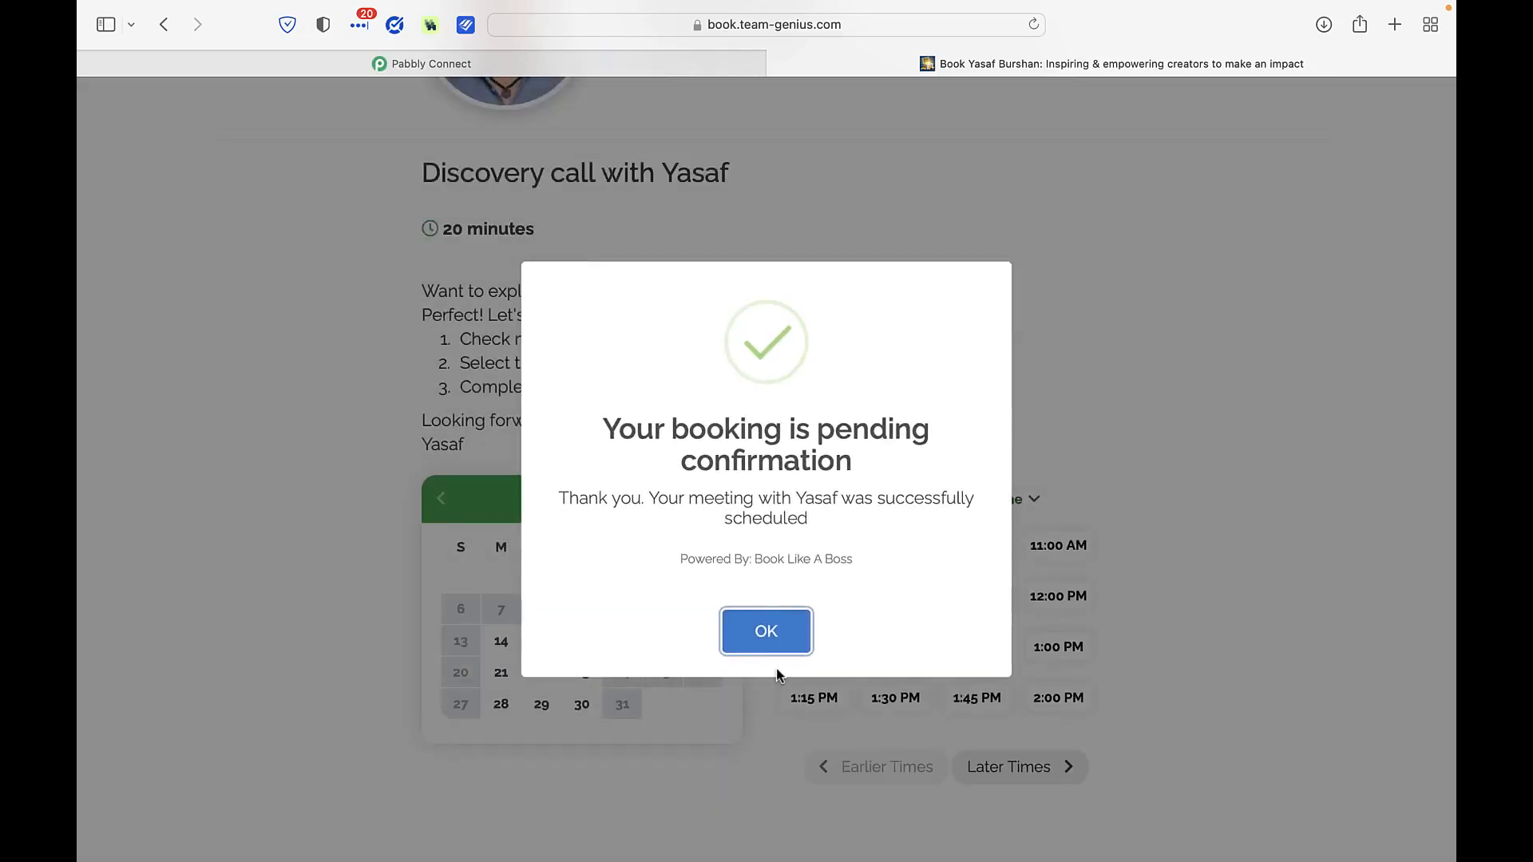
Switch to Outlook to view the new pending booking notification email, and return to the browser
{"action": "key", "text": "super+Tab"}
{"action": "key", "text": "super+Tab"}
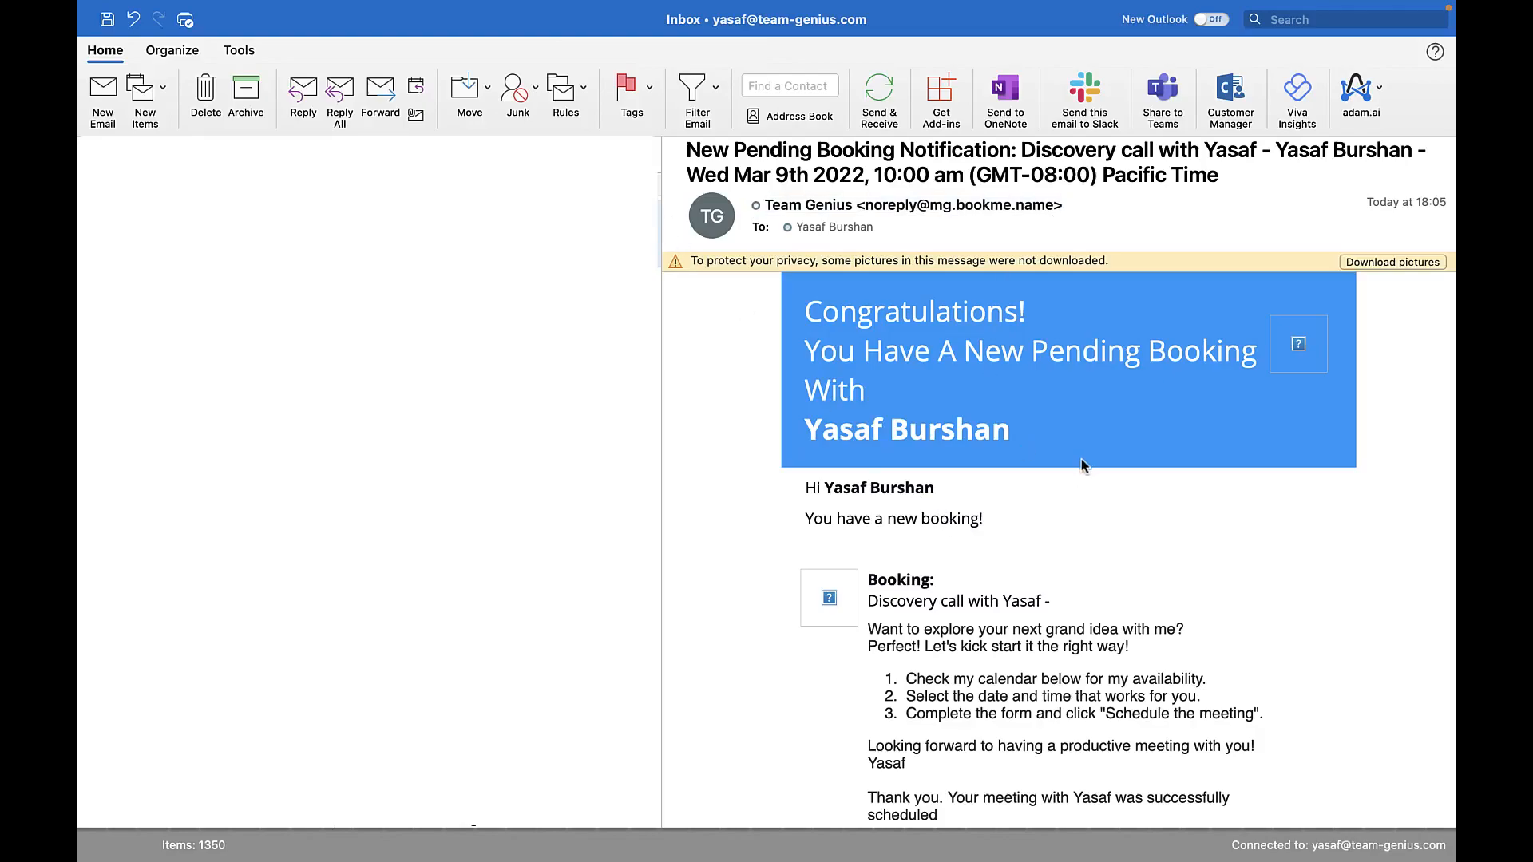
{"action": "key", "text": "super+Tab"}
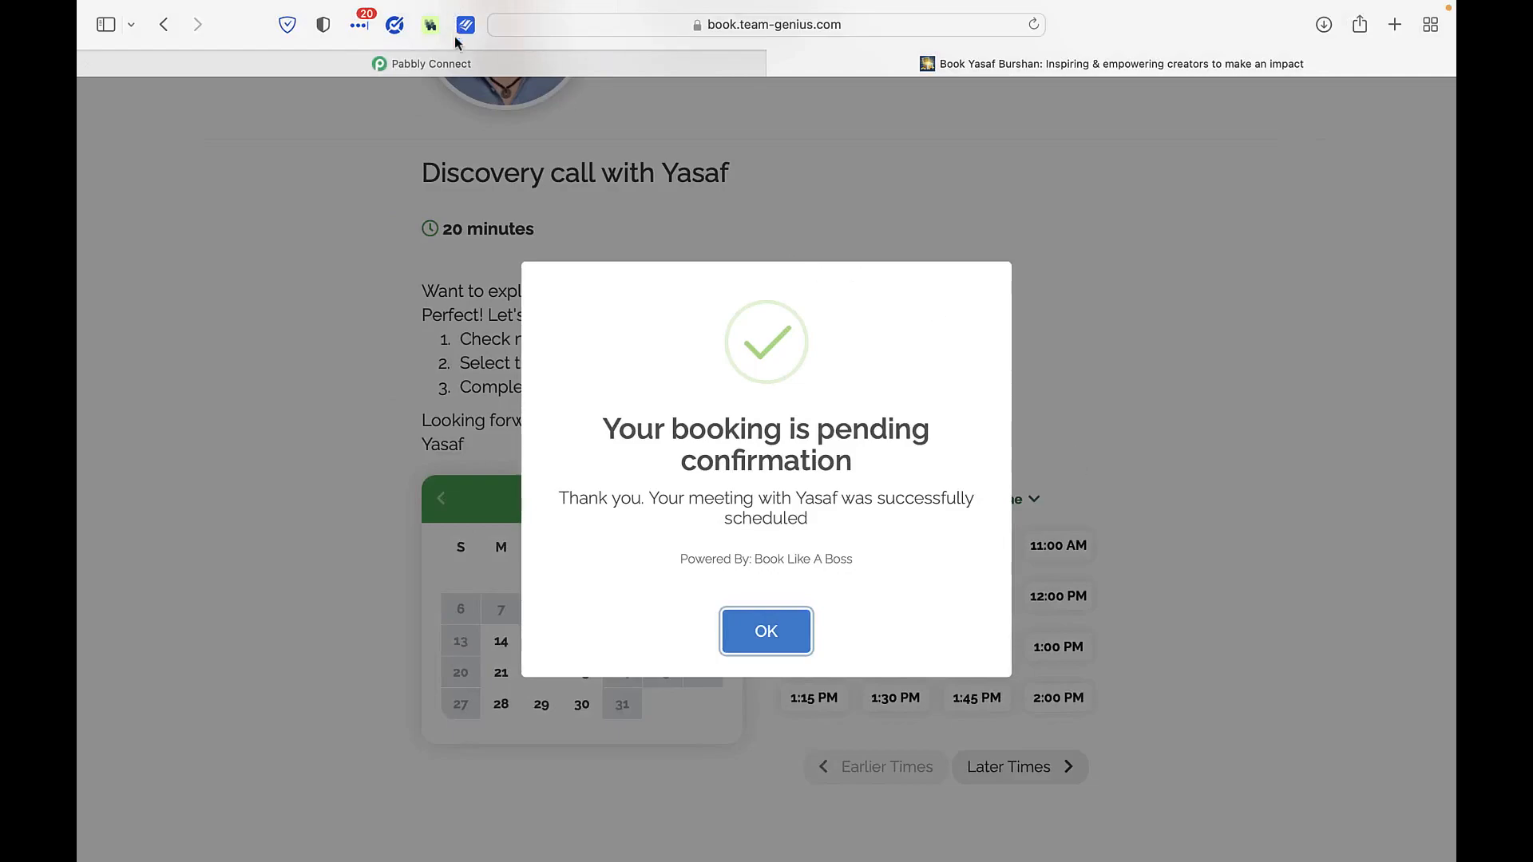
Create a workflow named "BLAB Integration" in Pabbly Connect and choose Email Parser as its trigger app
{"action": "left_click", "coordinate": [453, 67]}
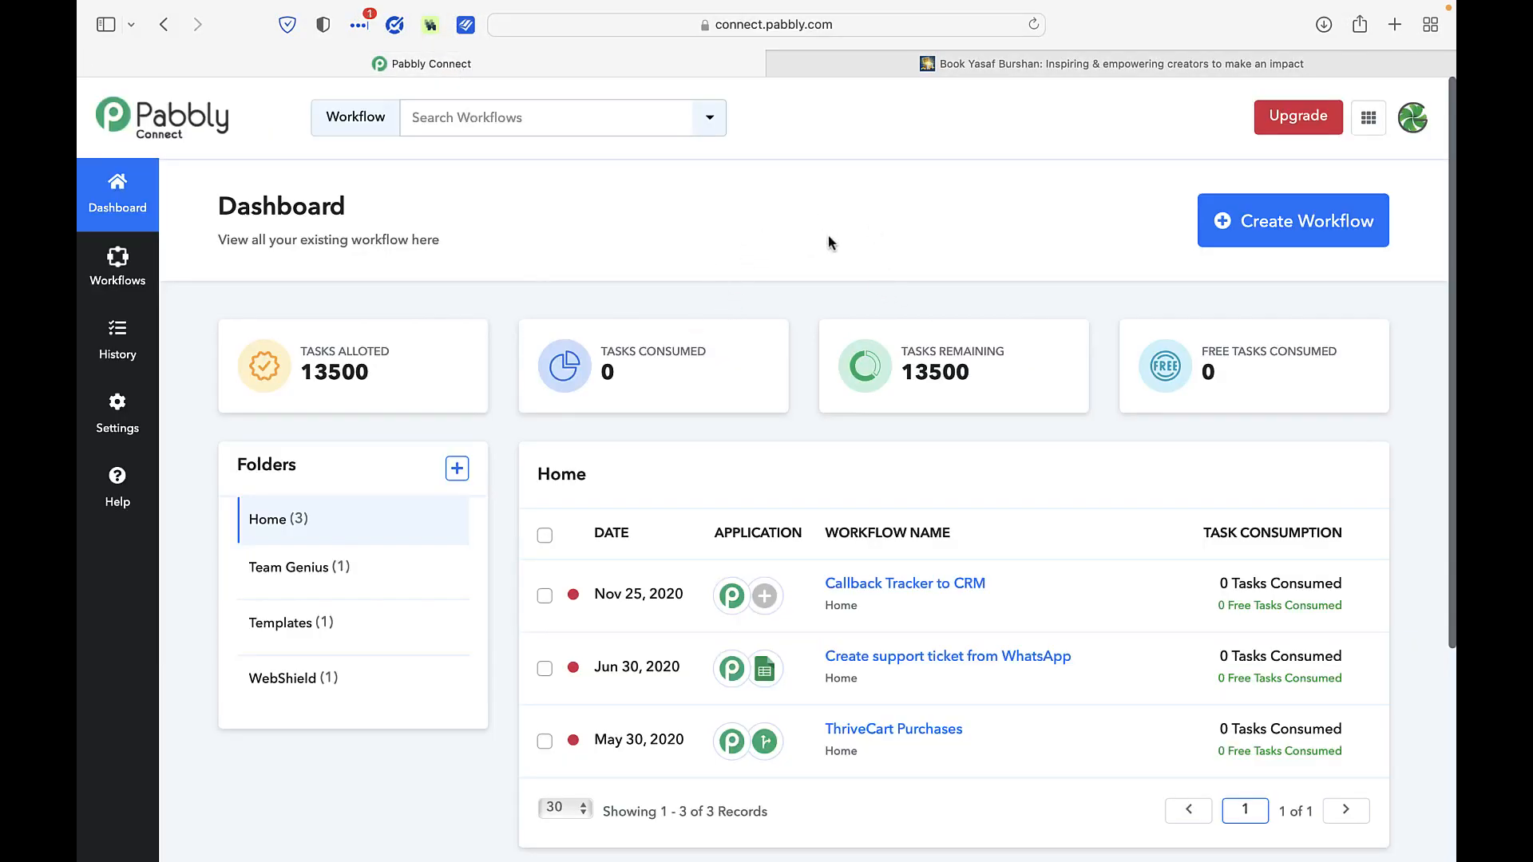
{"action": "left_click", "coordinate": [1278, 238]}
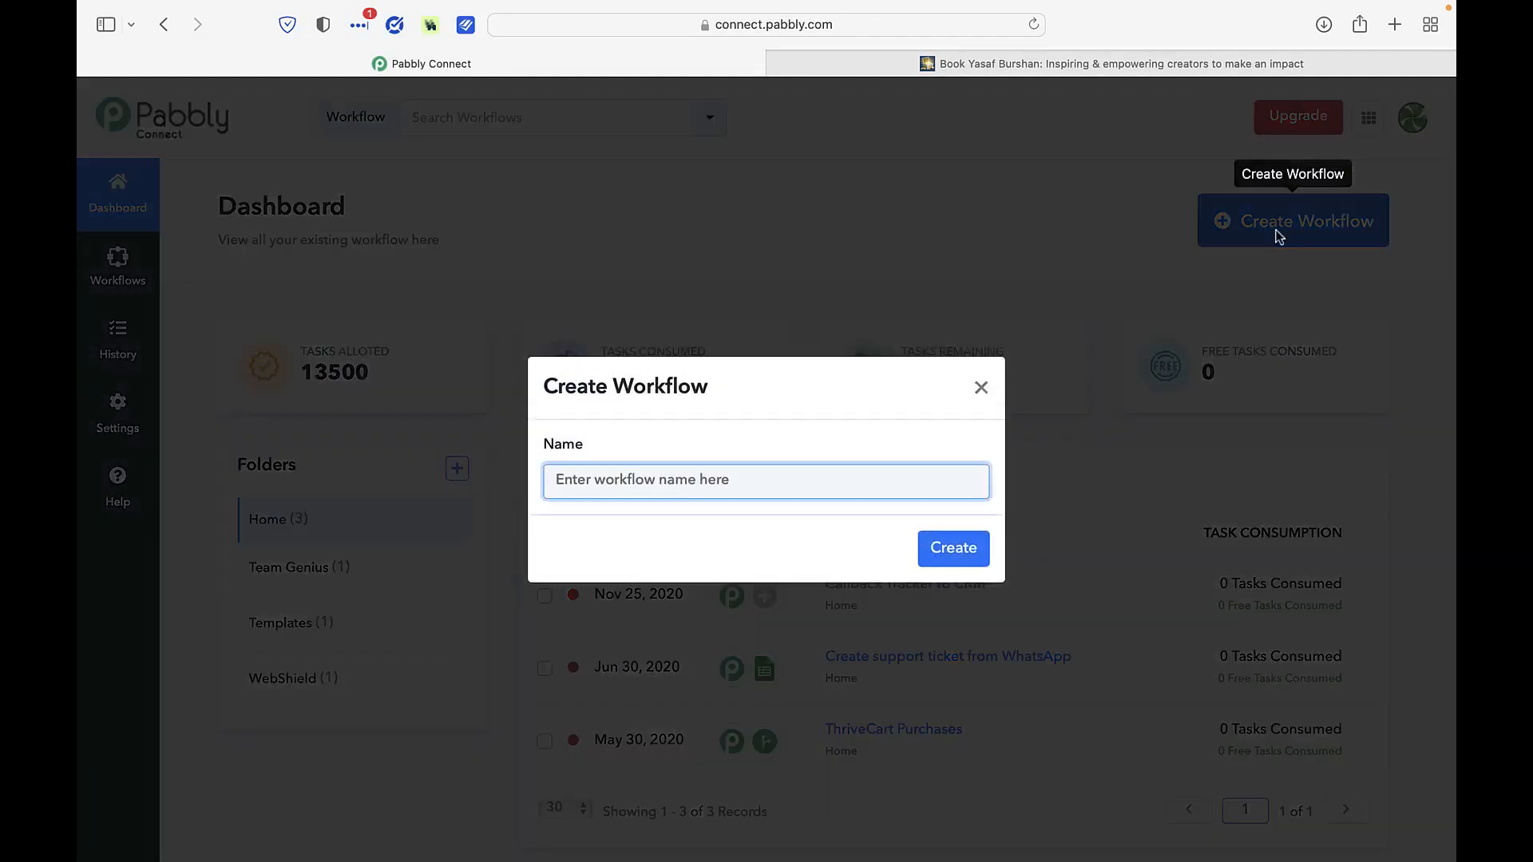
{"action": "type", "text": "BLAB"}
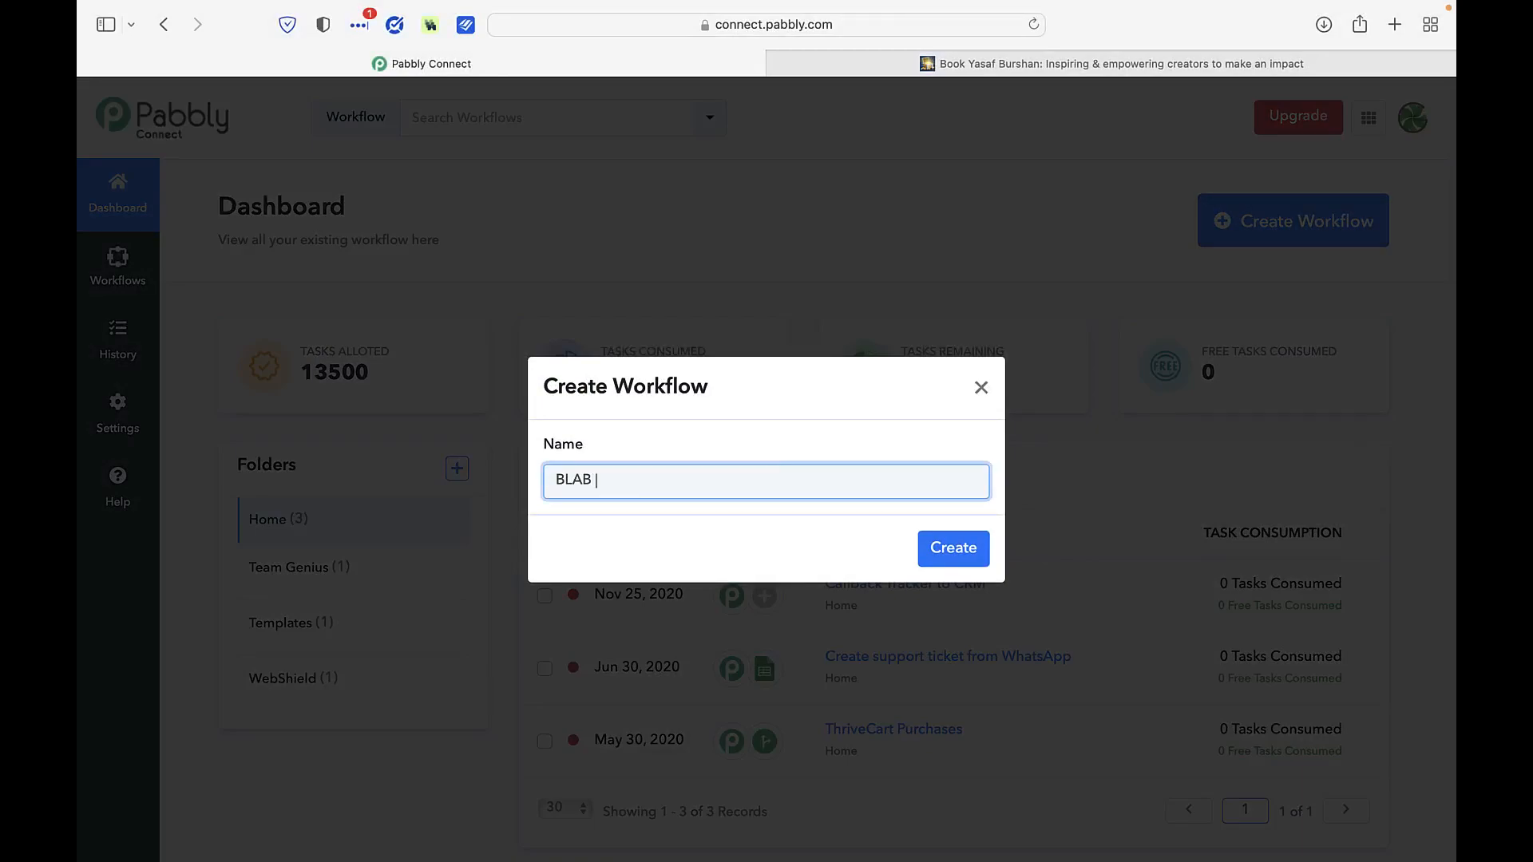
{"action": "type", "text": " Intgeration"}
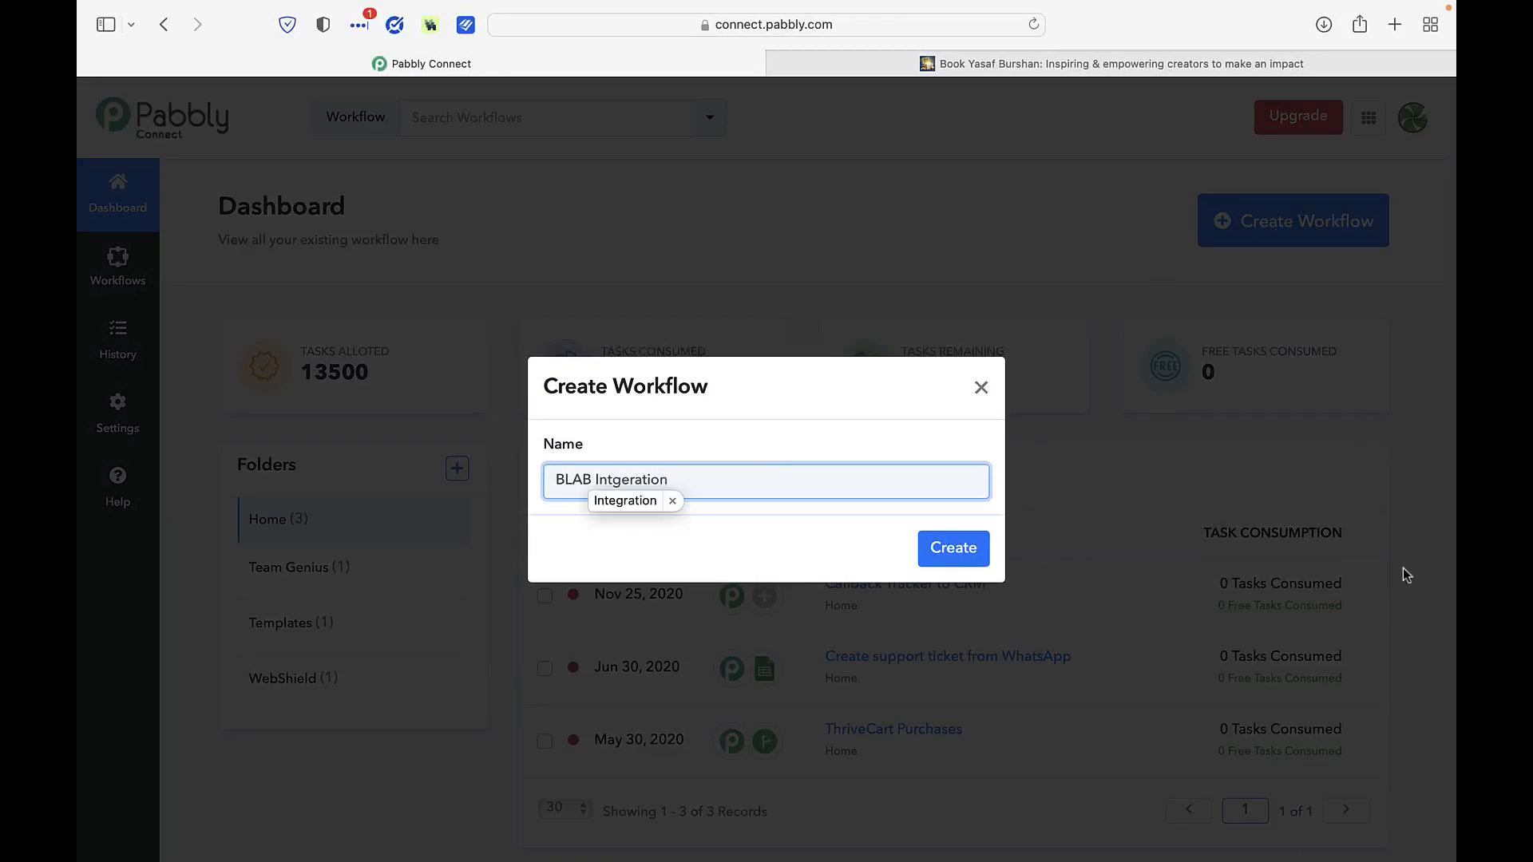
{"action": "left_click", "coordinate": [953, 549]}
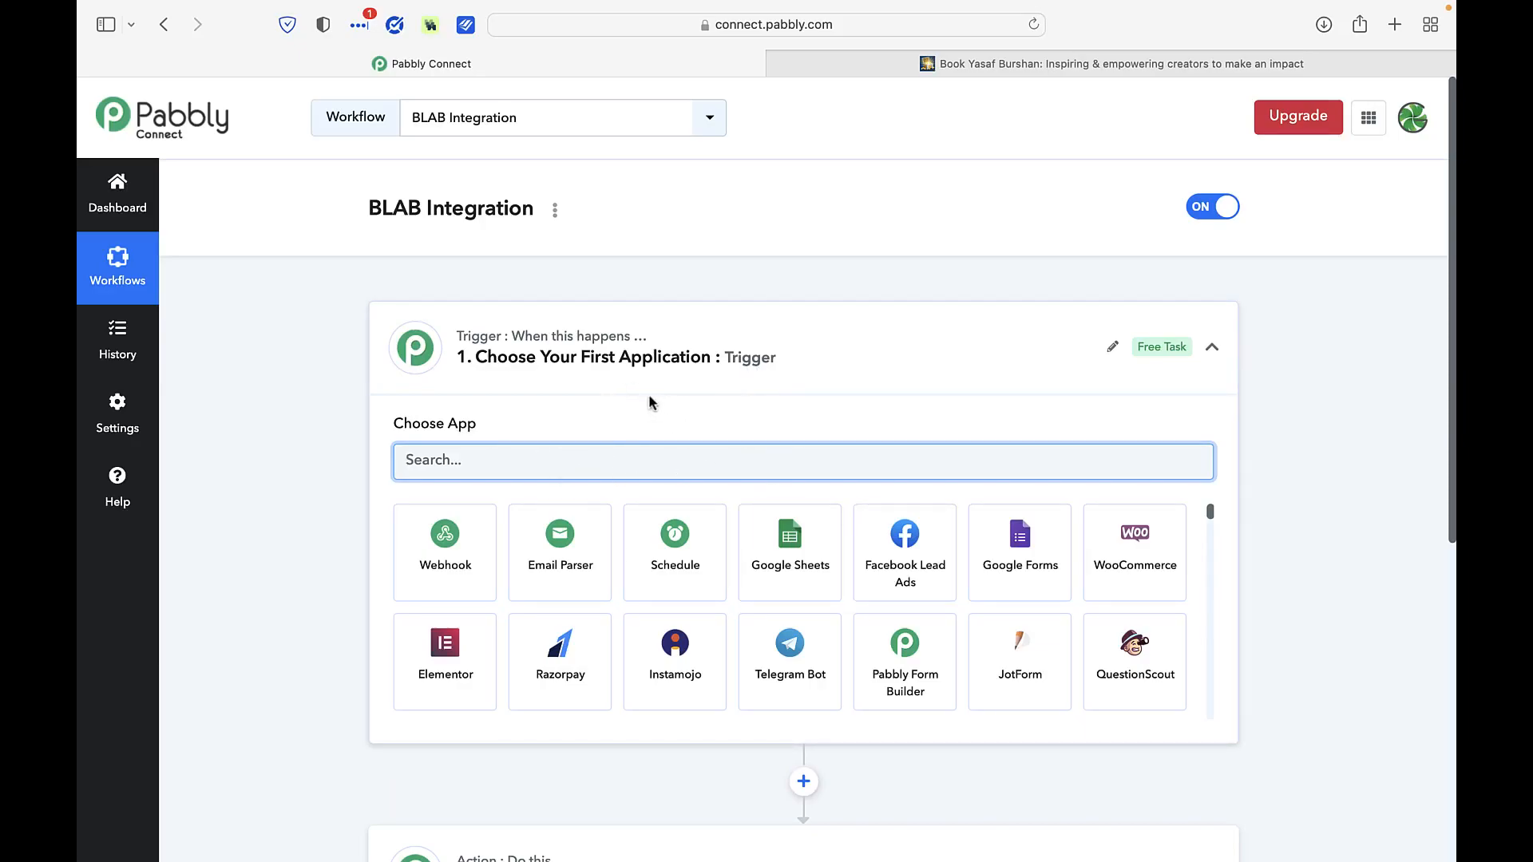
{"action": "left_click", "coordinate": [571, 556]}
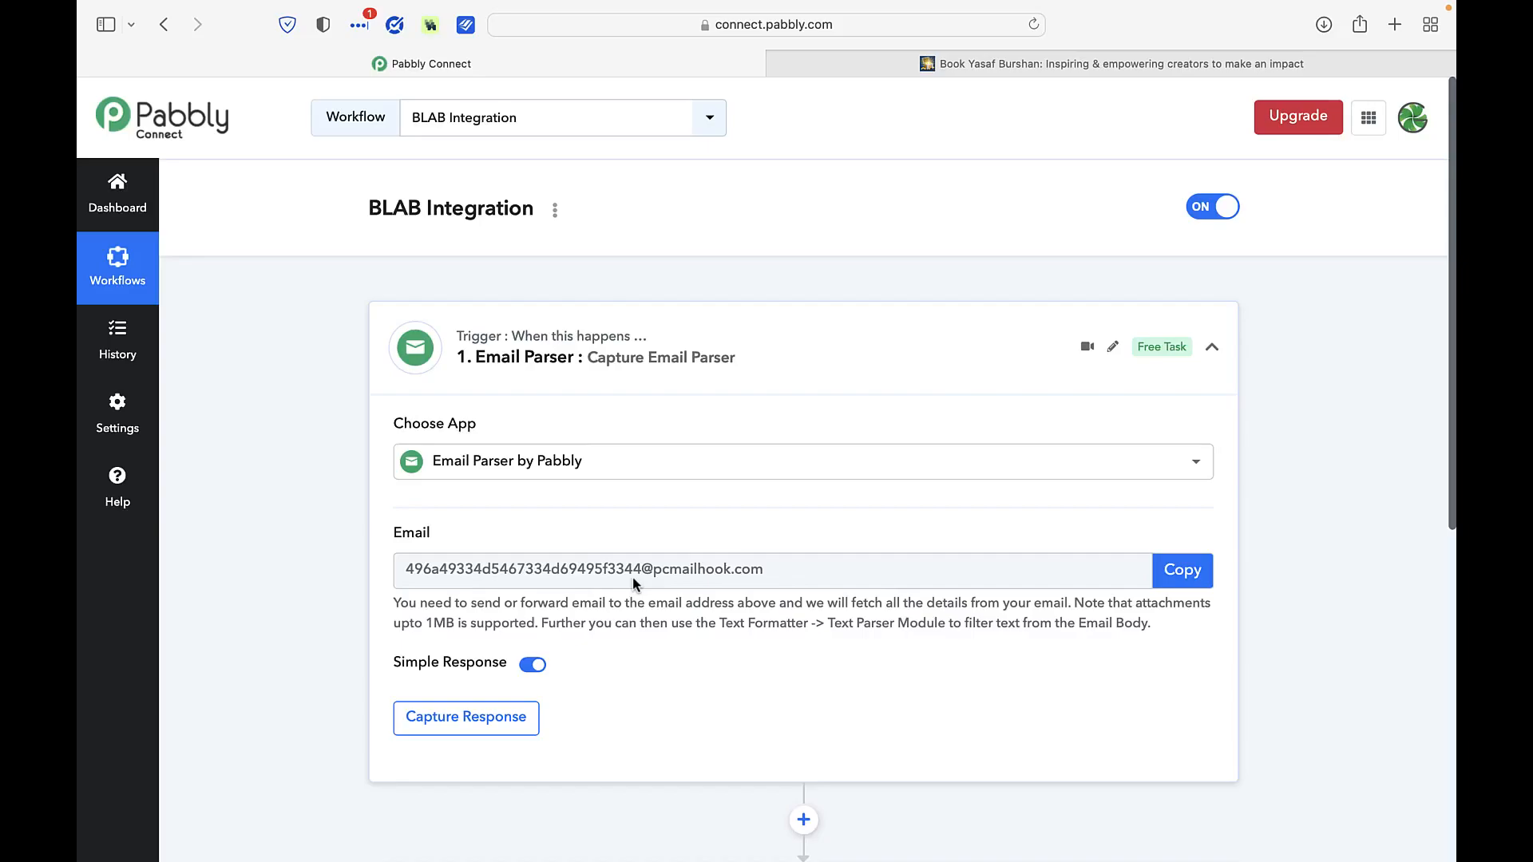
Copy the Email Parser's address and forward the pending booking notification to it from Outlook
{"action": "left_click", "coordinate": [1183, 570]}
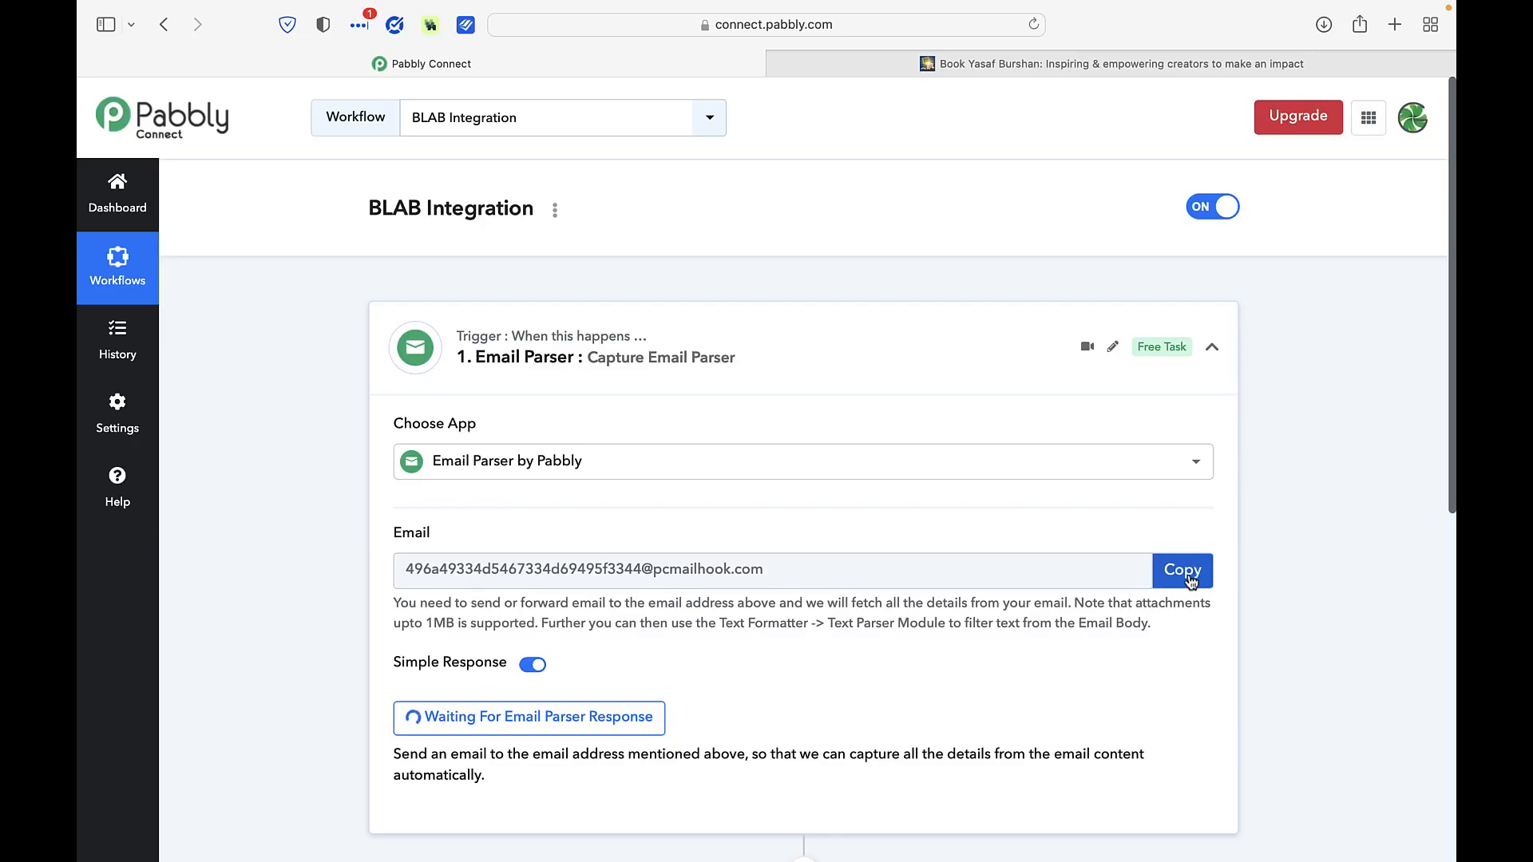
{"action": "key", "text": "super+Tab"}
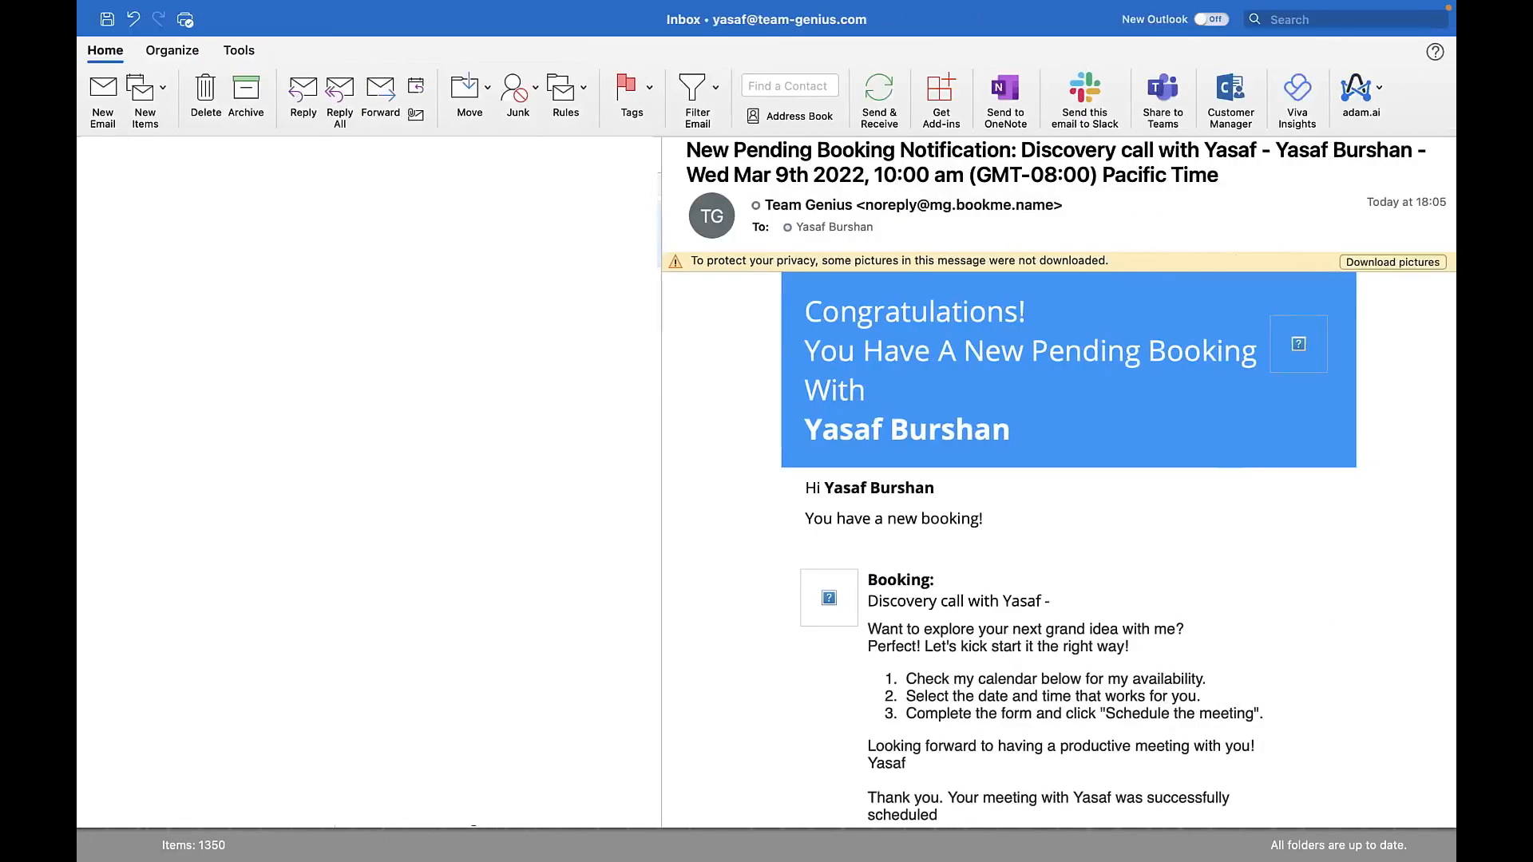
{"action": "left_click", "coordinate": [386, 99]}
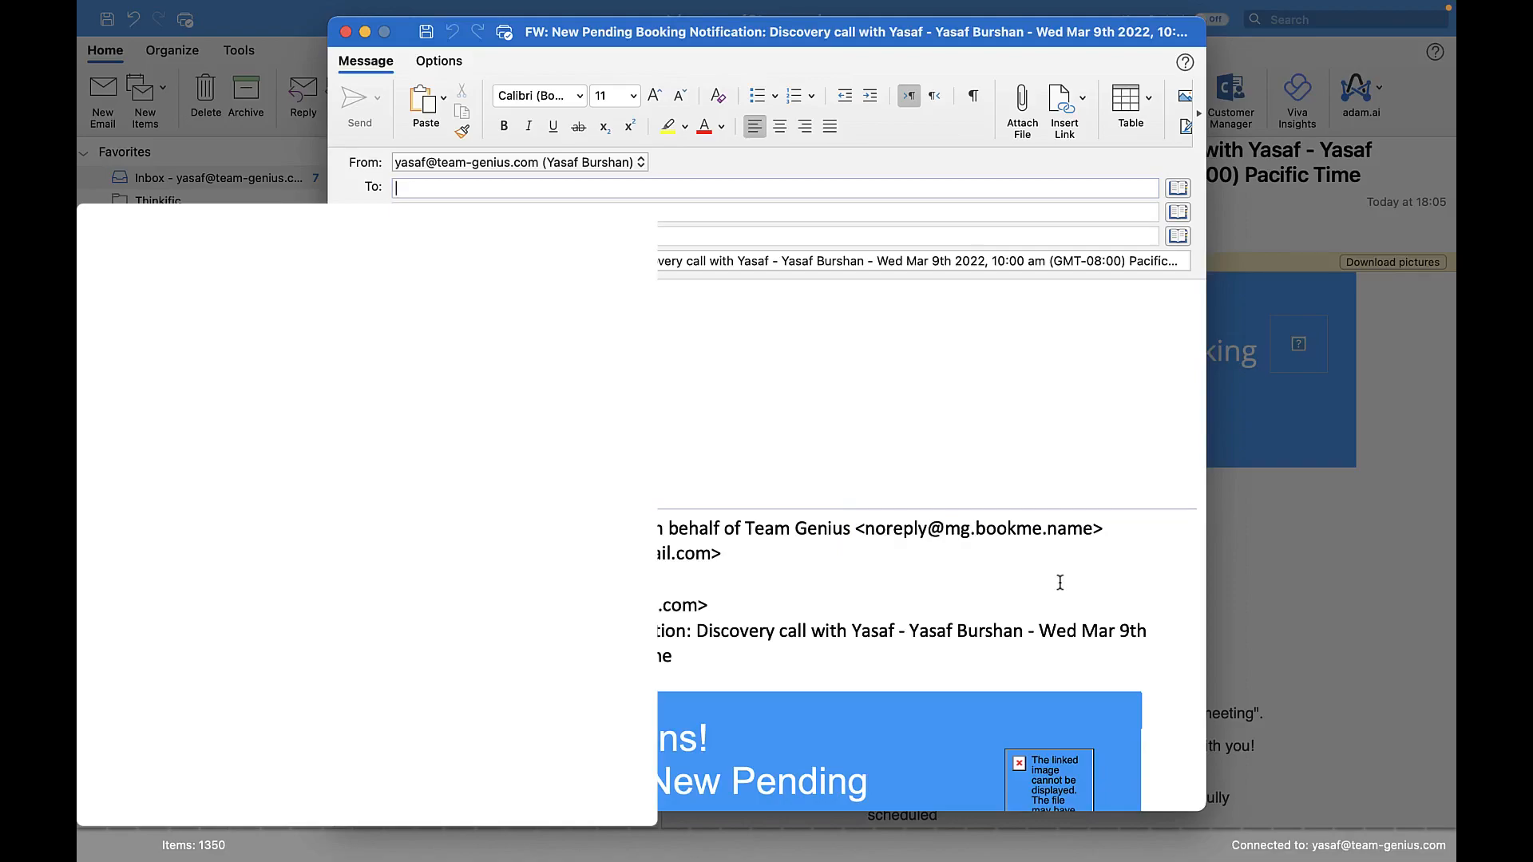
{"action": "key", "text": "super+v"}
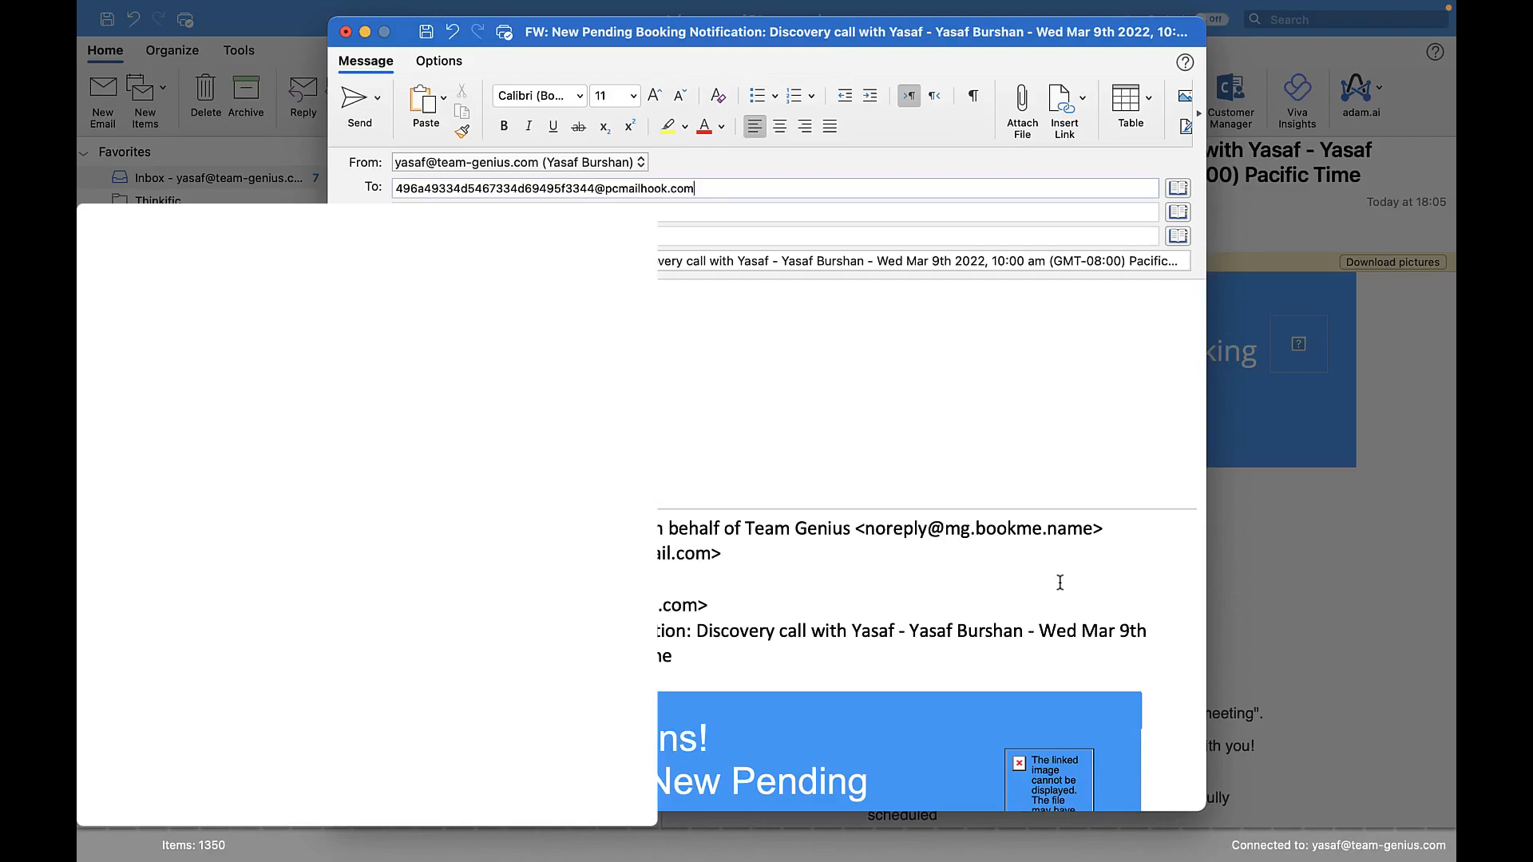
{"action": "scroll", "coordinate": [623, 479], "scroll_direction": "down", "scroll_amount": 1}
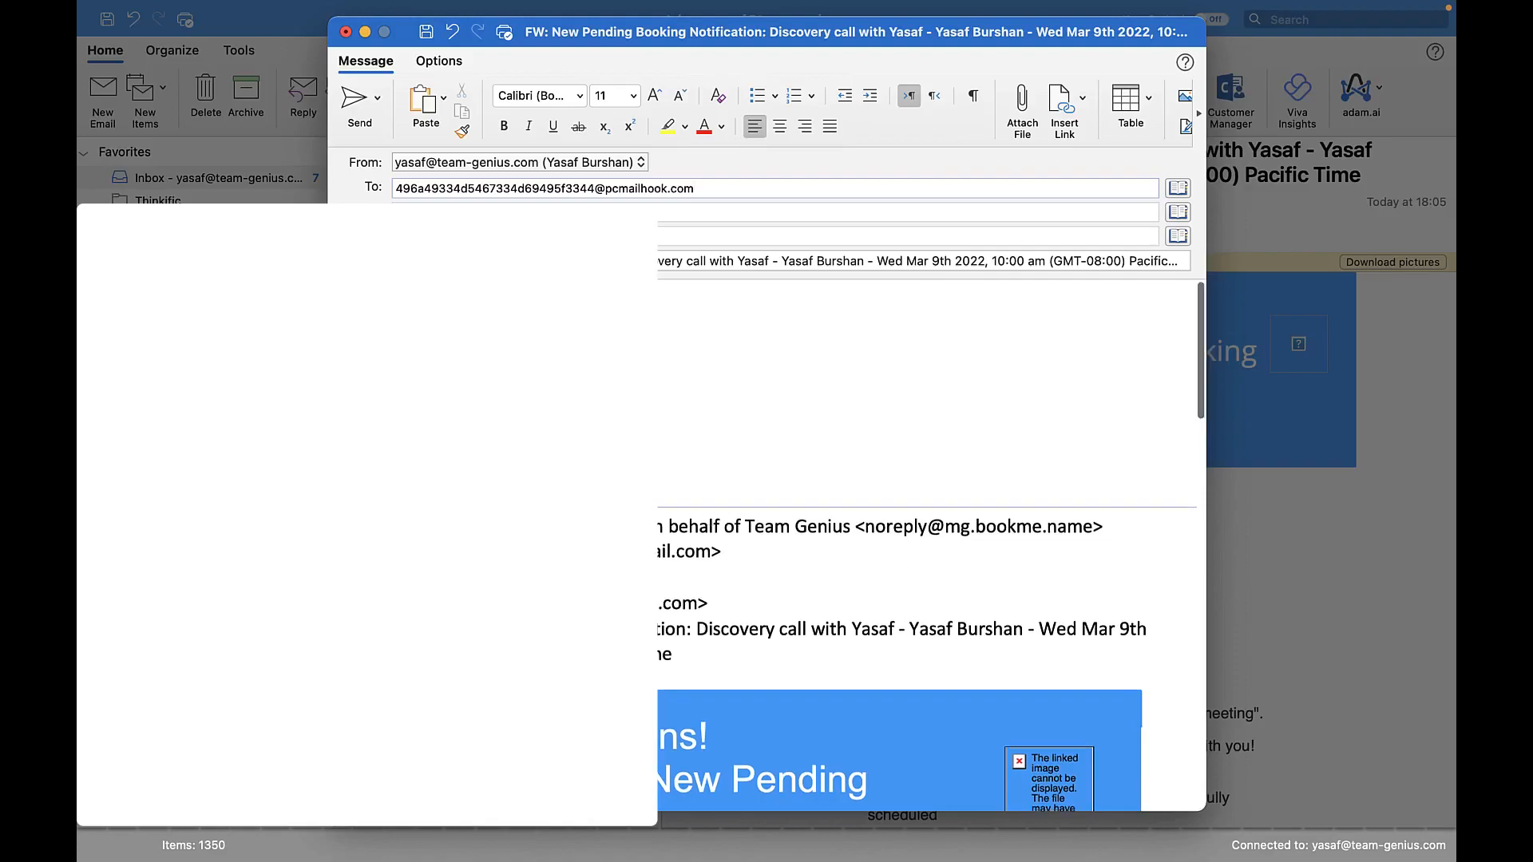
{"action": "left_click", "coordinate": [357, 102]}
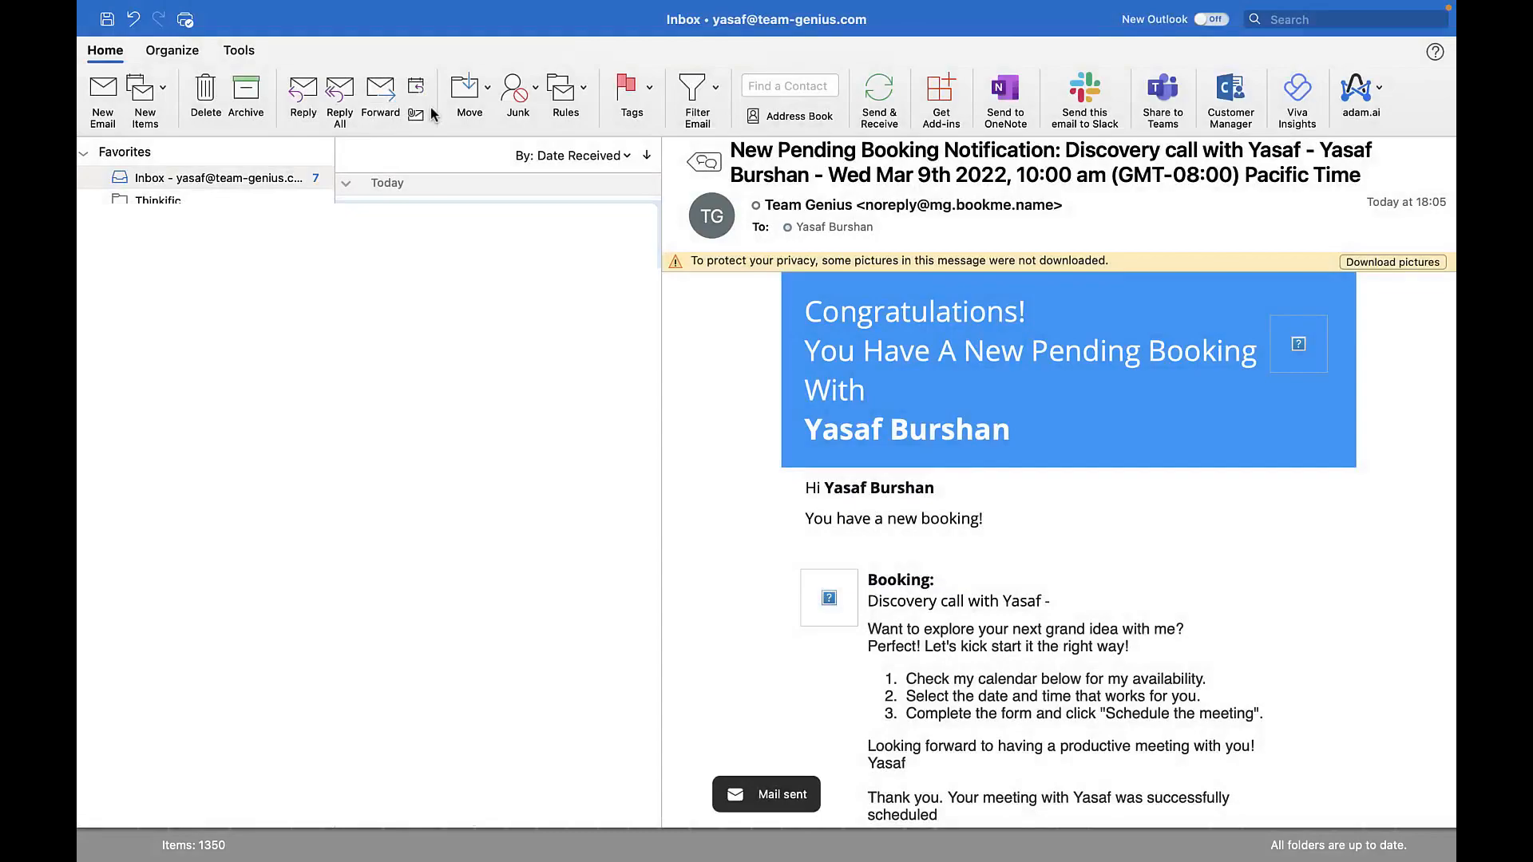
Return to Pabbly Connect in the browser and examine the fields captured in the Email Parser response
{"action": "key", "text": "ctrl+Left"}
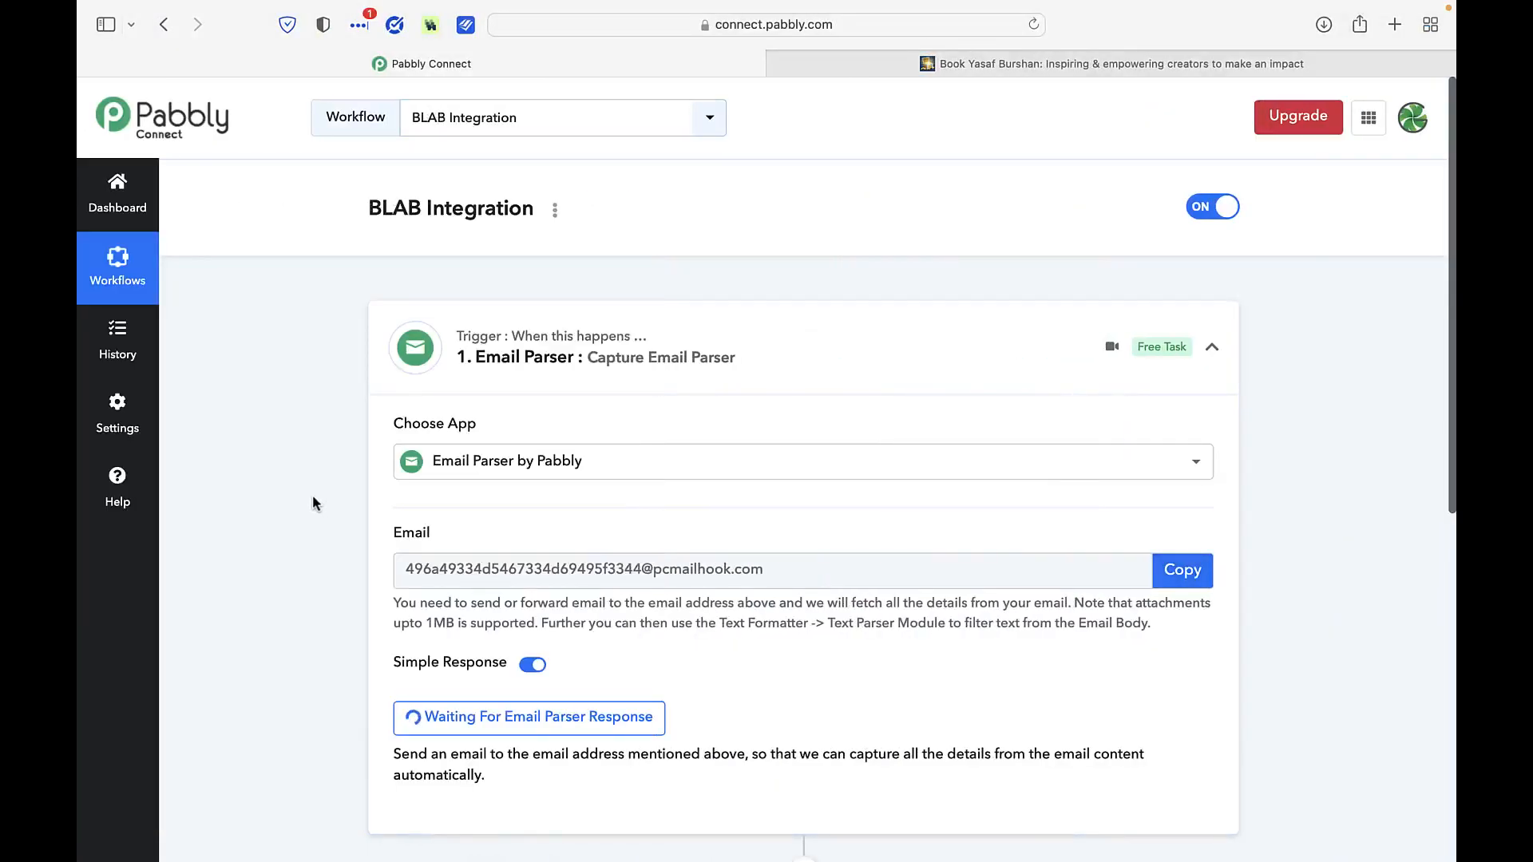
{"action": "scroll", "coordinate": [330, 513], "scroll_direction": "down", "scroll_amount": 1}
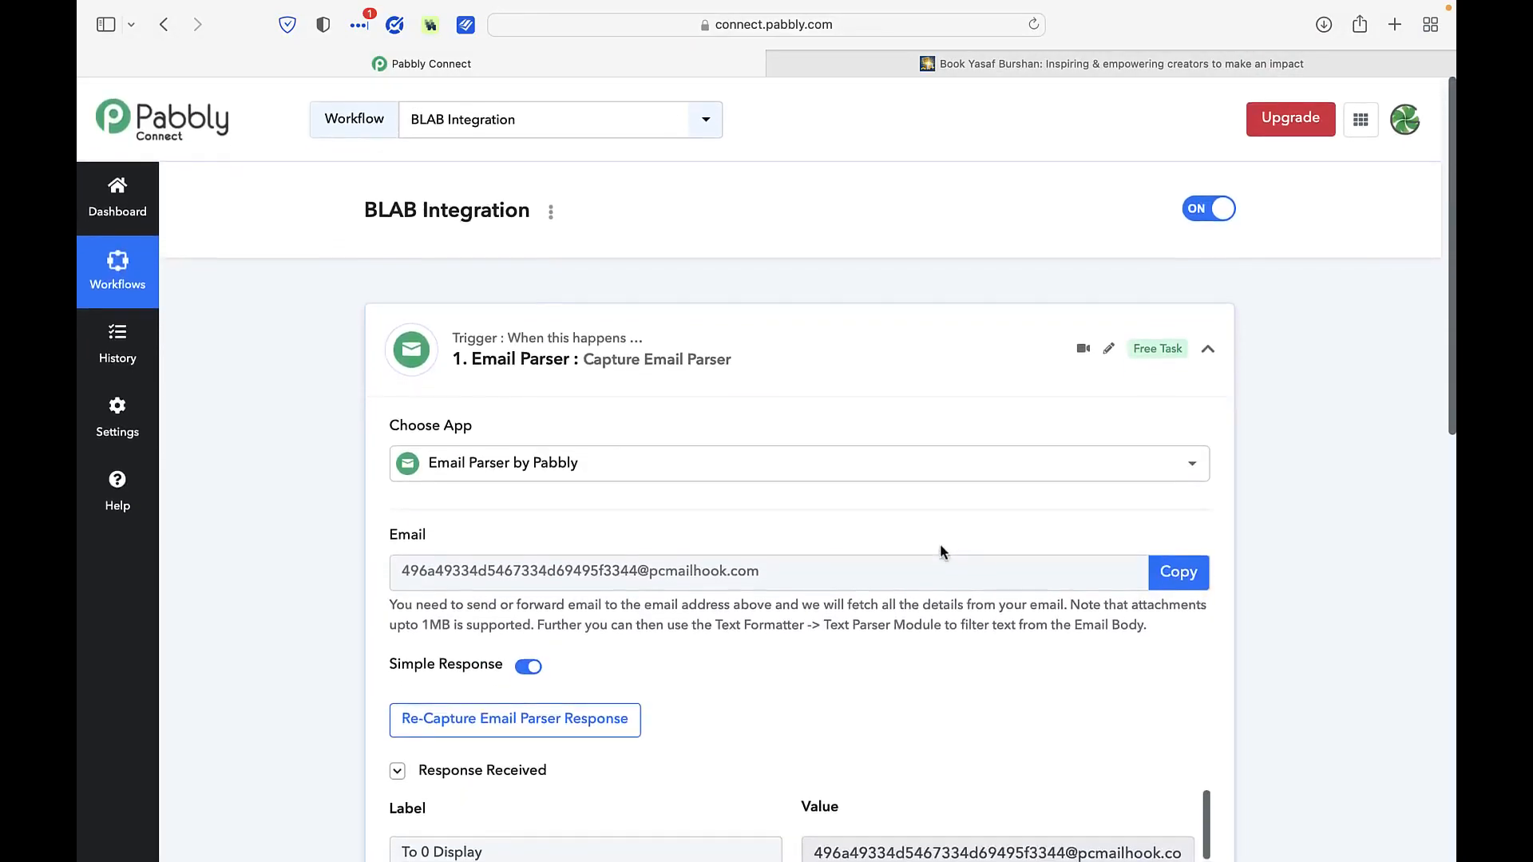
{"action": "scroll", "coordinate": [1005, 715], "scroll_direction": "down", "scroll_amount": 3}
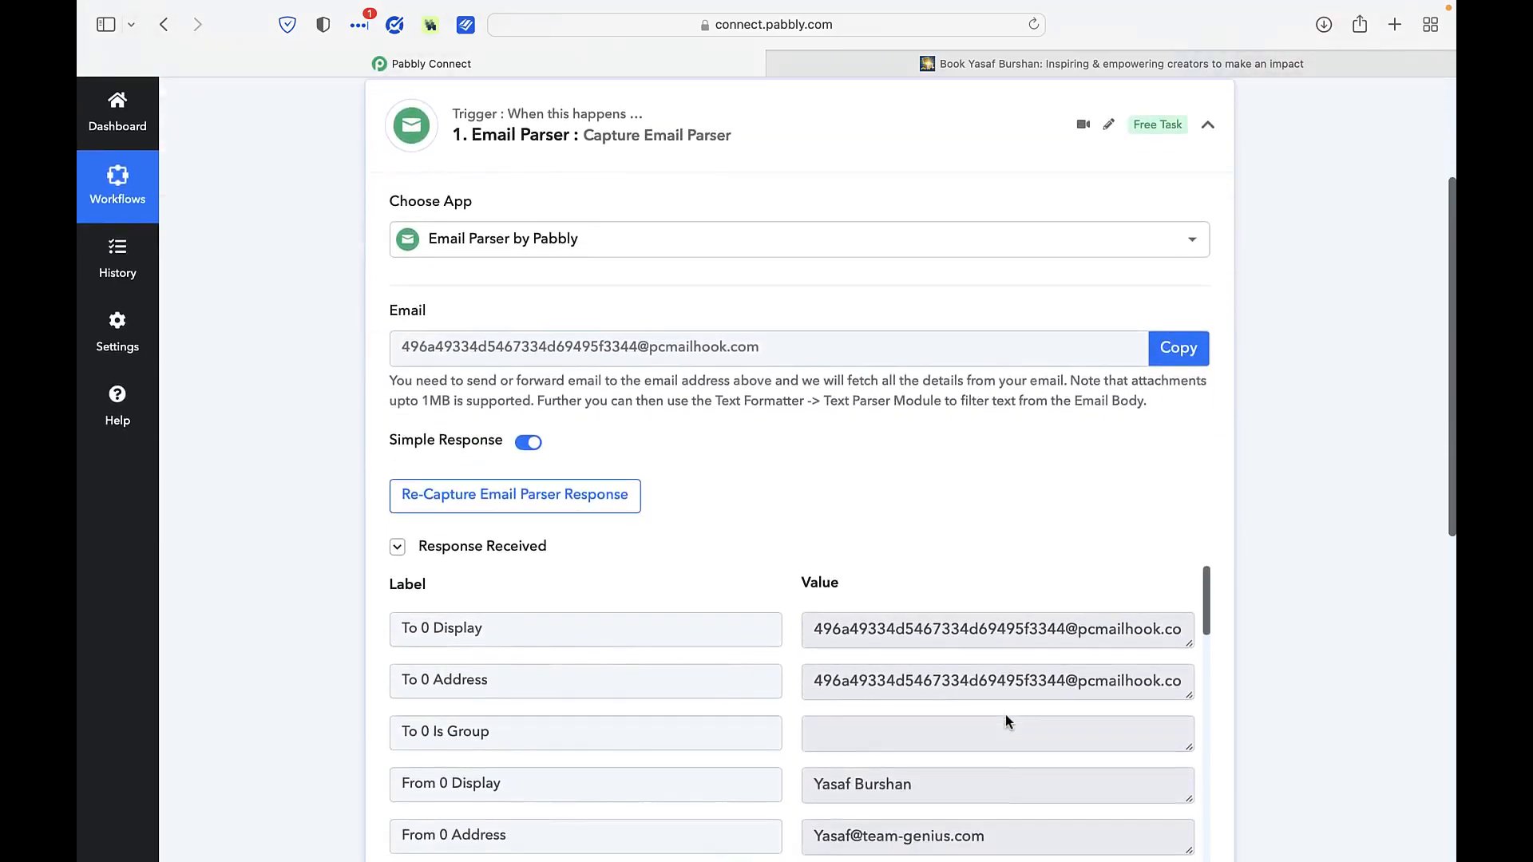
{"action": "scroll", "coordinate": [1005, 715], "scroll_direction": "down", "scroll_amount": 2}
{"action": "scroll", "coordinate": [1329, 734], "scroll_direction": "down", "scroll_amount": 3}
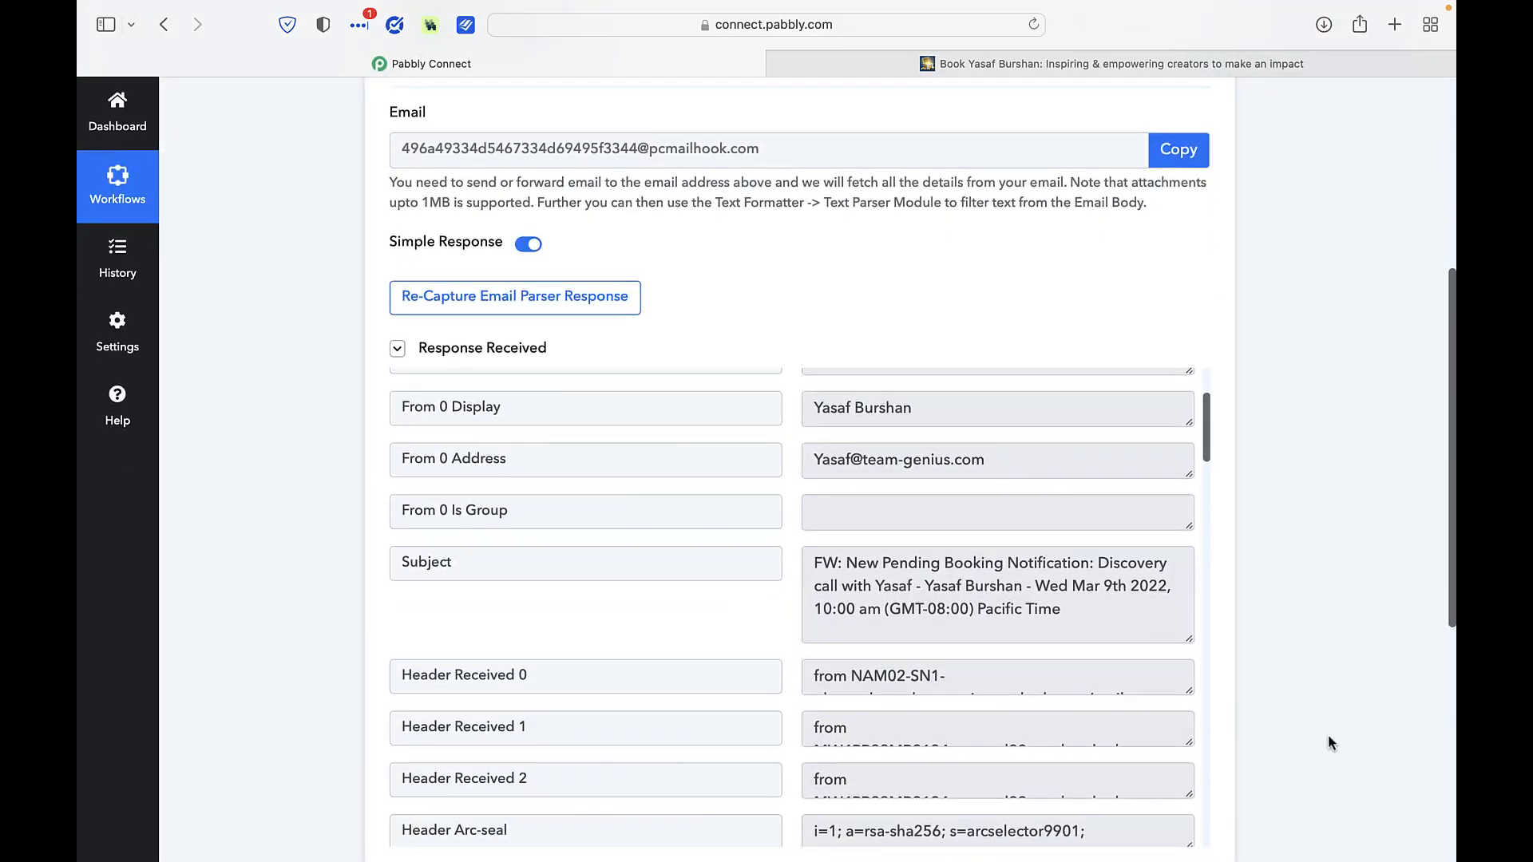
{"action": "scroll", "coordinate": [1329, 734], "scroll_direction": "down", "scroll_amount": 1}
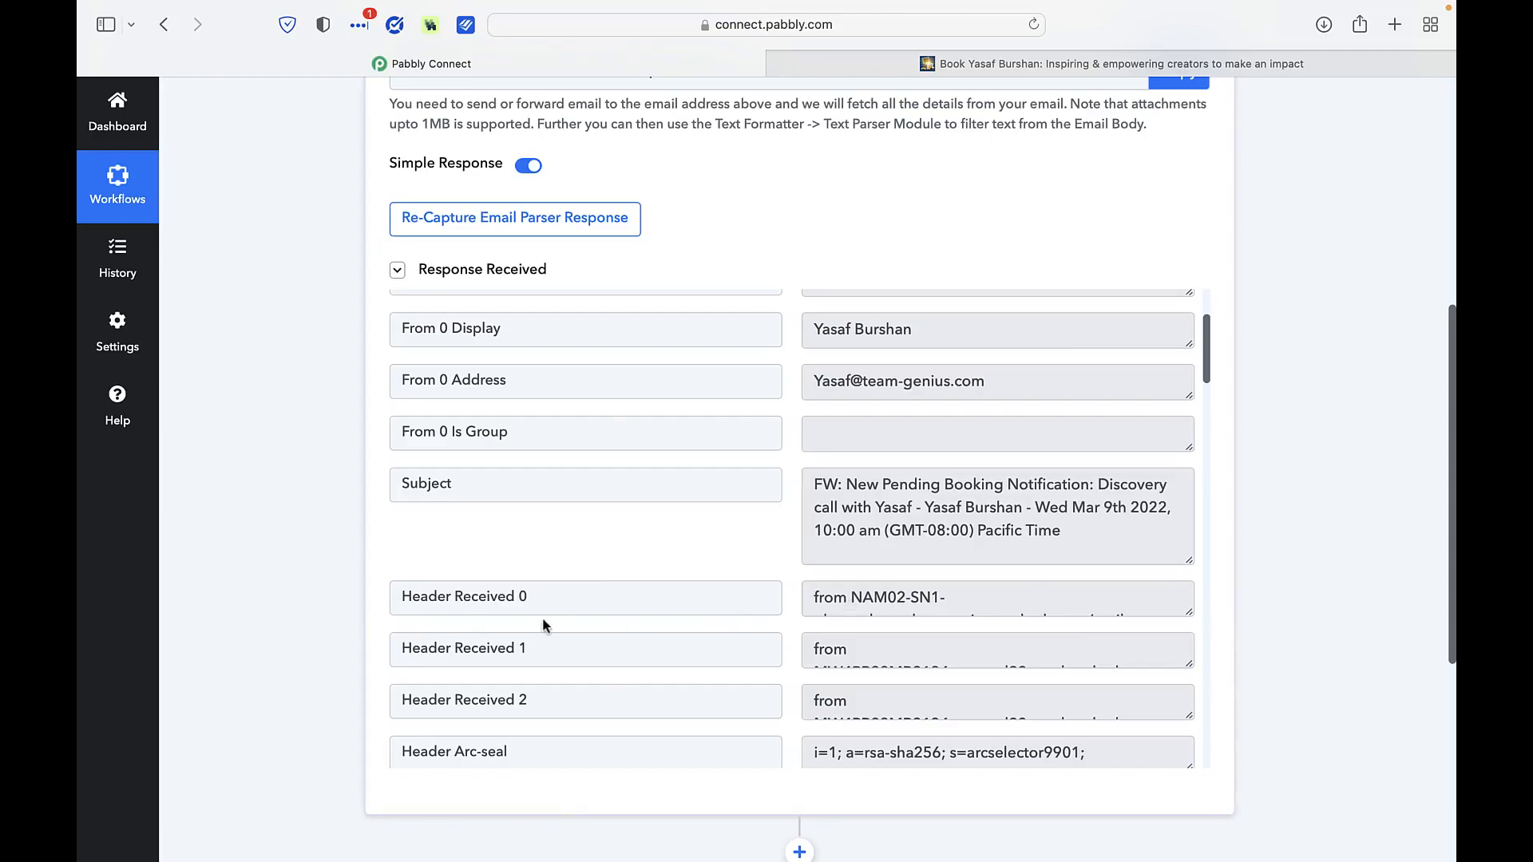
{"action": "scroll", "coordinate": [543, 615], "scroll_direction": "down", "scroll_amount": 5}
{"action": "scroll", "coordinate": [544, 607], "scroll_direction": "down", "scroll_amount": 15}
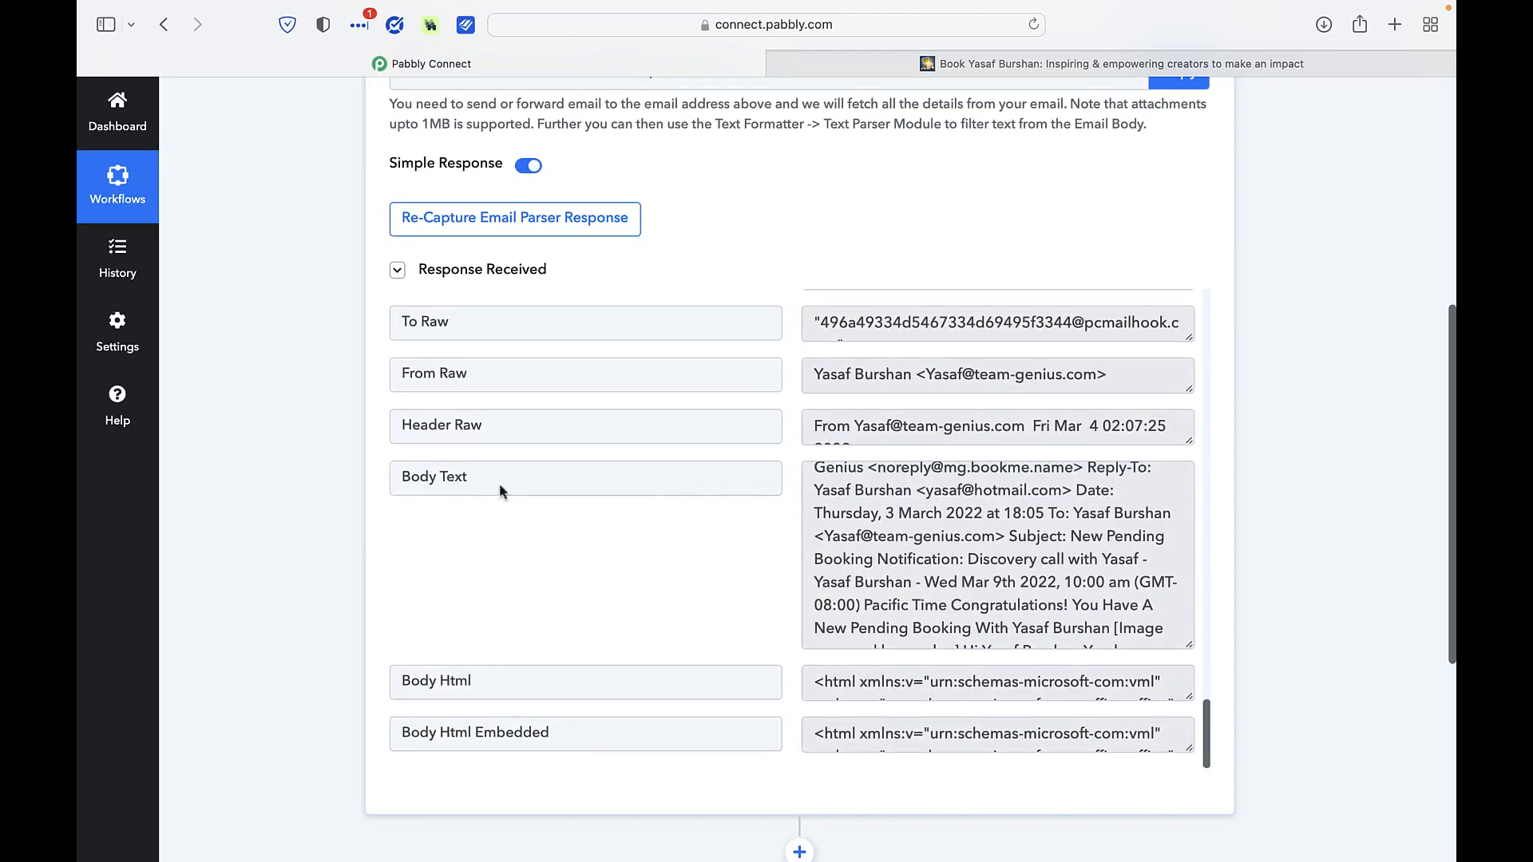
Read through the captured Body Text for the booking details and highlight the Reply-To email address
{"action": "scroll", "coordinate": [1061, 607], "scroll_direction": "down", "scroll_amount": 4}
{"action": "scroll", "coordinate": [1061, 607], "scroll_direction": "down", "scroll_amount": 8}
{"action": "scroll", "coordinate": [1042, 609], "scroll_direction": "down", "scroll_amount": 3}
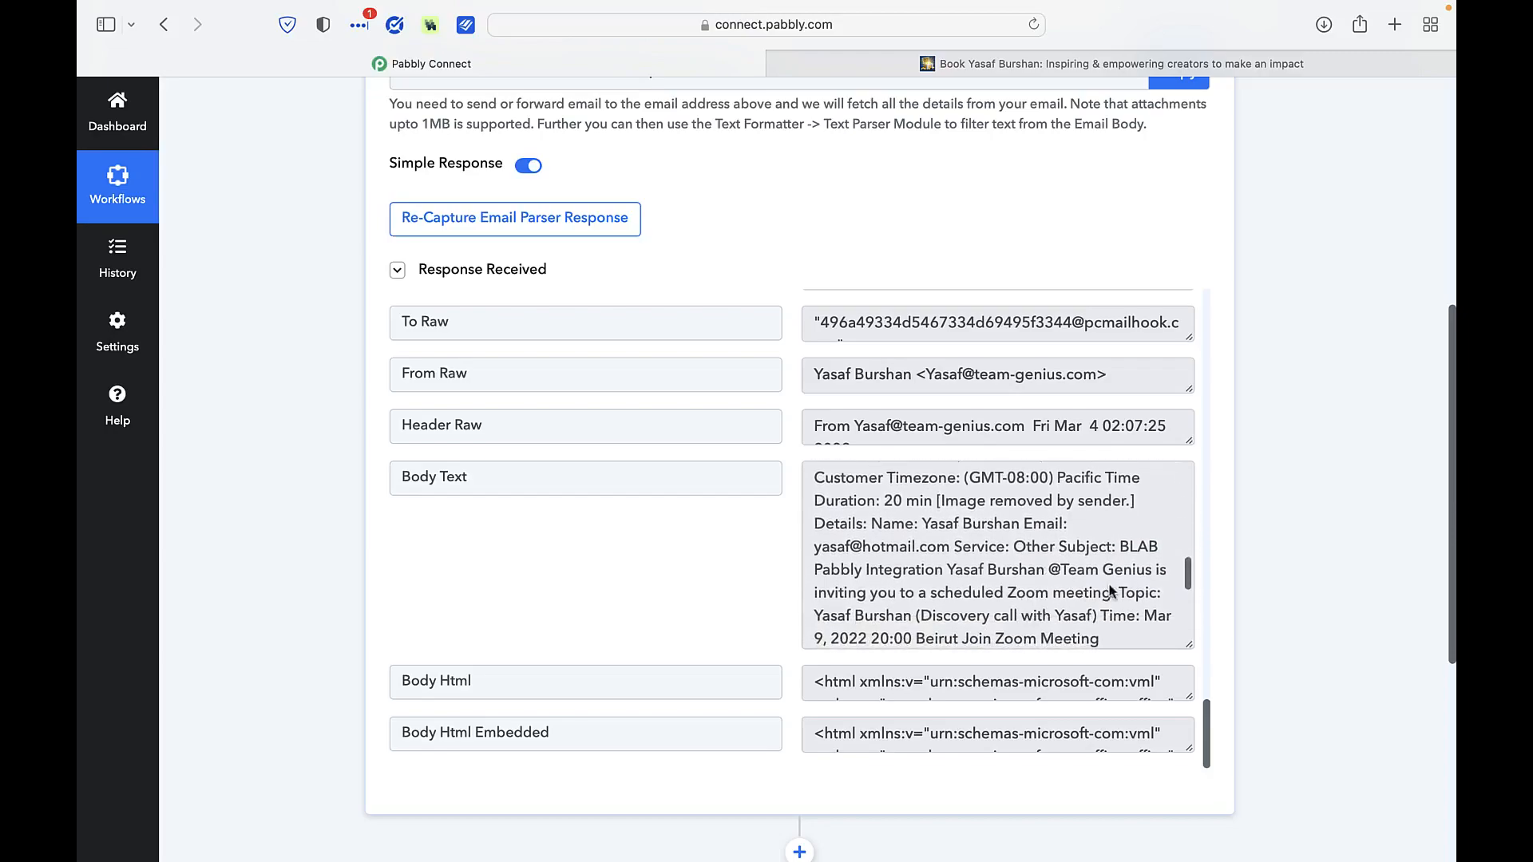
{"action": "scroll", "coordinate": [1130, 570], "scroll_direction": "down", "scroll_amount": 6}
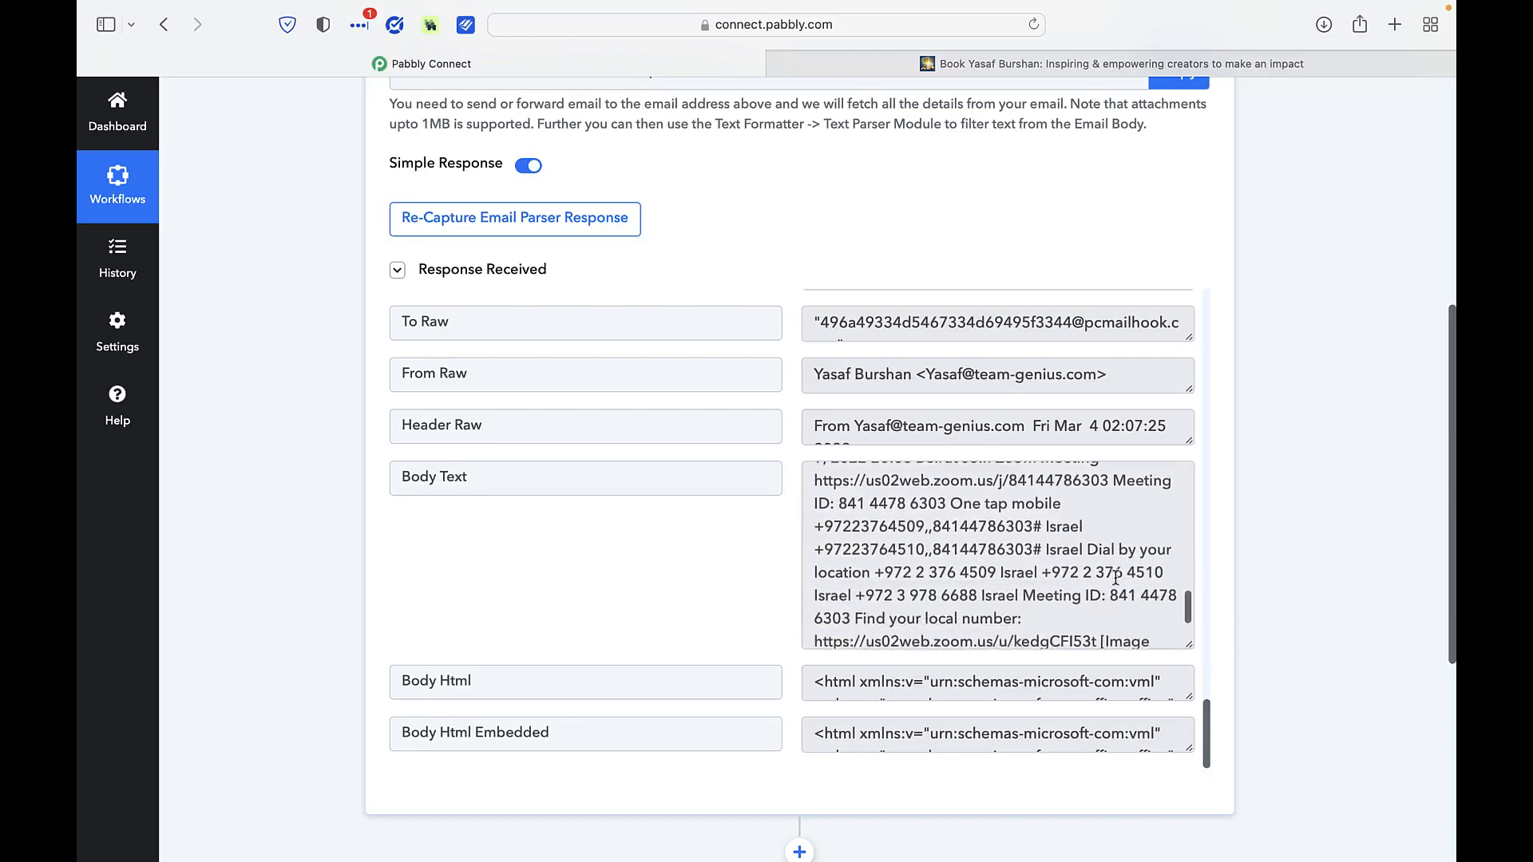
{"action": "scroll", "coordinate": [1115, 578], "scroll_direction": "up", "scroll_amount": 10}
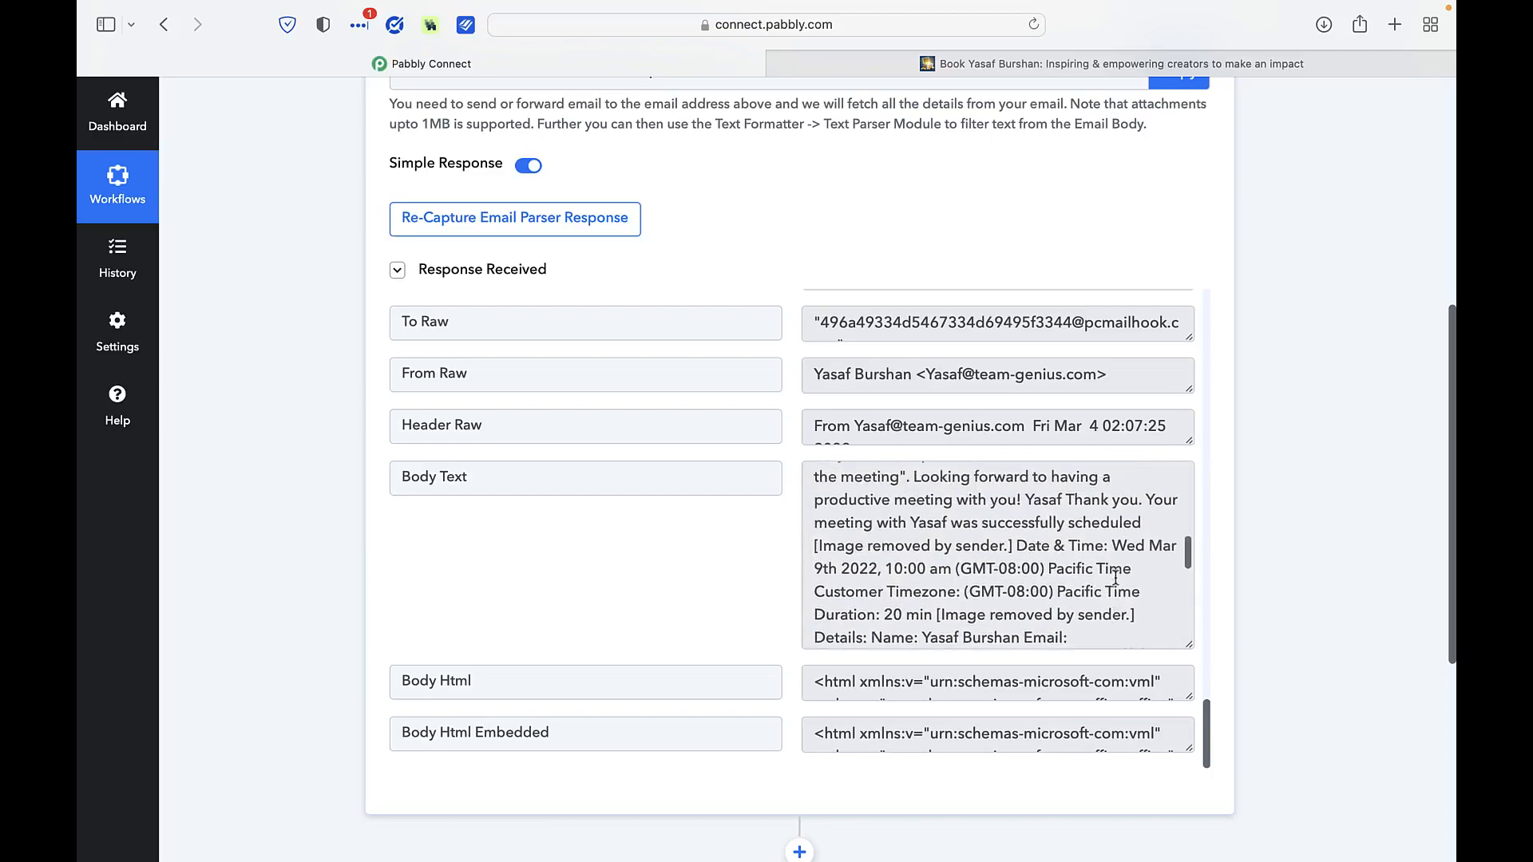
{"action": "scroll", "coordinate": [1115, 577], "scroll_direction": "up", "scroll_amount": 10}
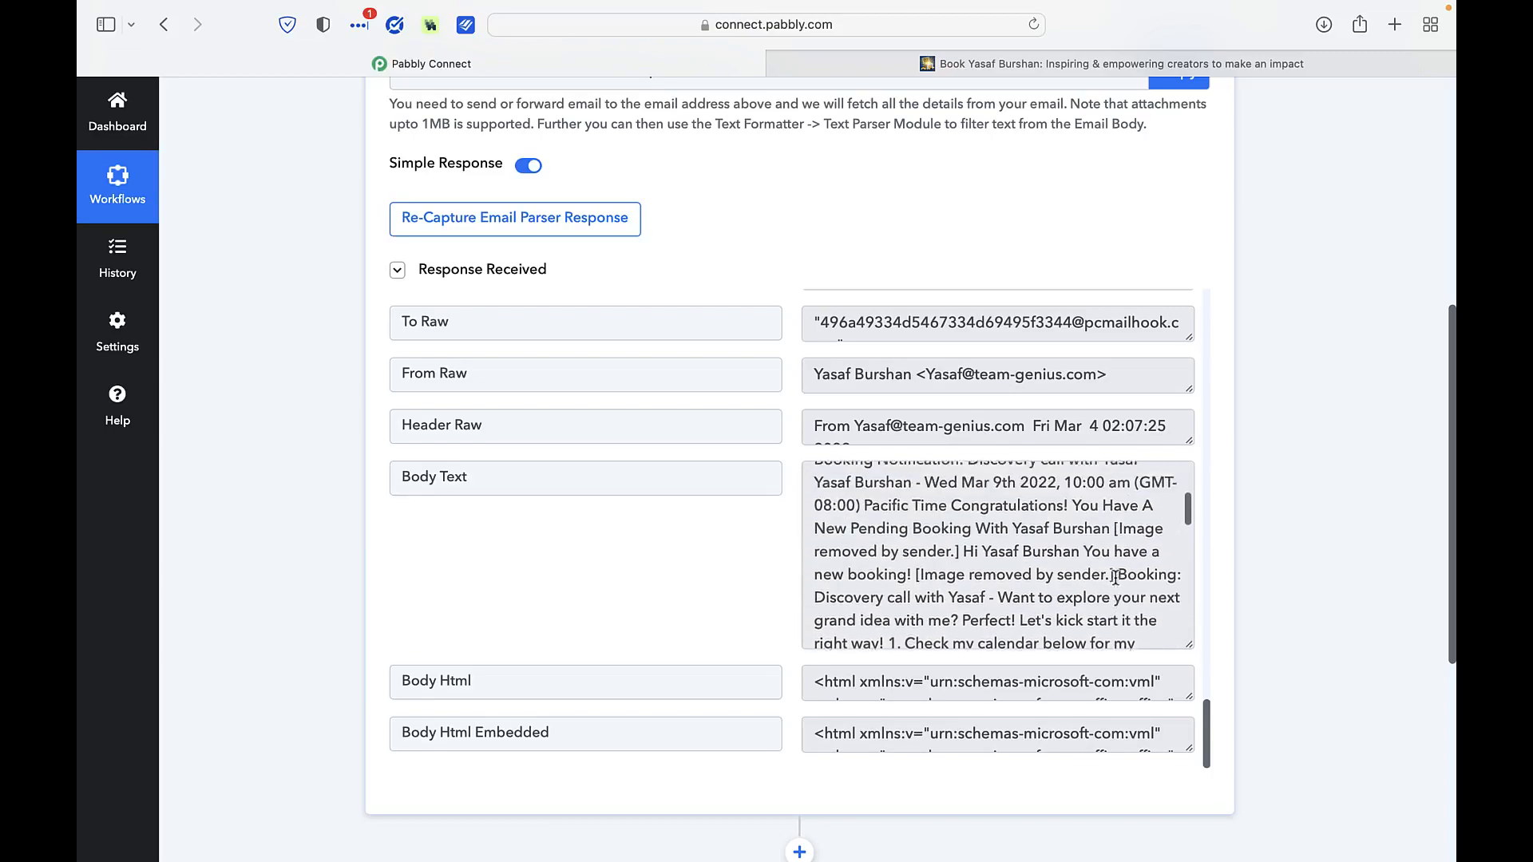
{"action": "scroll", "coordinate": [1116, 578], "scroll_direction": "up", "scroll_amount": 5}
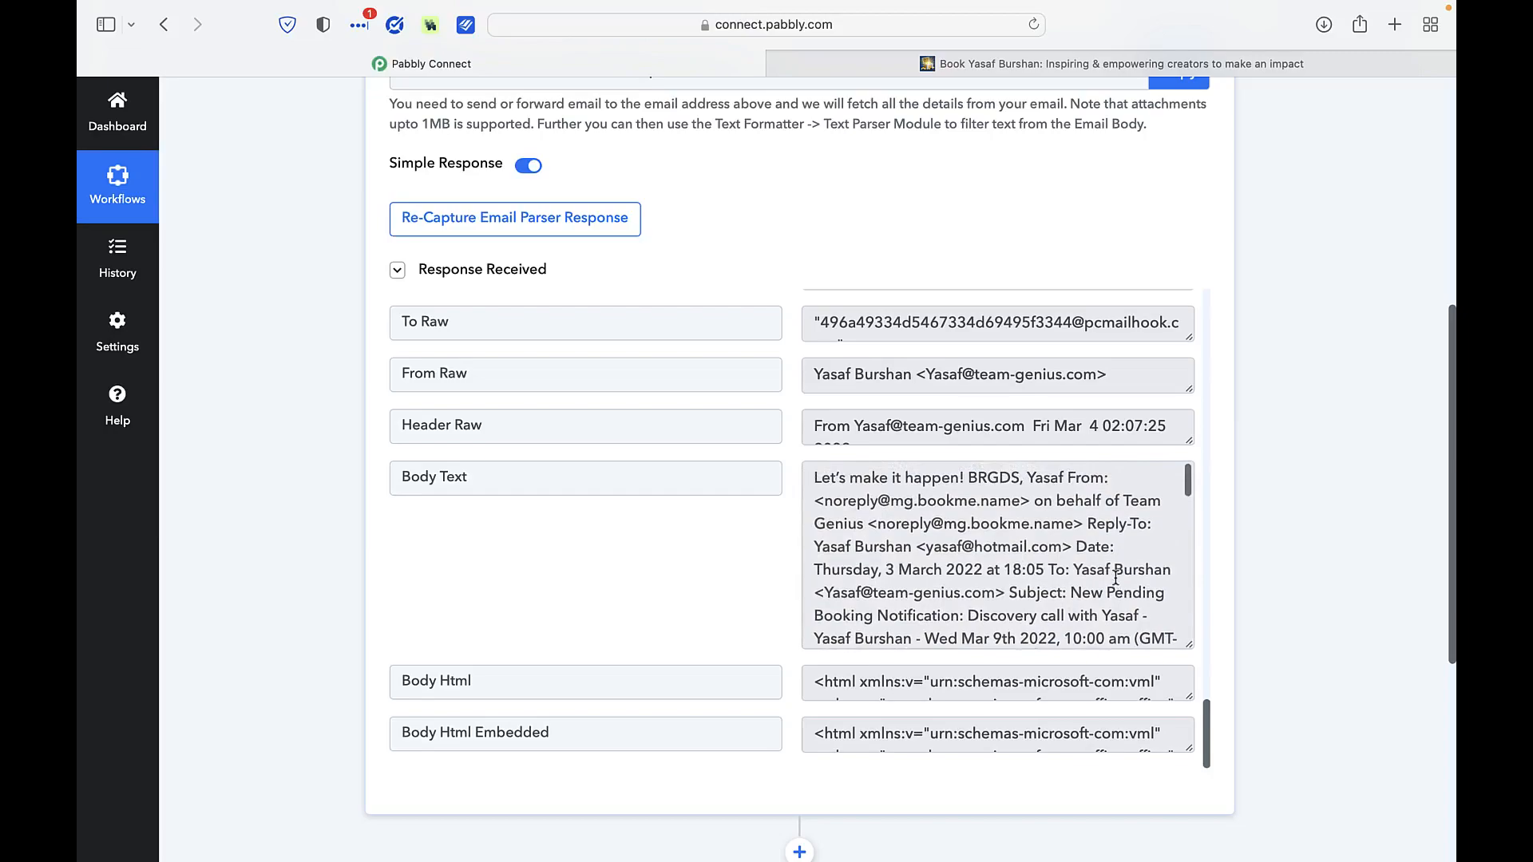
{"action": "left_click_drag", "start_coordinate": [926, 546], "coordinate": [1062, 554]}
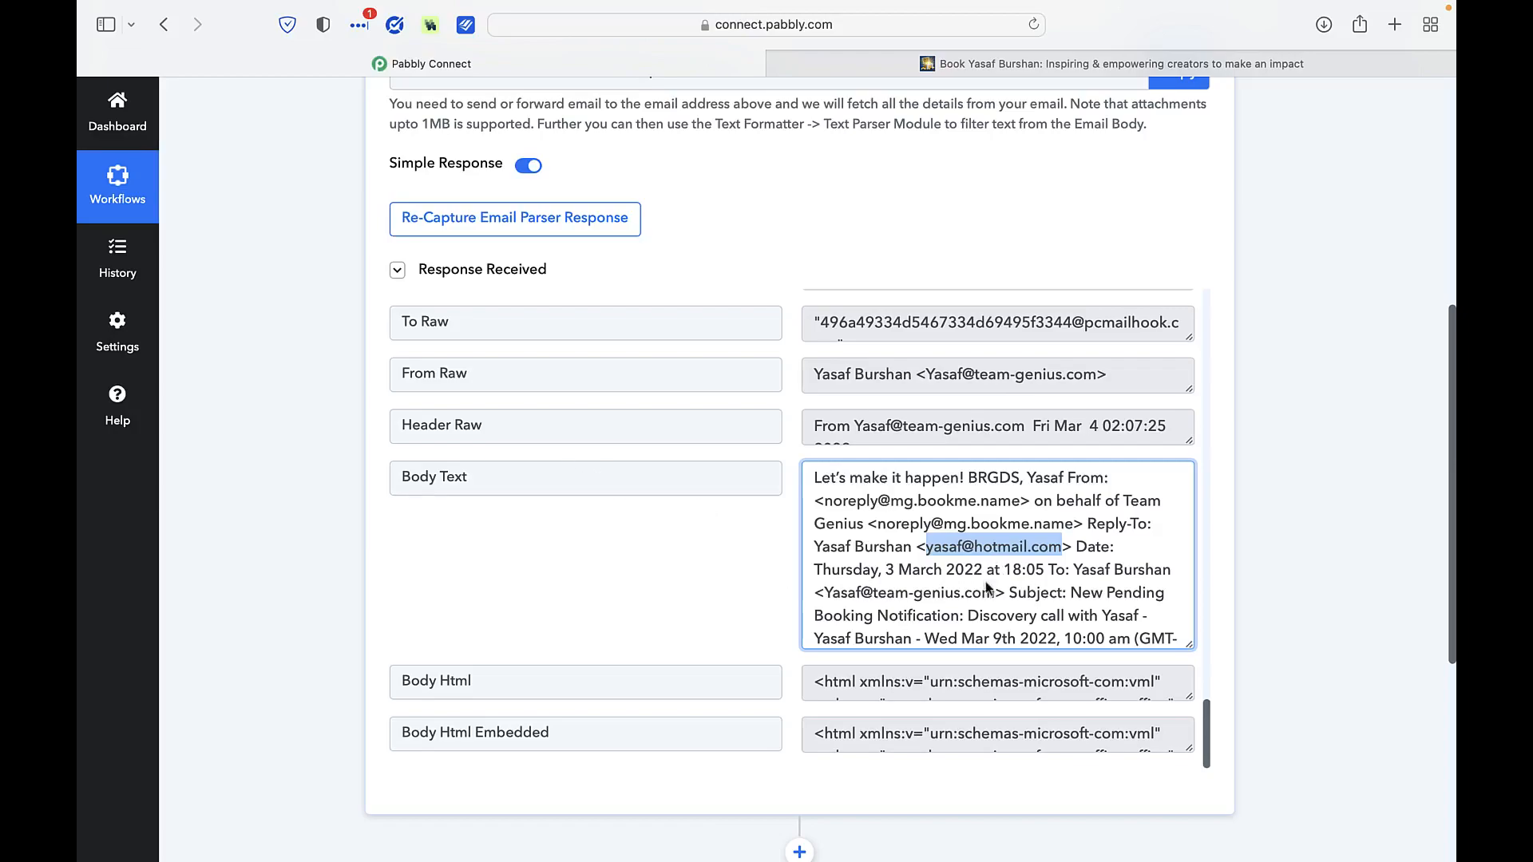
Add a Text Formatter action step after the Email Parser trigger with the Text Parser event, and connect it
{"action": "scroll", "coordinate": [1285, 598], "scroll_direction": "down", "scroll_amount": 3}
{"action": "scroll", "coordinate": [1310, 605], "scroll_direction": "down", "scroll_amount": 3}
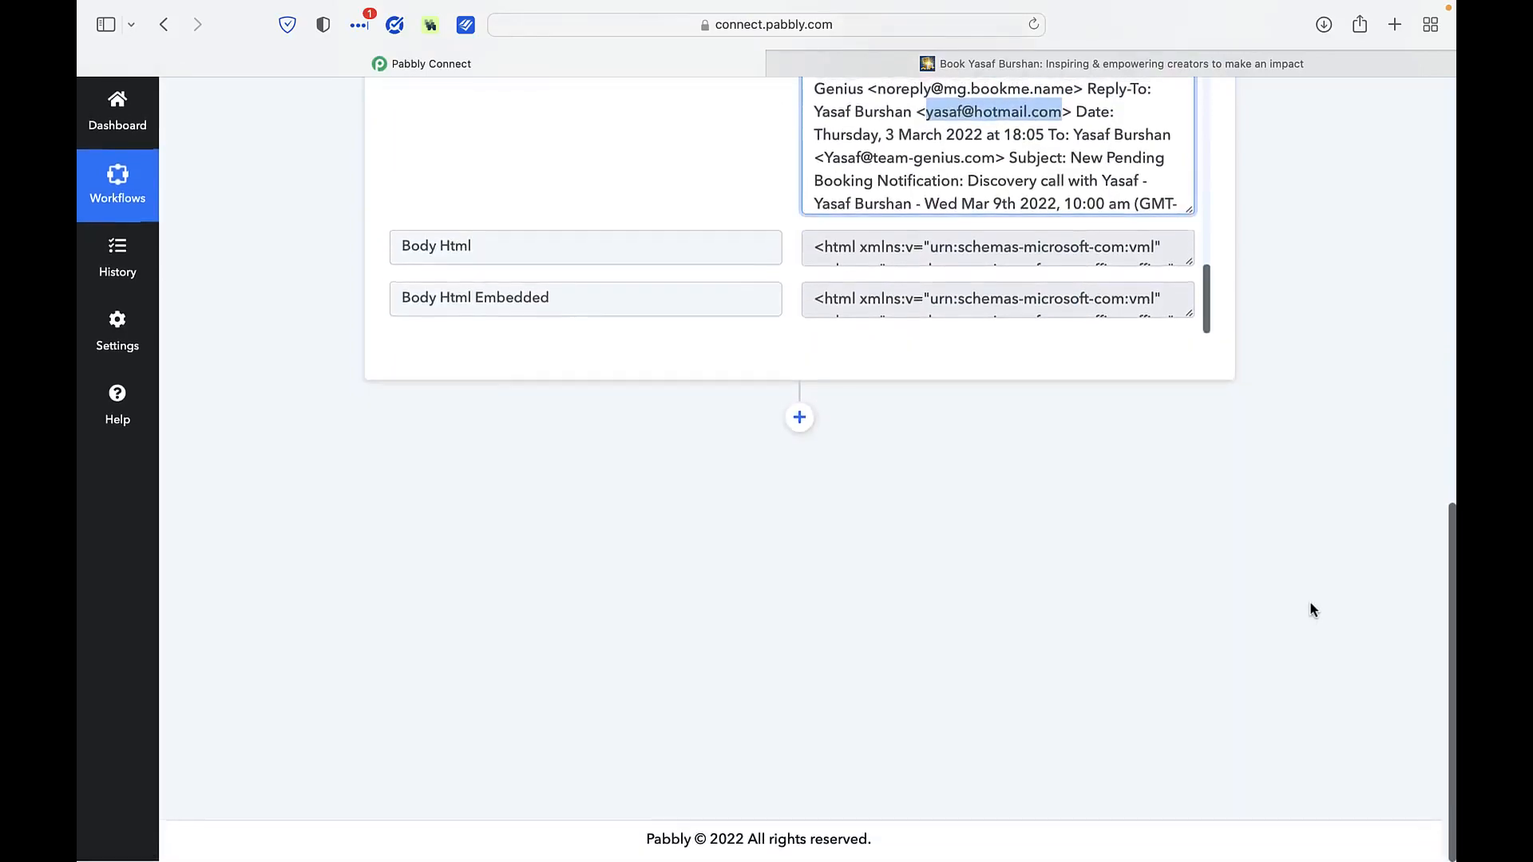
{"action": "left_click", "coordinate": [799, 419]}
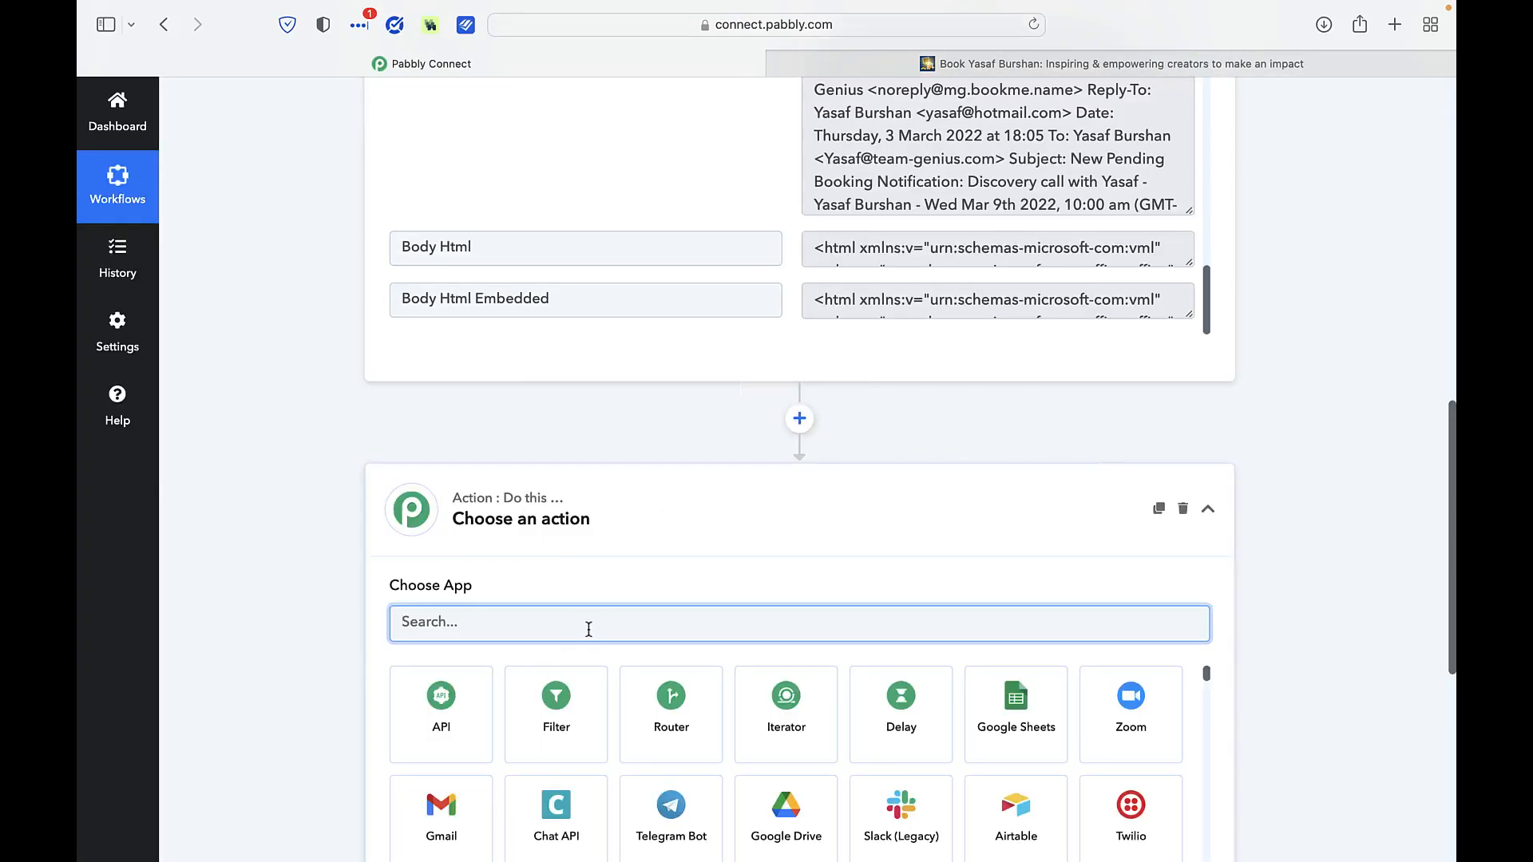
{"action": "type", "text": "text"}
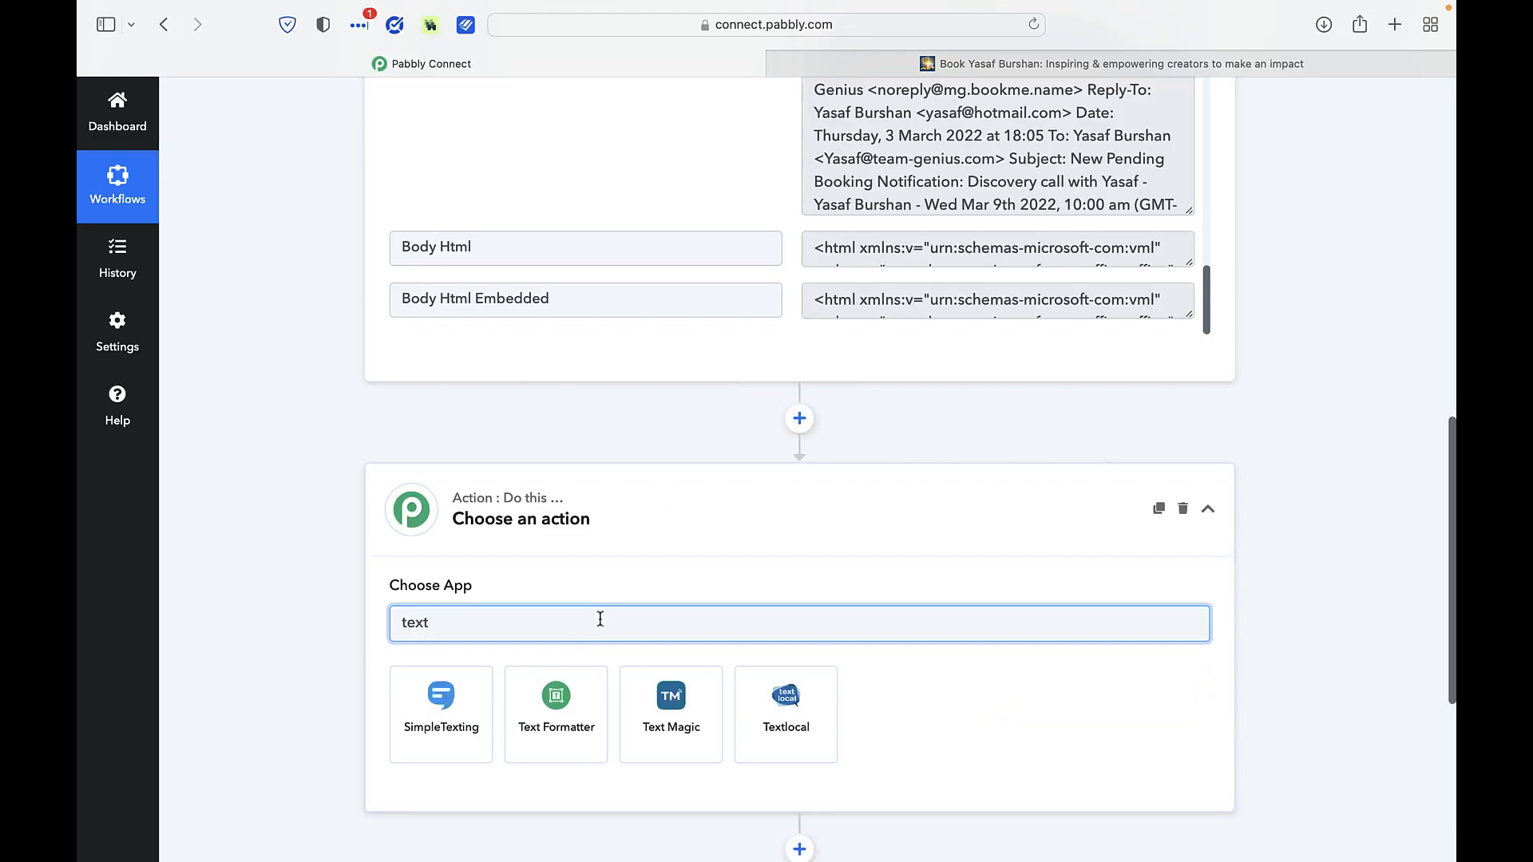
{"action": "left_click", "coordinate": [562, 747]}
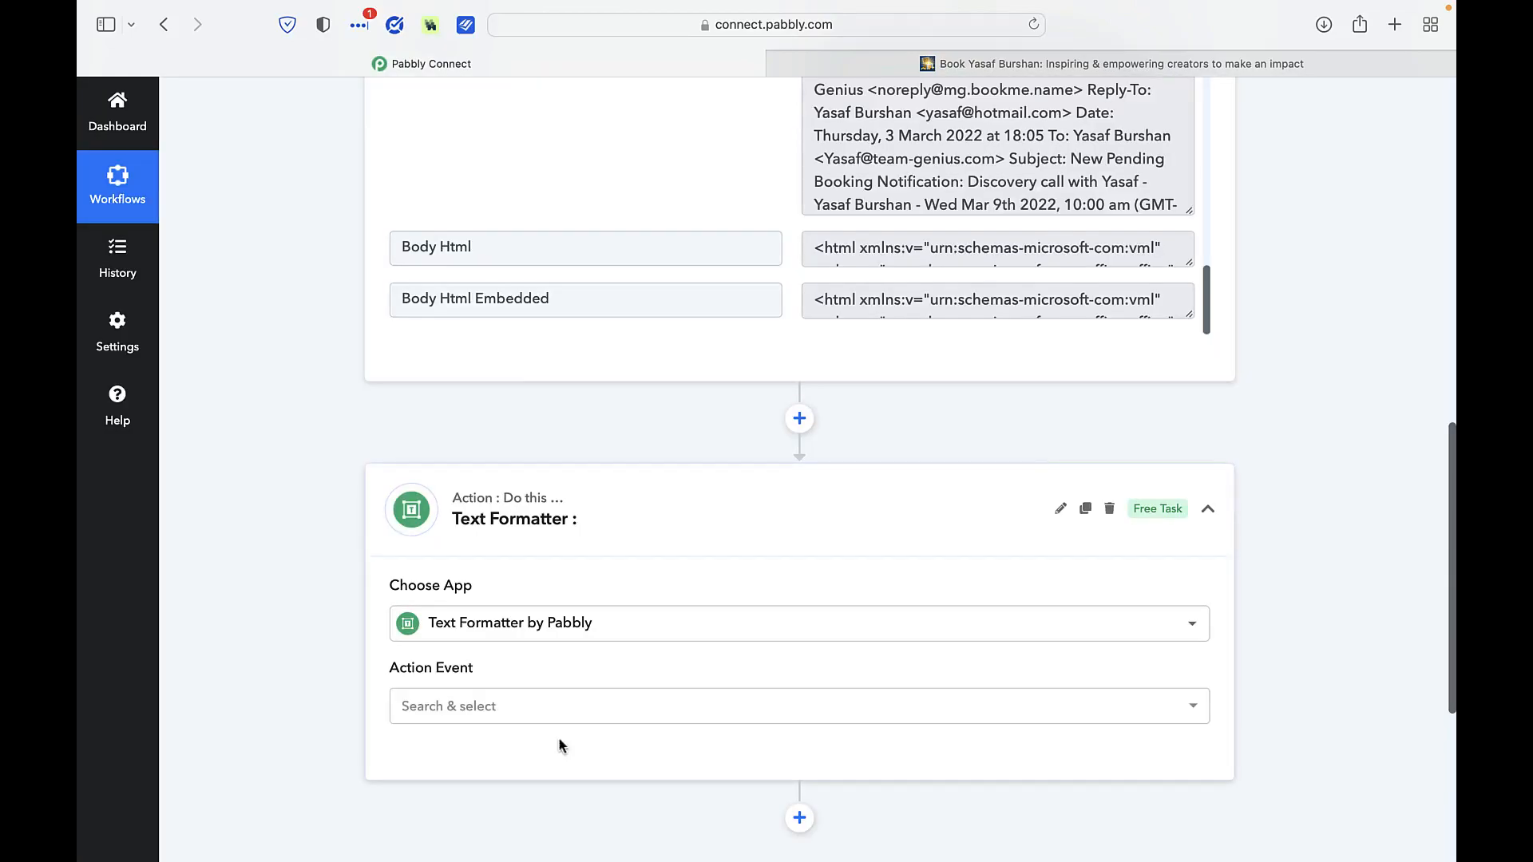
{"action": "left_click", "coordinate": [527, 717]}
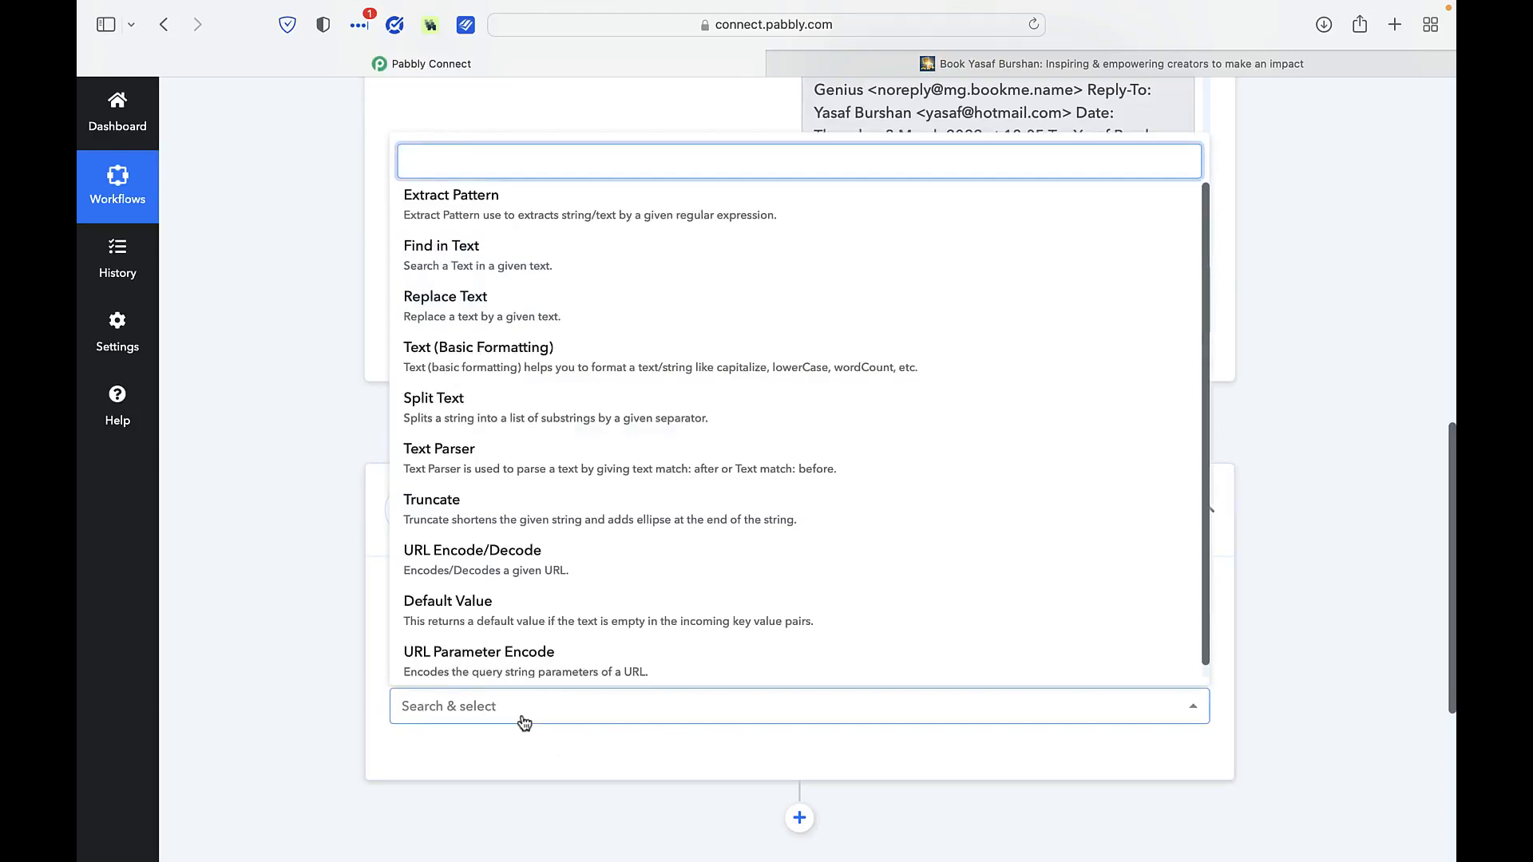
{"action": "left_click", "coordinate": [477, 471]}
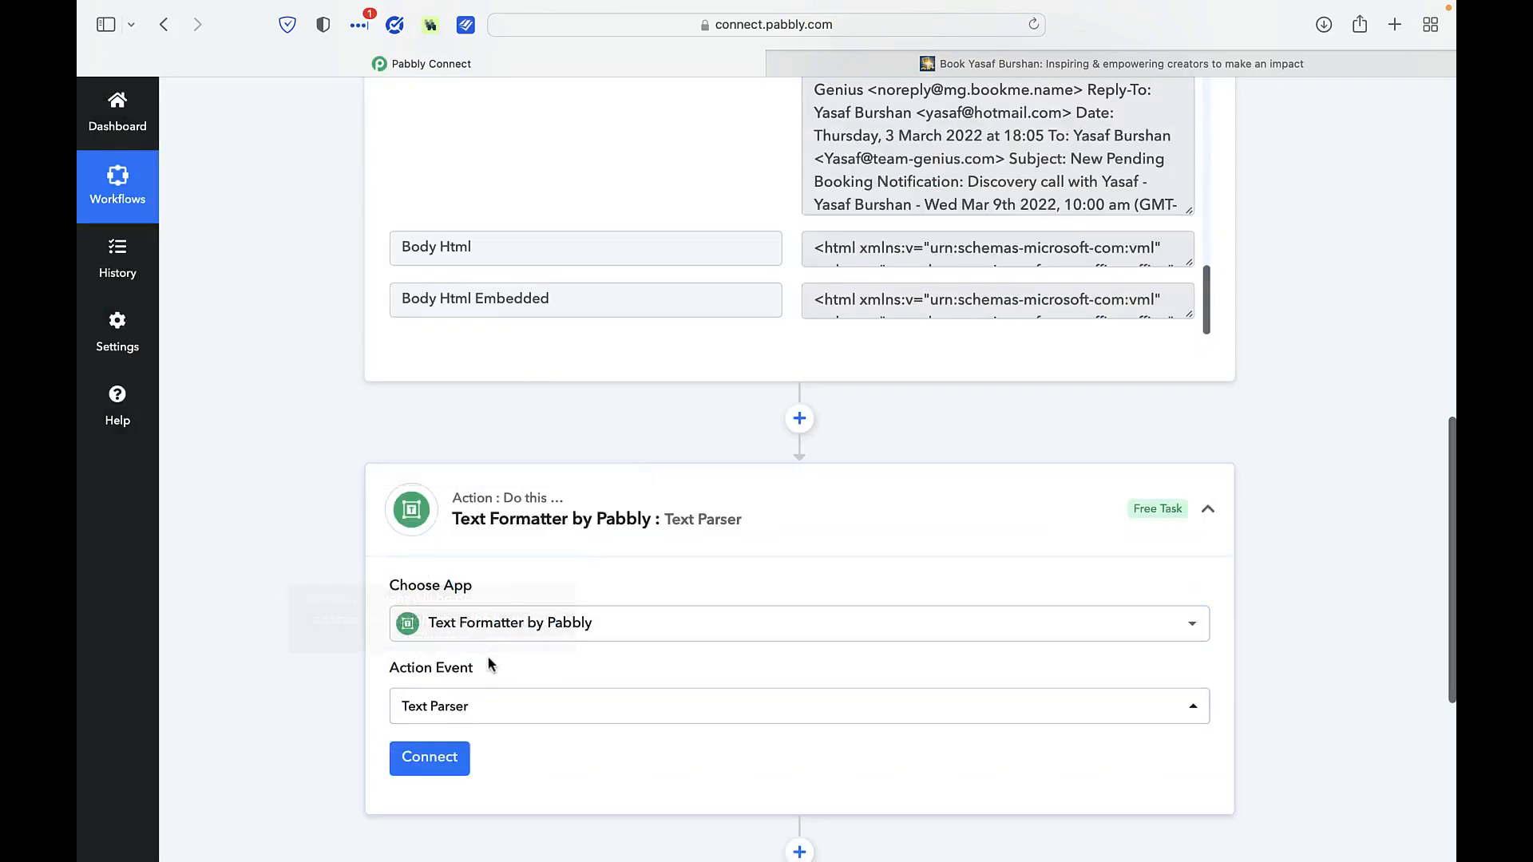
{"action": "left_click", "coordinate": [445, 771]}
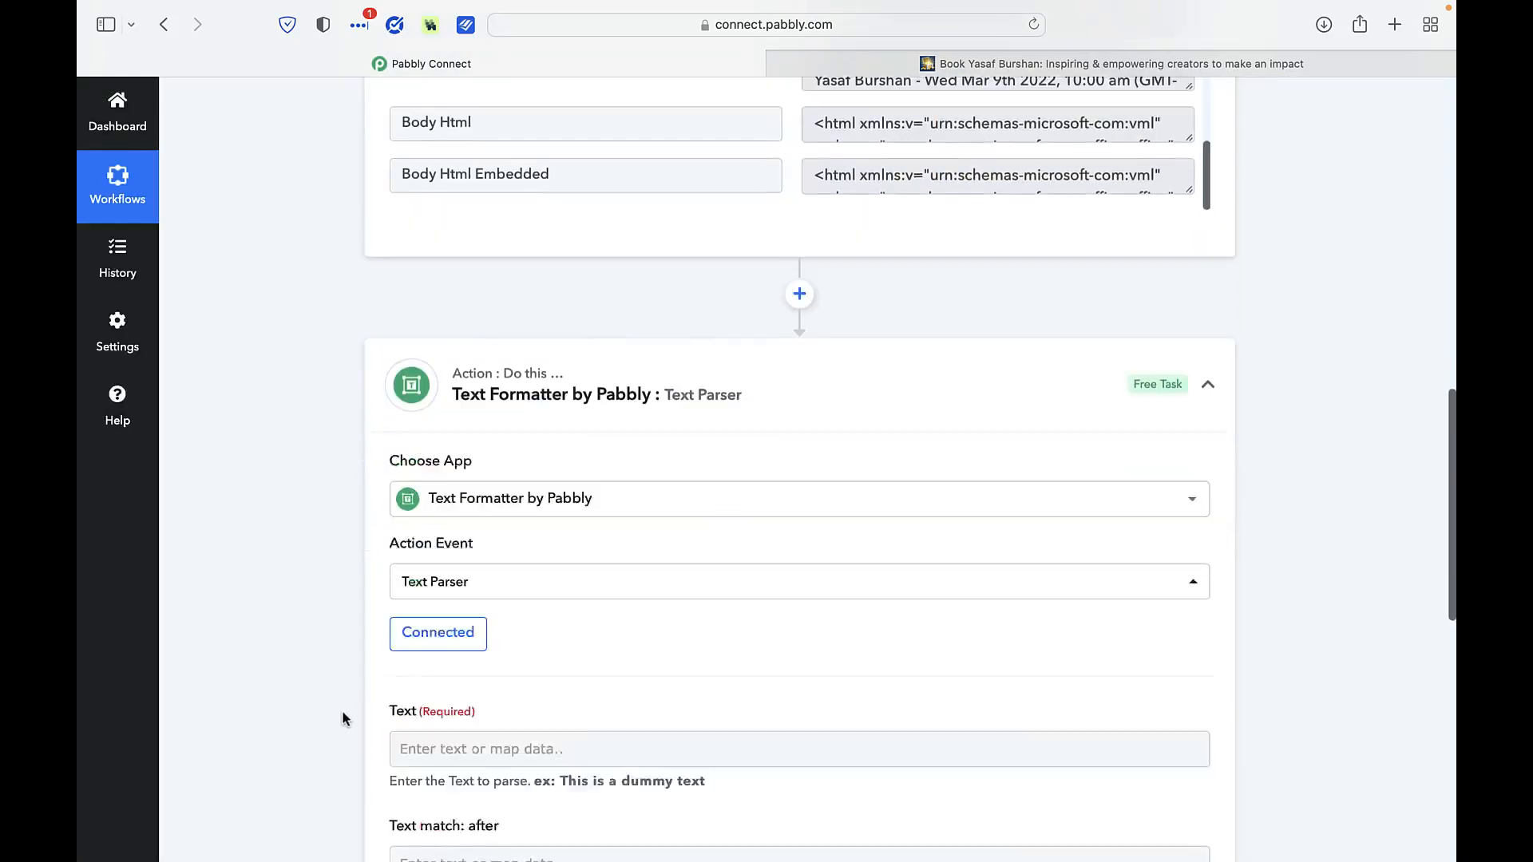
Map the Email Parser's Subject field into the Text field of the Text Parser step
{"action": "left_click", "coordinate": [593, 642]}
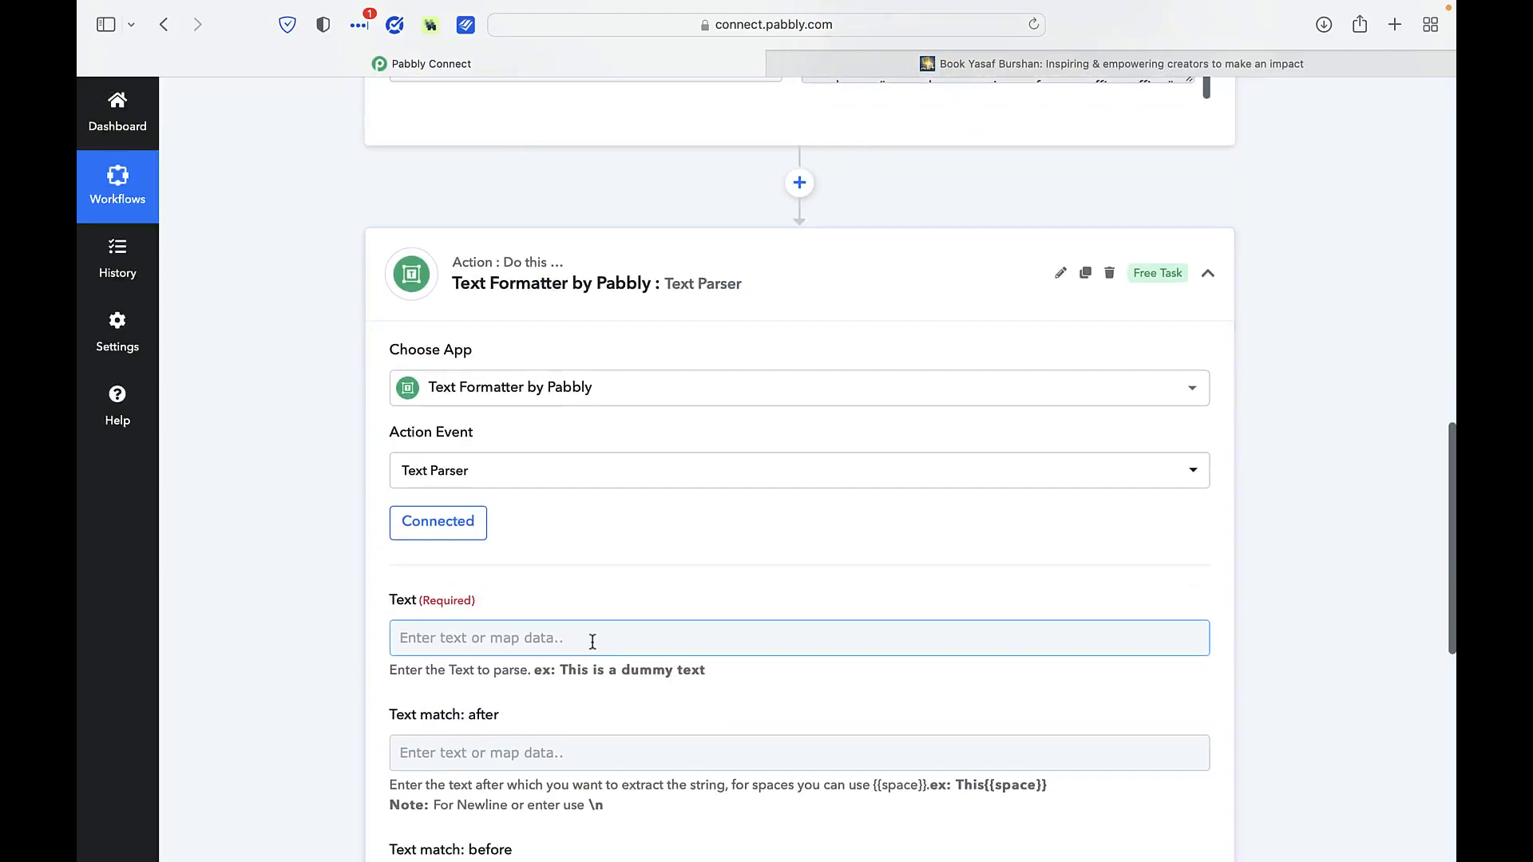
{"action": "left_click", "coordinate": [592, 642]}
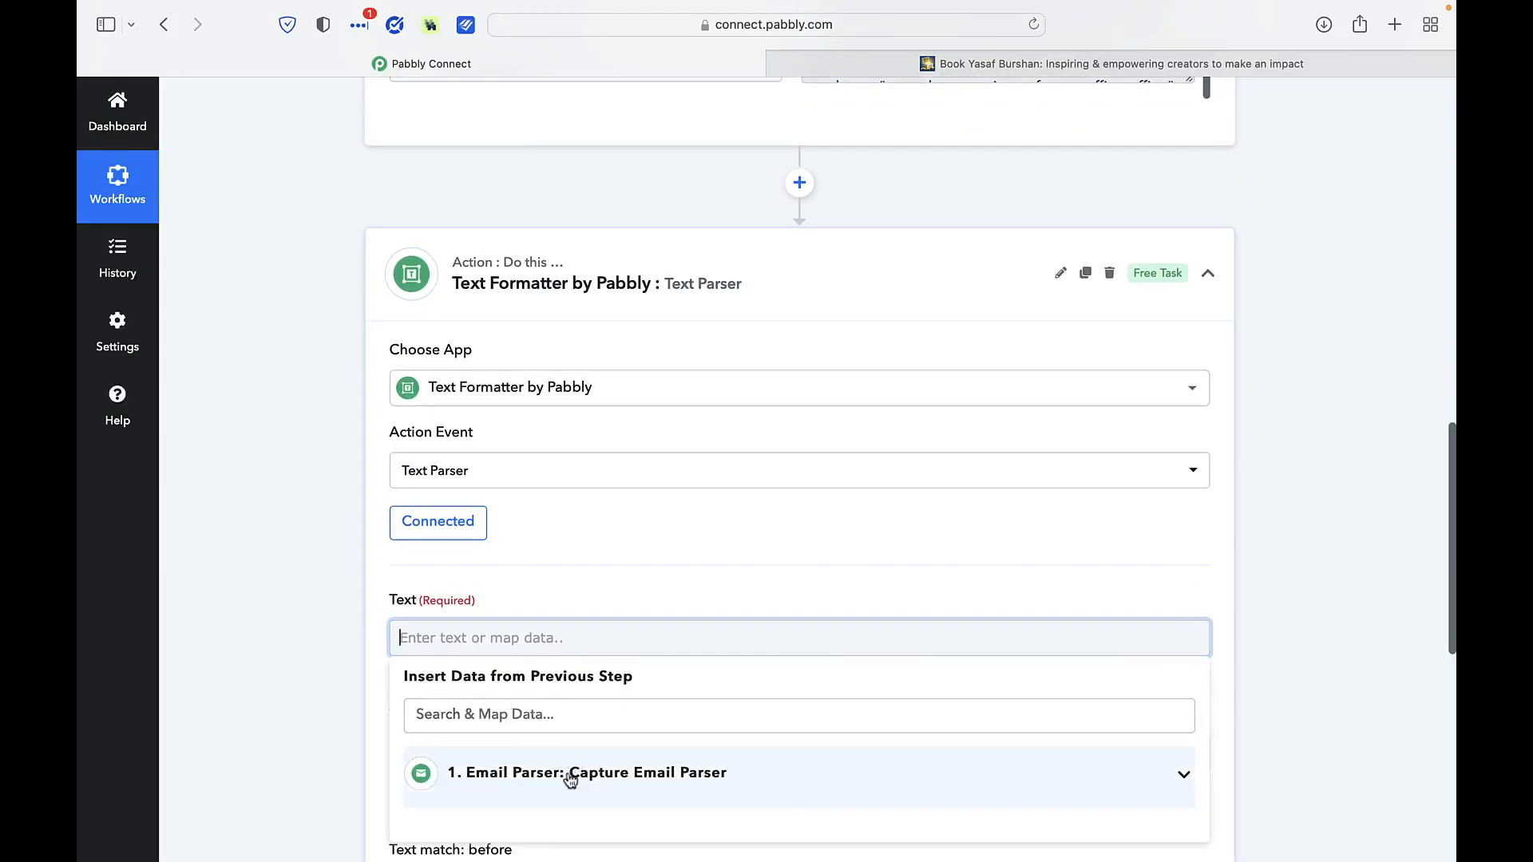
{"action": "scroll", "coordinate": [371, 743], "scroll_direction": "down", "scroll_amount": 2}
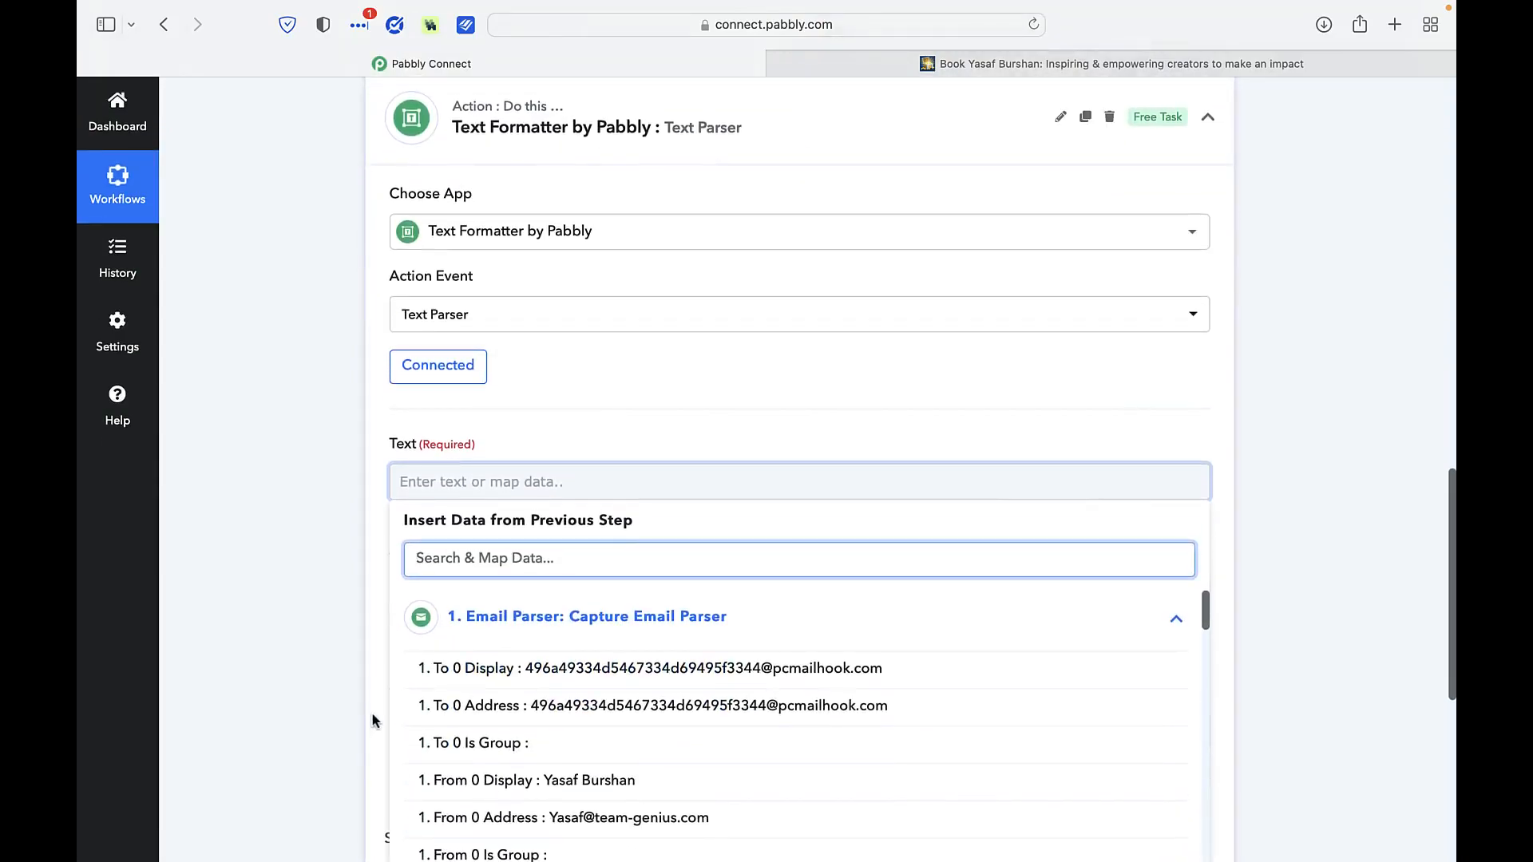
{"action": "type", "text": "sub"}
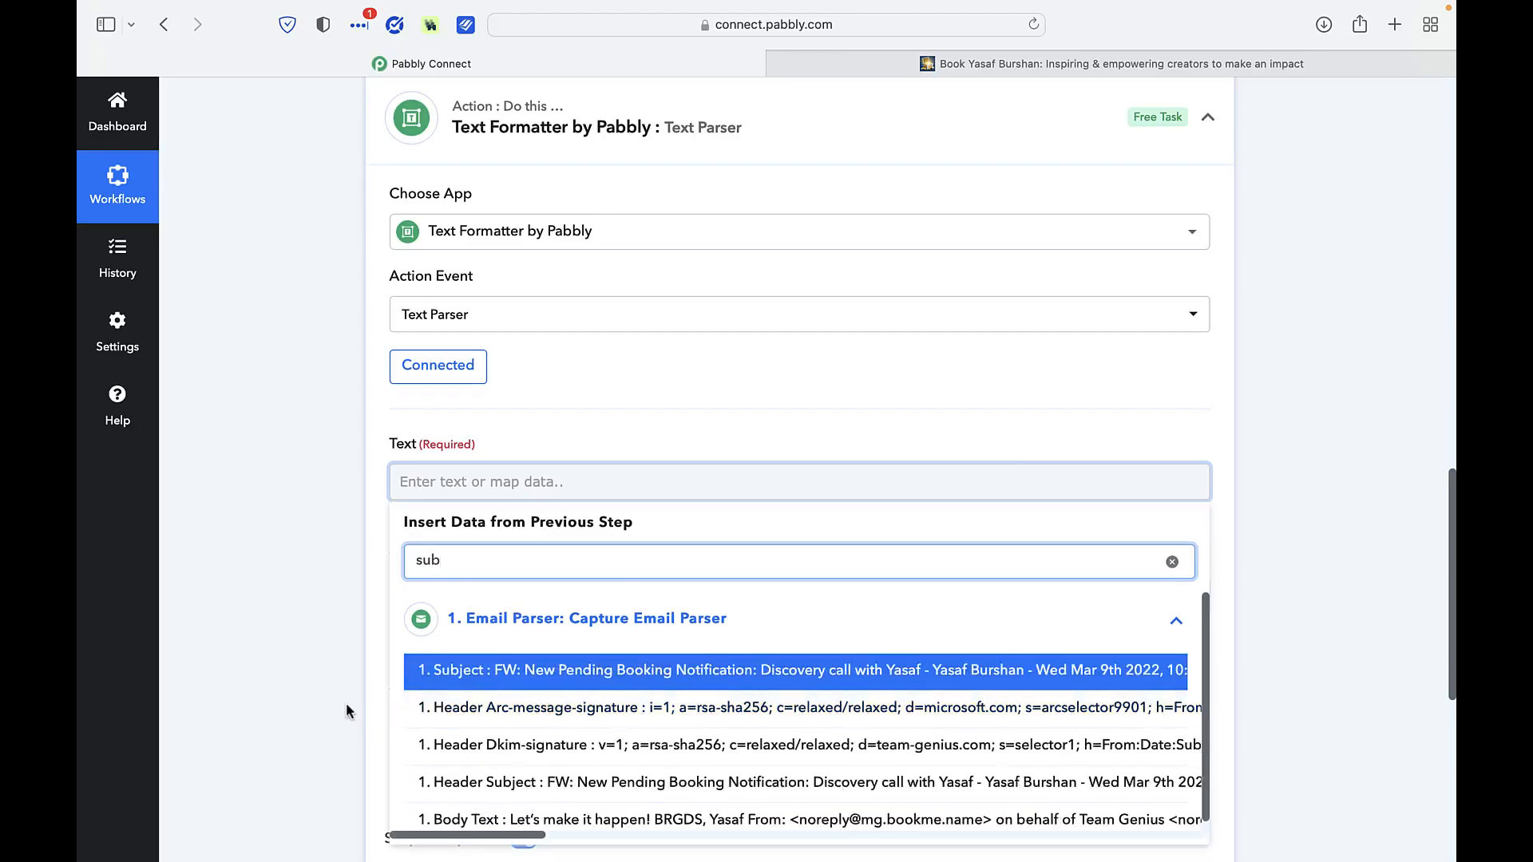
{"action": "left_click", "coordinate": [755, 679]}
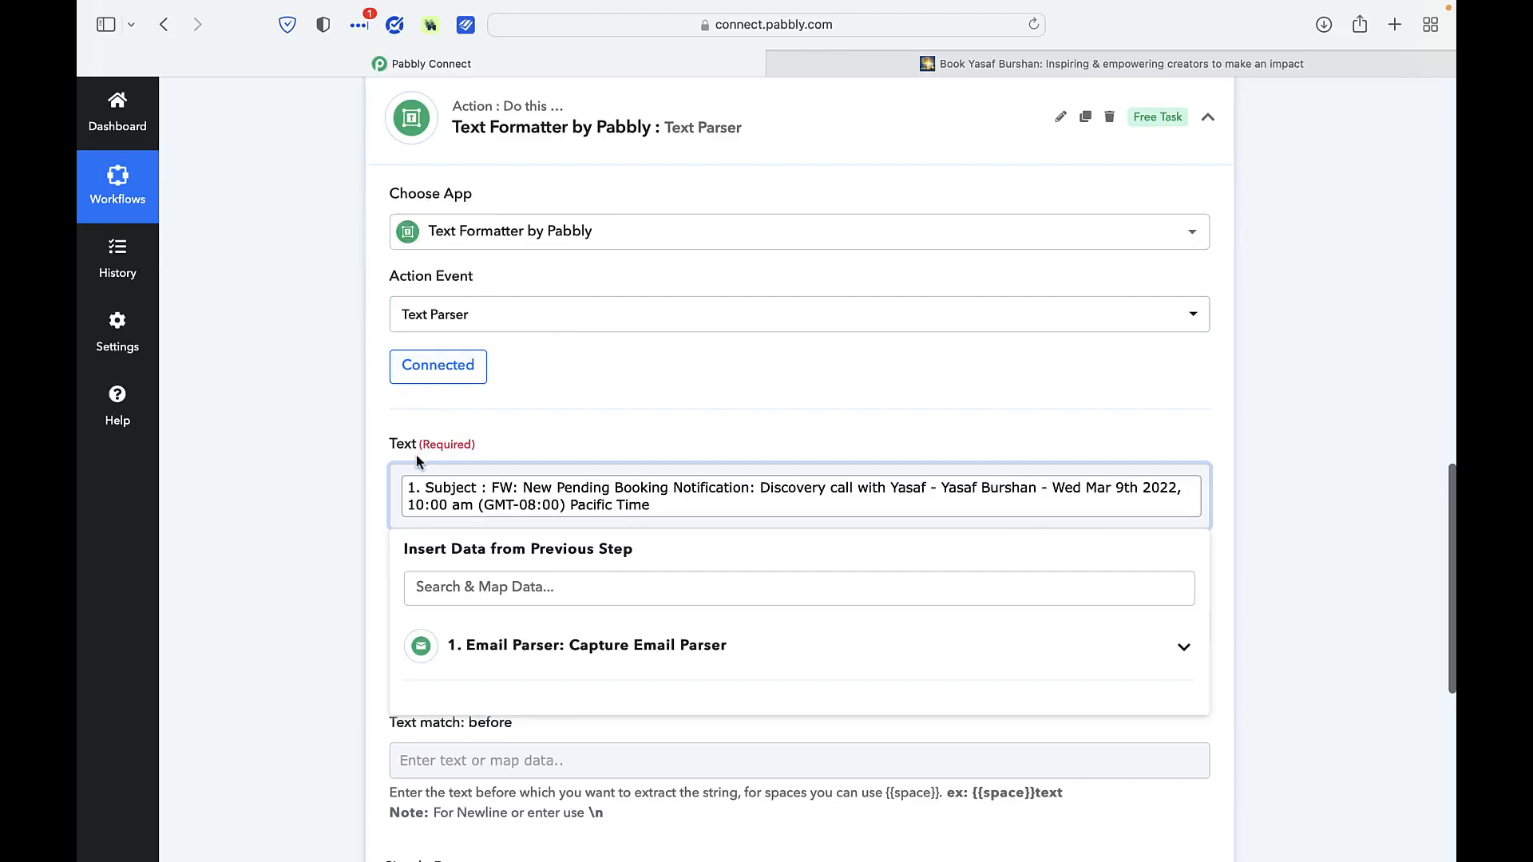
{"action": "left_click", "coordinate": [332, 551]}
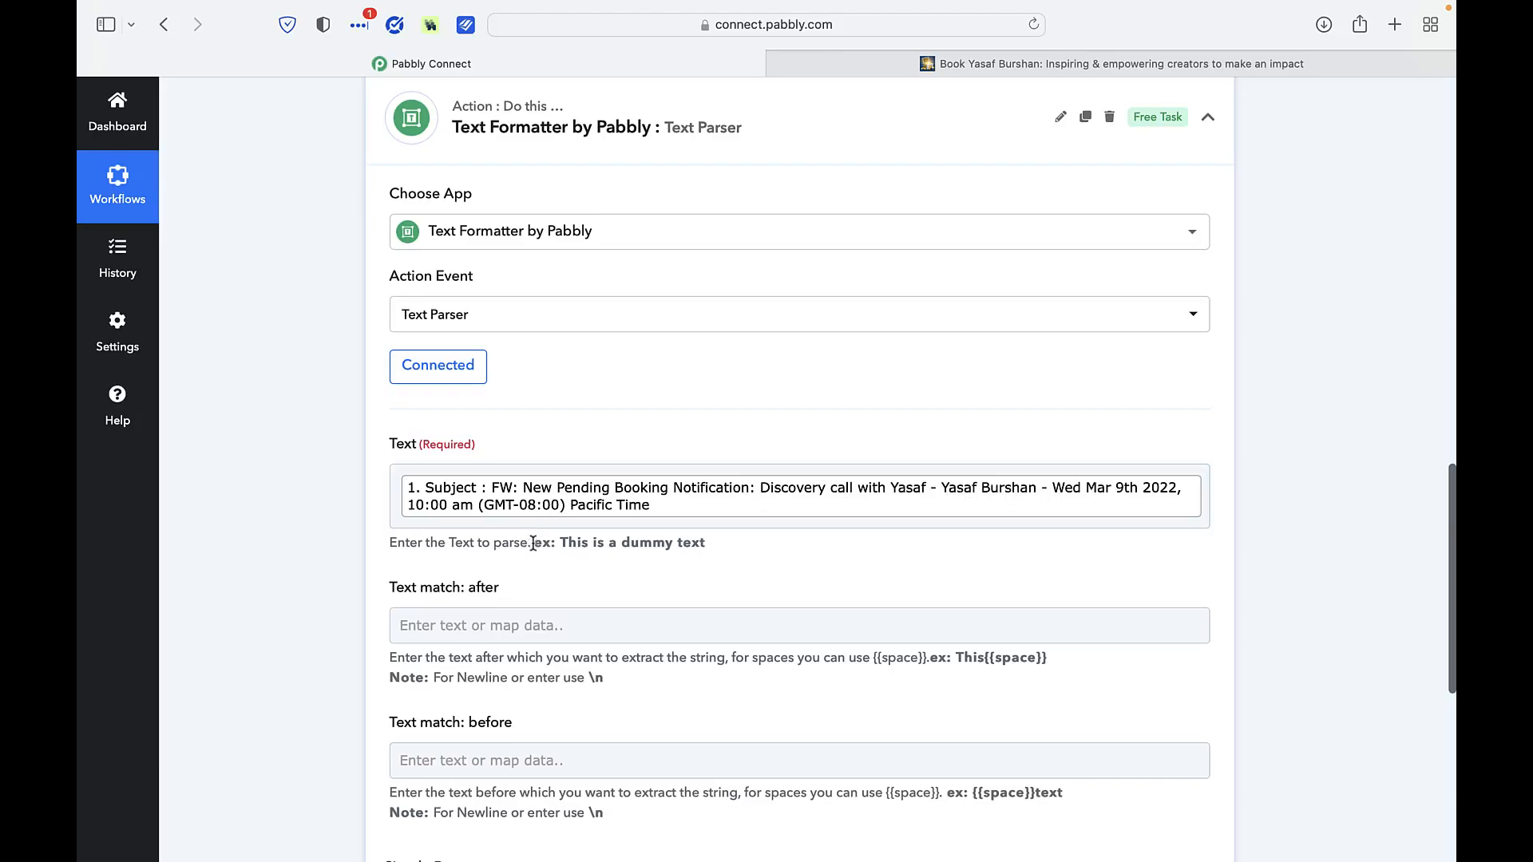
{"action": "scroll", "coordinate": [495, 591], "scroll_direction": "down", "scroll_amount": 1}
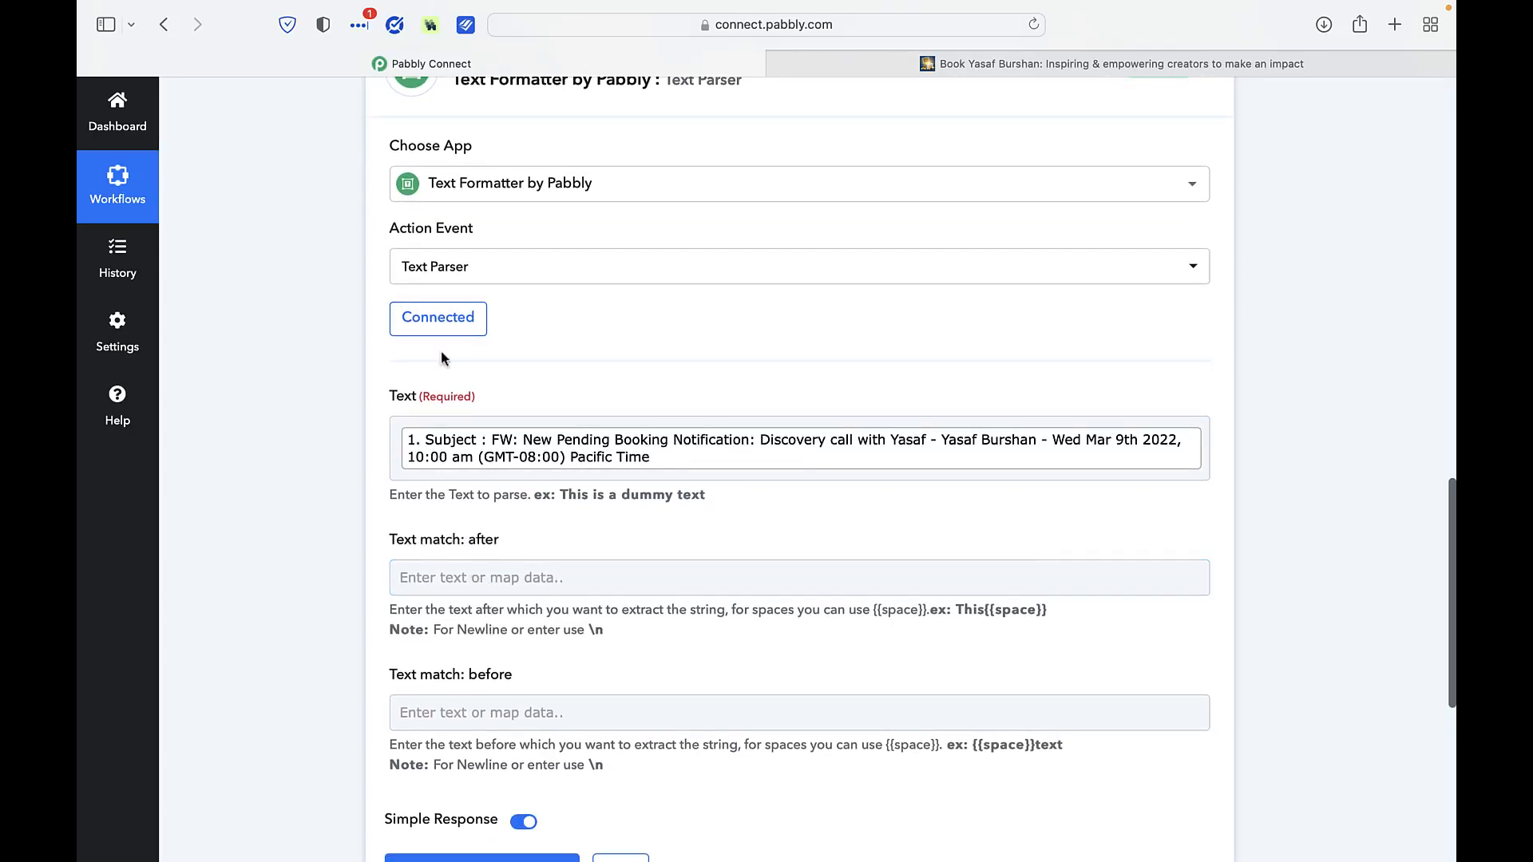
{"action": "left_click", "coordinate": [766, 458]}
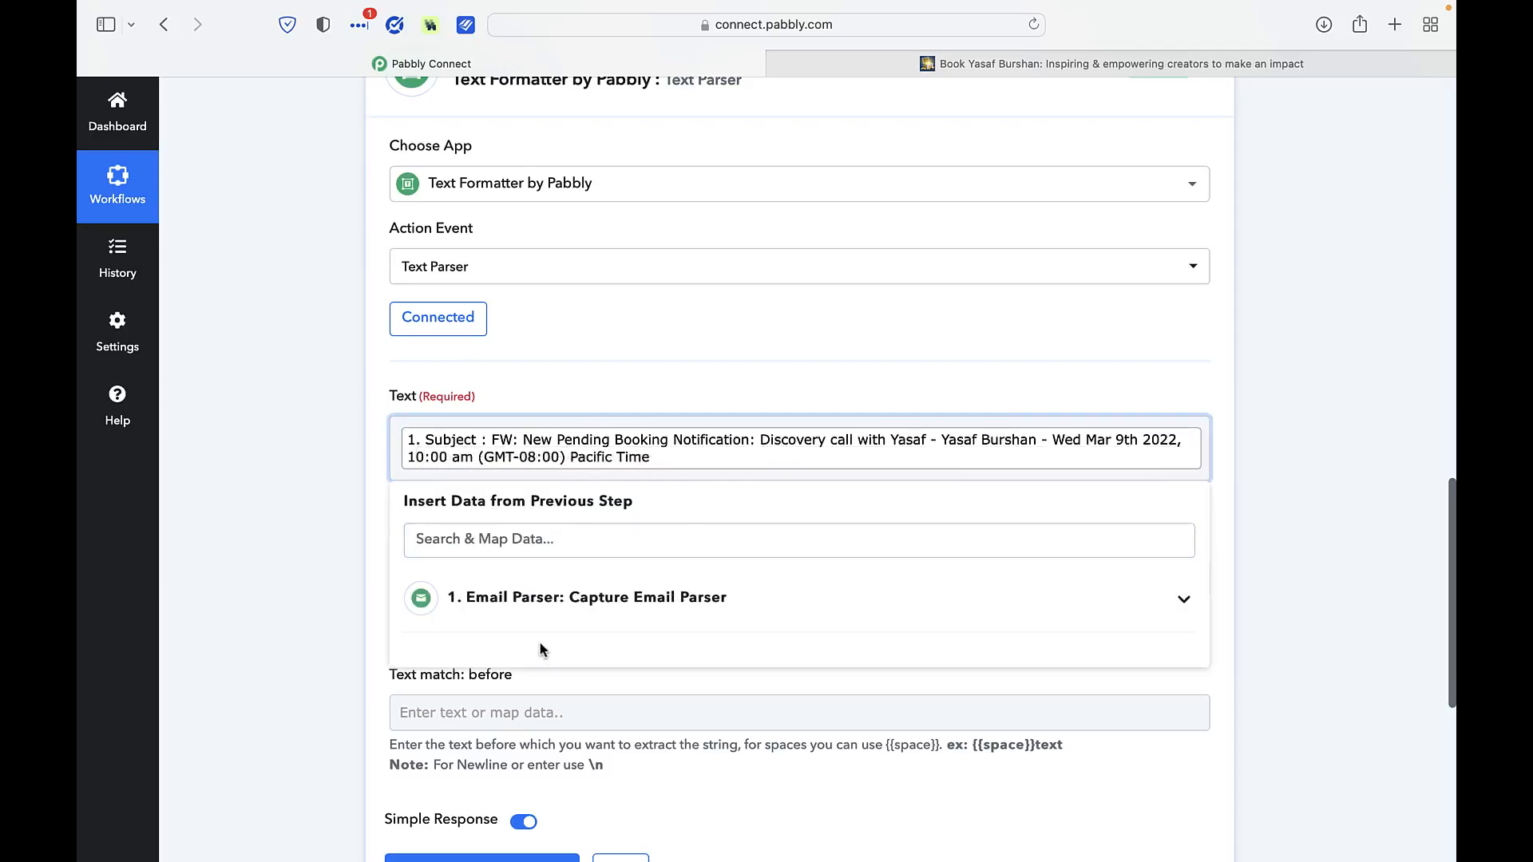
{"action": "left_click", "coordinate": [274, 660]}
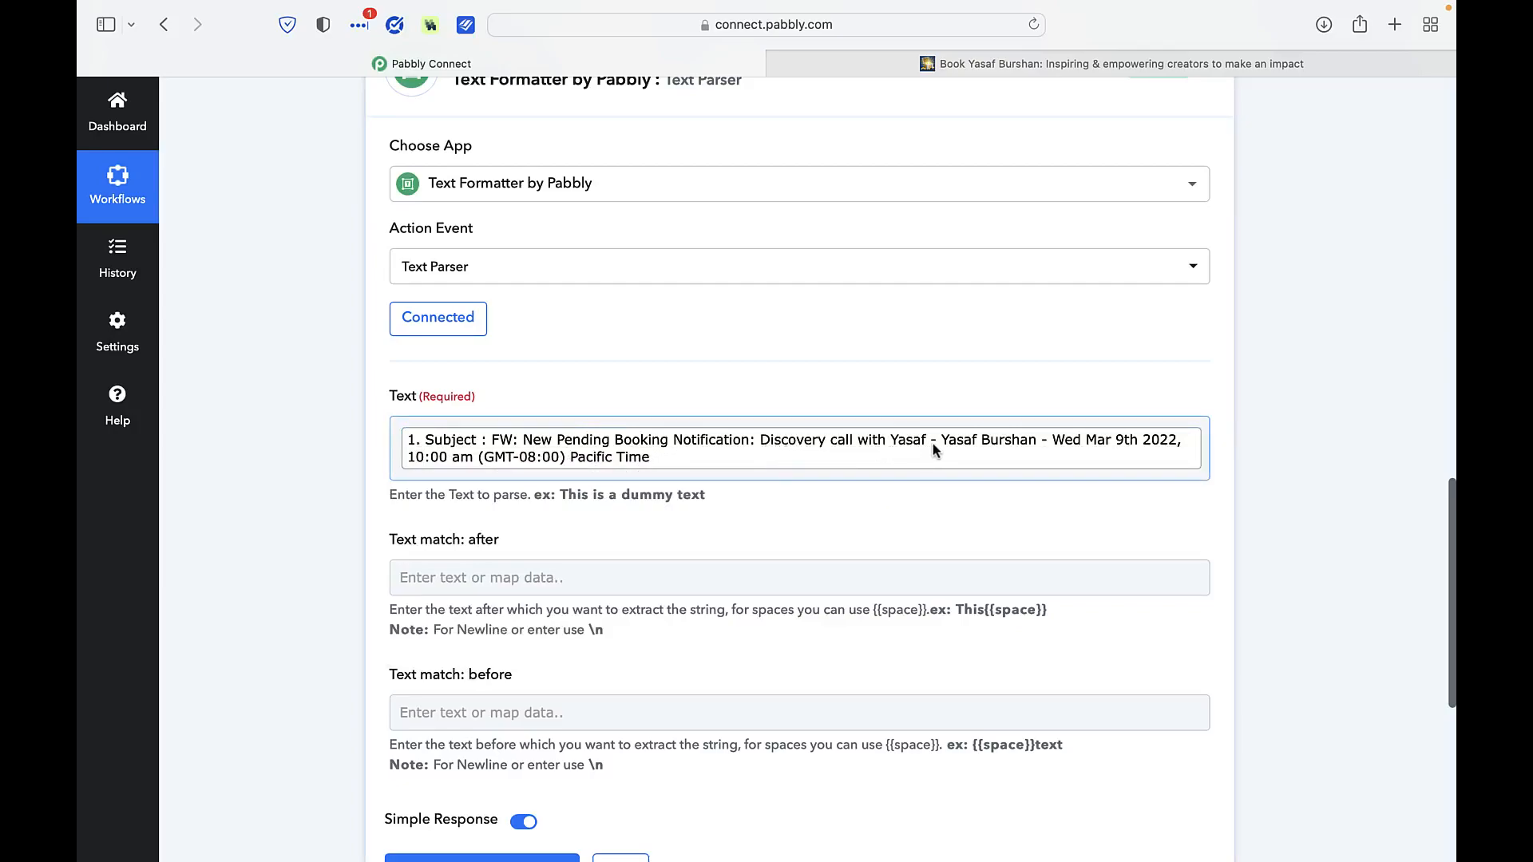
Copy the event title and its trailing hyphen, up to the invitee's name, from the Subject in the Email Parser response
{"action": "scroll", "coordinate": [1172, 528], "scroll_direction": "up", "scroll_amount": 5}
{"action": "scroll", "coordinate": [999, 589], "scroll_direction": "up", "scroll_amount": 10}
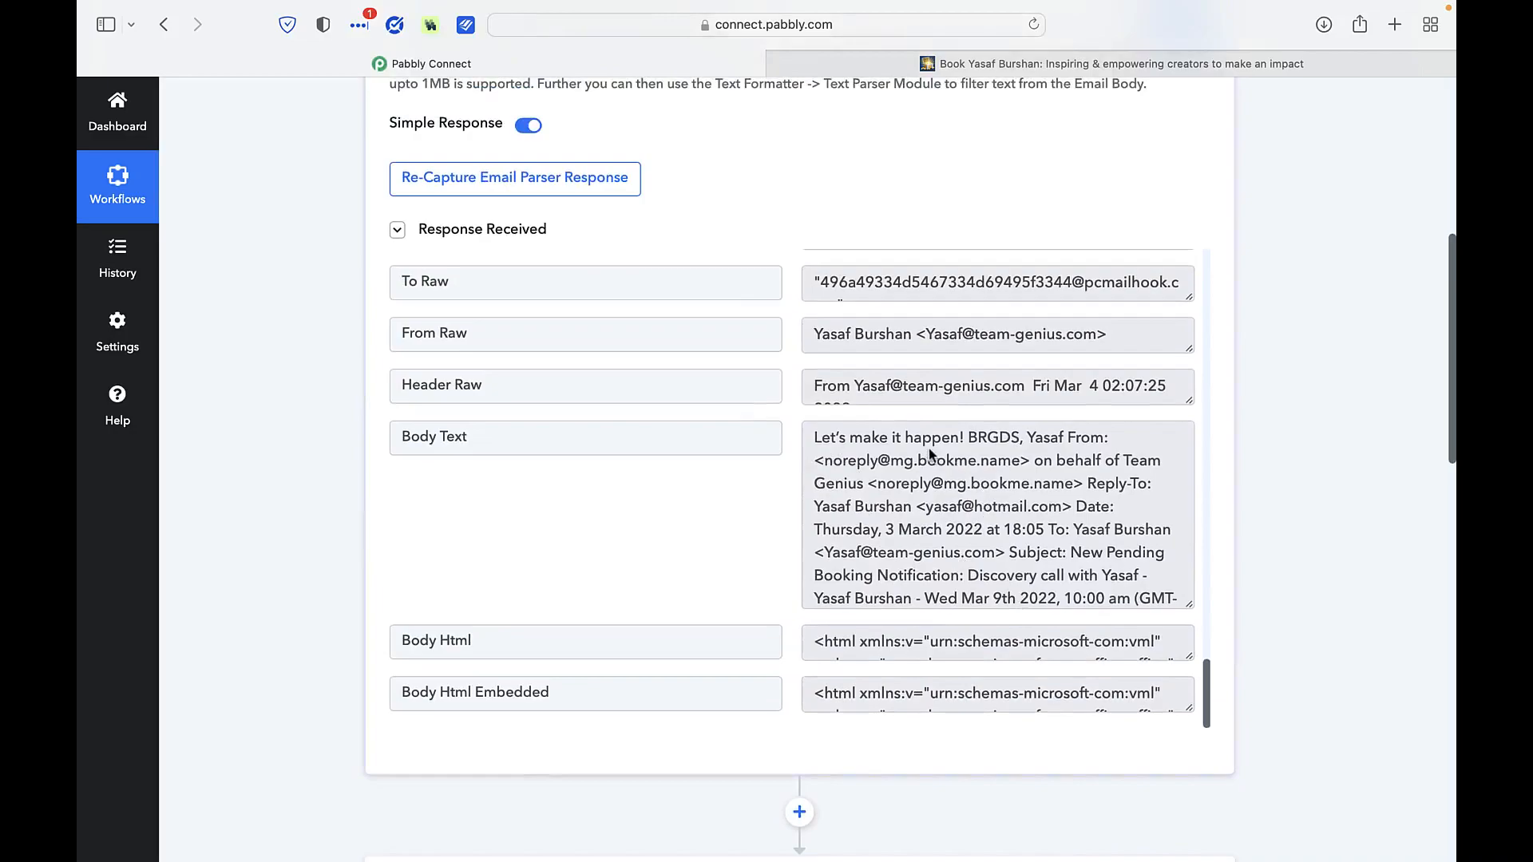
{"action": "scroll", "coordinate": [943, 382], "scroll_direction": "up", "scroll_amount": 8}
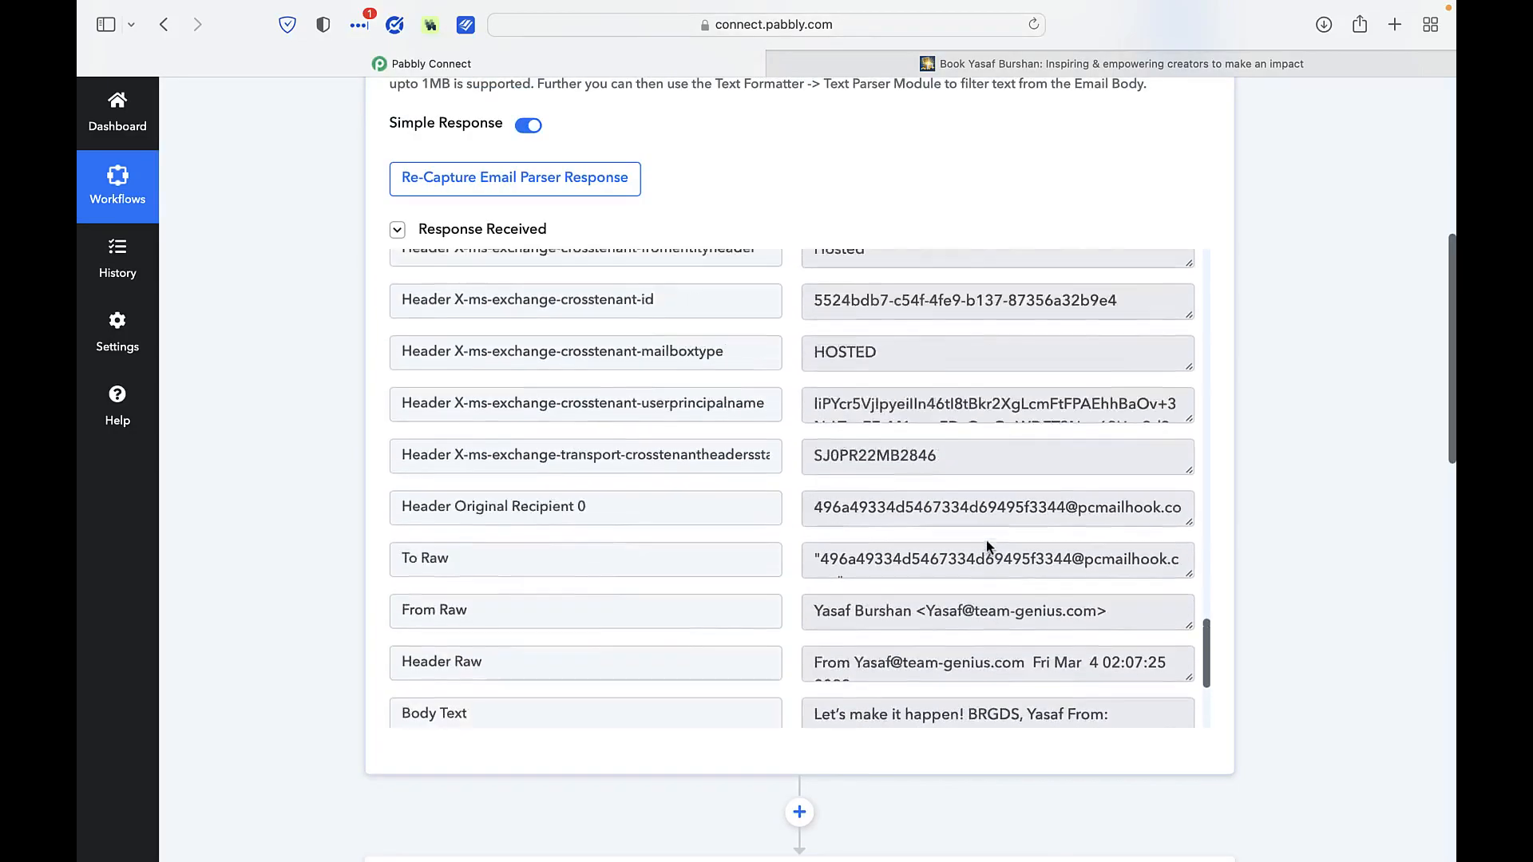
{"action": "scroll", "coordinate": [988, 545], "scroll_direction": "up", "scroll_amount": 15}
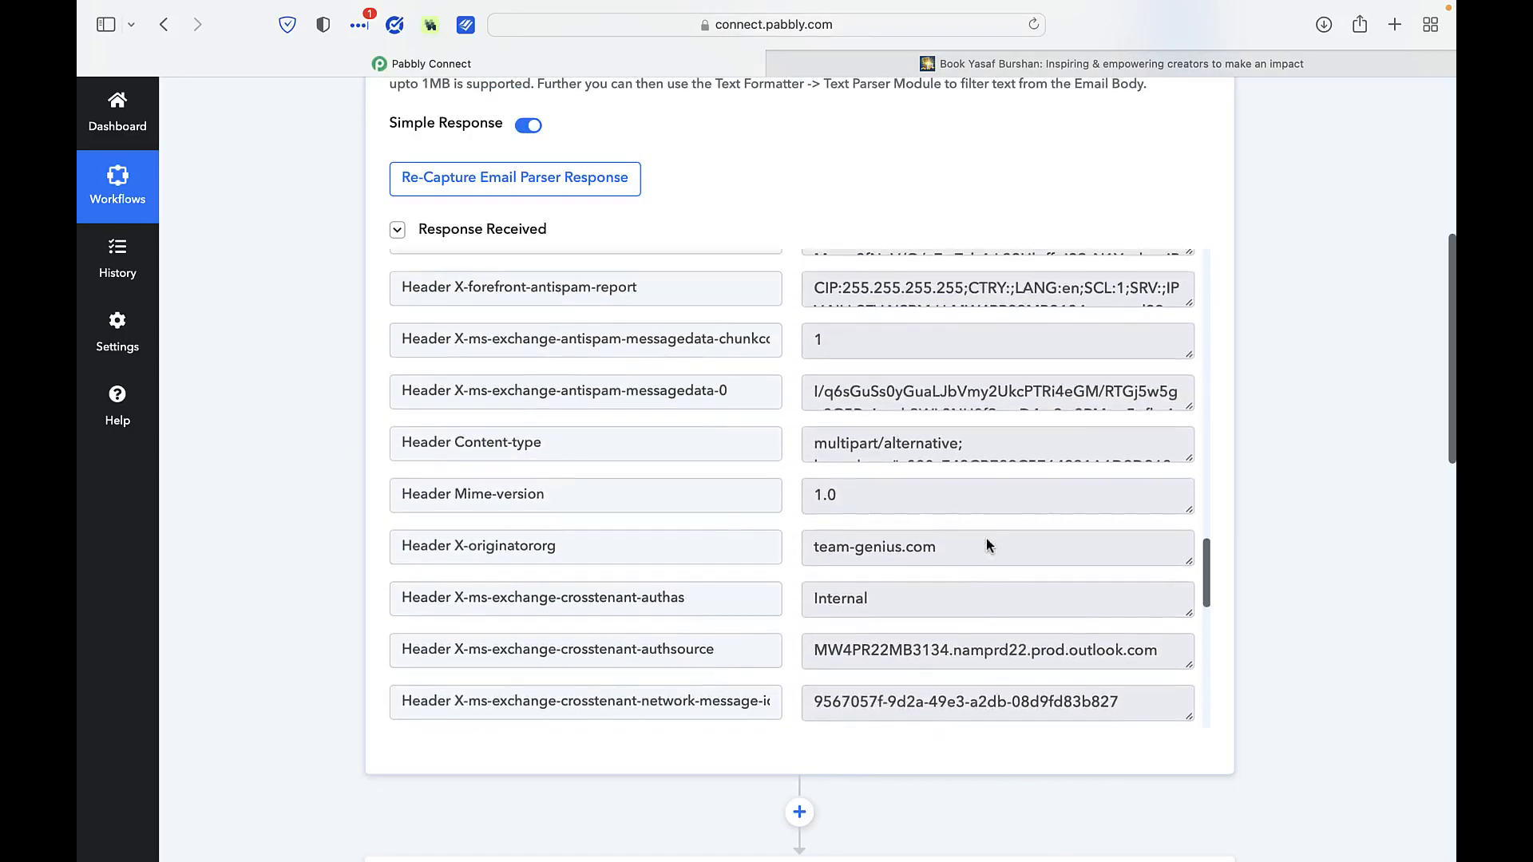
{"action": "scroll", "coordinate": [988, 546], "scroll_direction": "up", "scroll_amount": 15}
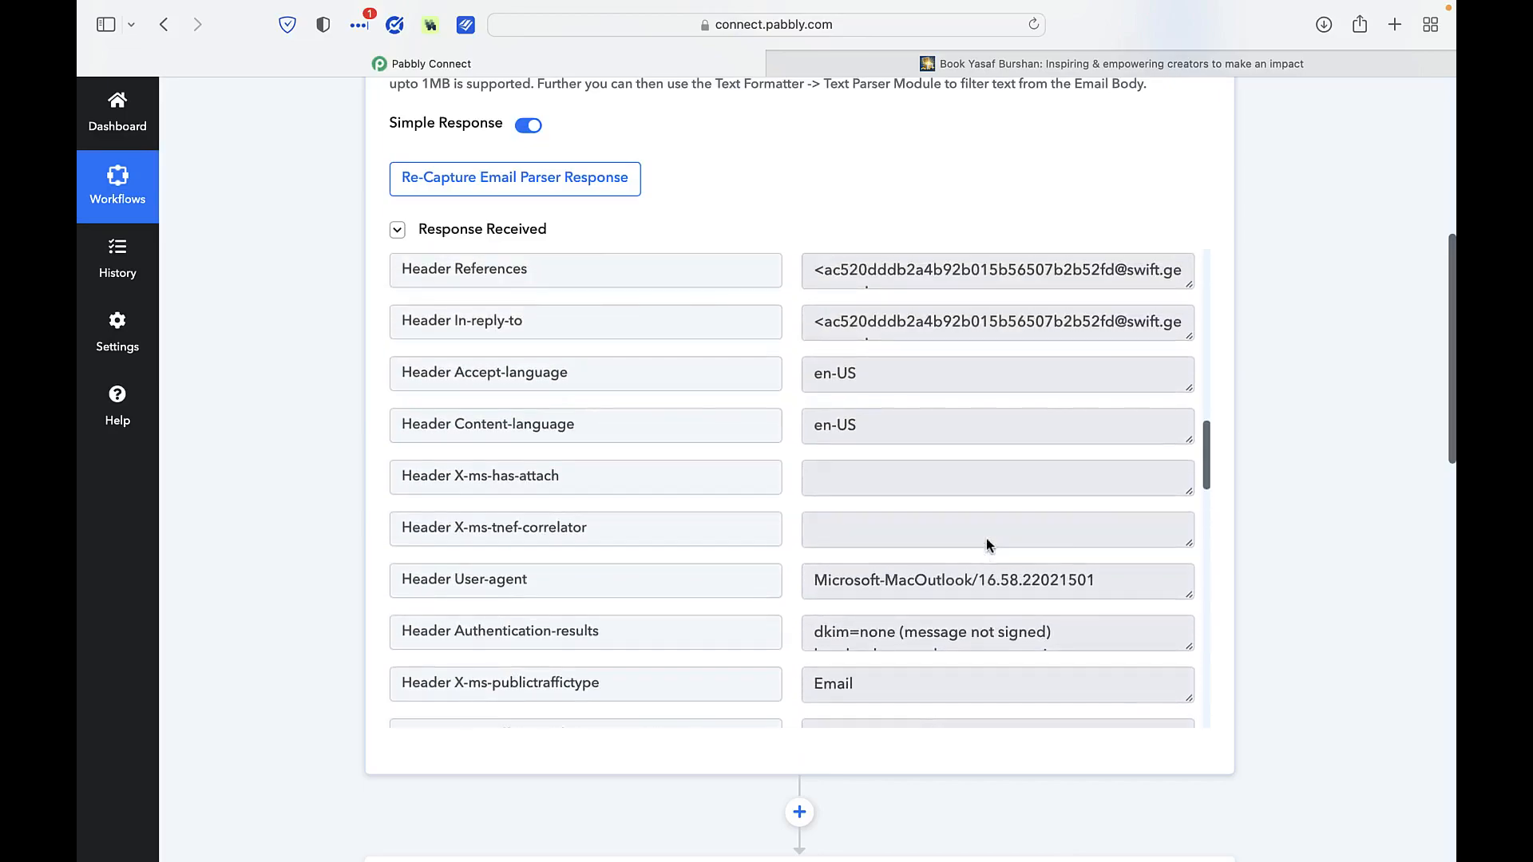
{"action": "scroll", "coordinate": [986, 539], "scroll_direction": "up", "scroll_amount": 20}
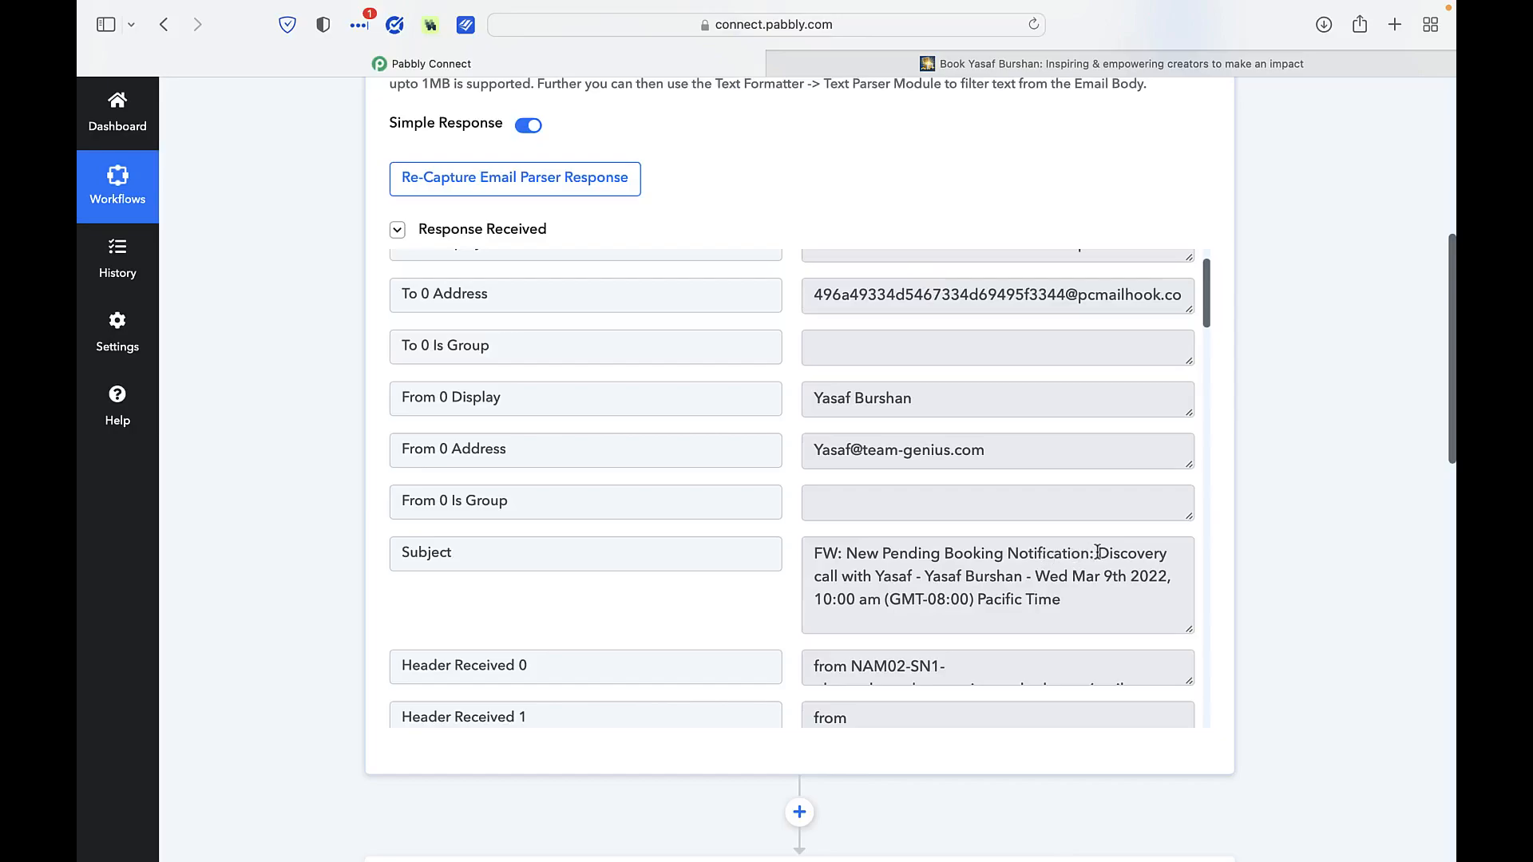
{"action": "left_click_drag", "start_coordinate": [1100, 554], "coordinate": [922, 574]}
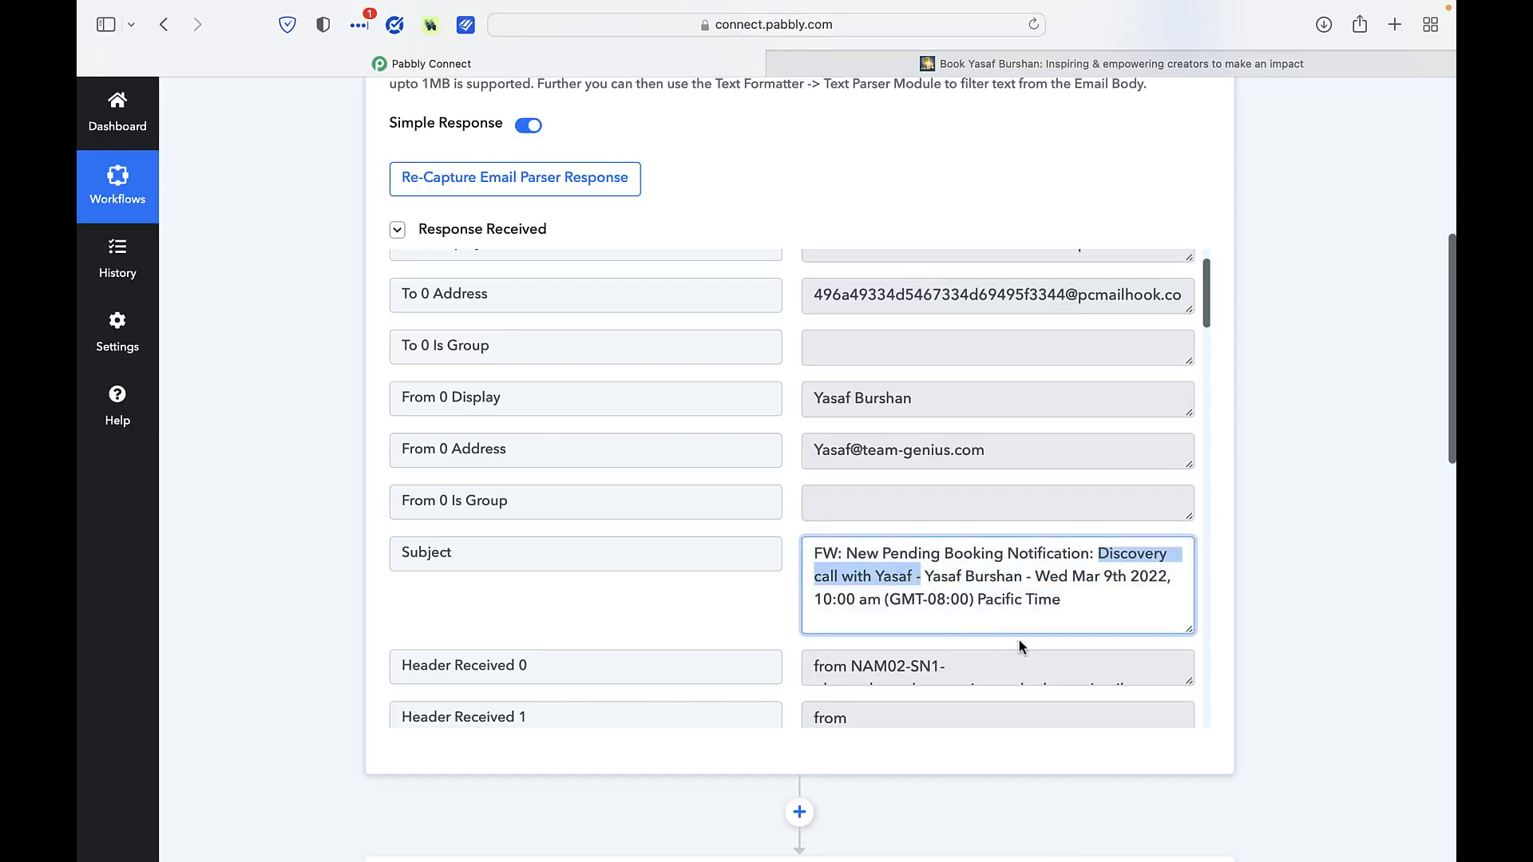
{"action": "left_click_drag", "start_coordinate": [1098, 554], "coordinate": [937, 579]}
{"action": "right_click", "coordinate": [910, 575]}
{"action": "left_click", "coordinate": [979, 583]}
Paste the copied event title and hyphen as the Text match: after value of the Text Parser step
{"action": "scroll", "coordinate": [508, 701], "scroll_direction": "down", "scroll_amount": 1}
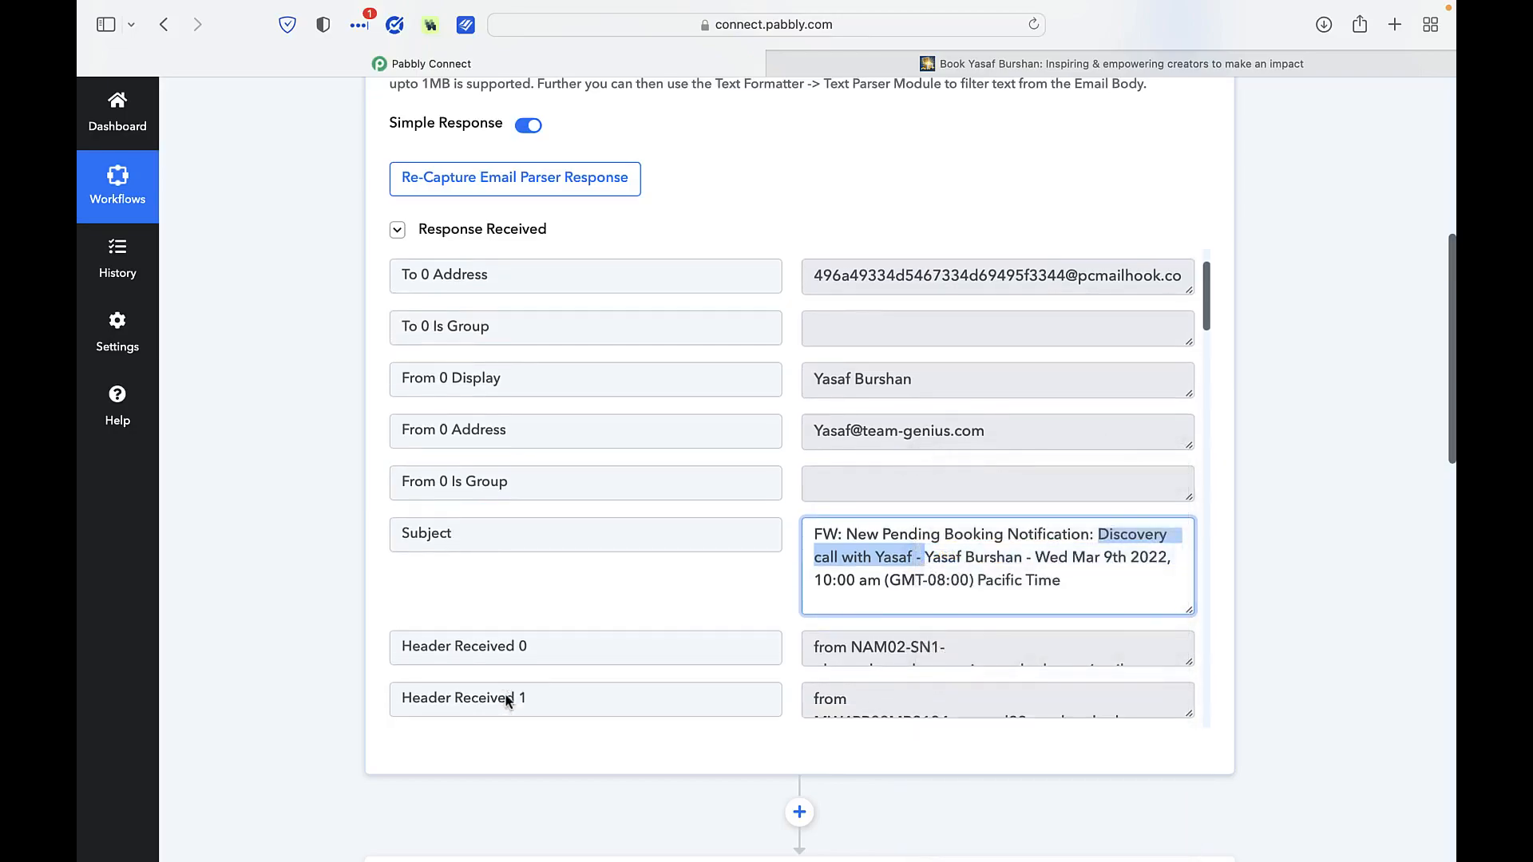
{"action": "scroll", "coordinate": [508, 701], "scroll_direction": "down", "scroll_amount": 20}
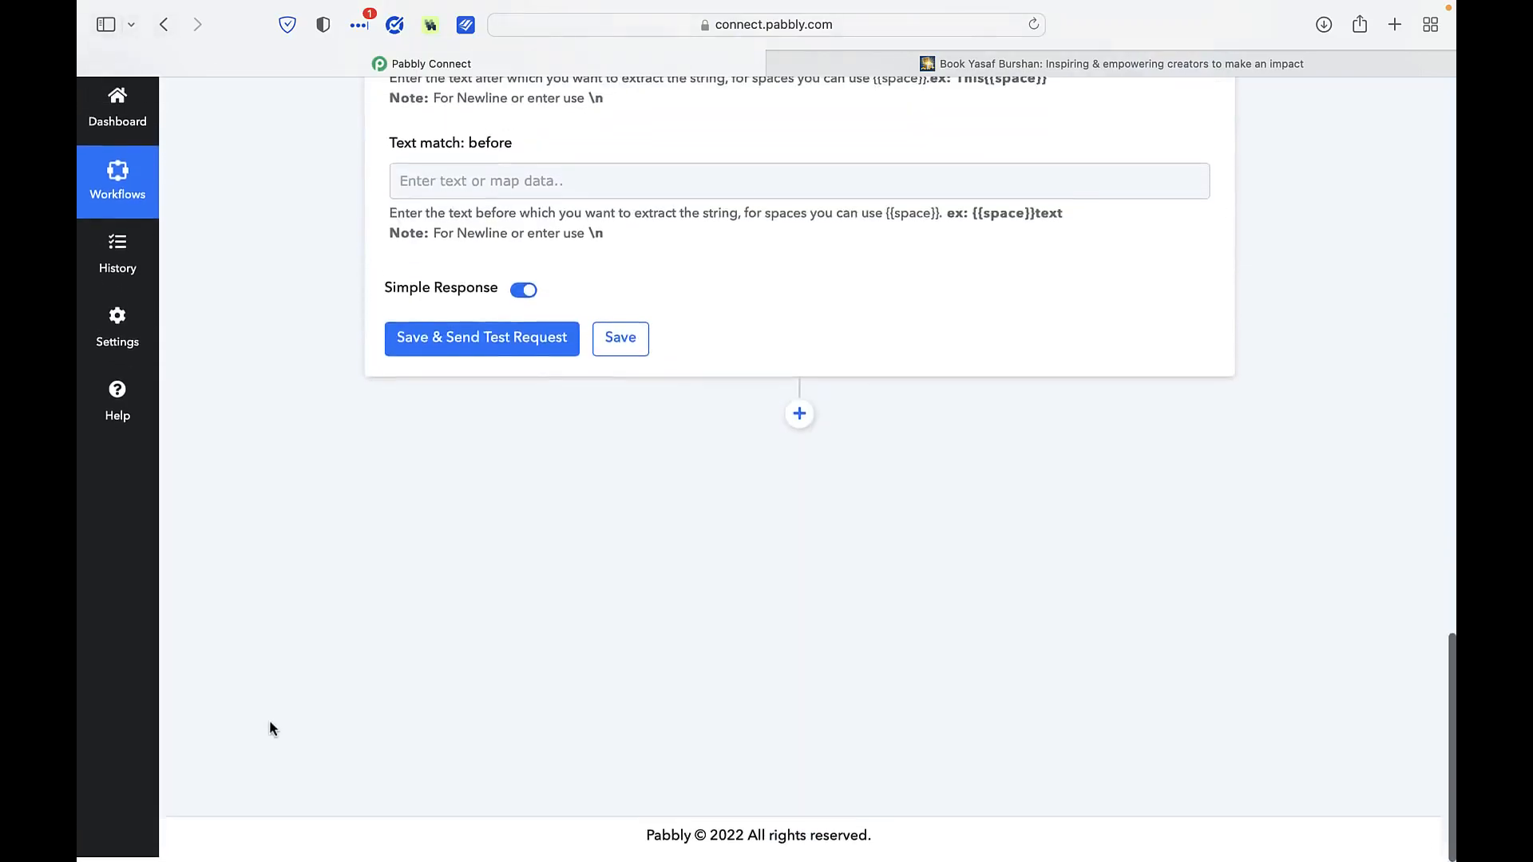
{"action": "scroll", "coordinate": [270, 728], "scroll_direction": "up", "scroll_amount": 3}
{"action": "left_click", "coordinate": [446, 269]}
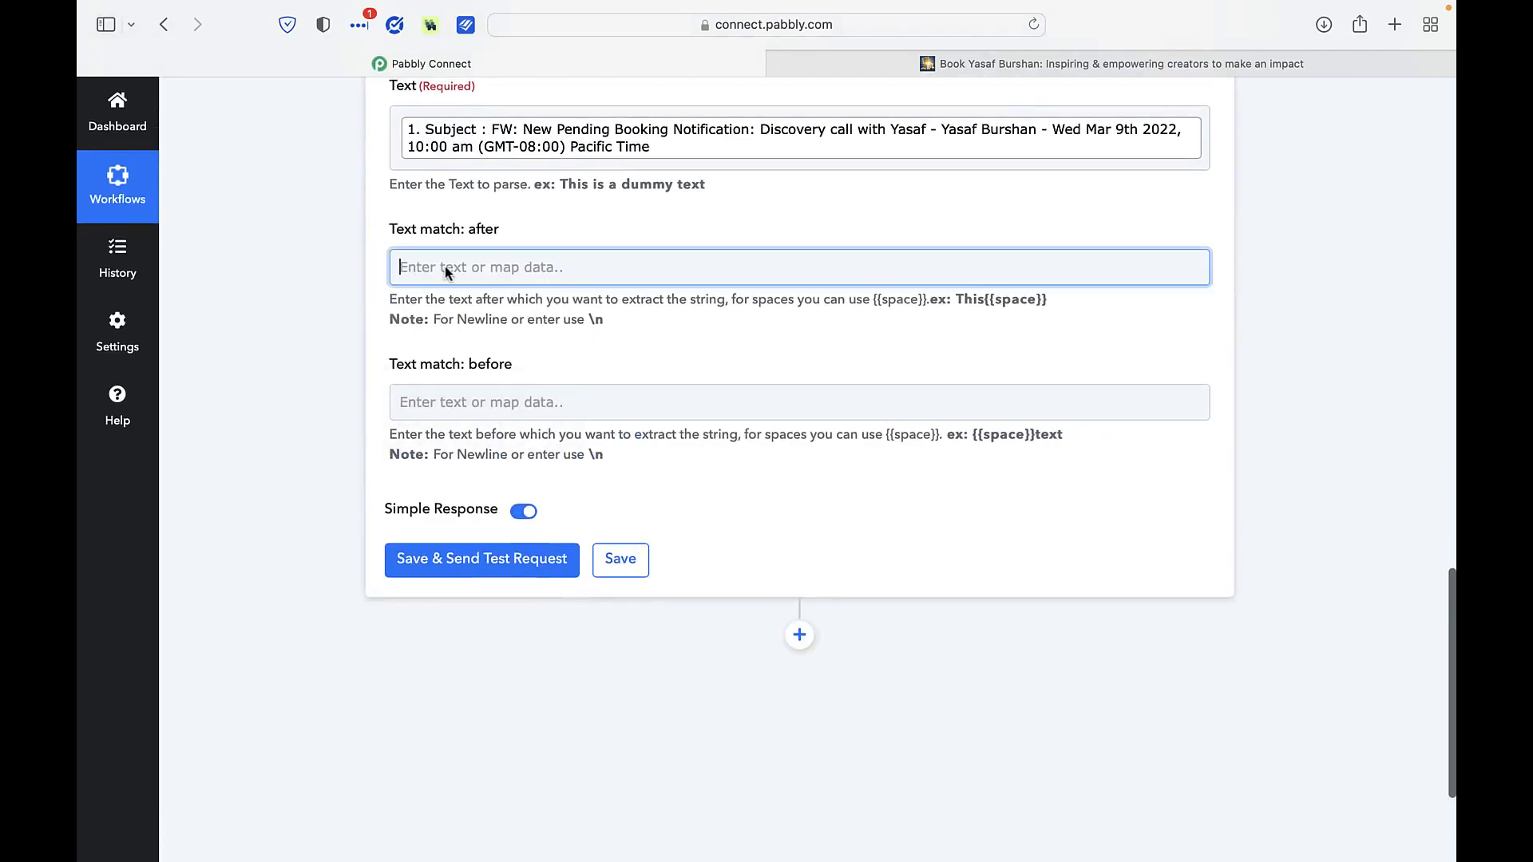
{"action": "key", "text": "super+v"}
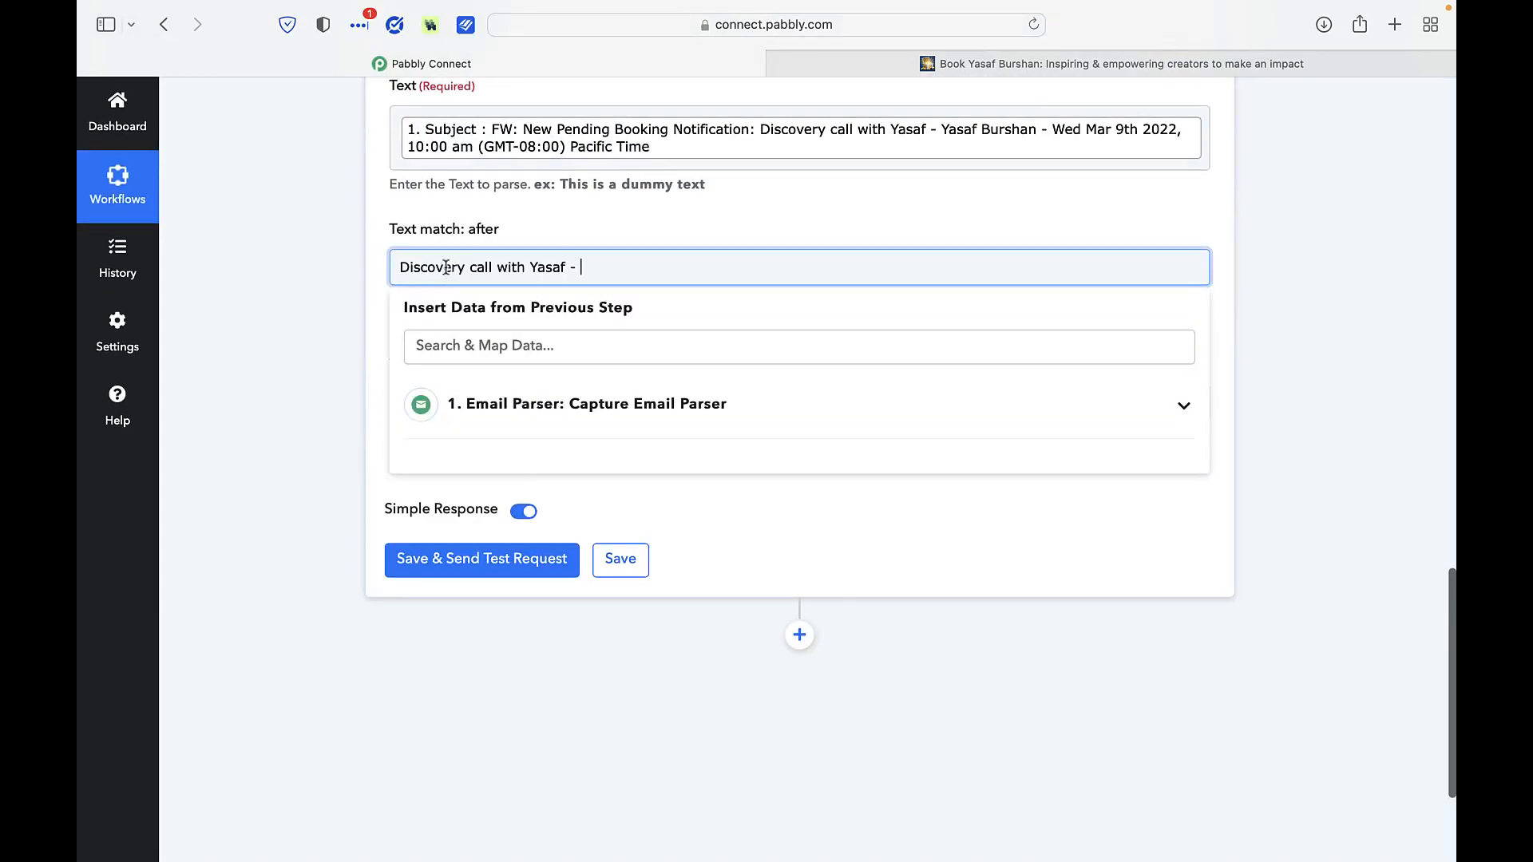
{"action": "left_click", "coordinate": [313, 317]}
Set Text match: before to a space and a hyphen, save and send a test request, and check the parsed Result
{"action": "left_click", "coordinate": [464, 401]}
{"action": "type", "text": "-"}
{"action": "left_click", "coordinate": [304, 405]}
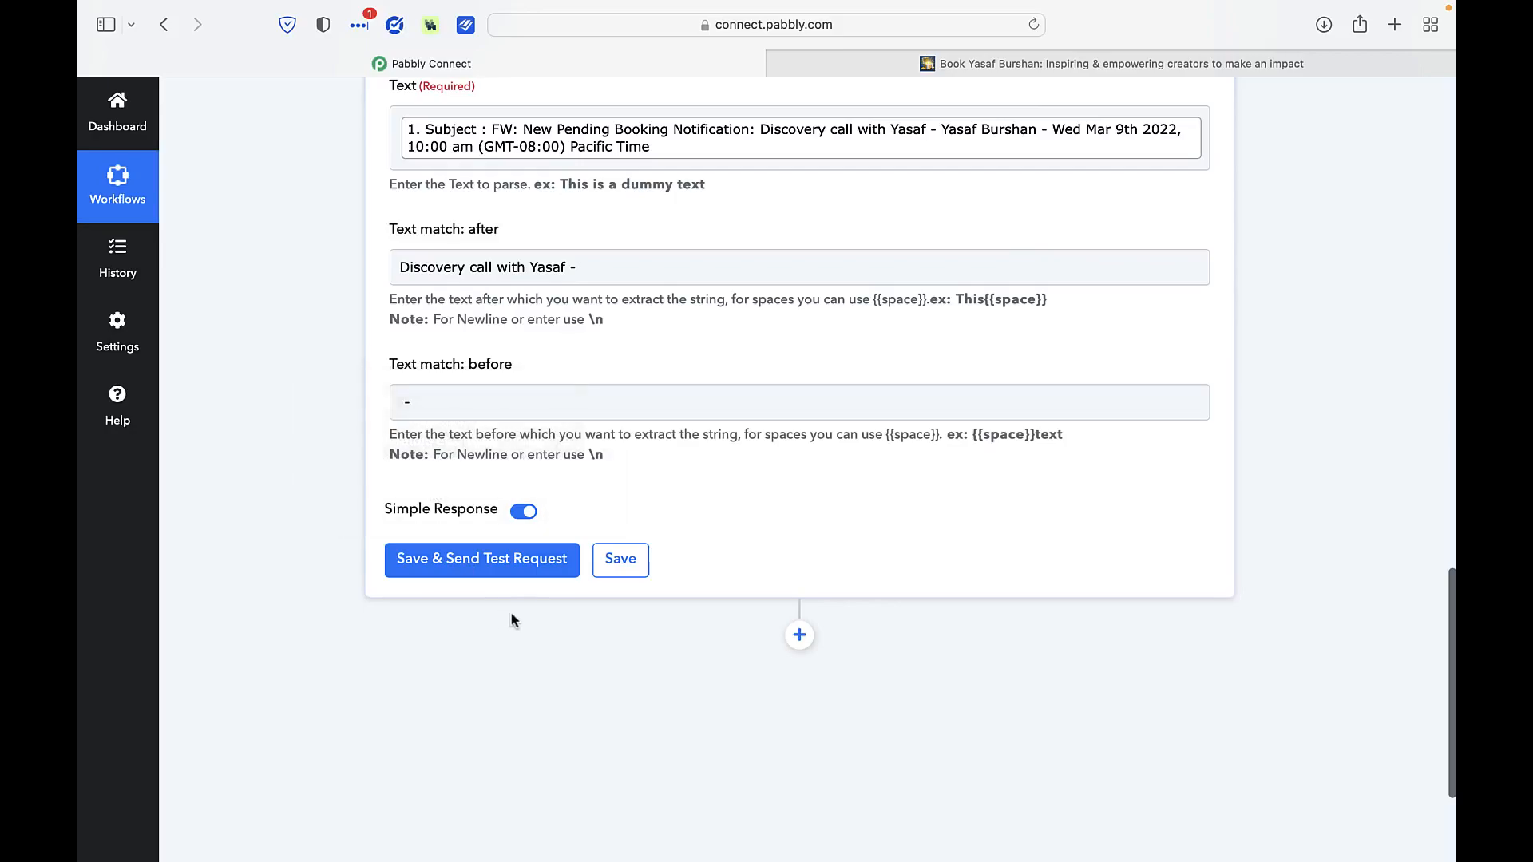
{"action": "left_click", "coordinate": [446, 561]}
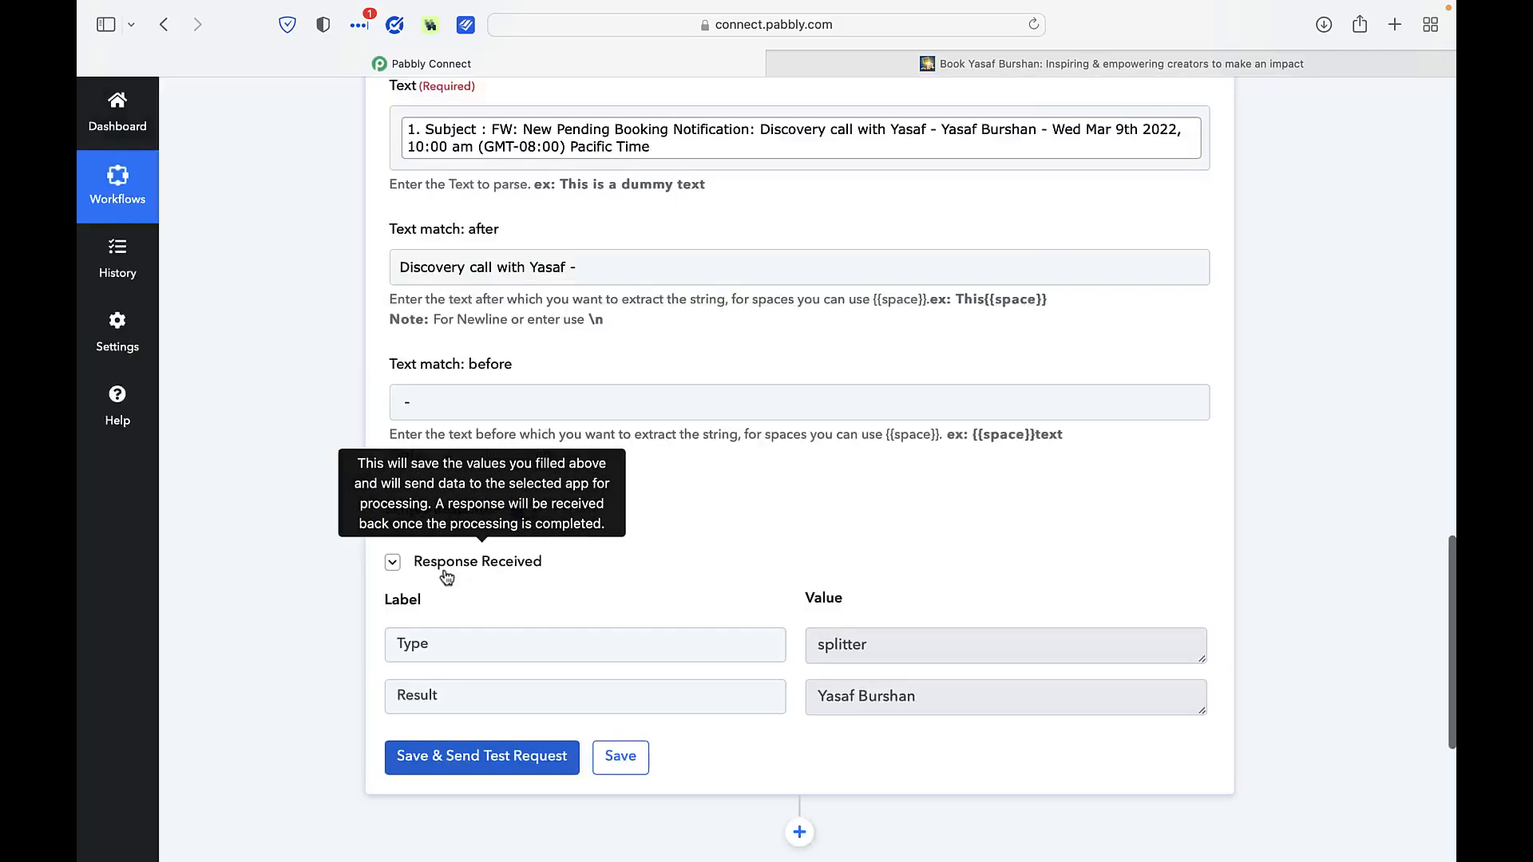
{"action": "left_click_drag", "start_coordinate": [826, 702], "coordinate": [919, 706]}
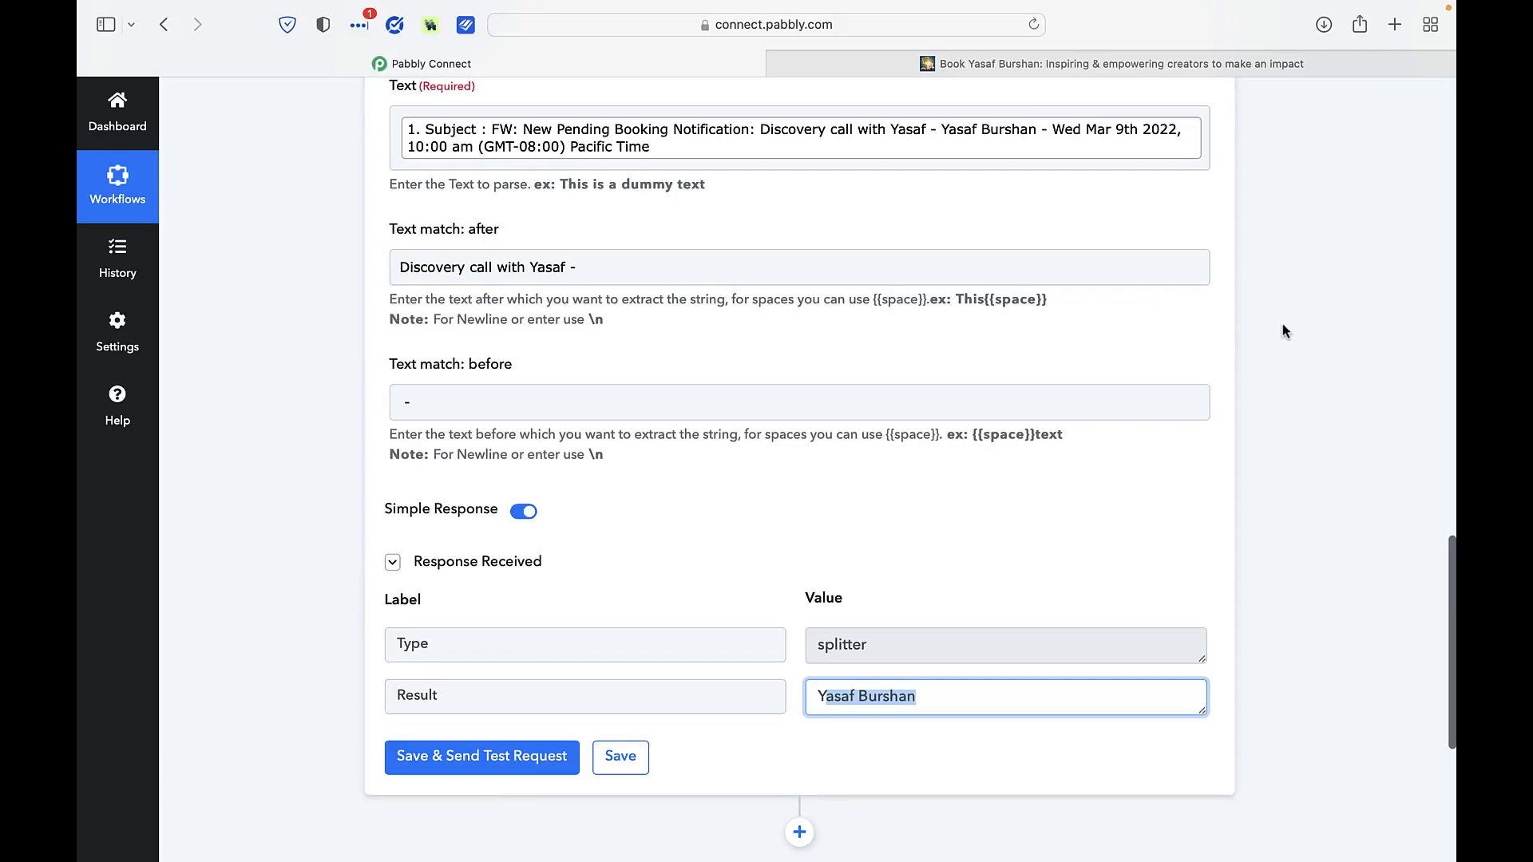
Add another action step below the first Text Parser and choose Text Formatter by Pabbly as its app
{"action": "scroll", "coordinate": [1208, 373], "scroll_direction": "down", "scroll_amount": 2}
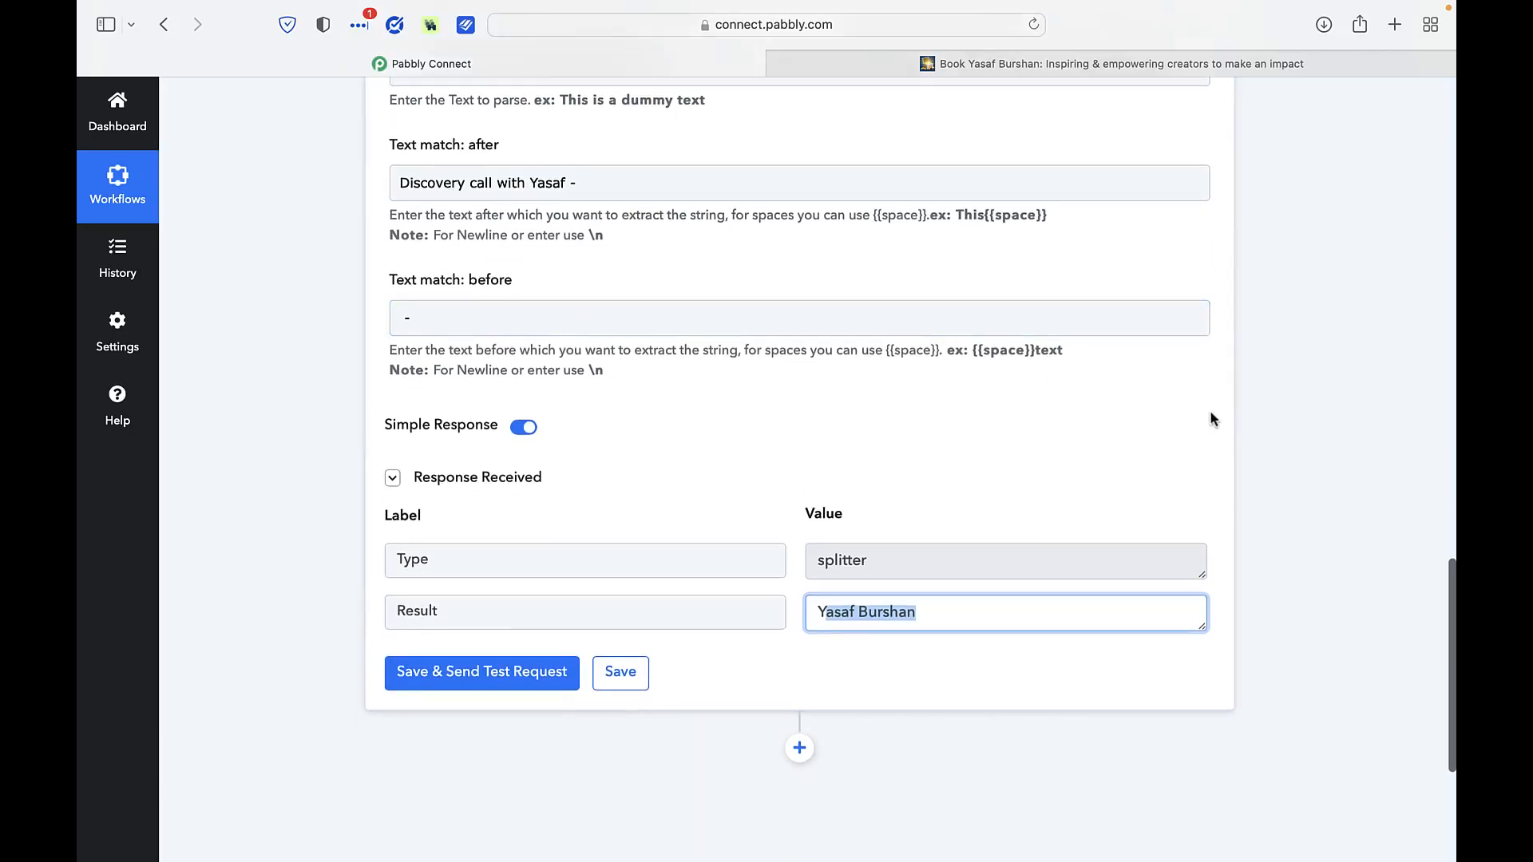
{"action": "left_click", "coordinate": [729, 764]}
{"action": "left_click", "coordinate": [801, 752]}
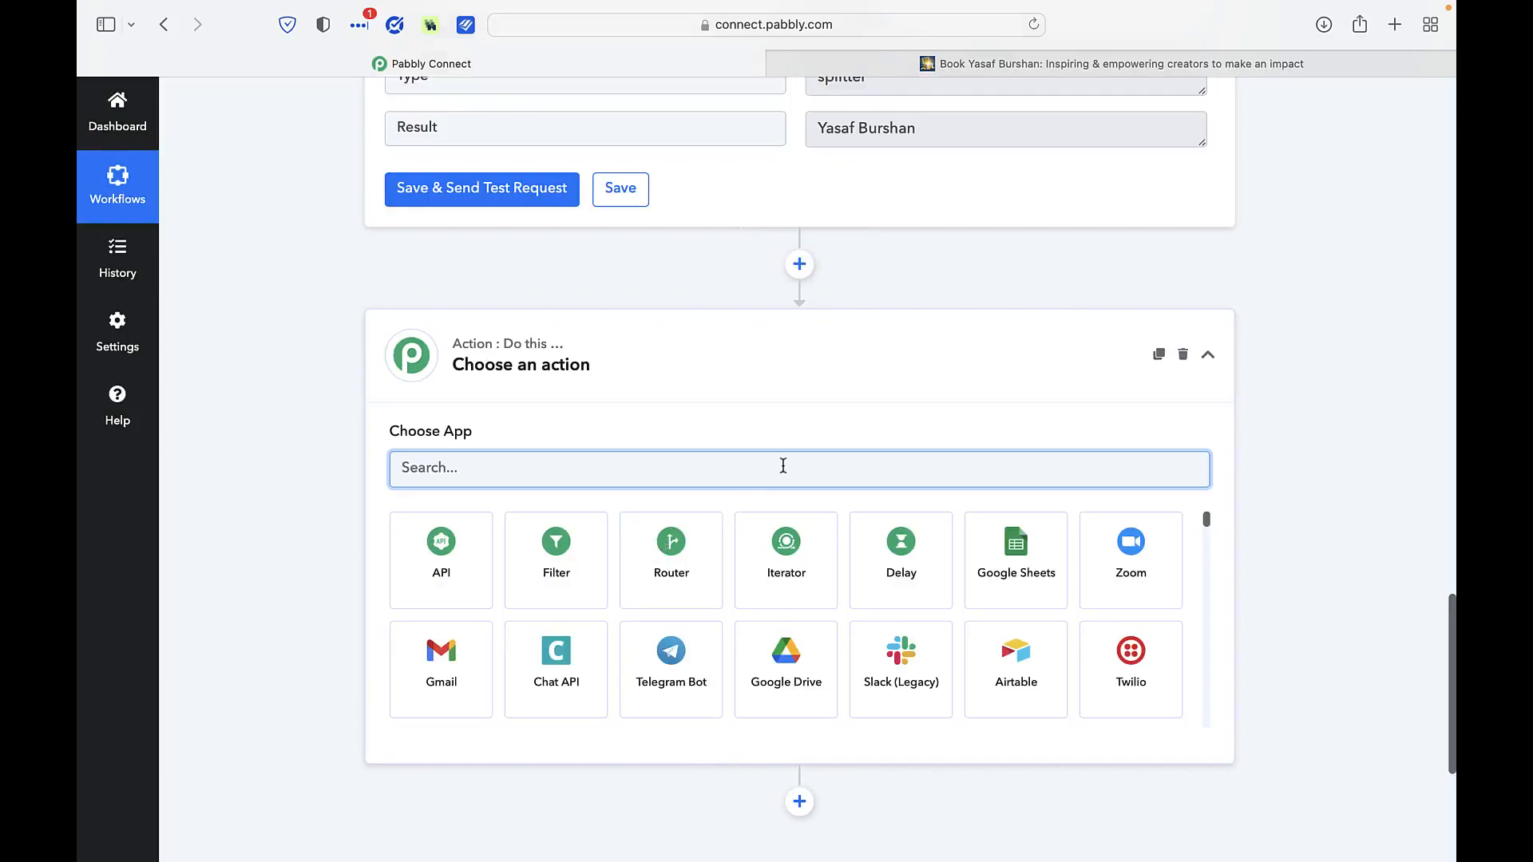
{"action": "type", "text": "for"}
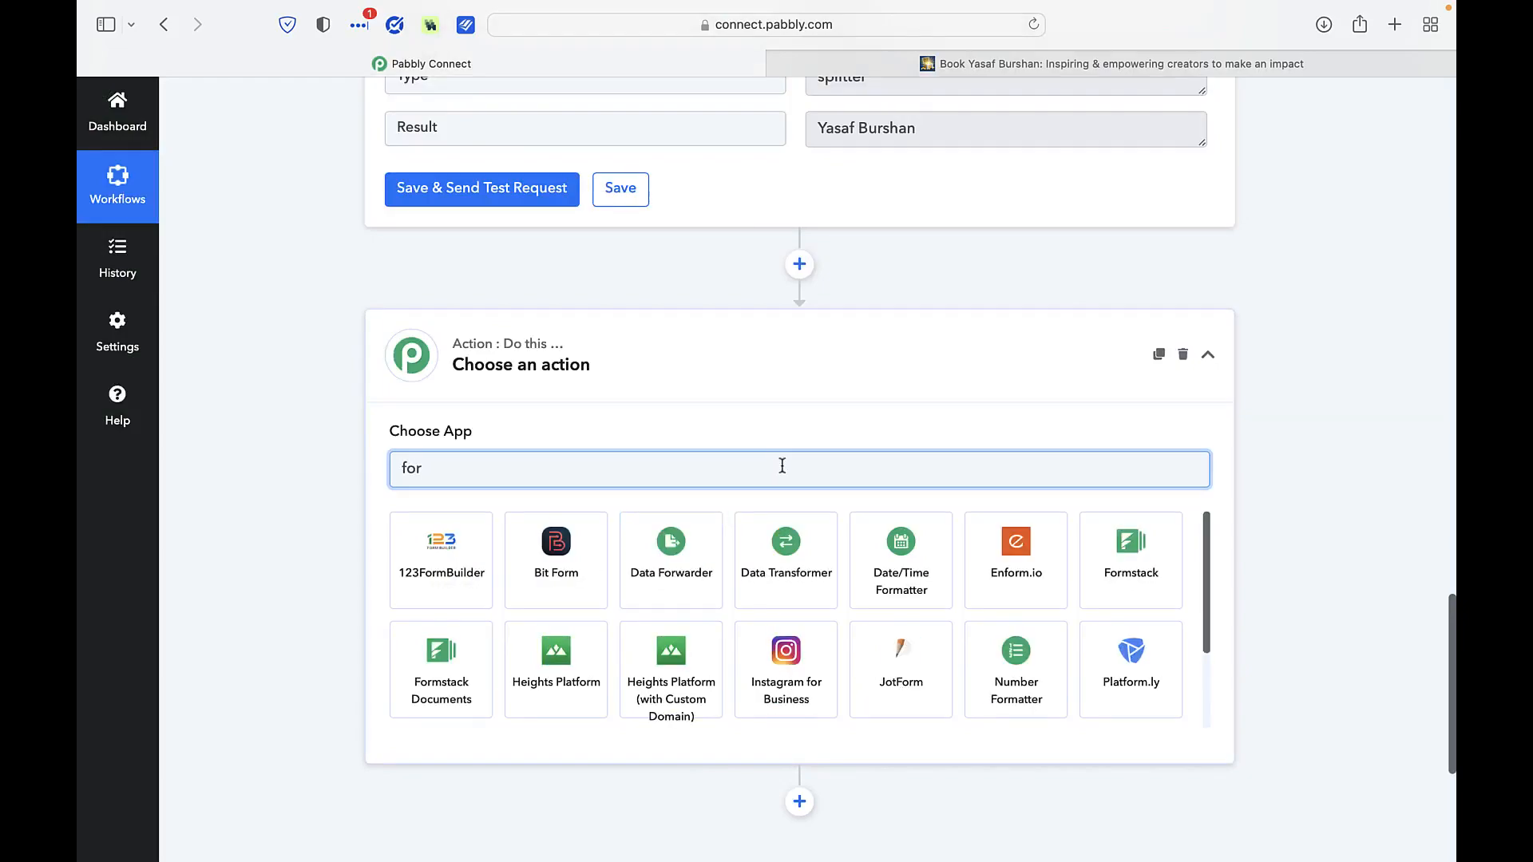
{"action": "key", "text": "BackSpace"}
{"action": "key", "text": "BackSpace"}
{"action": "key", "text": "BackSpace"}
{"action": "type", "text": "text"}
{"action": "left_click", "coordinate": [540, 584]}
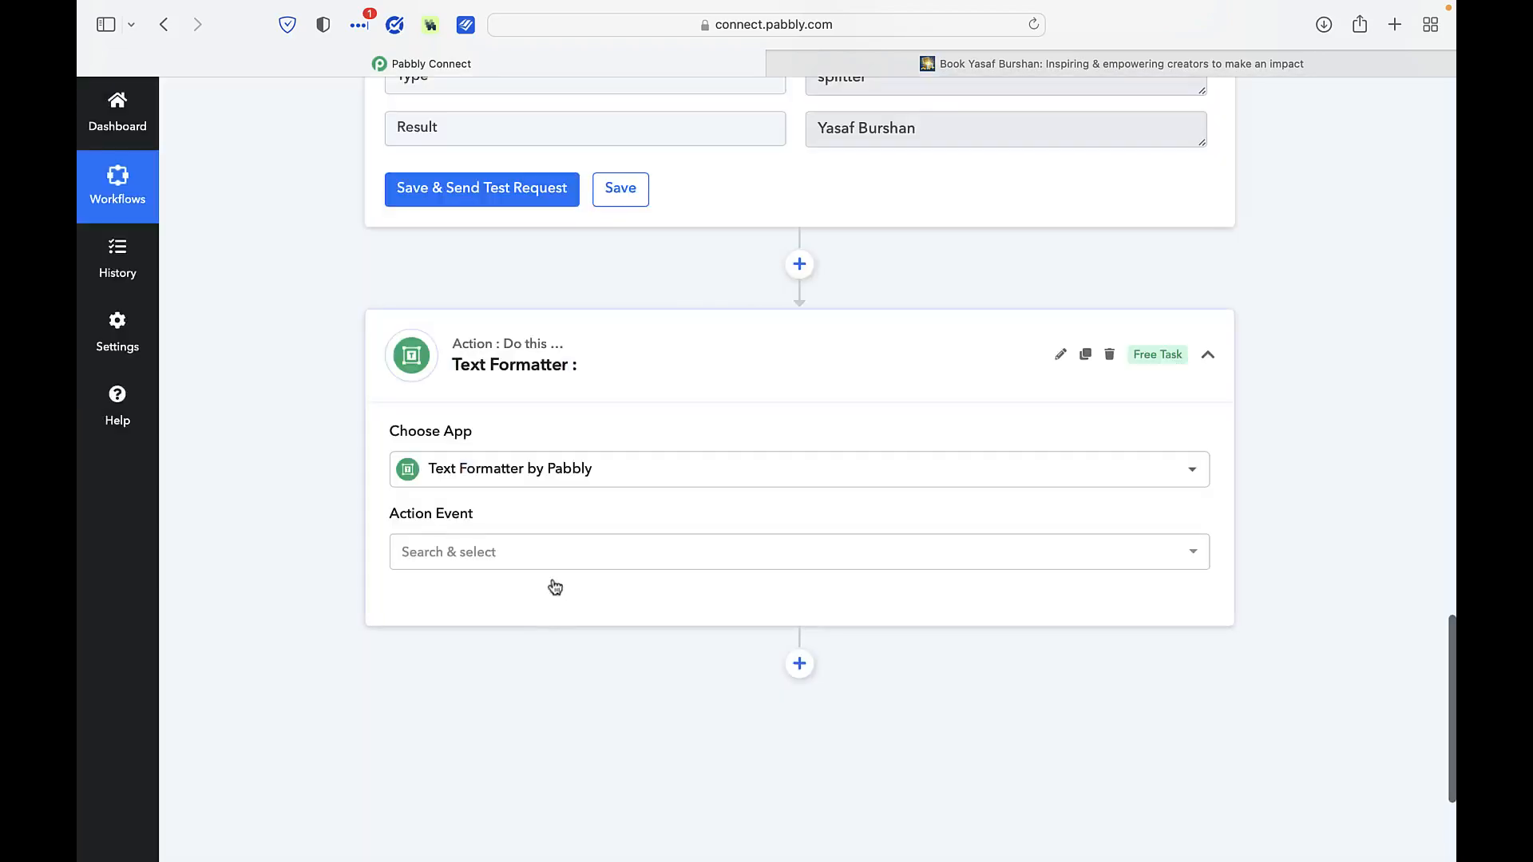
Set the new Text Formatter step's action event to Text Parser and connect it
{"action": "left_click", "coordinate": [448, 552]}
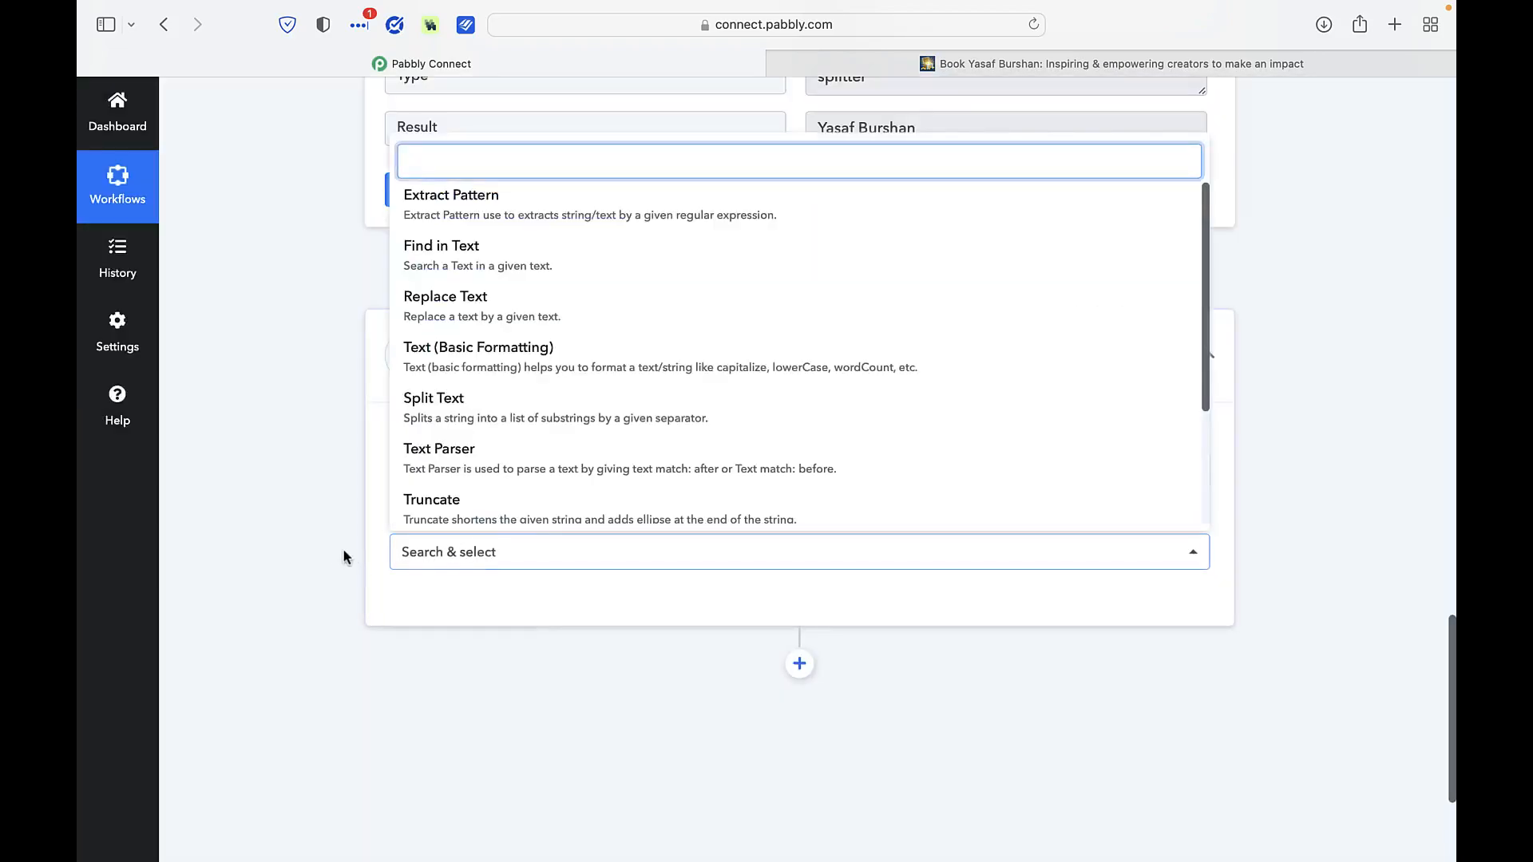
{"action": "left_click", "coordinate": [461, 469]}
{"action": "left_click", "coordinate": [423, 603]}
Map the Email Parser's Body Text into the Text field of the second Text Parser step
{"action": "scroll", "coordinate": [320, 638], "scroll_direction": "down", "scroll_amount": 3}
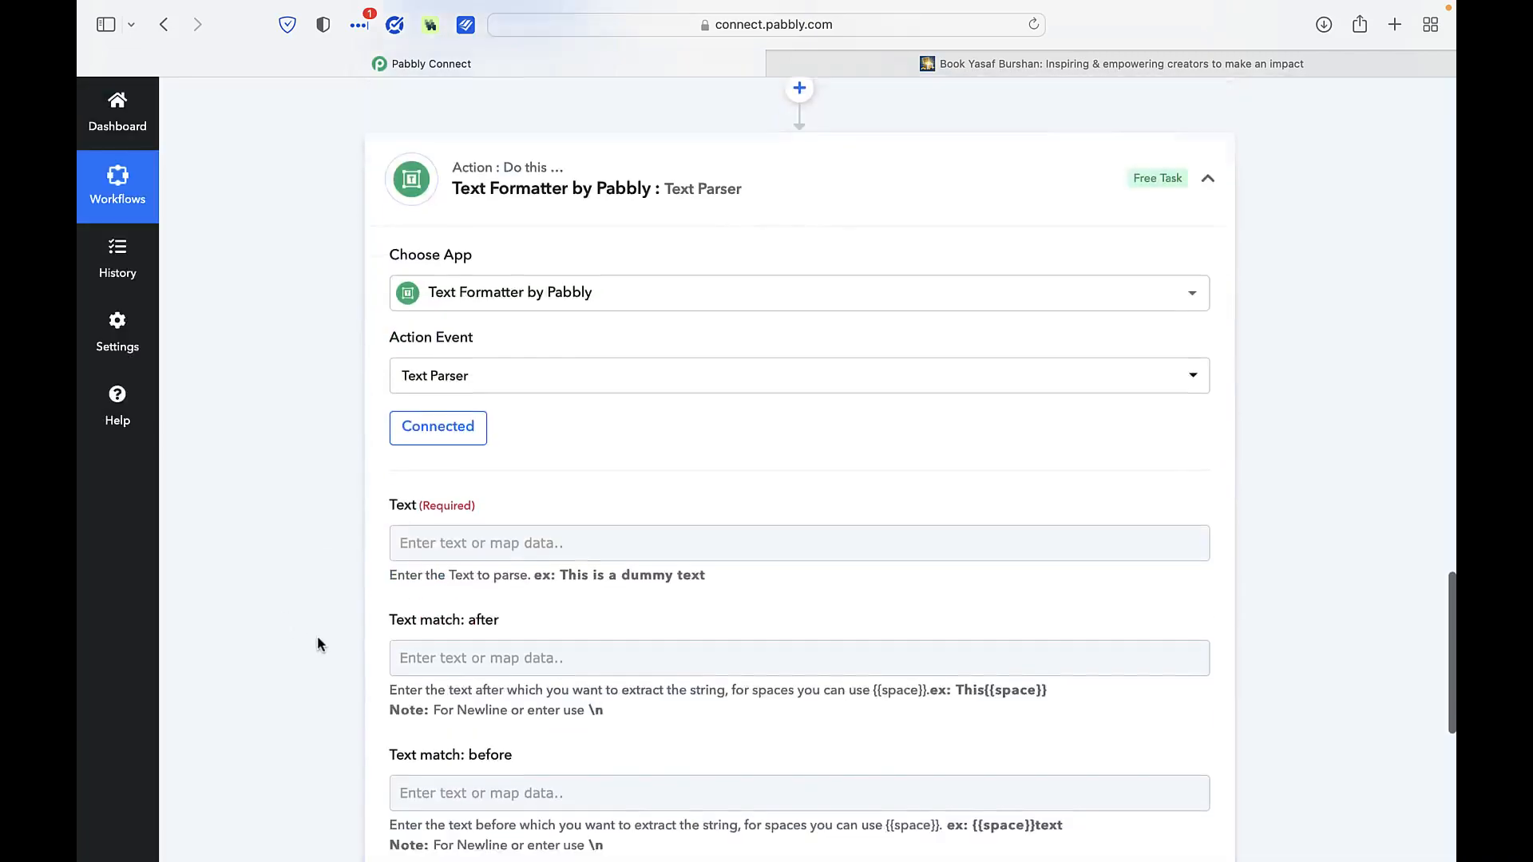
{"action": "left_click", "coordinate": [501, 505]}
{"action": "left_click", "coordinate": [468, 583]}
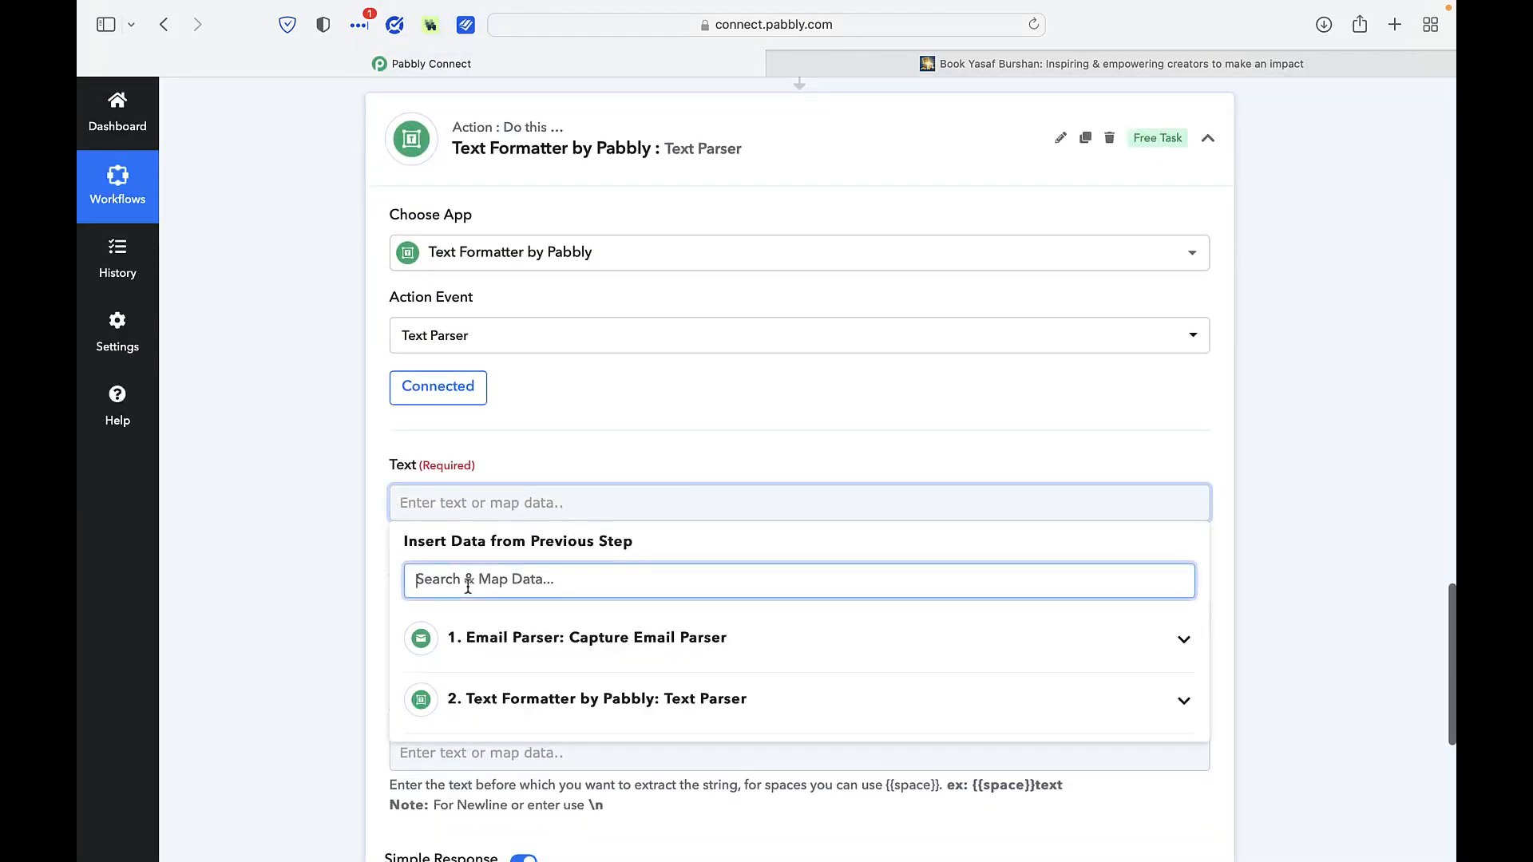
{"action": "type", "text": "text"}
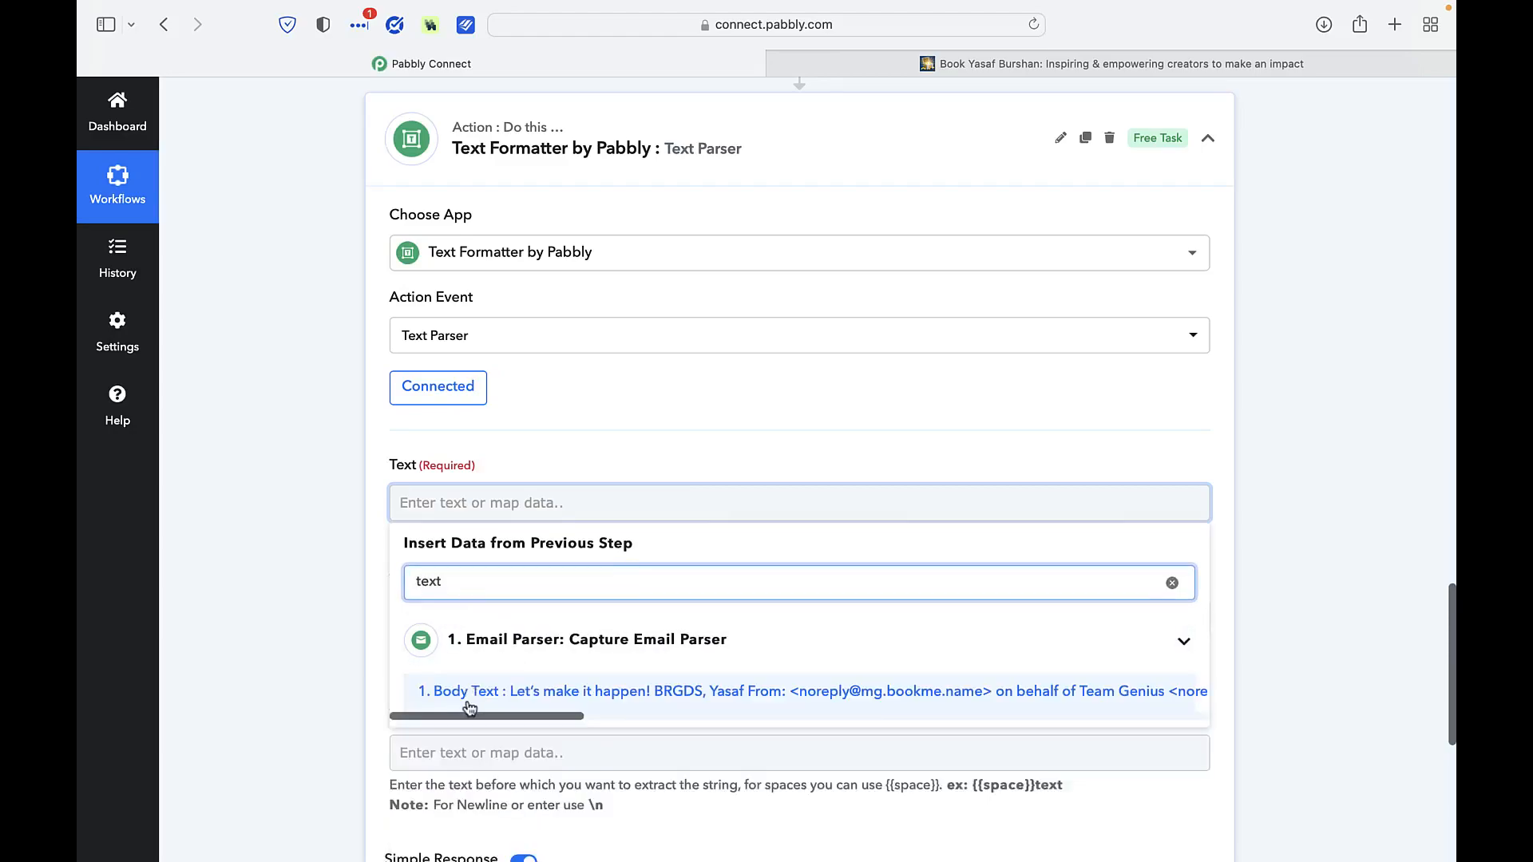
{"action": "left_click", "coordinate": [486, 693]}
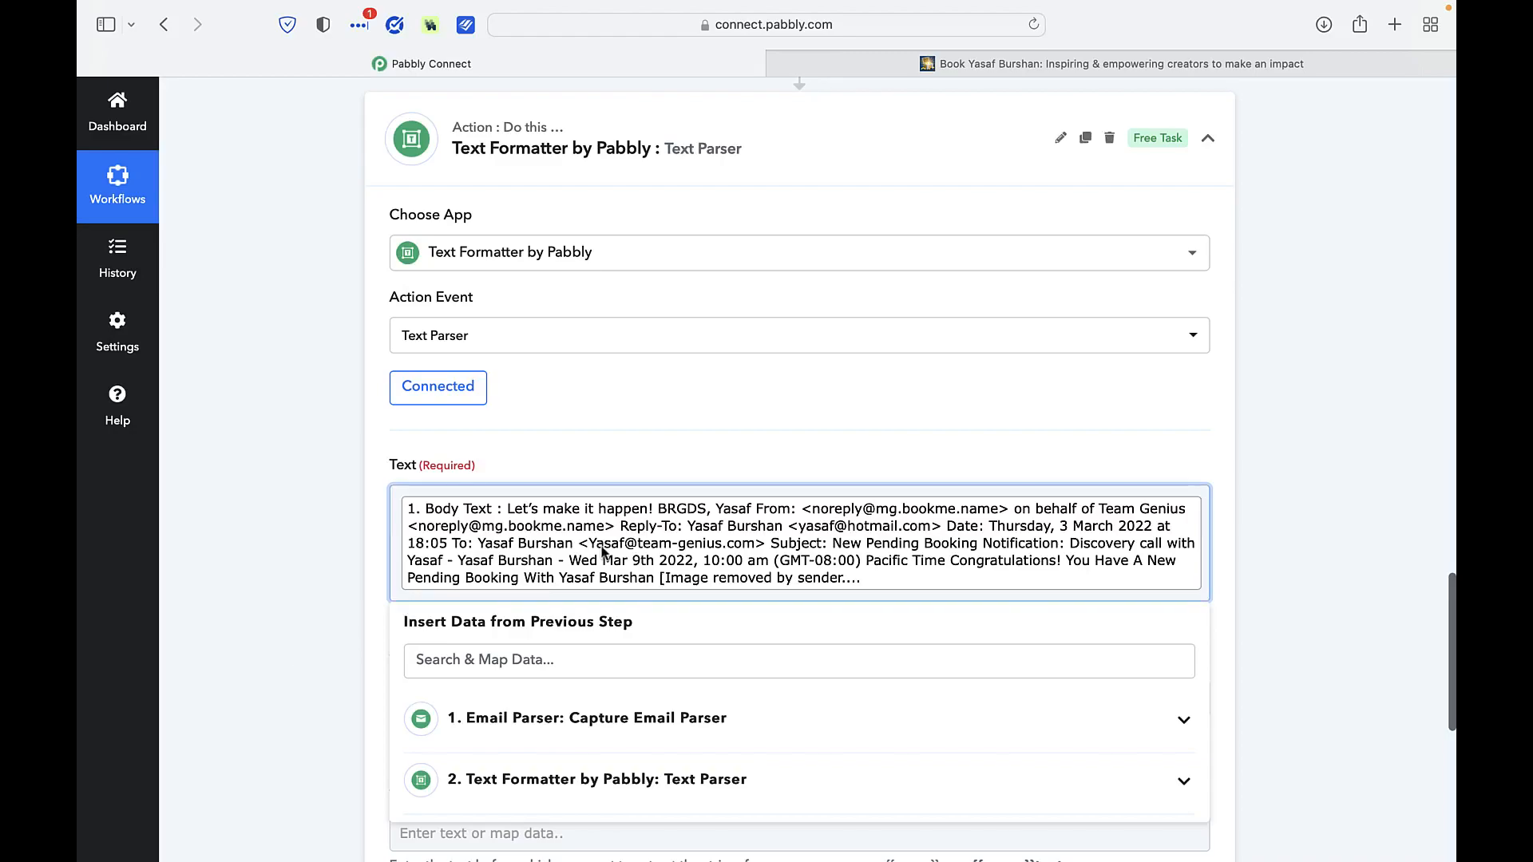
{"action": "left_click", "coordinate": [623, 535]}
{"action": "left_click", "coordinate": [318, 640]}
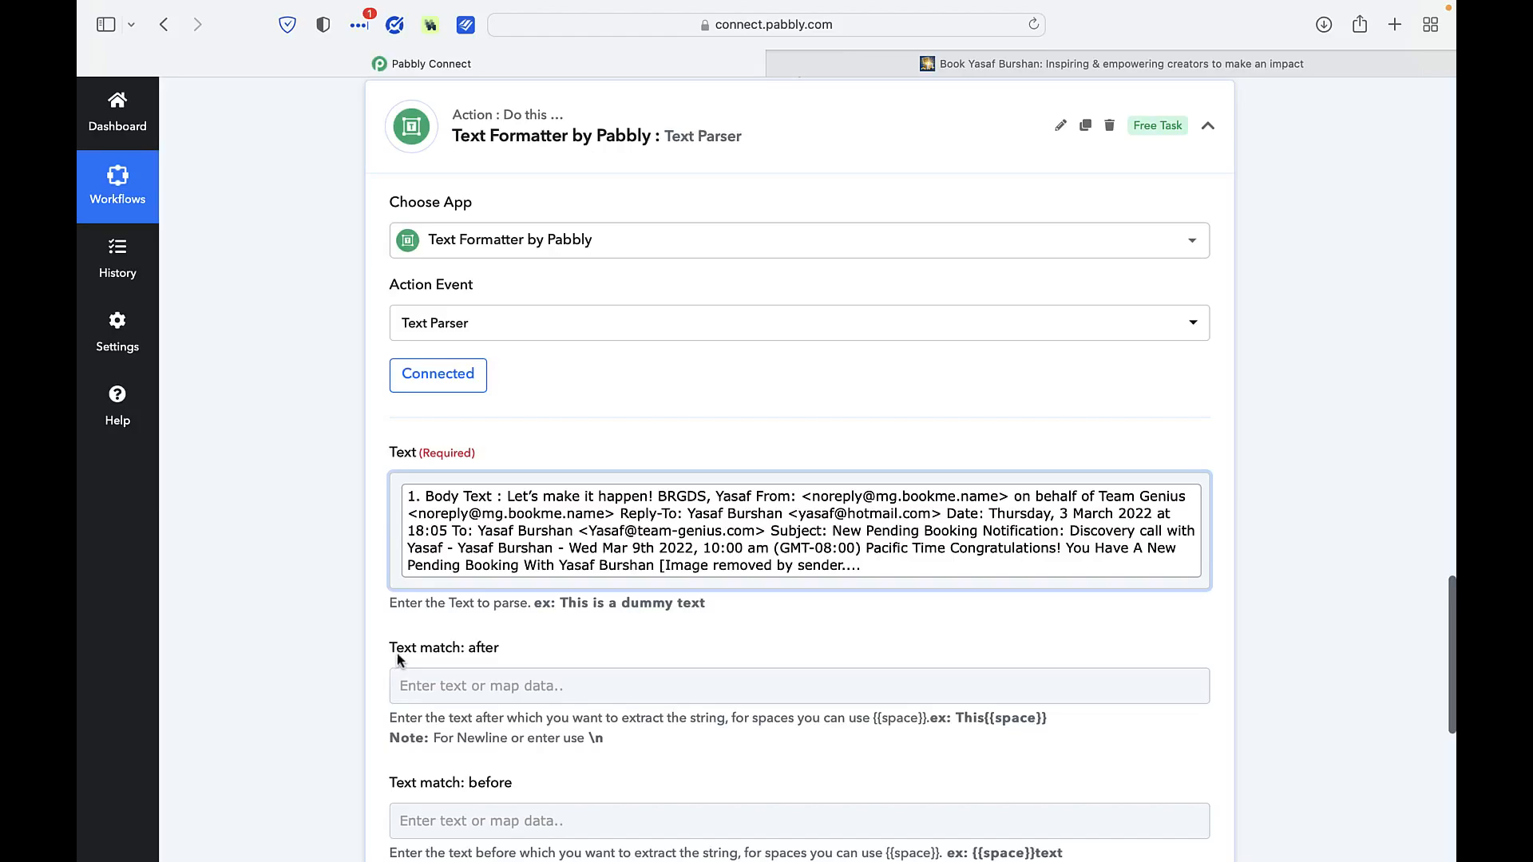
Set Text match: after to "Reply-To:" in the second Text Parser step
{"action": "left_click", "coordinate": [623, 516]}
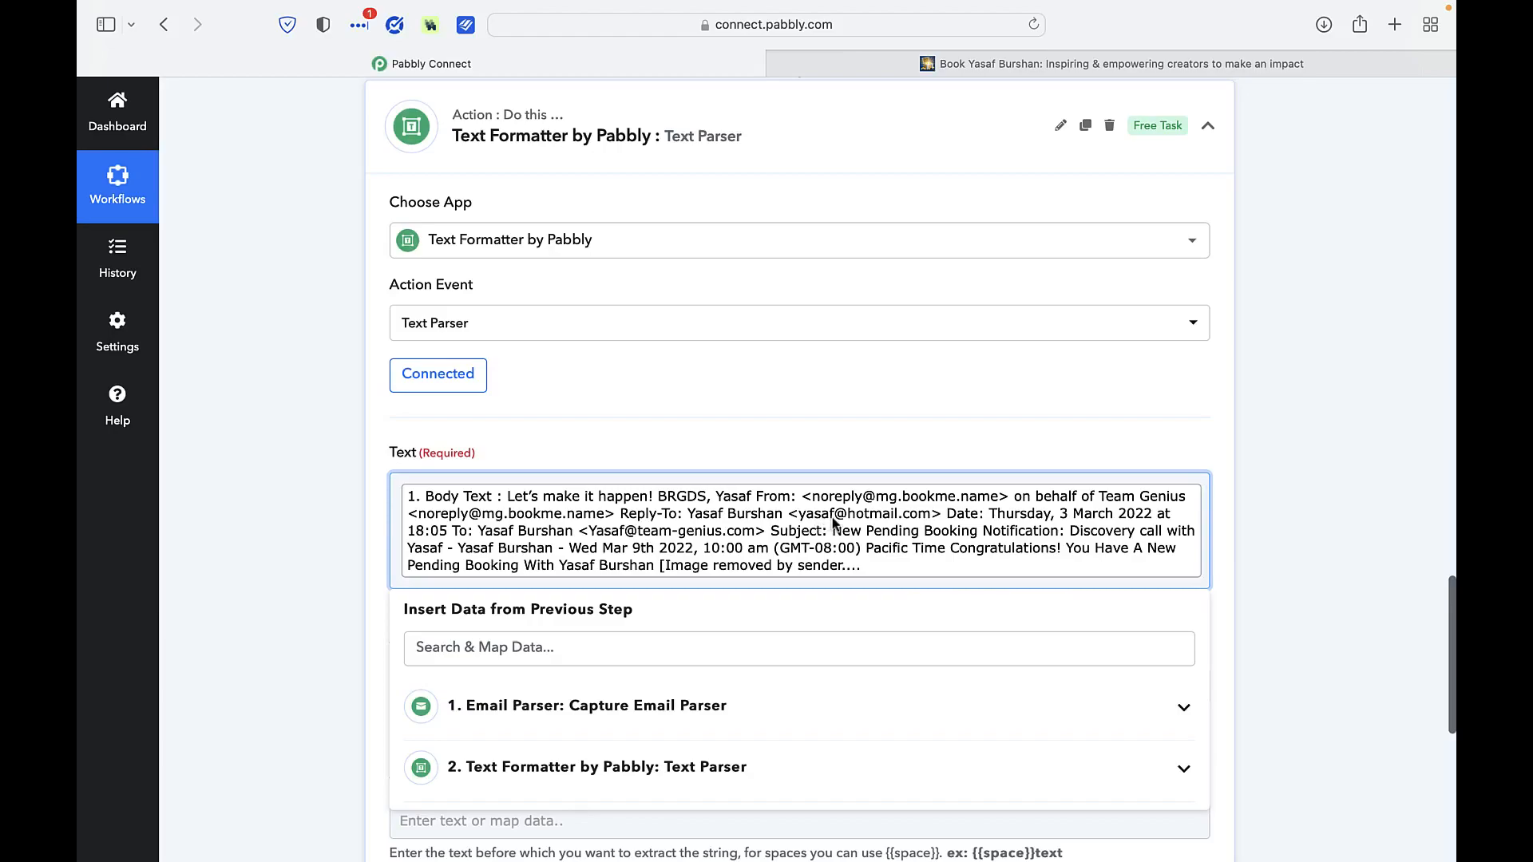
{"action": "left_click", "coordinate": [1359, 634]}
{"action": "left_click", "coordinate": [429, 685]}
{"action": "type", "text": "Reply-To:"}
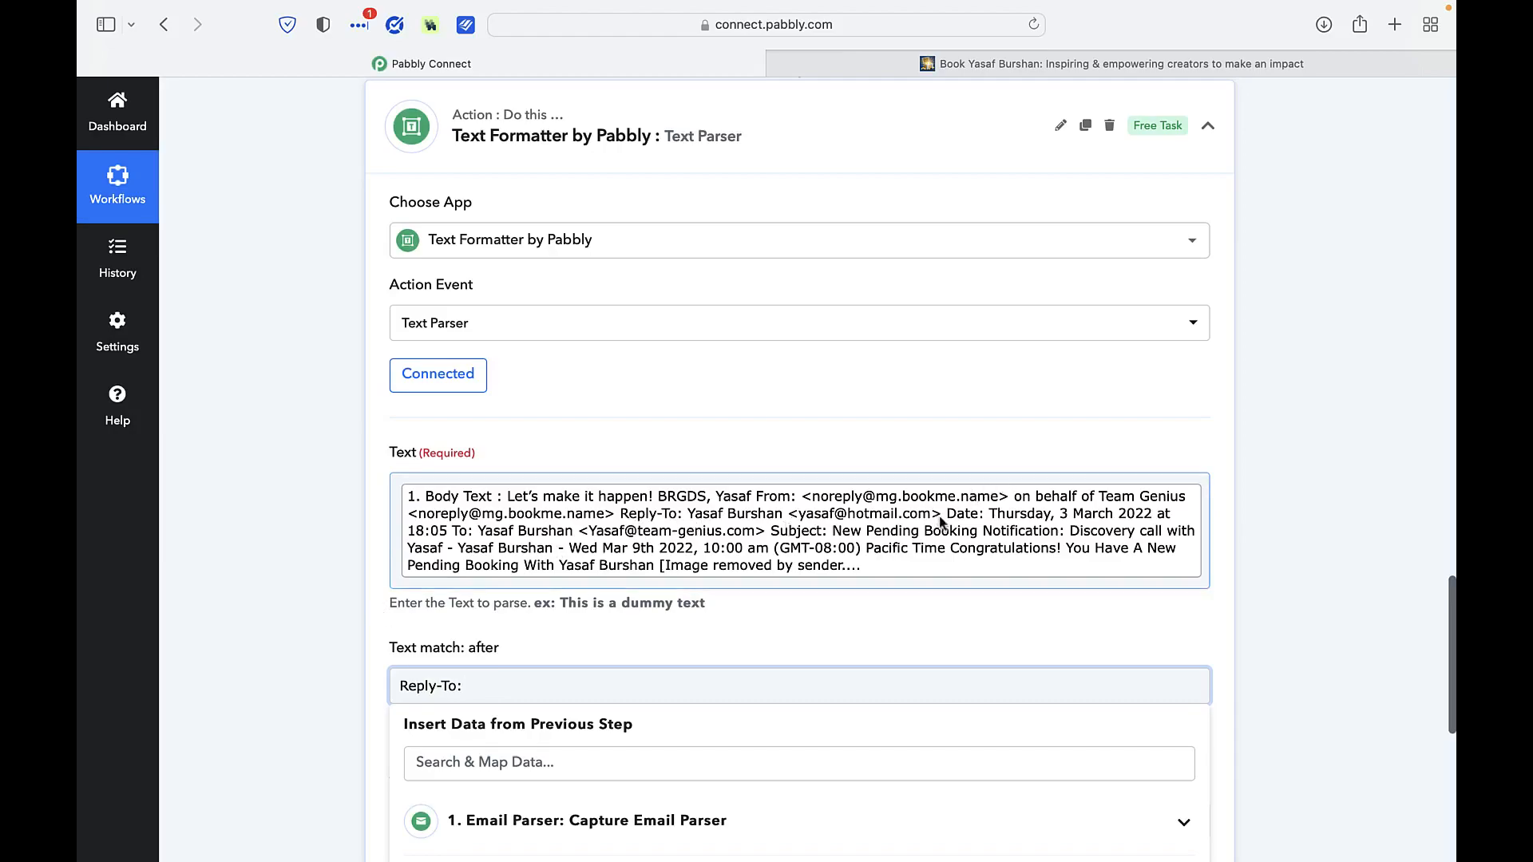
{"action": "left_click", "coordinate": [444, 620]}
Set Text match: before to ">" in the second Text Parser step, then save and send a test request
{"action": "left_click", "coordinate": [495, 818]}
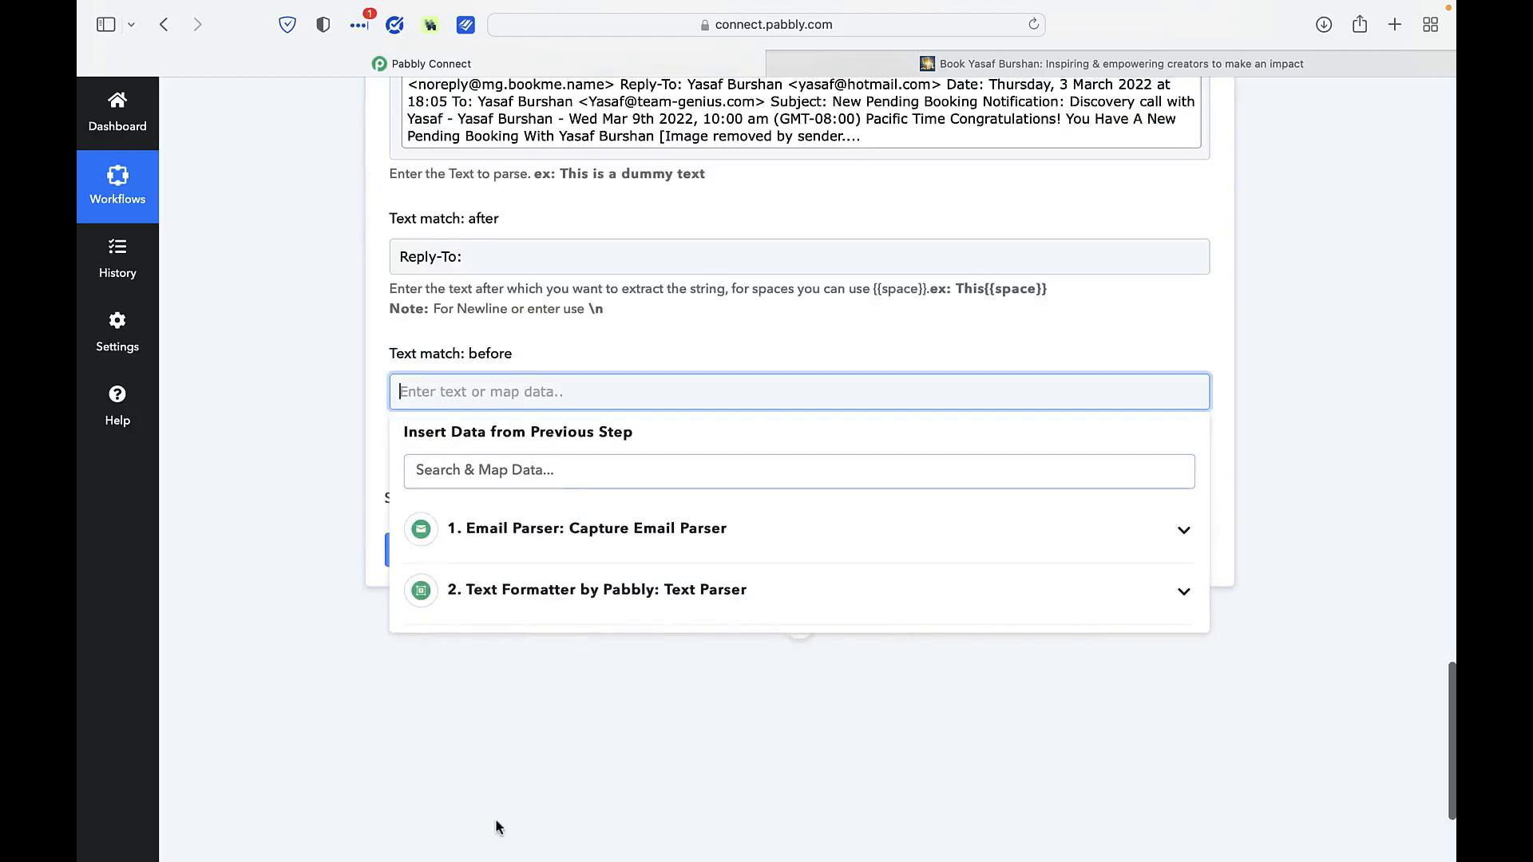
{"action": "type", "text": ">"}
{"action": "left_click", "coordinate": [511, 808]}
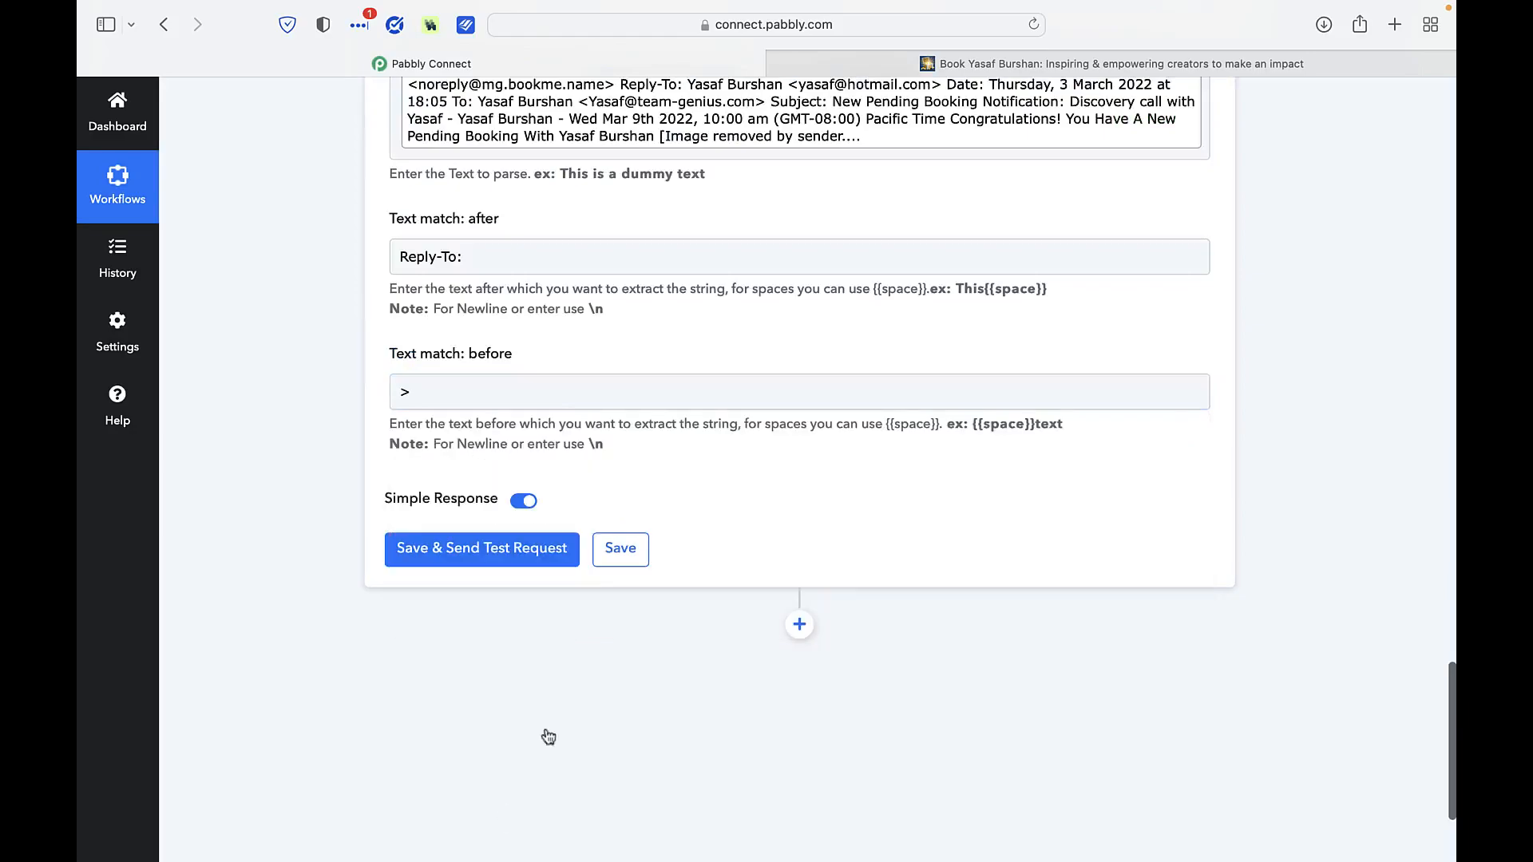
{"action": "left_click", "coordinate": [508, 559]}
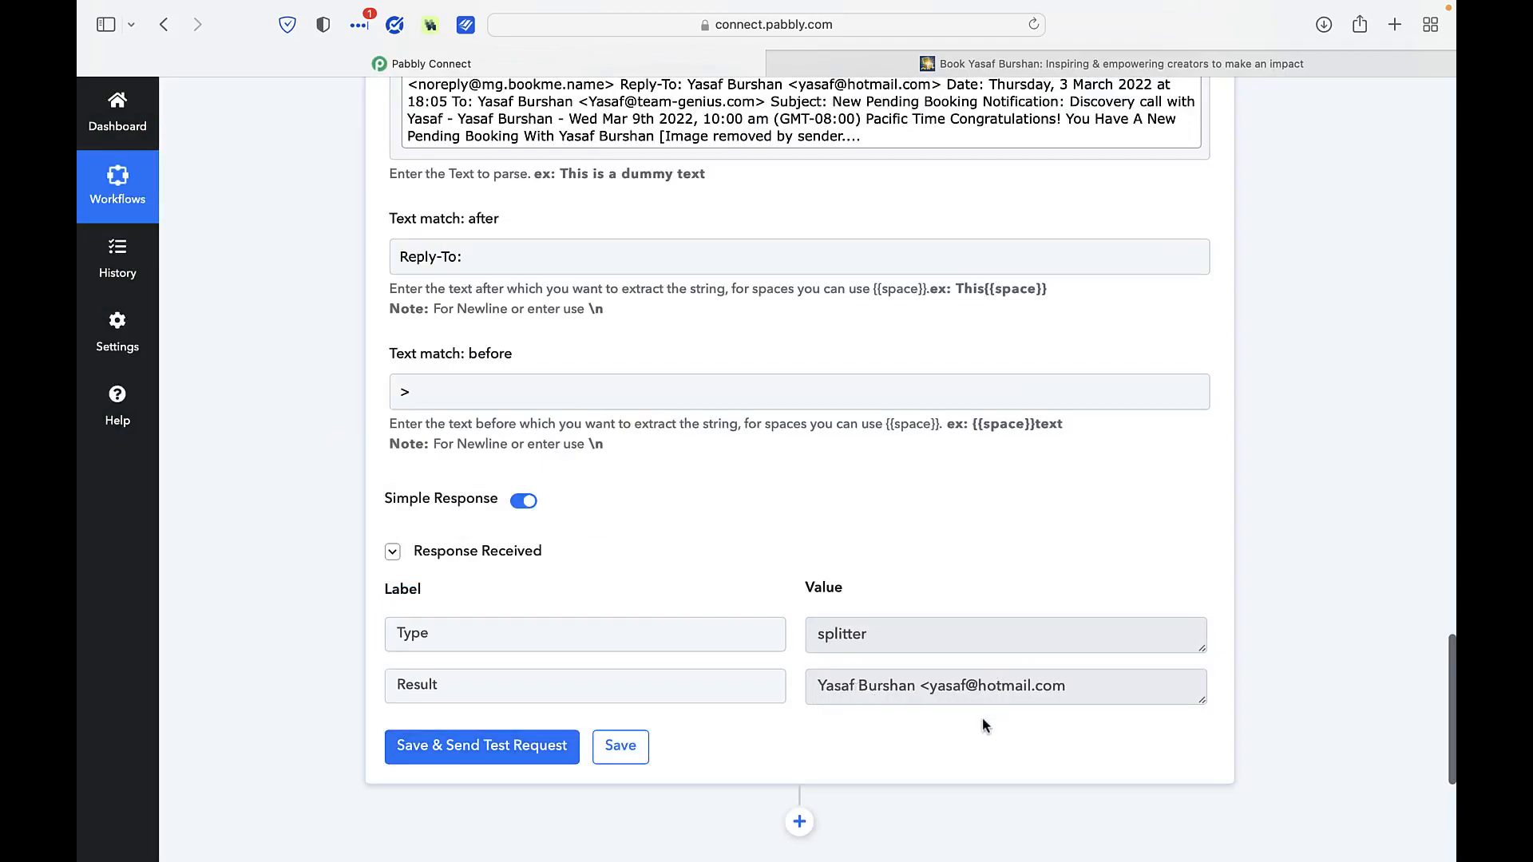
Add an action step below the second Text Parser and choose Text Formatter by Pabbly as its app
{"action": "scroll", "coordinate": [984, 722], "scroll_direction": "down", "scroll_amount": 3}
{"action": "left_click", "coordinate": [799, 608]}
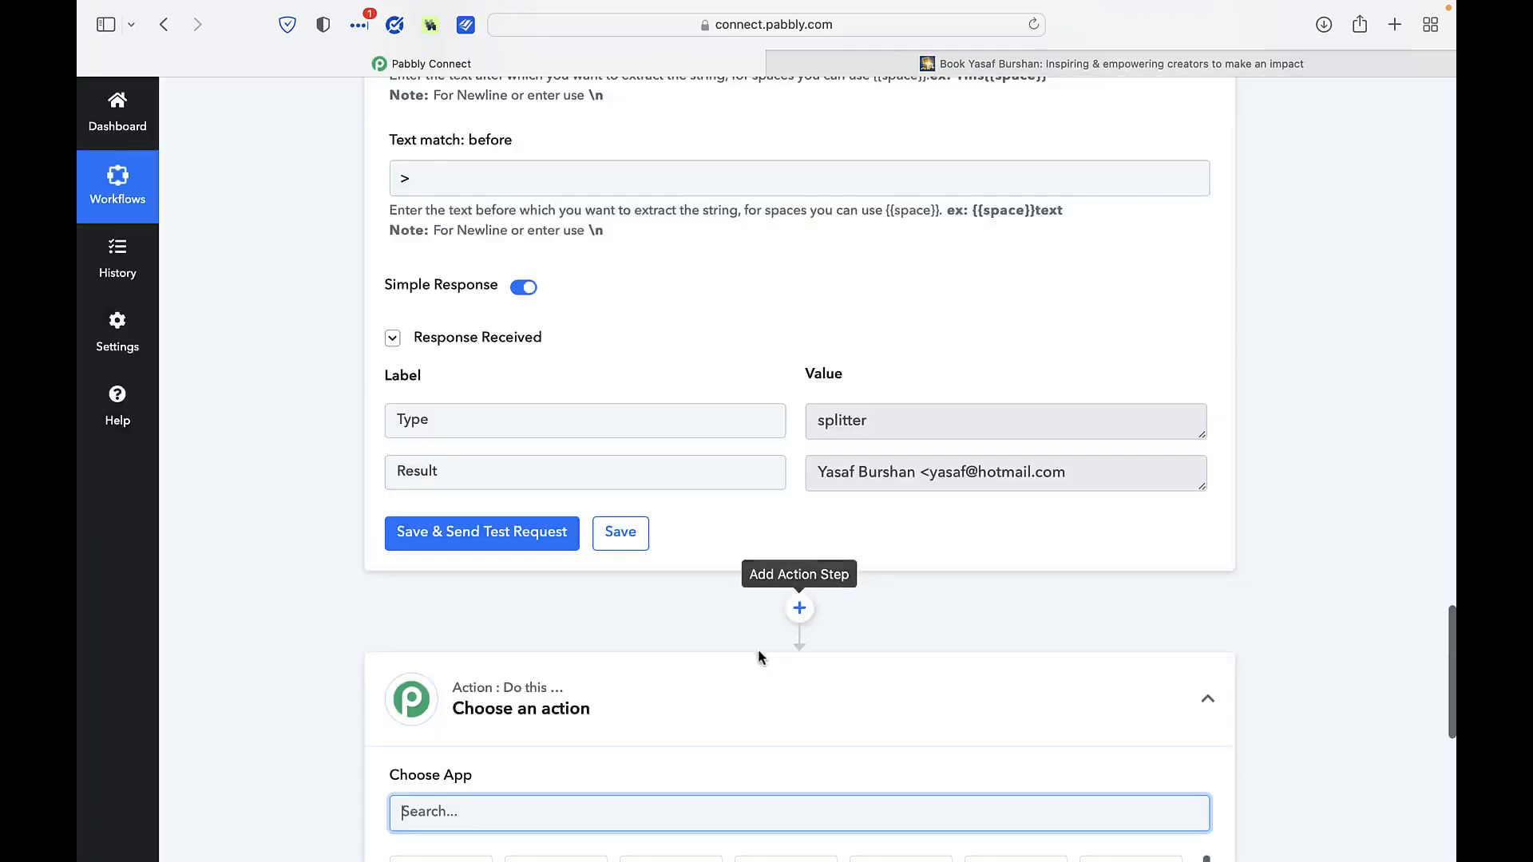
{"action": "scroll", "coordinate": [565, 773], "scroll_direction": "down", "scroll_amount": 4}
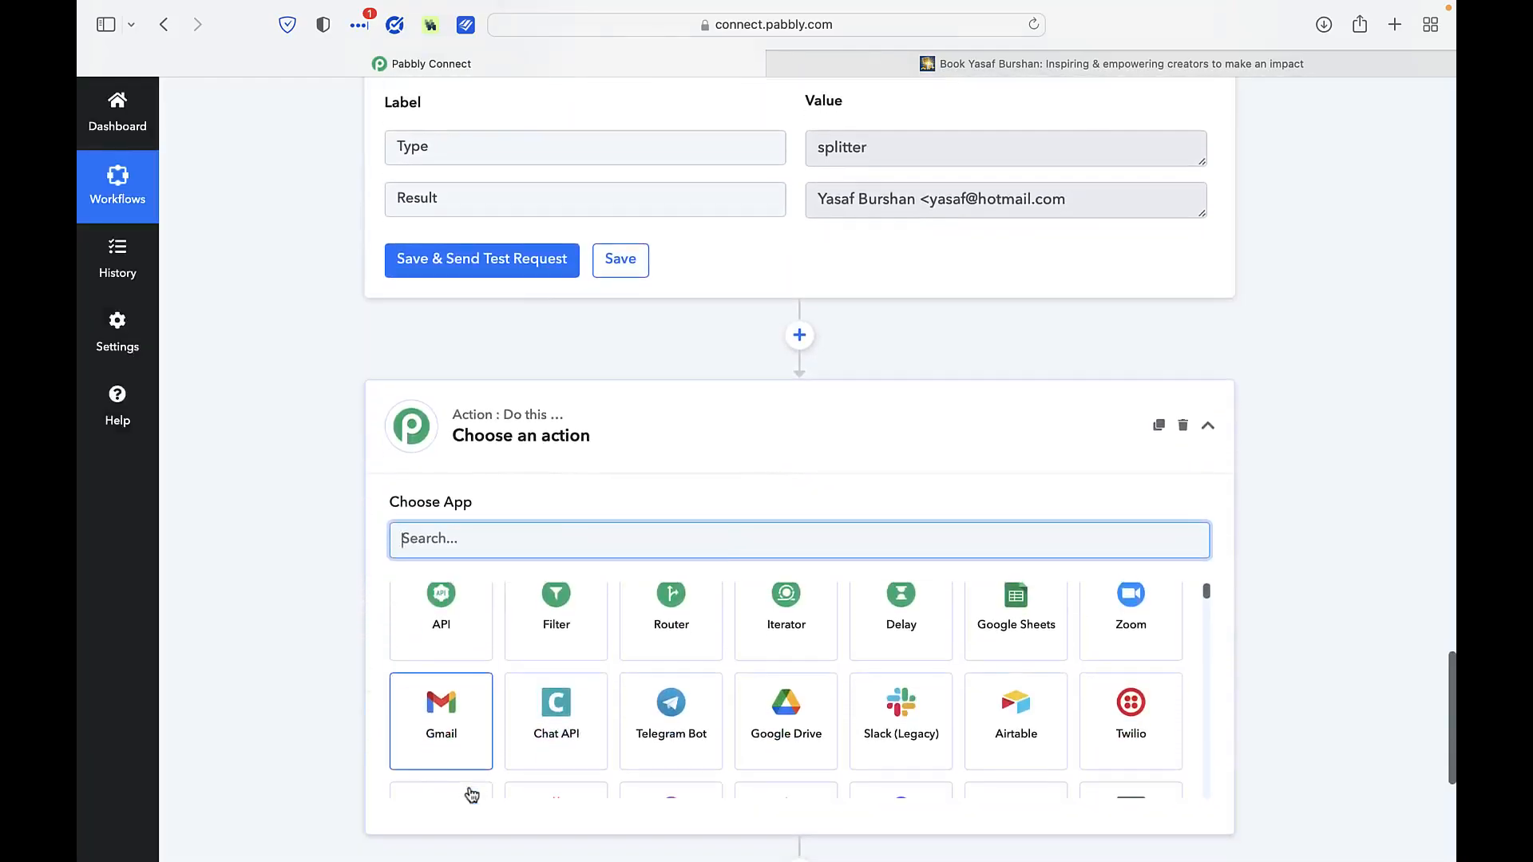
{"action": "type", "text": "text"}
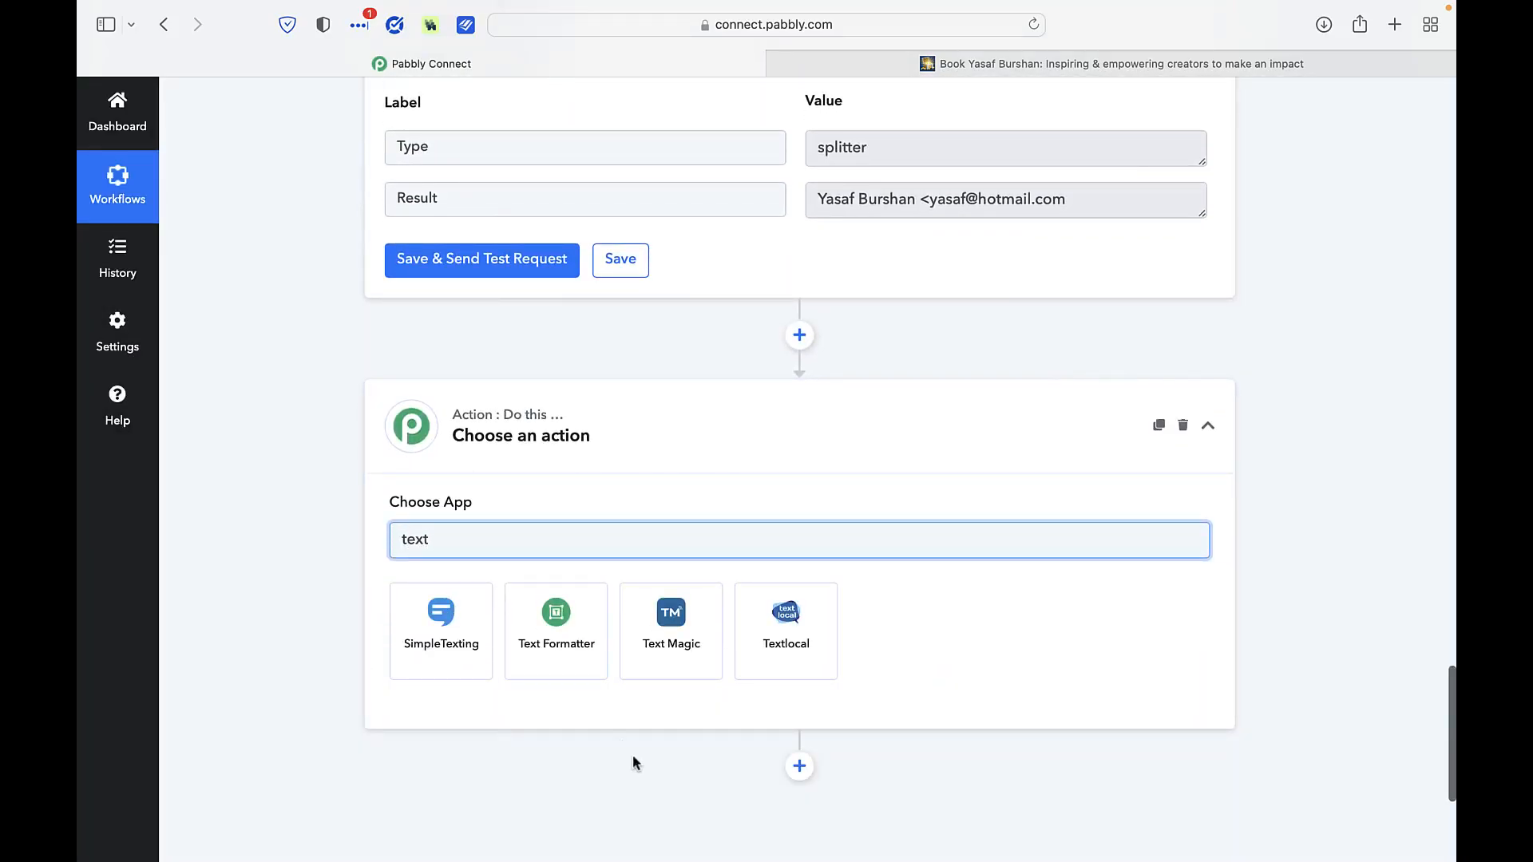
{"action": "left_click", "coordinate": [565, 663]}
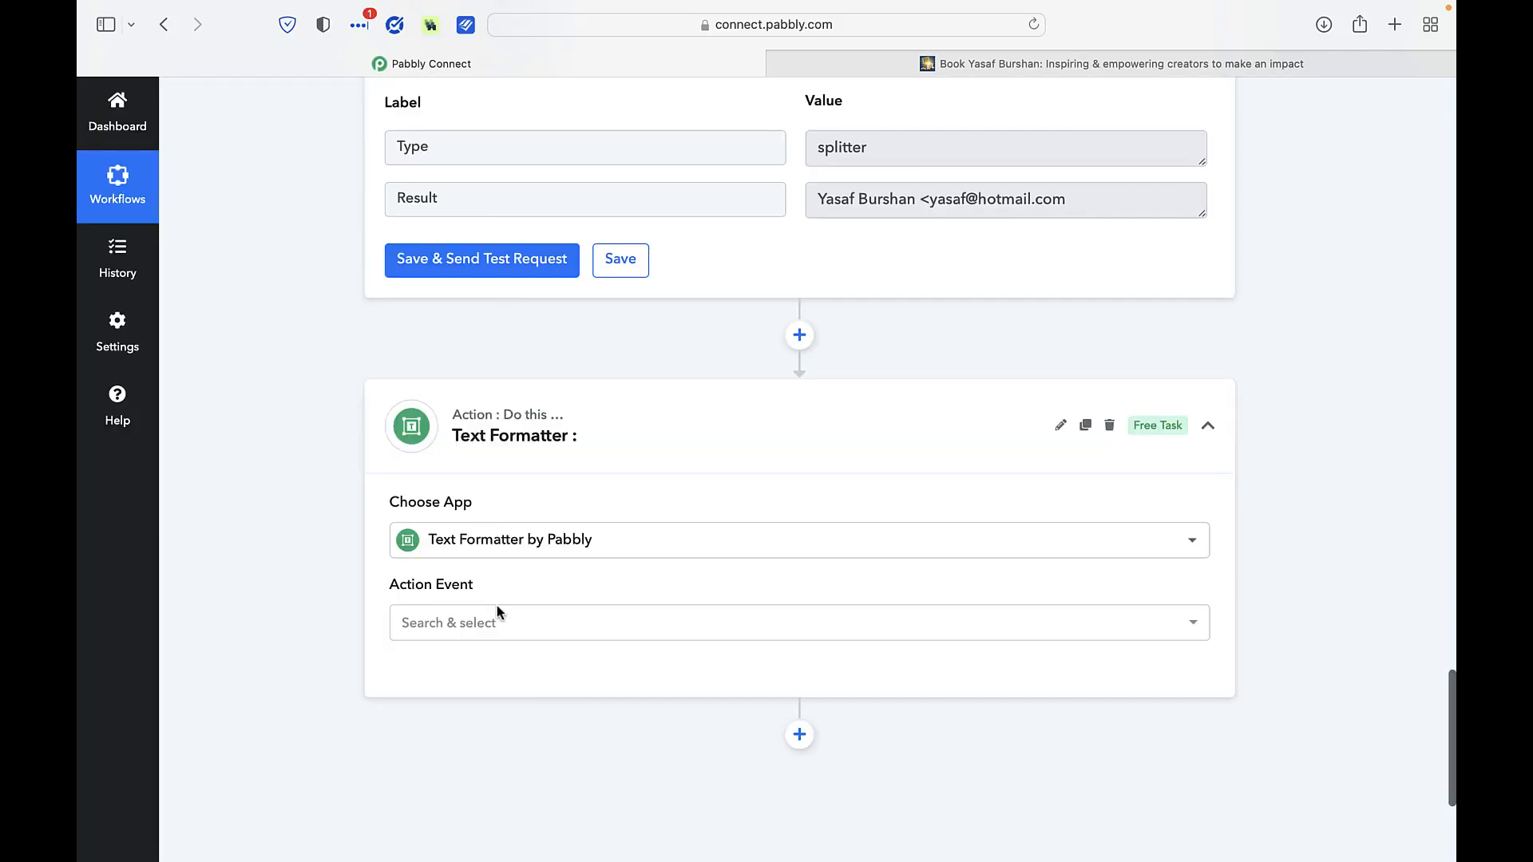
Set the third Text Formatter step's action event to Text Parser and connect it
{"action": "left_click", "coordinate": [476, 627]}
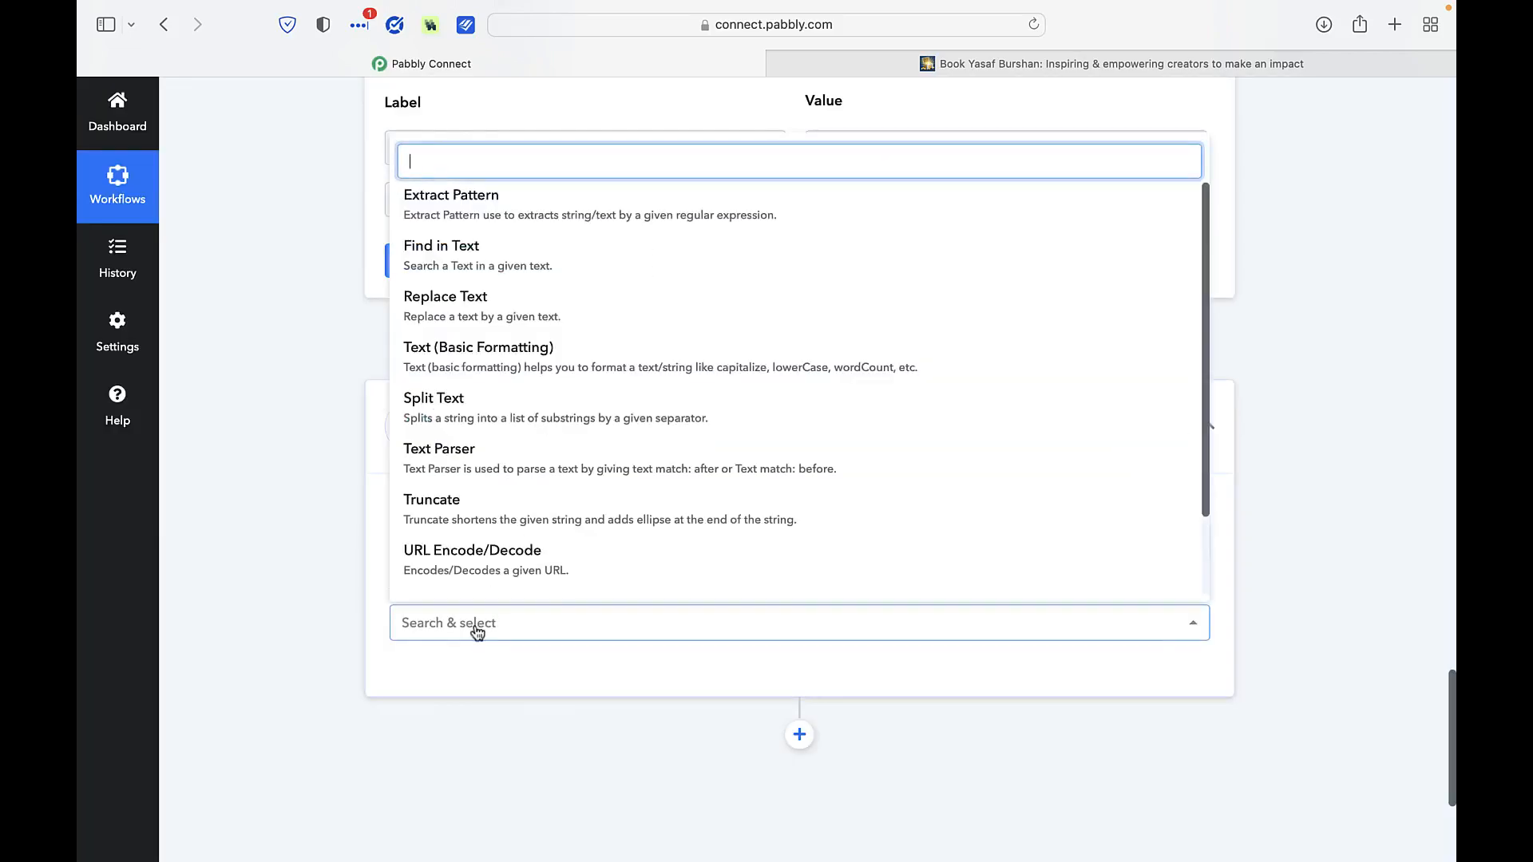
{"action": "left_click", "coordinate": [460, 473]}
{"action": "left_click", "coordinate": [436, 688]}
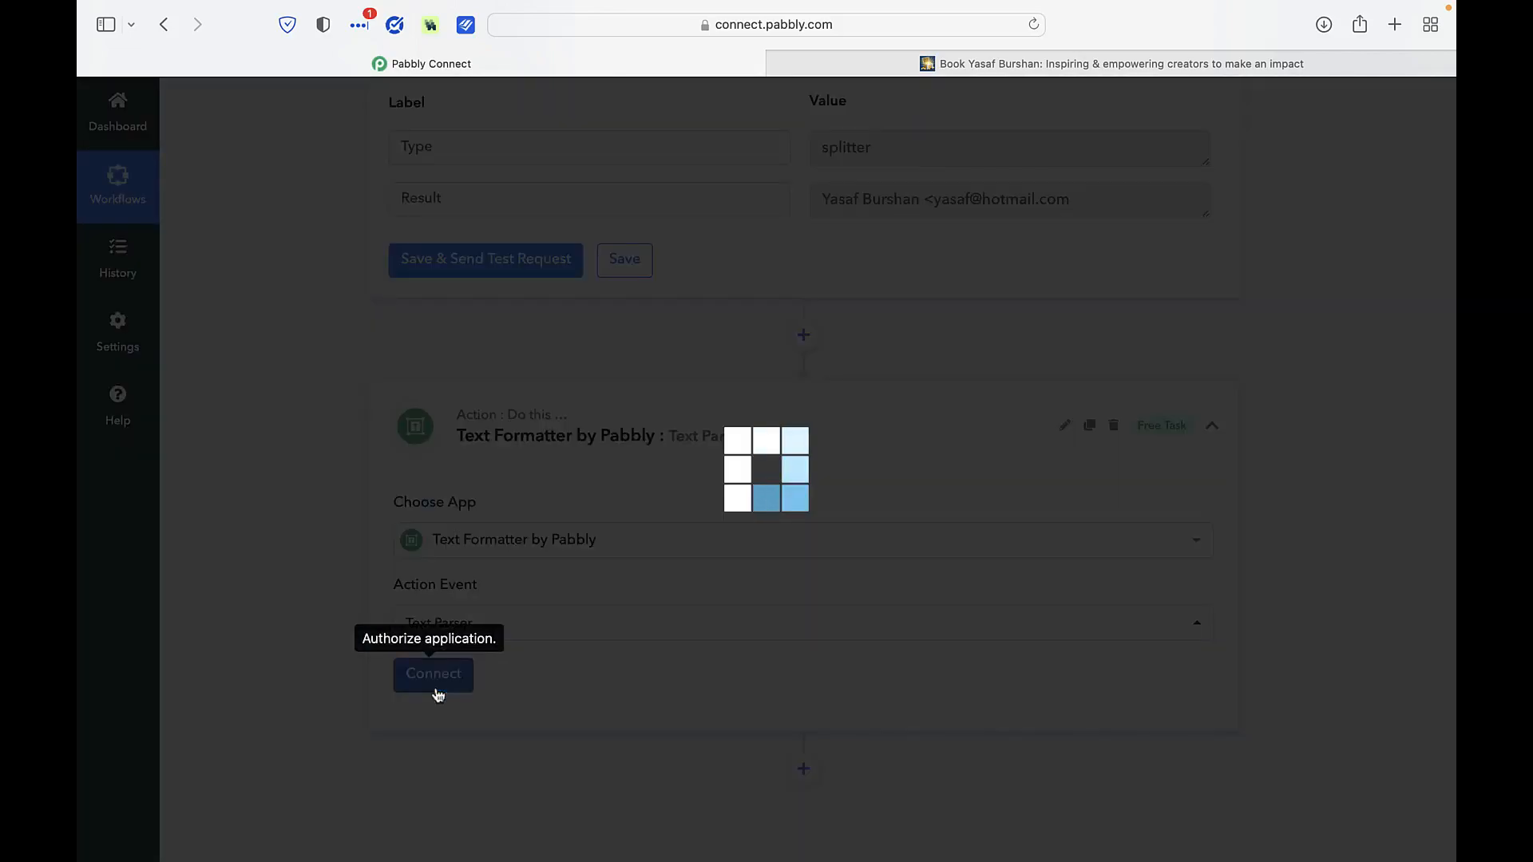
Map the second Text Parser's Result (workflow step 3) into the Text field of the third Text Parser step
{"action": "scroll", "coordinate": [318, 736], "scroll_direction": "down", "scroll_amount": 3}
{"action": "left_click", "coordinate": [445, 572]}
{"action": "scroll", "coordinate": [325, 681], "scroll_direction": "down", "scroll_amount": 2}
{"action": "left_click", "coordinate": [822, 729]}
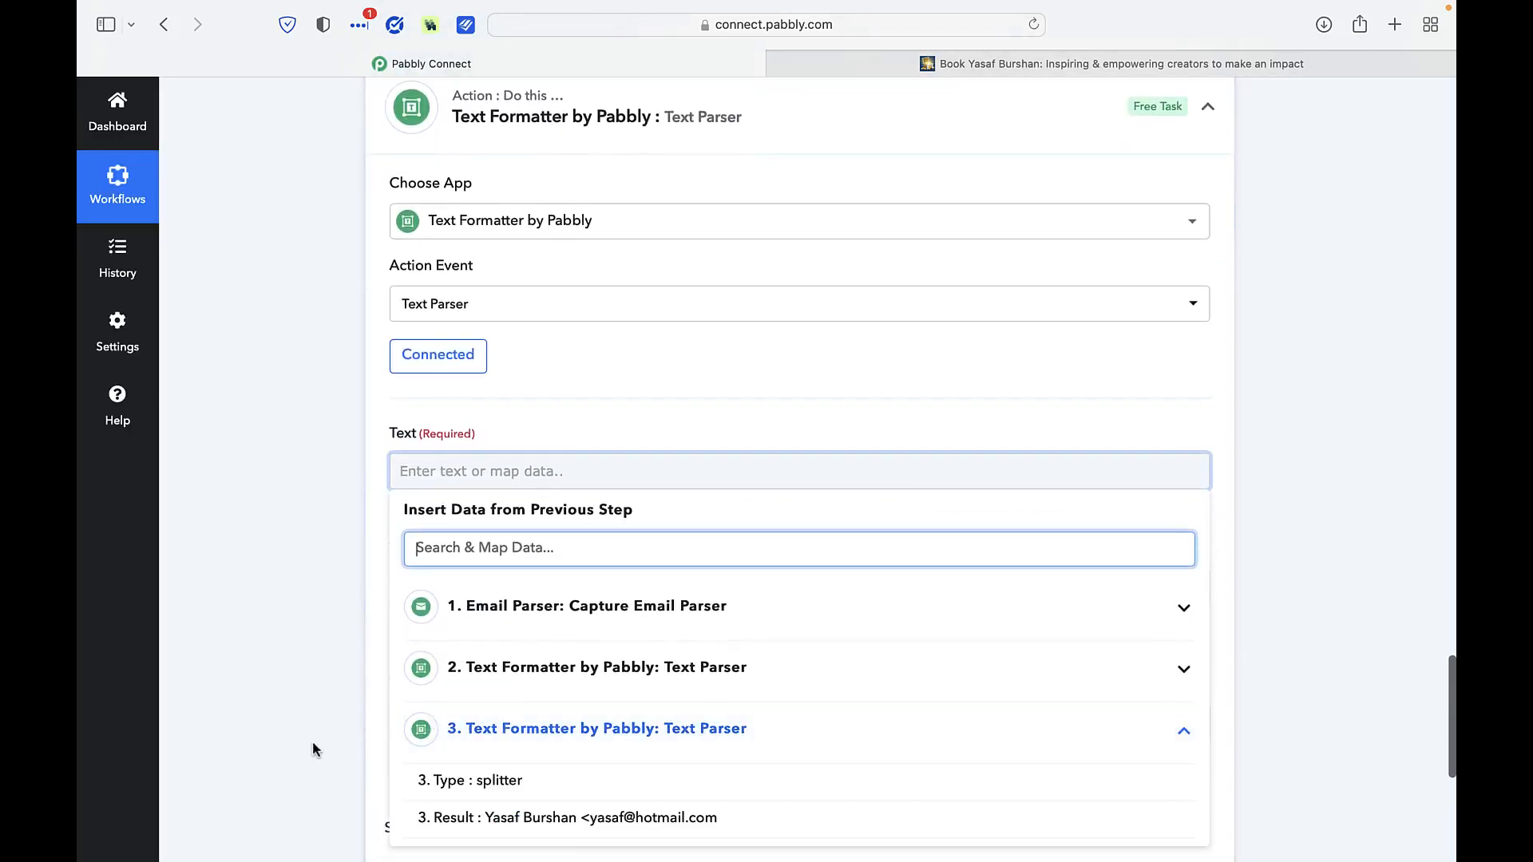
{"action": "scroll", "coordinate": [320, 747], "scroll_direction": "down", "scroll_amount": 1}
{"action": "left_click", "coordinate": [490, 790]}
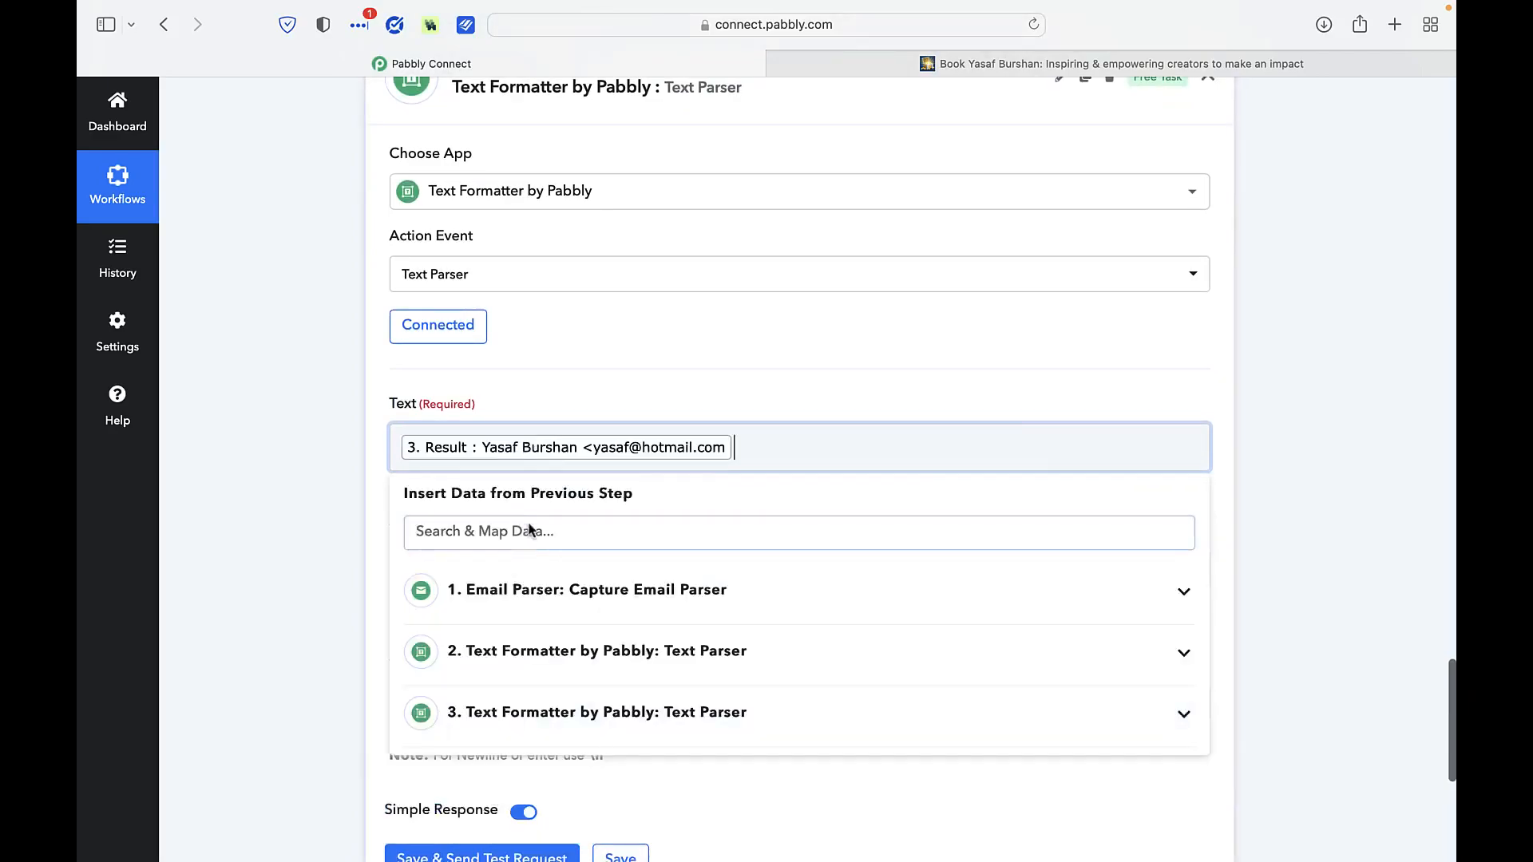
{"action": "left_click", "coordinate": [250, 609]}
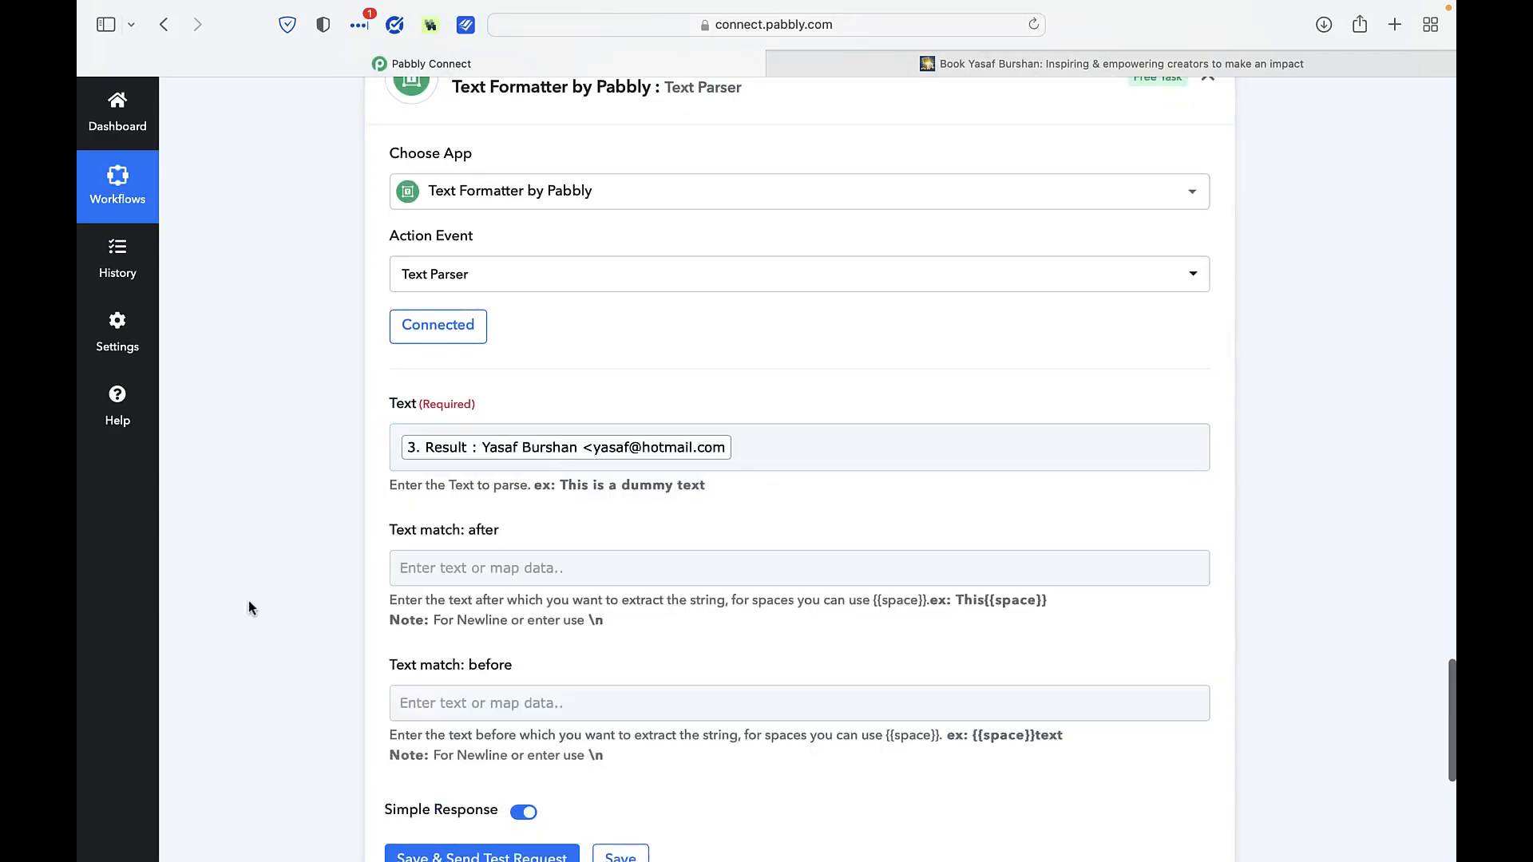
Set Text match: after to "<" in the third Text Parser step, save and send a test request, and check the parsed Result
{"action": "left_click", "coordinate": [419, 571]}
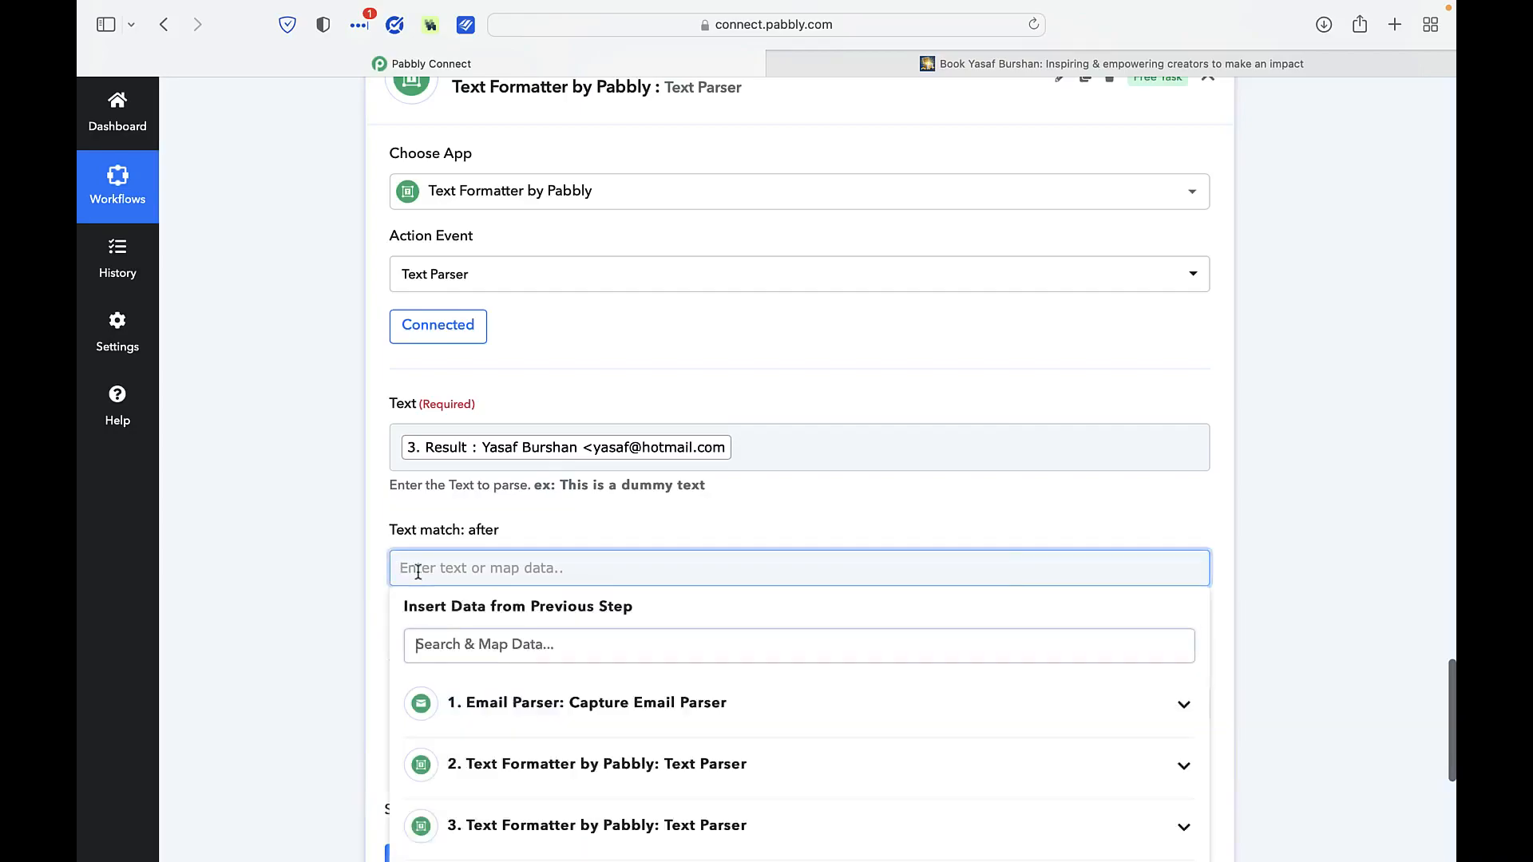
{"action": "type", "text": "<"}
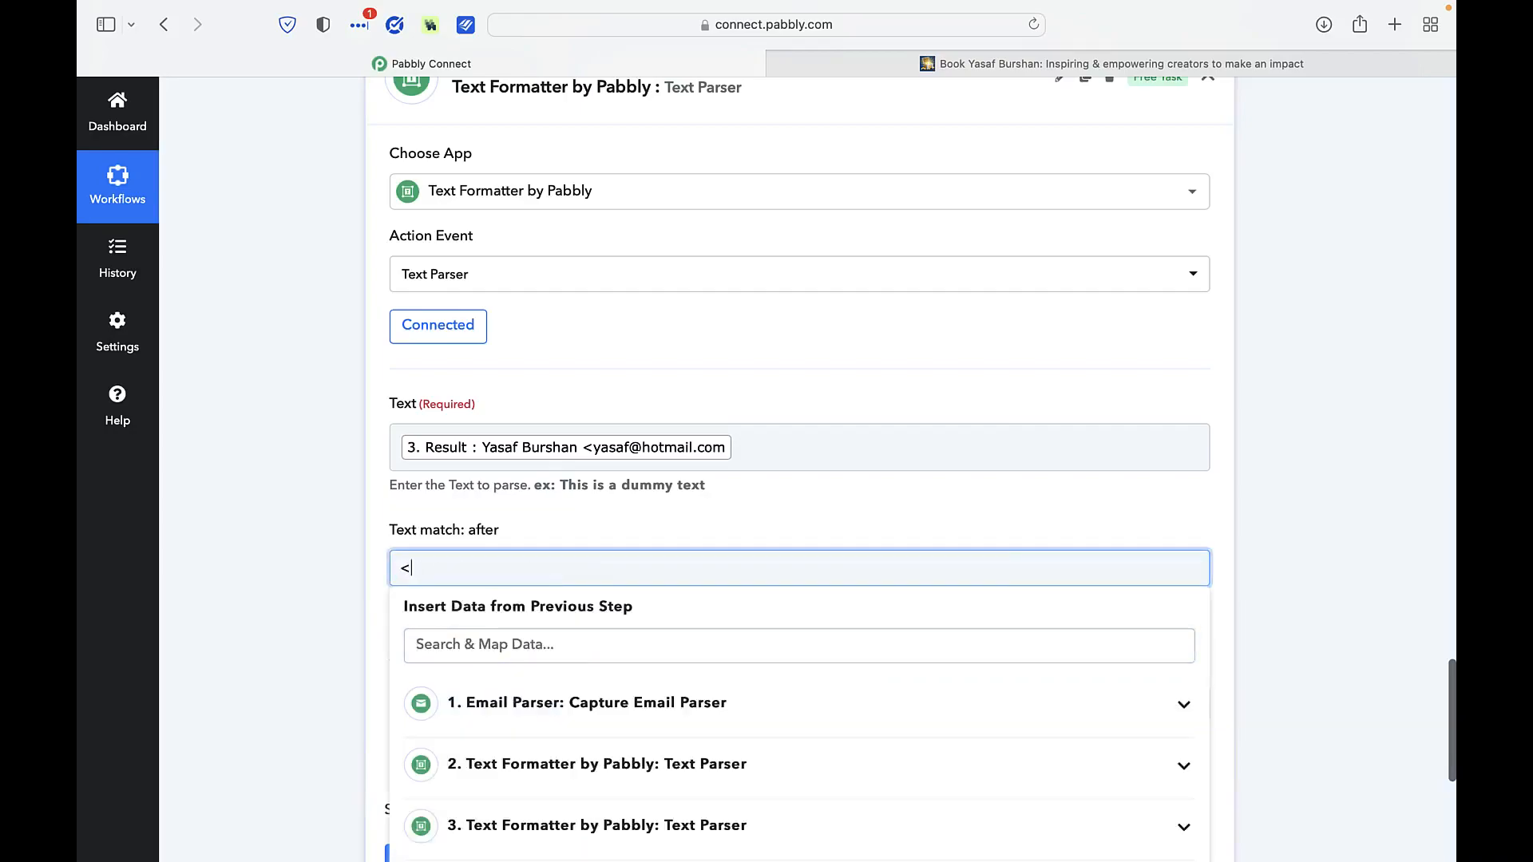
{"action": "left_click", "coordinate": [292, 594]}
{"action": "scroll", "coordinate": [332, 664], "scroll_direction": "down", "scroll_amount": 3}
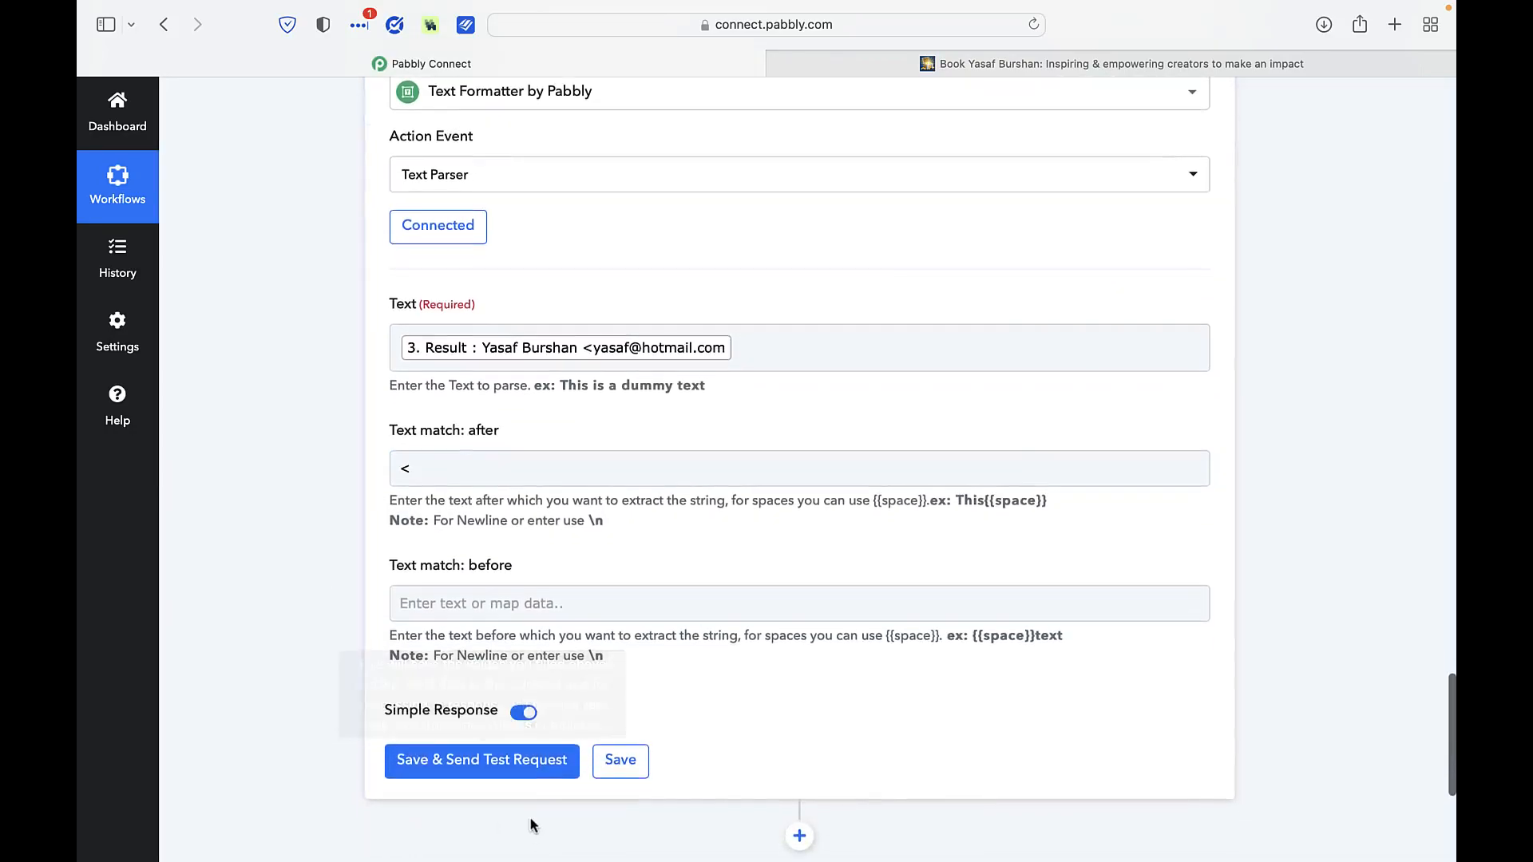
{"action": "left_click", "coordinate": [526, 785]}
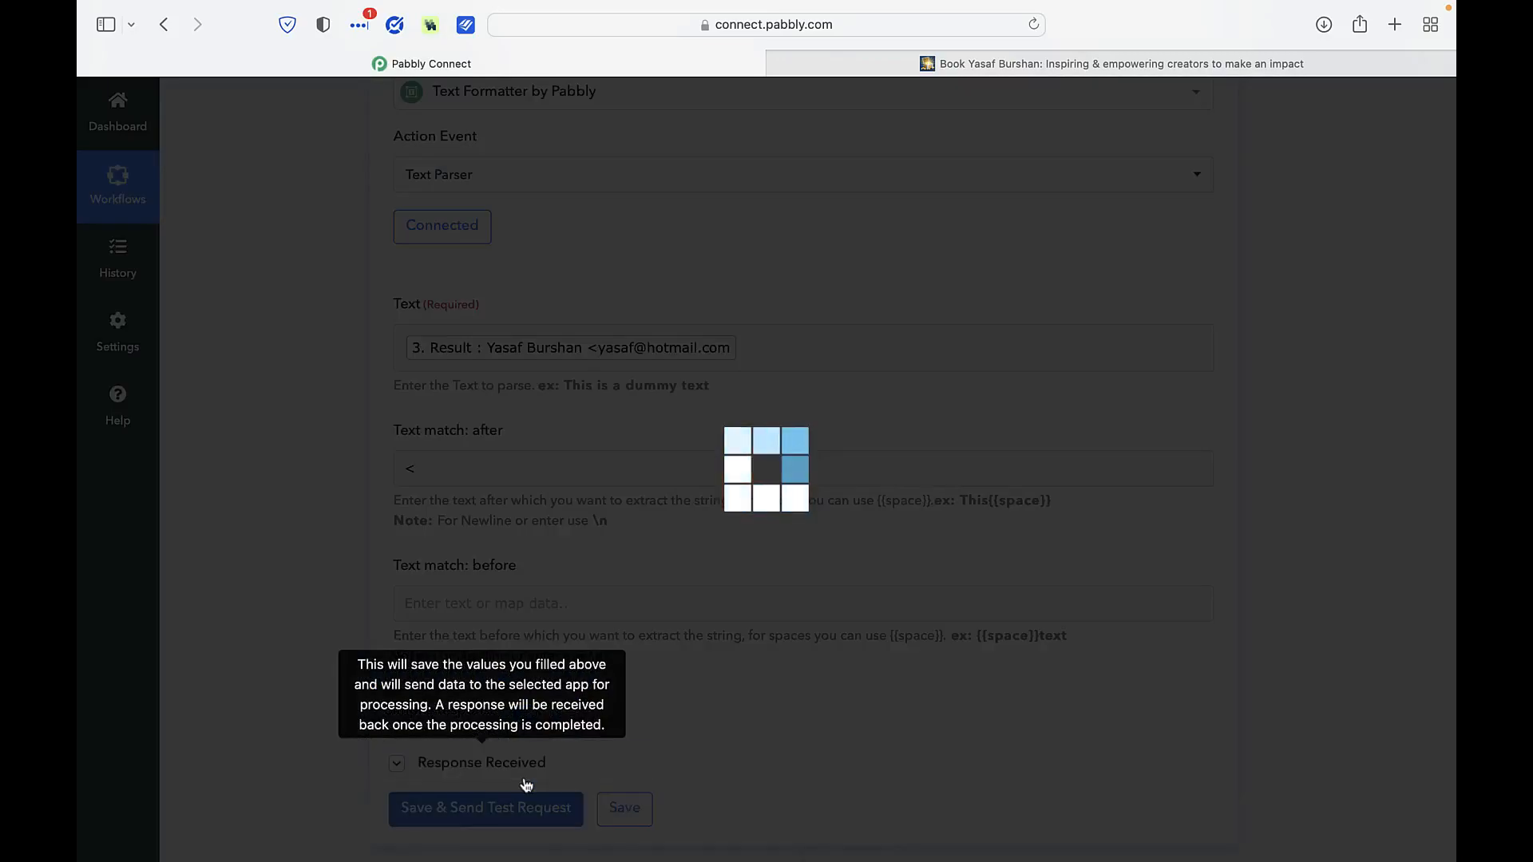
{"action": "scroll", "coordinate": [525, 773], "scroll_direction": "down", "scroll_amount": 5}
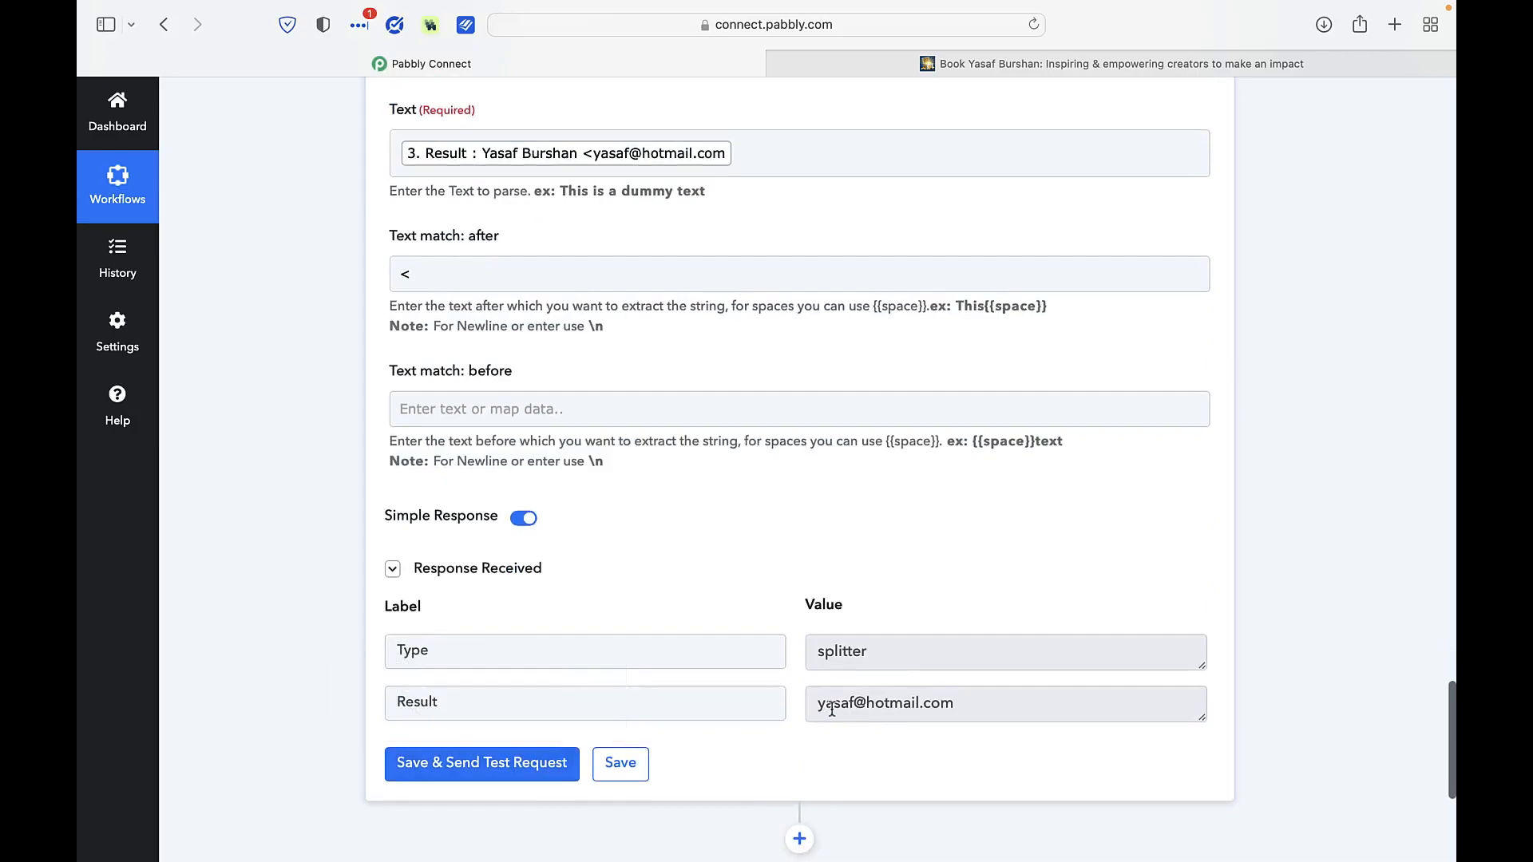
Review the parsed results back up to the Email Parser trigger and examine its Body Text for the booking's date and time
{"action": "scroll", "coordinate": [1209, 679], "scroll_direction": "up", "scroll_amount": 13}
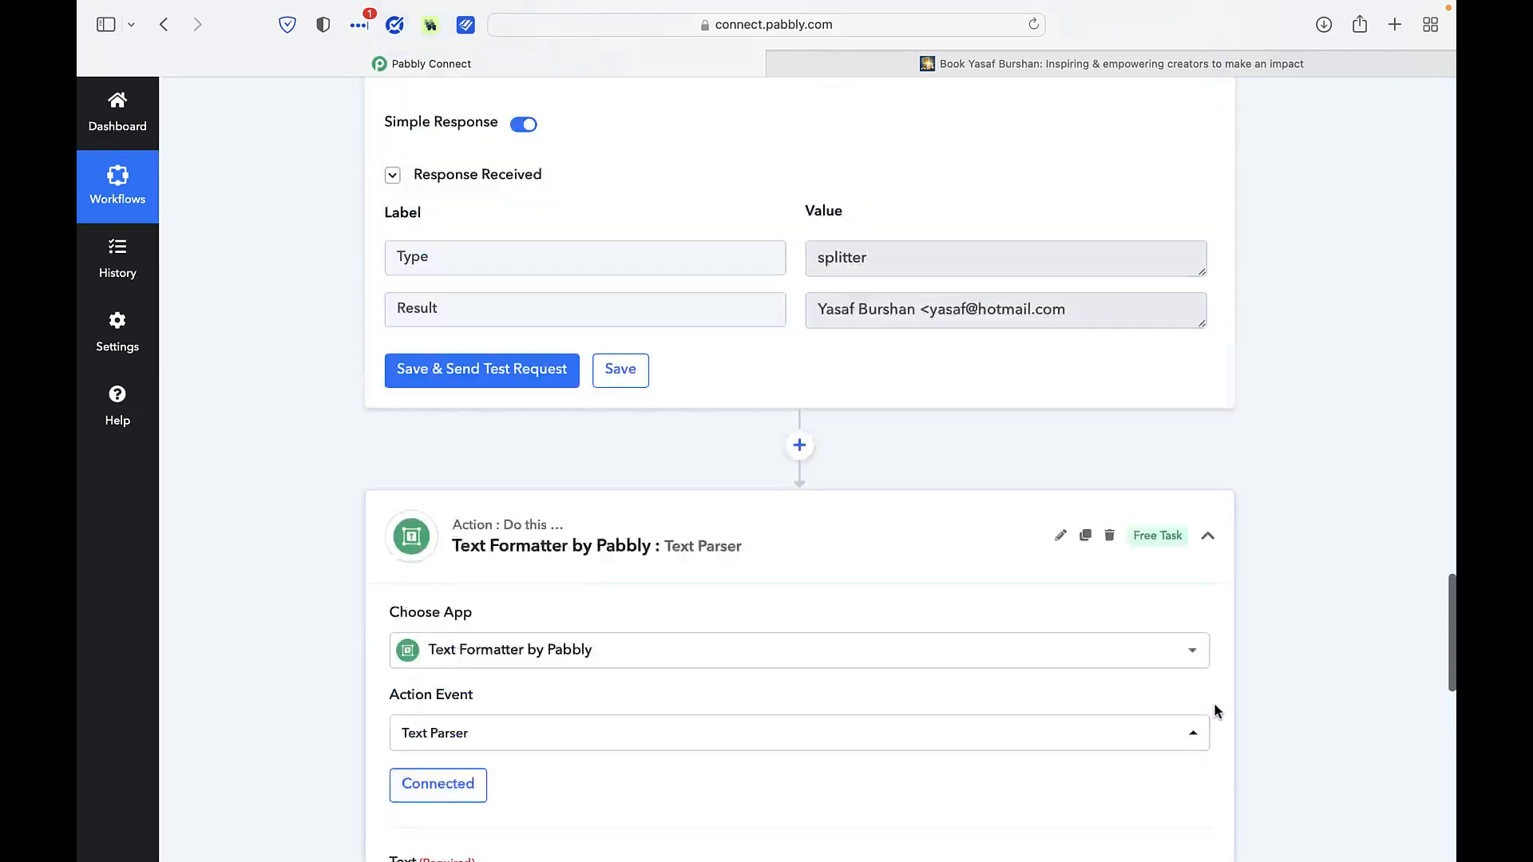
{"action": "scroll", "coordinate": [1217, 715], "scroll_direction": "down", "scroll_amount": 15}
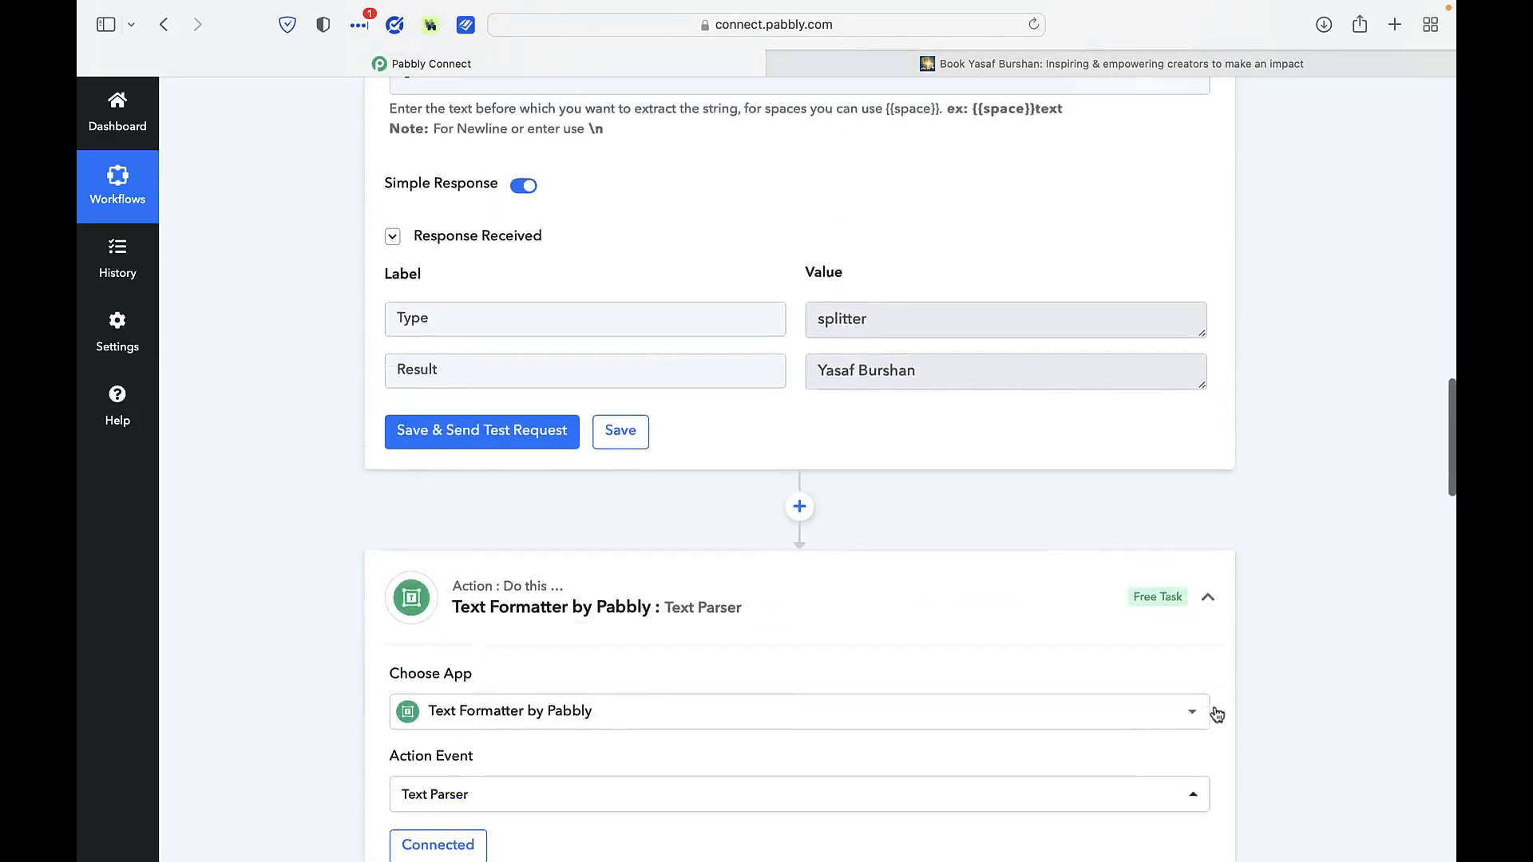
{"action": "scroll", "coordinate": [1215, 717], "scroll_direction": "up", "scroll_amount": 2}
{"action": "scroll", "coordinate": [1215, 715], "scroll_direction": "up", "scroll_amount": 10}
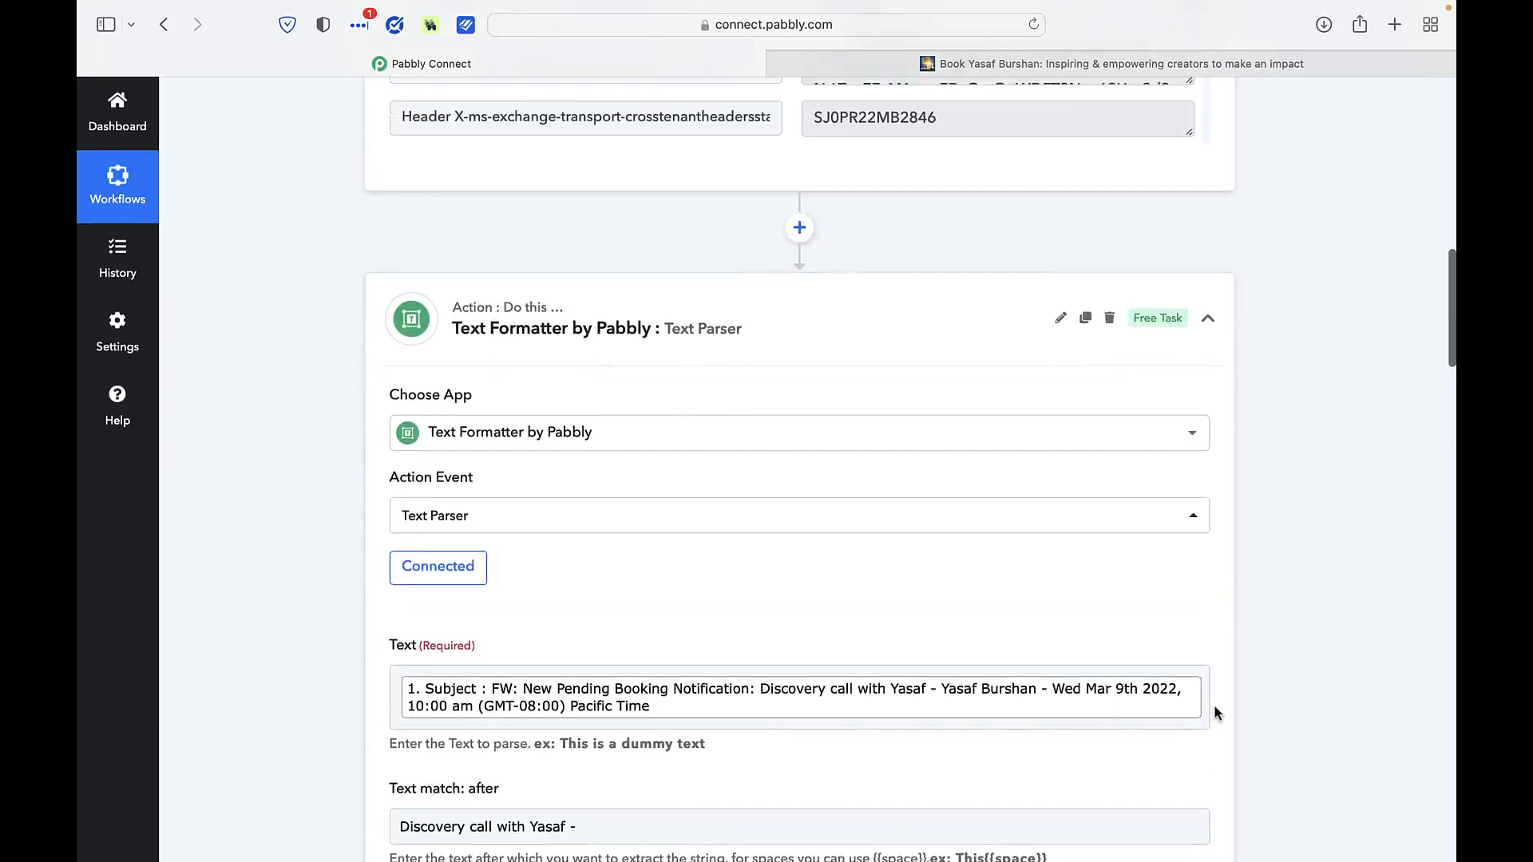
{"action": "scroll", "coordinate": [1213, 704], "scroll_direction": "up", "scroll_amount": 10}
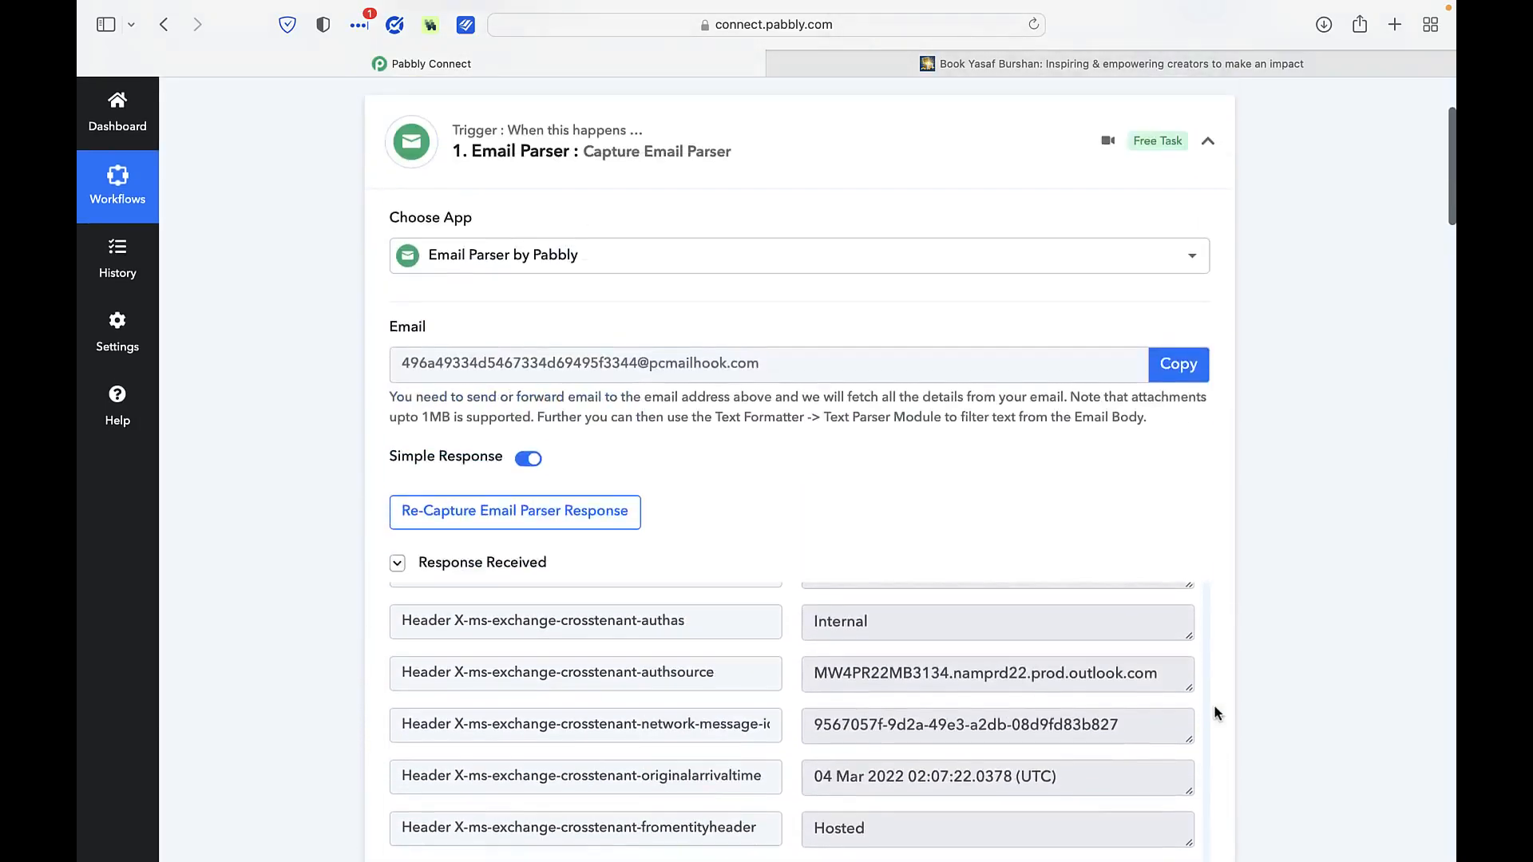
{"action": "scroll", "coordinate": [1214, 705], "scroll_direction": "down", "scroll_amount": 1}
{"action": "scroll", "coordinate": [1213, 704], "scroll_direction": "down", "scroll_amount": 3}
{"action": "scroll", "coordinate": [725, 642], "scroll_direction": "up", "scroll_amount": 10}
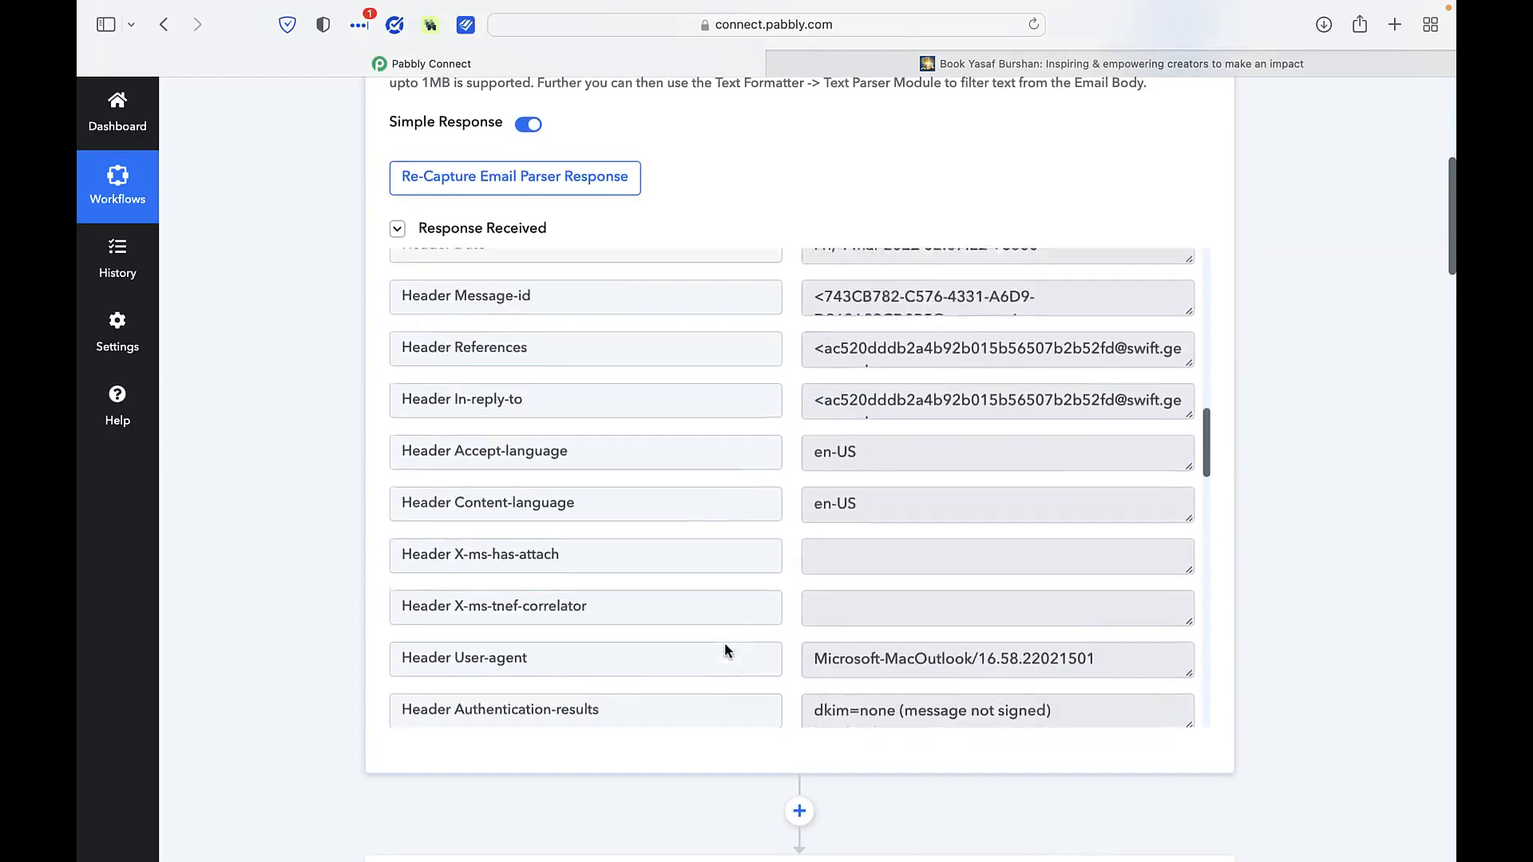
{"action": "scroll", "coordinate": [725, 642], "scroll_direction": "down", "scroll_amount": 15}
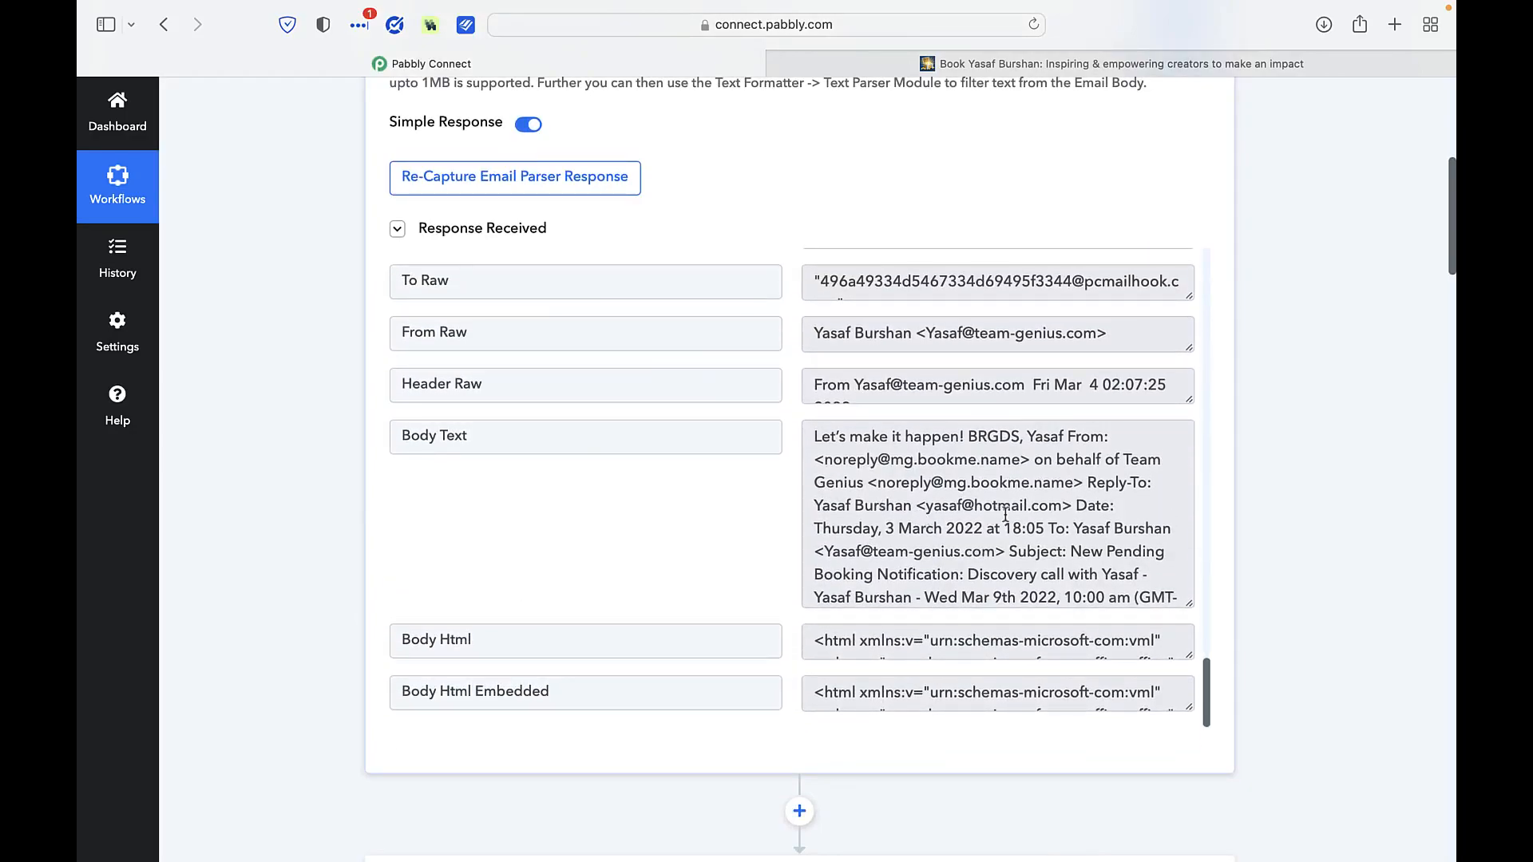
{"action": "scroll", "coordinate": [1006, 515], "scroll_direction": "down", "scroll_amount": 5}
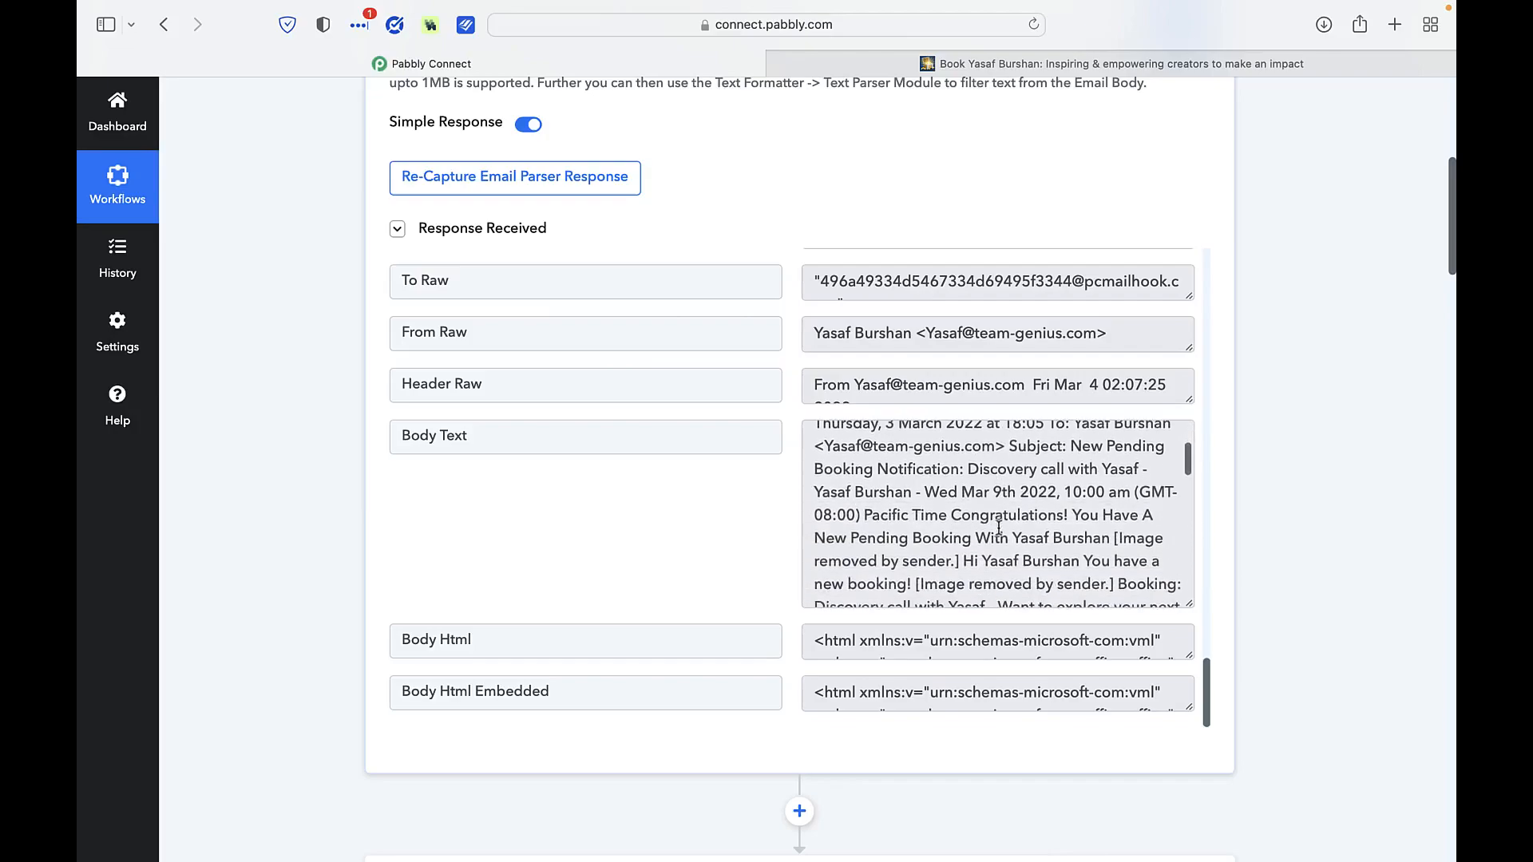
{"action": "scroll", "coordinate": [999, 528], "scroll_direction": "down", "scroll_amount": 10}
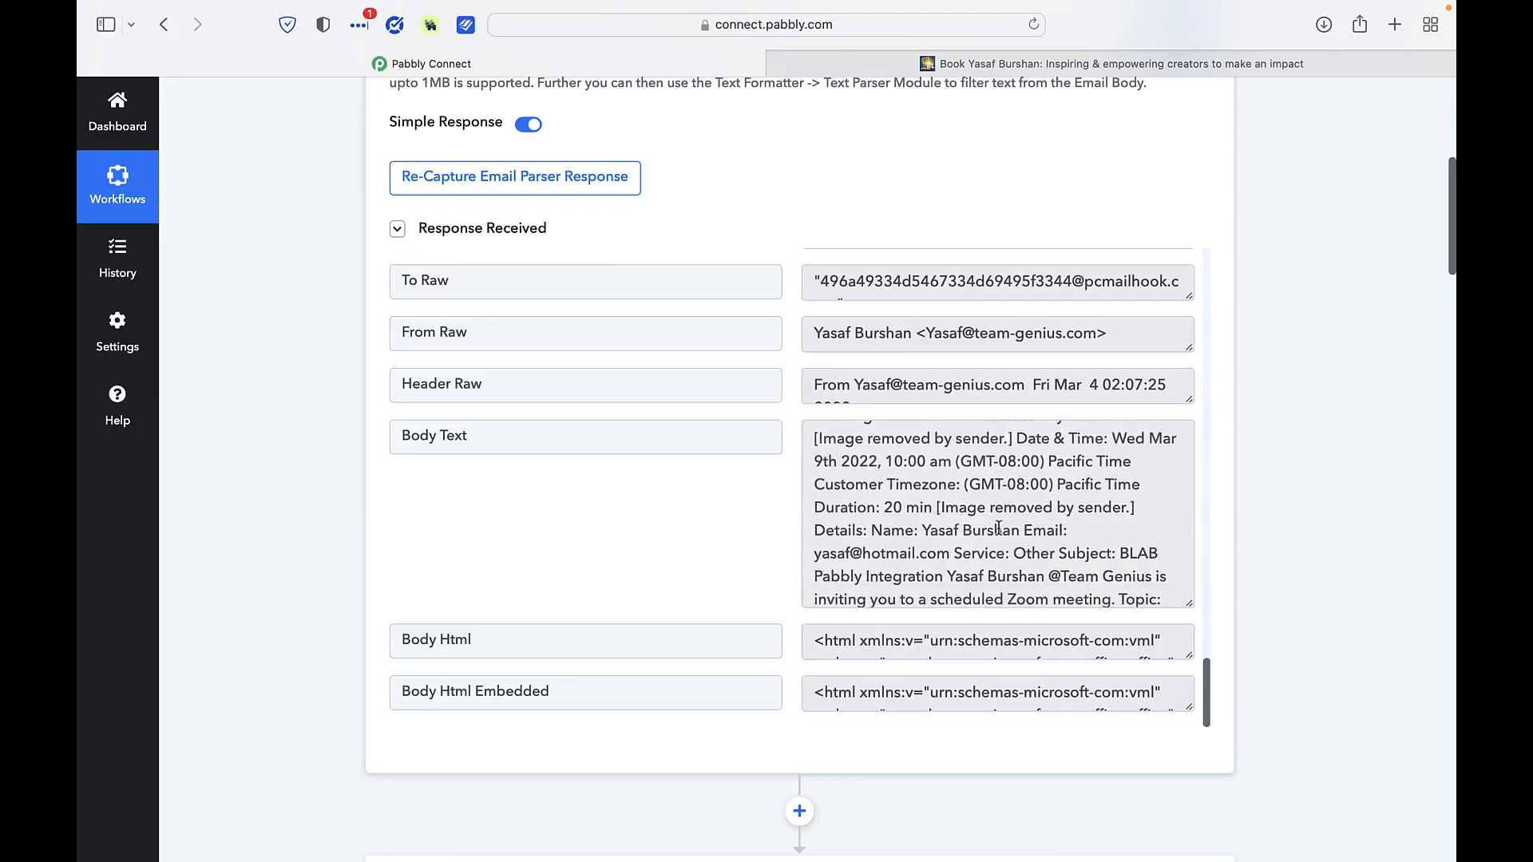
{"action": "scroll", "coordinate": [998, 529], "scroll_direction": "up", "scroll_amount": 1}
Examine the text around the booking time in Body Text by highlighting "Date & Time:" and "Customer Timezone:"
{"action": "left_click_drag", "start_coordinate": [1019, 464], "coordinate": [1106, 464]}
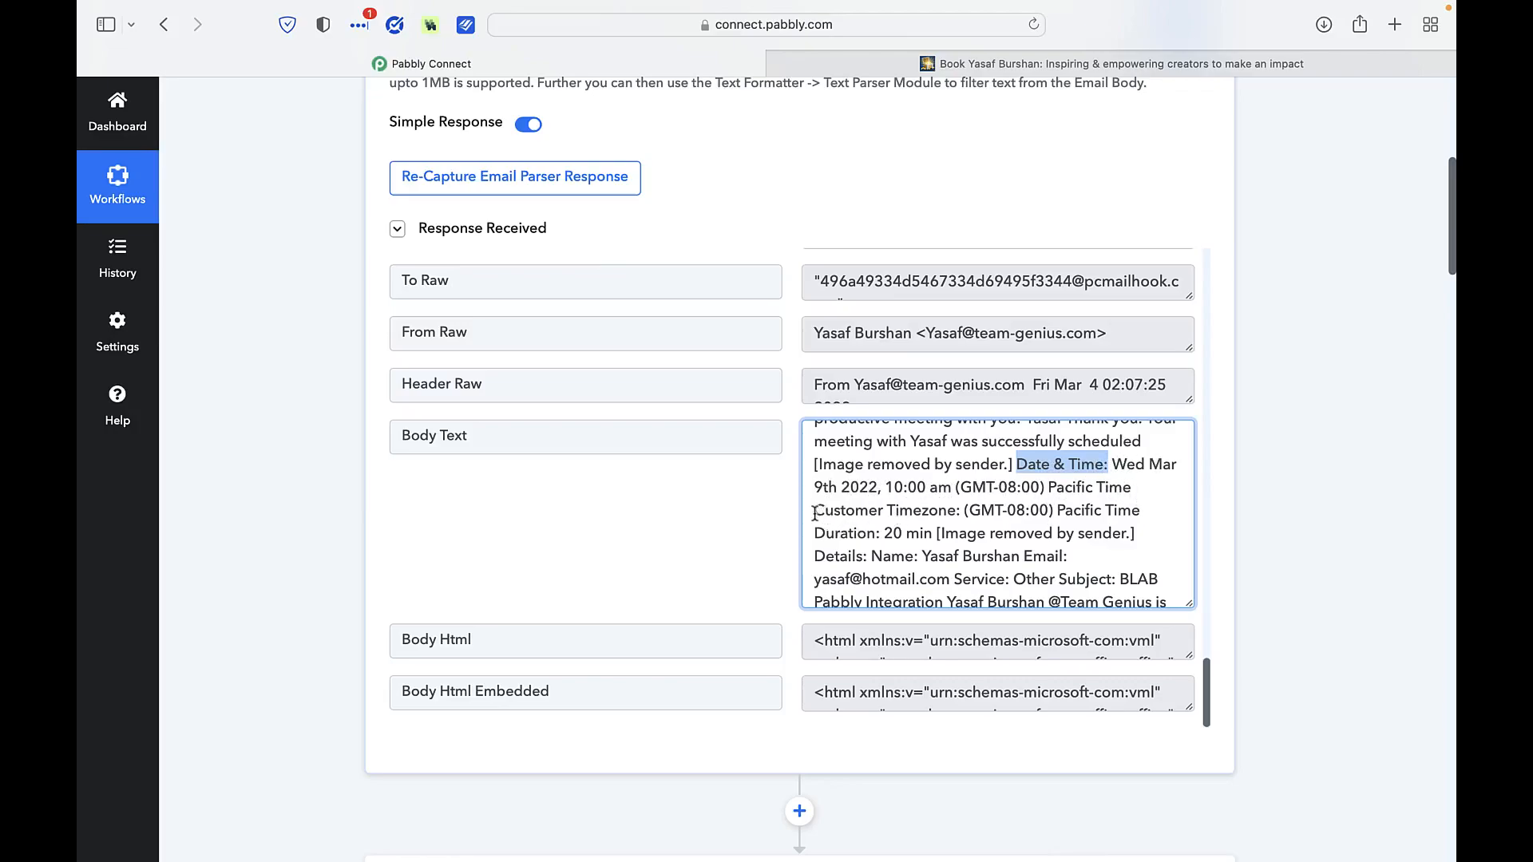
{"action": "left_click_drag", "start_coordinate": [814, 513], "coordinate": [953, 515]}
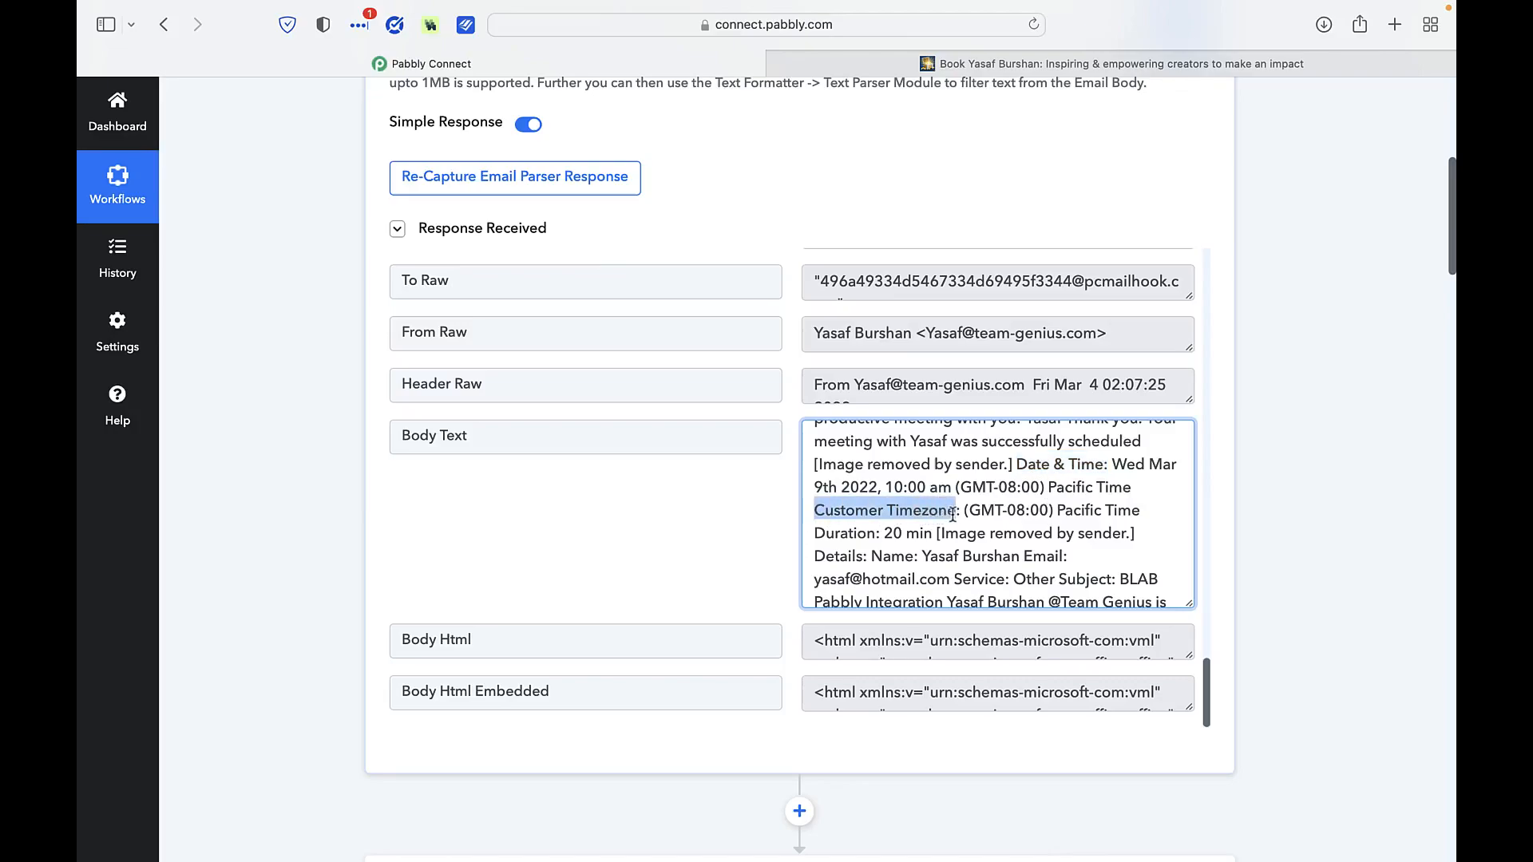
{"action": "left_click_drag", "start_coordinate": [1017, 464], "coordinate": [1104, 465]}
{"action": "key", "text": "shift+Right"}
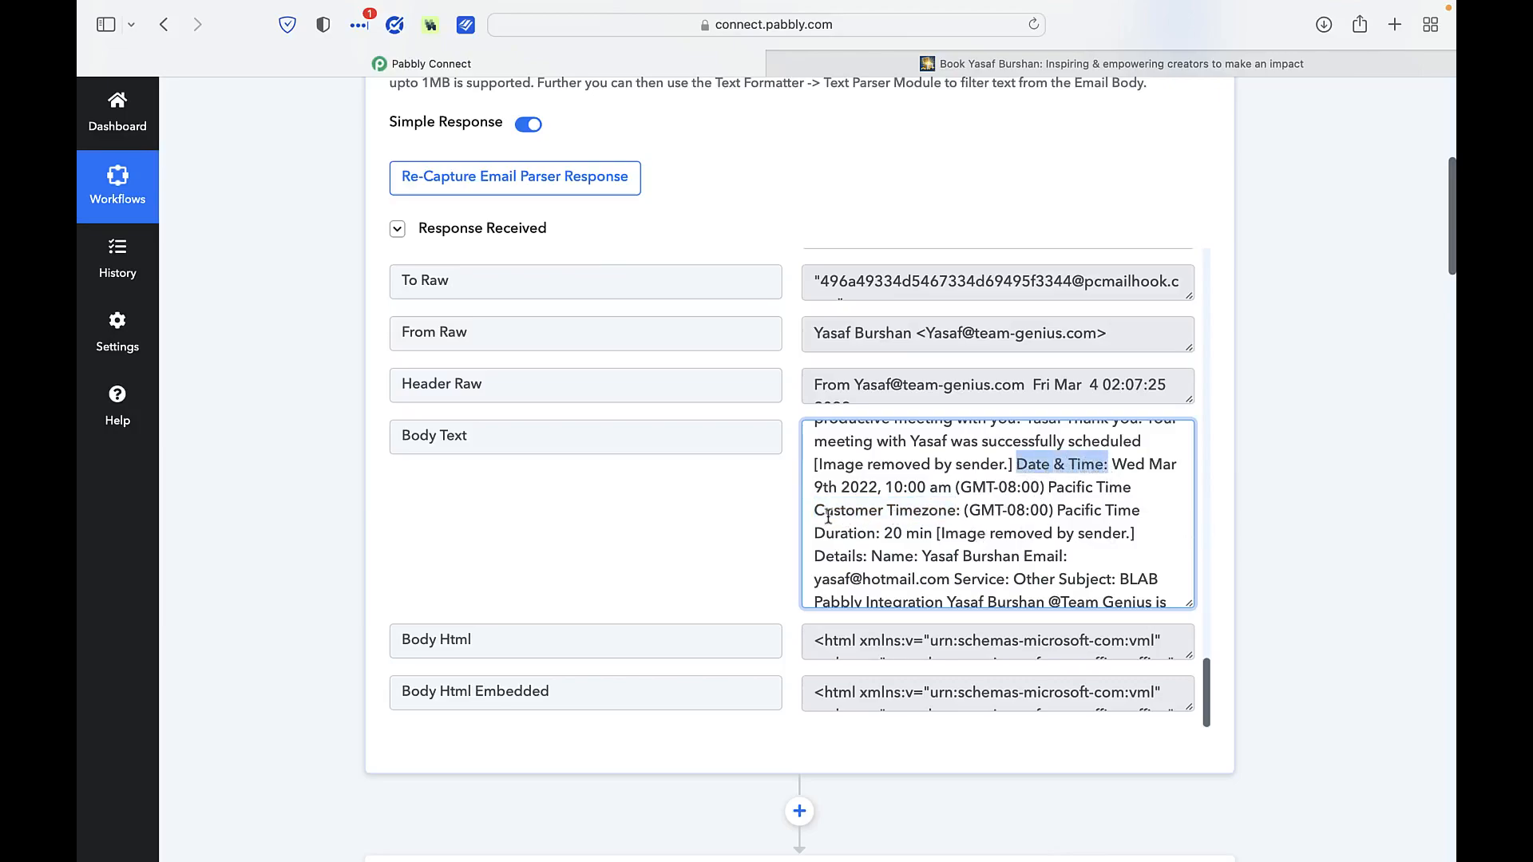
{"action": "left_click_drag", "start_coordinate": [815, 512], "coordinate": [961, 512]}
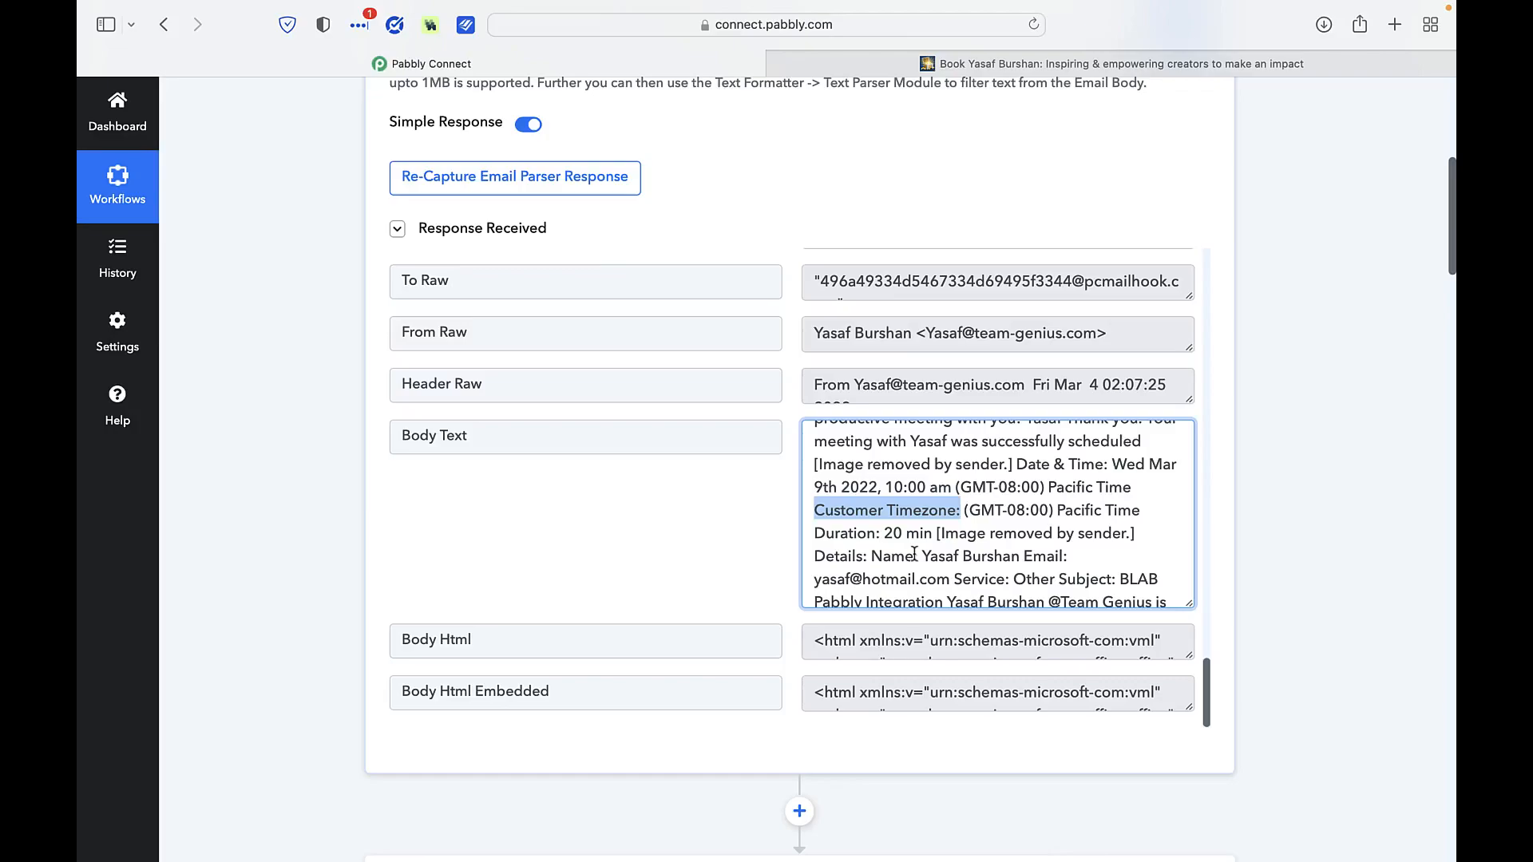
Add an action step below the third Text Parser at the end of the workflow and choose Text Formatter by Pabbly as its app
{"action": "scroll", "coordinate": [914, 553], "scroll_direction": "down", "scroll_amount": 3}
{"action": "scroll", "coordinate": [489, 639], "scroll_direction": "down", "scroll_amount": 15}
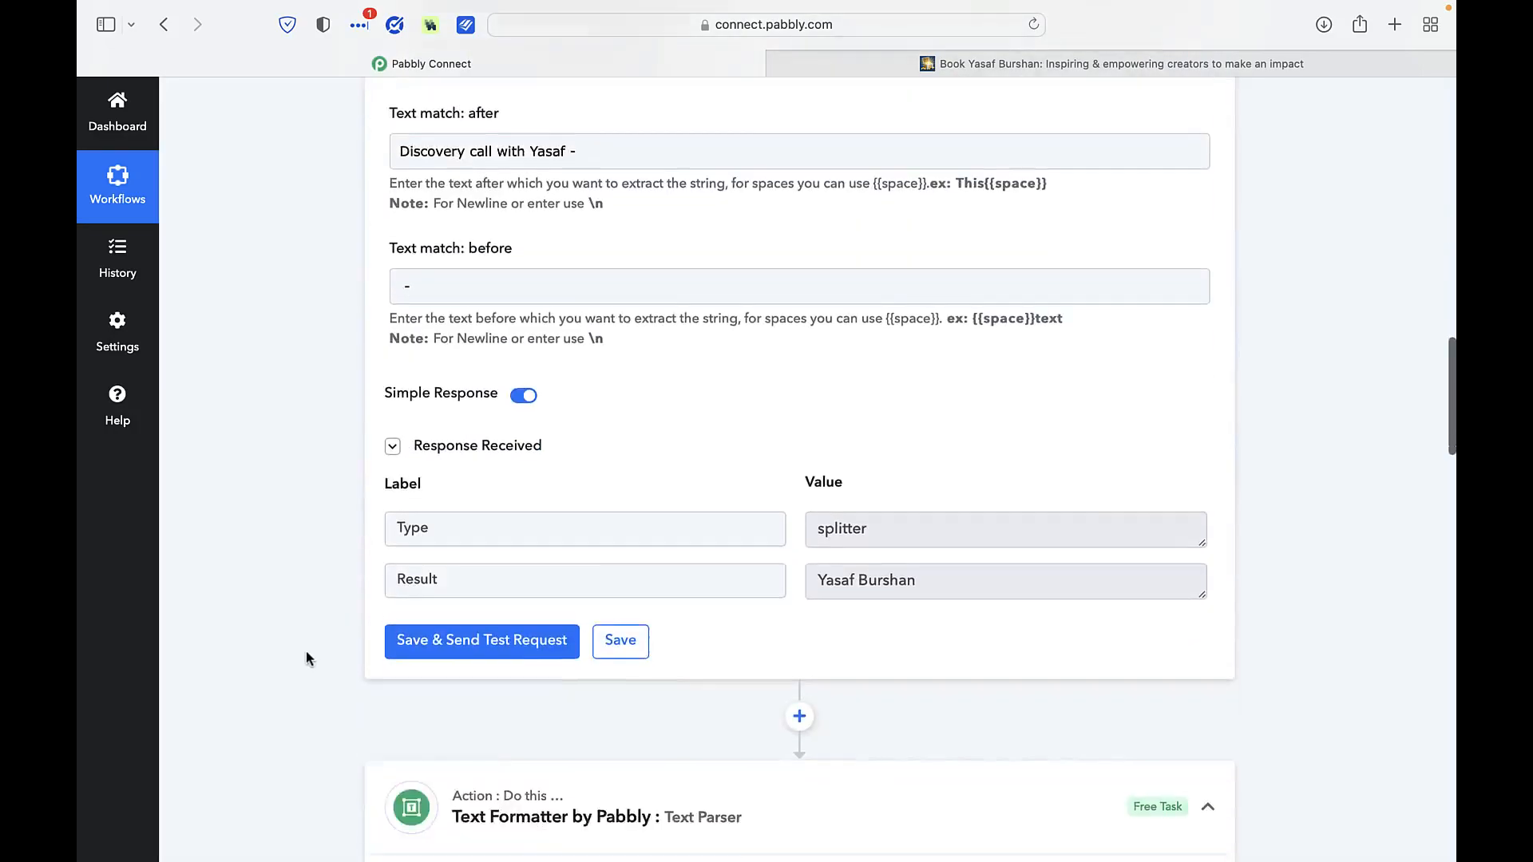
{"action": "scroll", "coordinate": [308, 656], "scroll_direction": "down", "scroll_amount": 5}
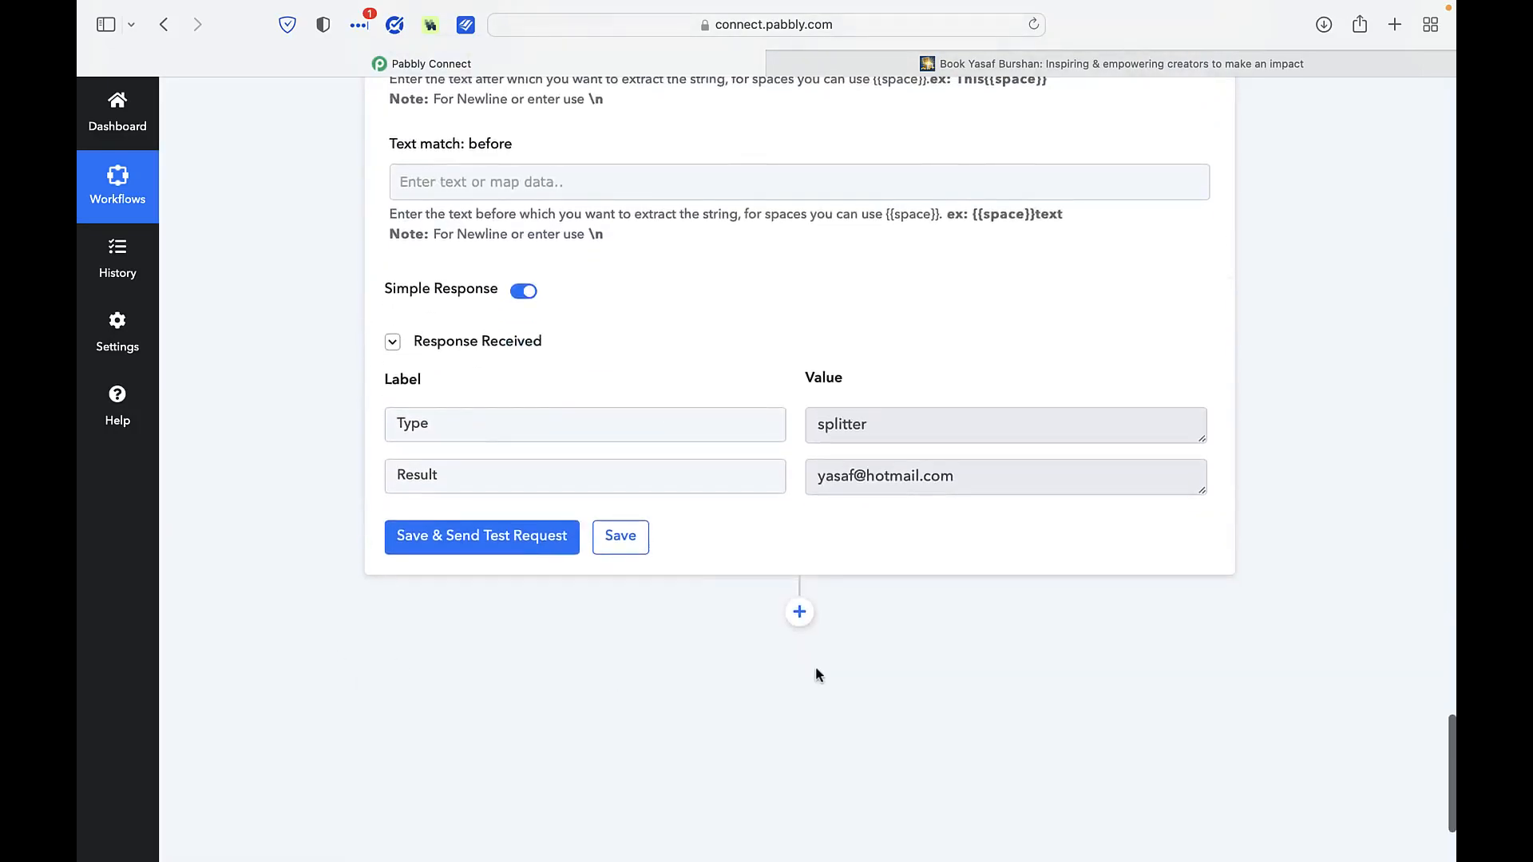
{"action": "left_click", "coordinate": [800, 611]}
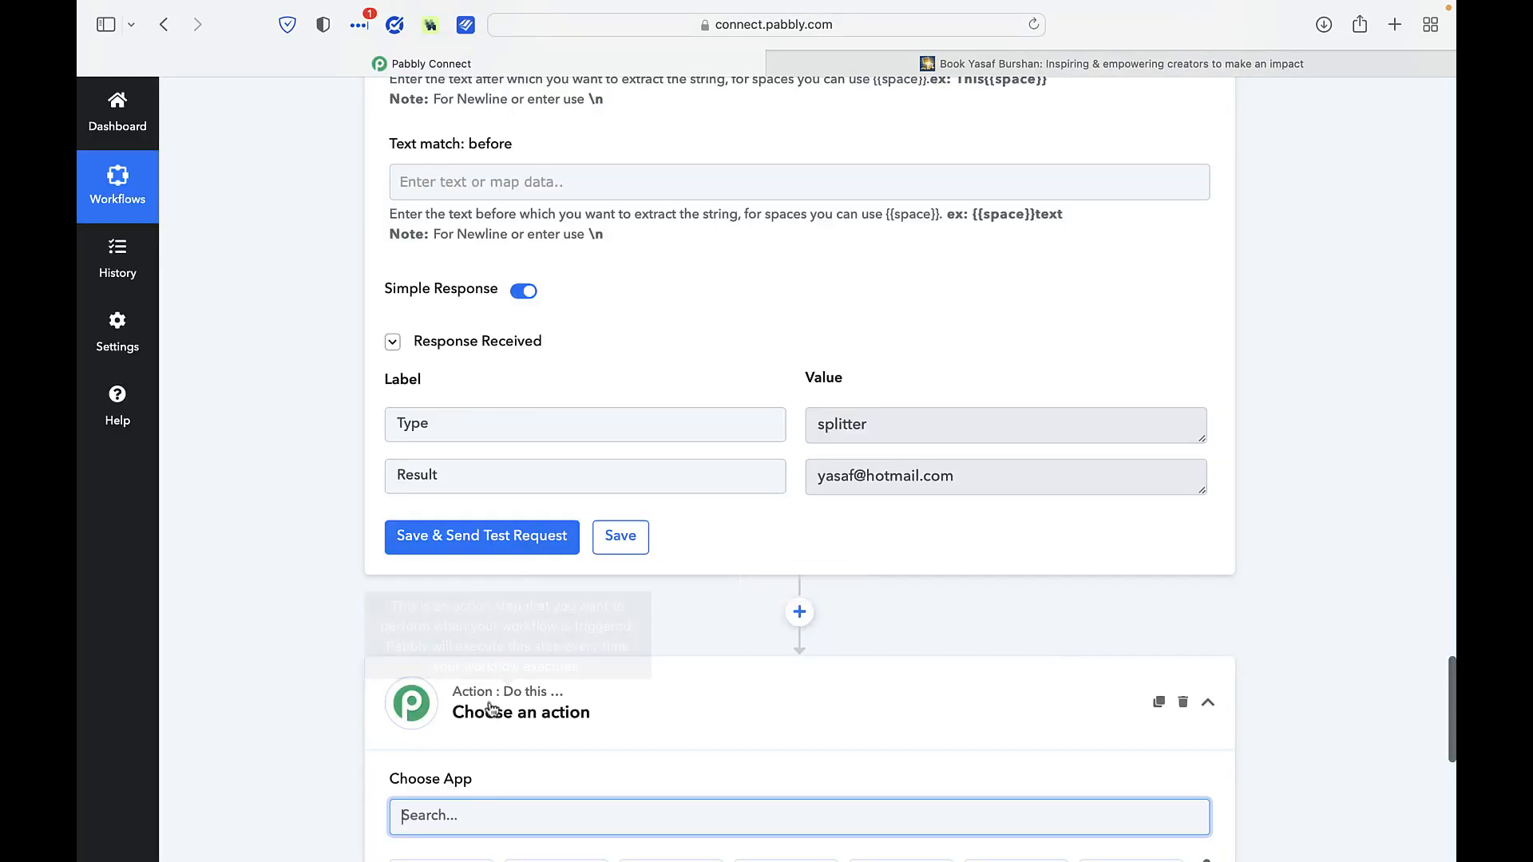
{"action": "type", "text": "text"}
{"action": "left_click", "coordinate": [557, 635]}
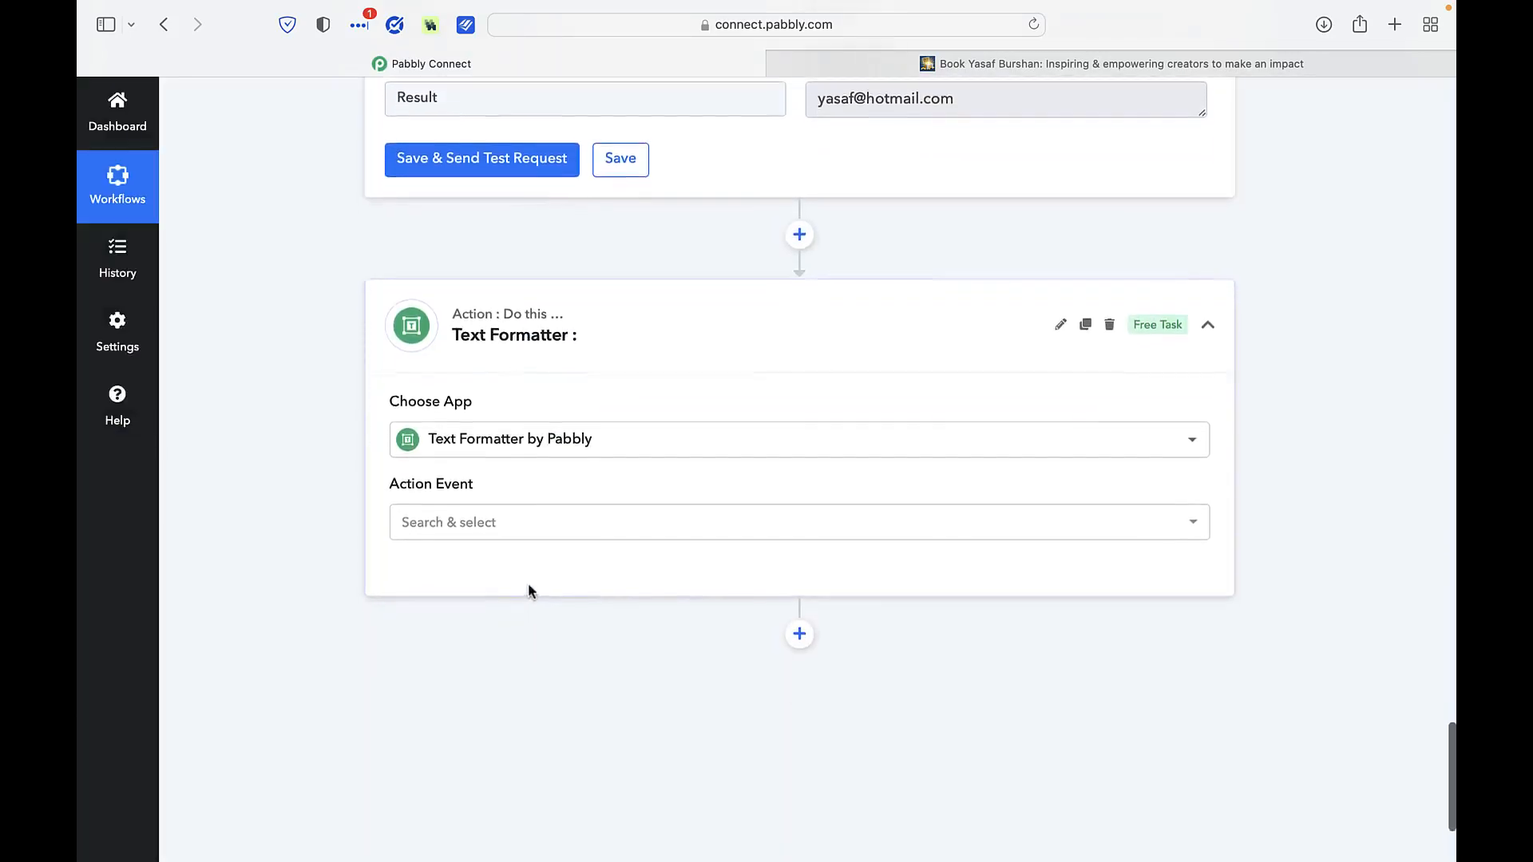
Set the new Text Formatter step's action event to Text Parser and connect it
{"action": "left_click", "coordinate": [530, 520]}
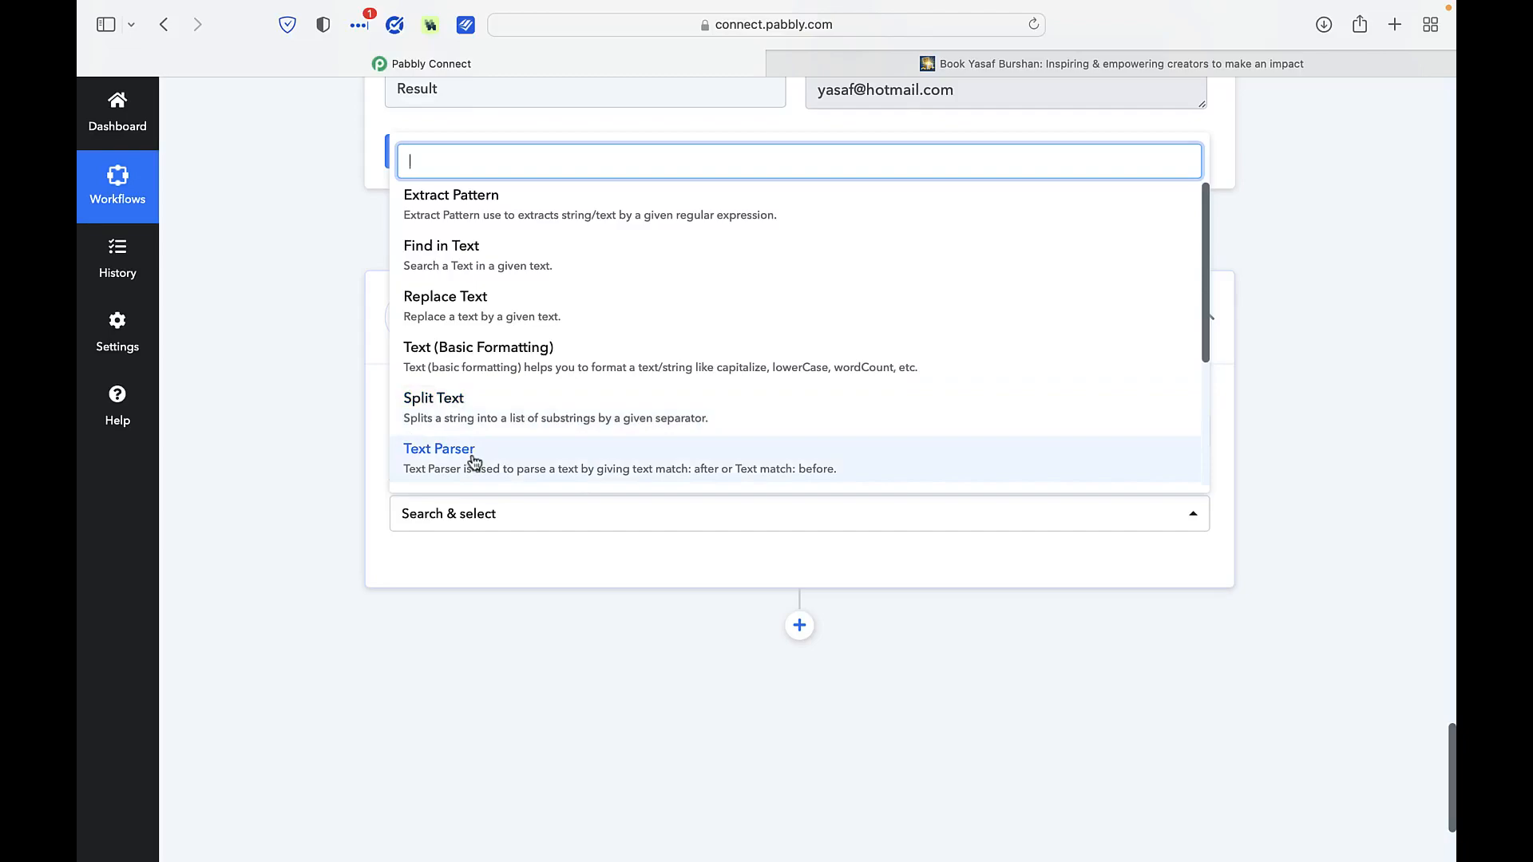
{"action": "left_click", "coordinate": [473, 461]}
{"action": "left_click", "coordinate": [446, 565]}
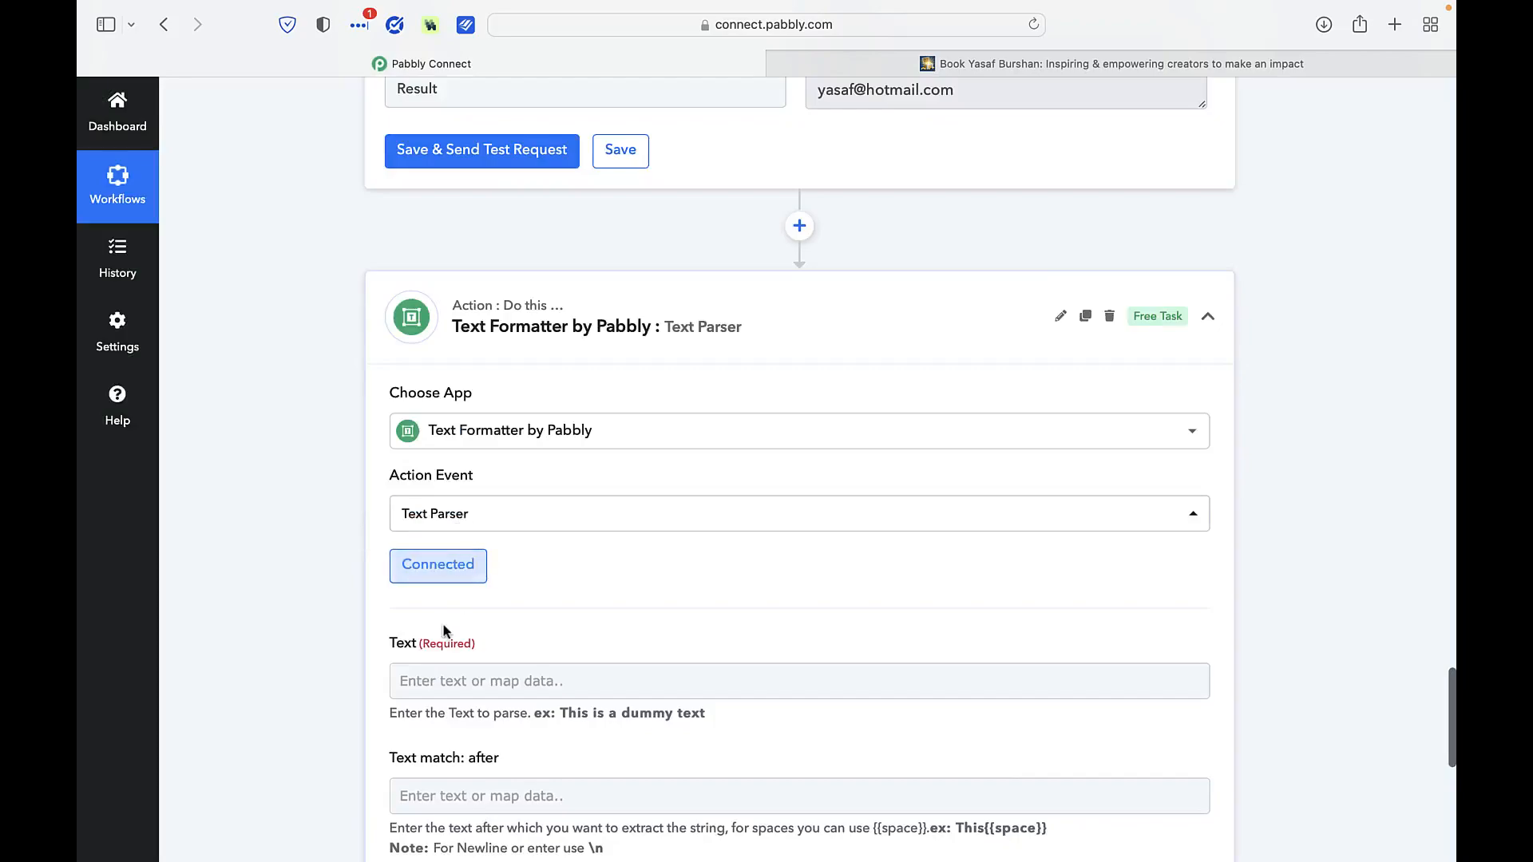
Map the Email Parser's Body Text into the fourth Text Parser step's Text field
{"action": "left_click", "coordinate": [404, 679]}
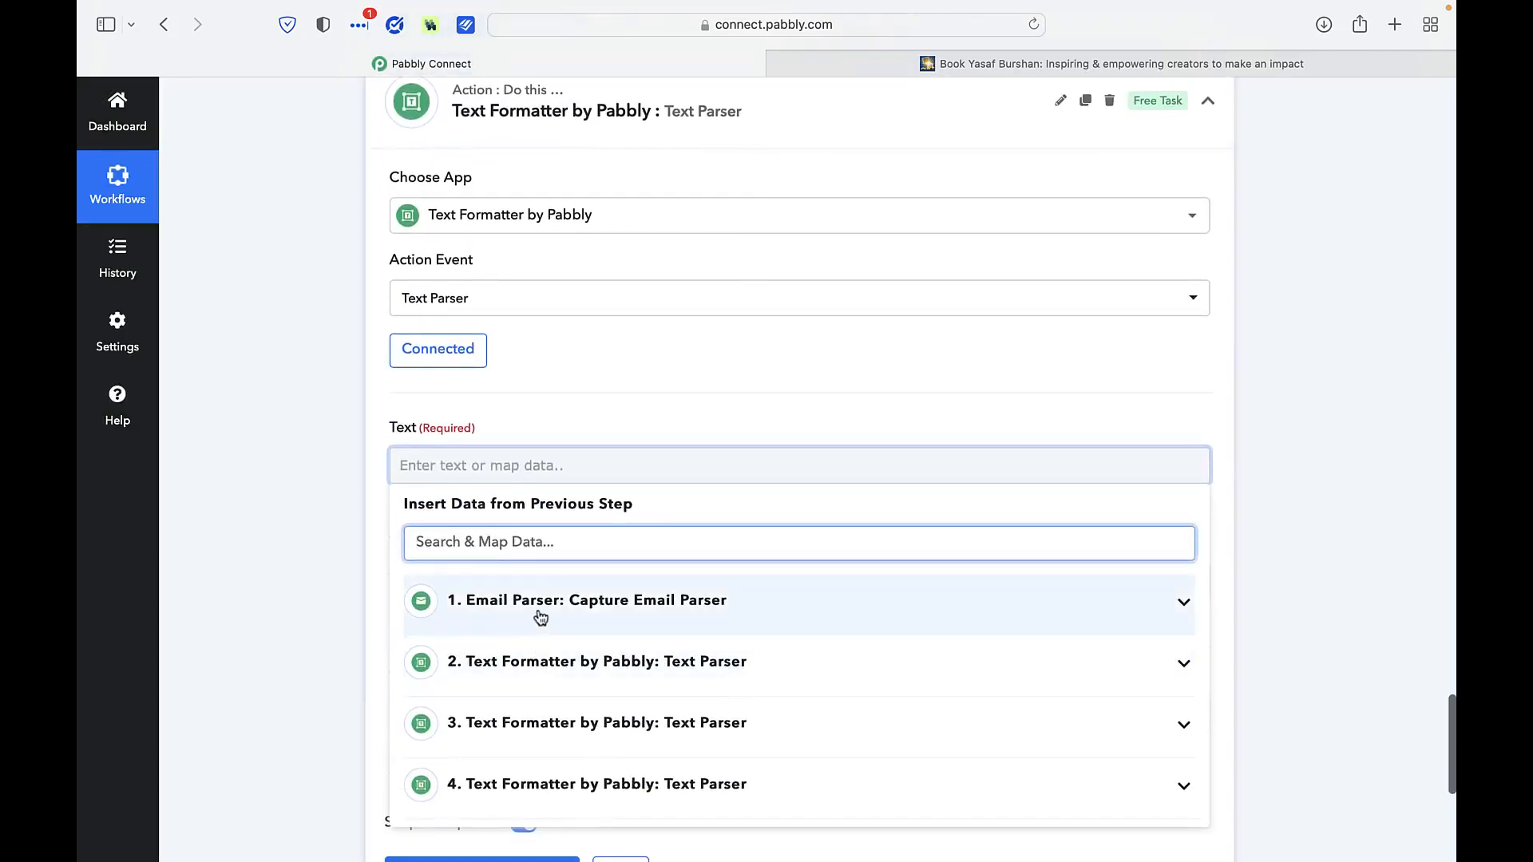
{"action": "left_click", "coordinate": [540, 611]}
{"action": "type", "text": "bo"}
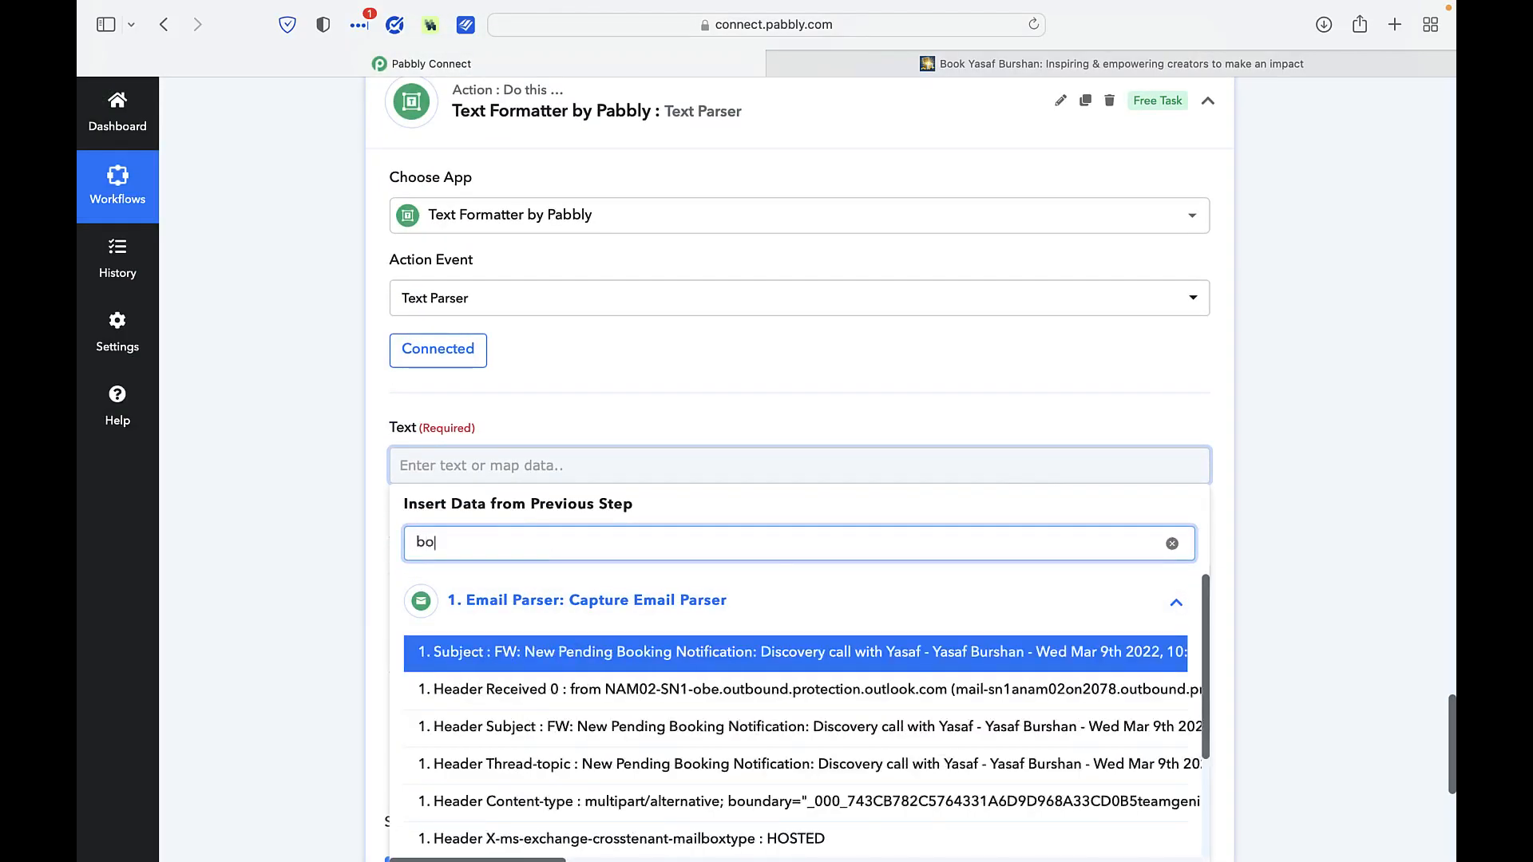
{"action": "type", "text": "dy t"}
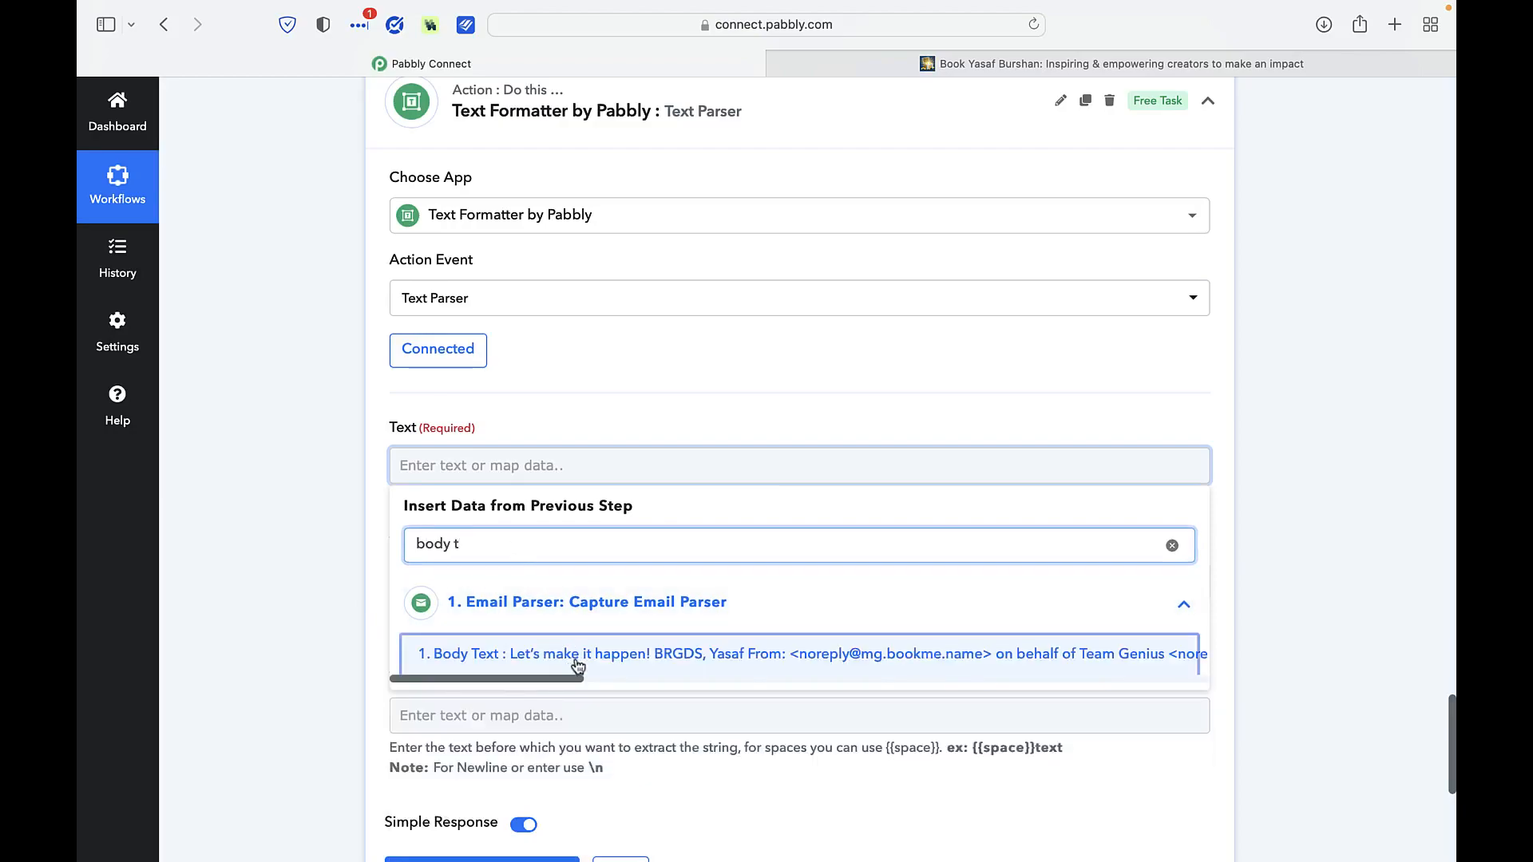
{"action": "left_click", "coordinate": [572, 656]}
{"action": "left_click", "coordinate": [294, 745]}
Set Text match: before to "Customer Timezone:" and Text match: after to "Date & Time:" in the fourth Text Parser step
{"action": "scroll", "coordinate": [277, 754], "scroll_direction": "down", "scroll_amount": 3}
{"action": "left_click", "coordinate": [454, 438]}
{"action": "left_click", "coordinate": [442, 581]}
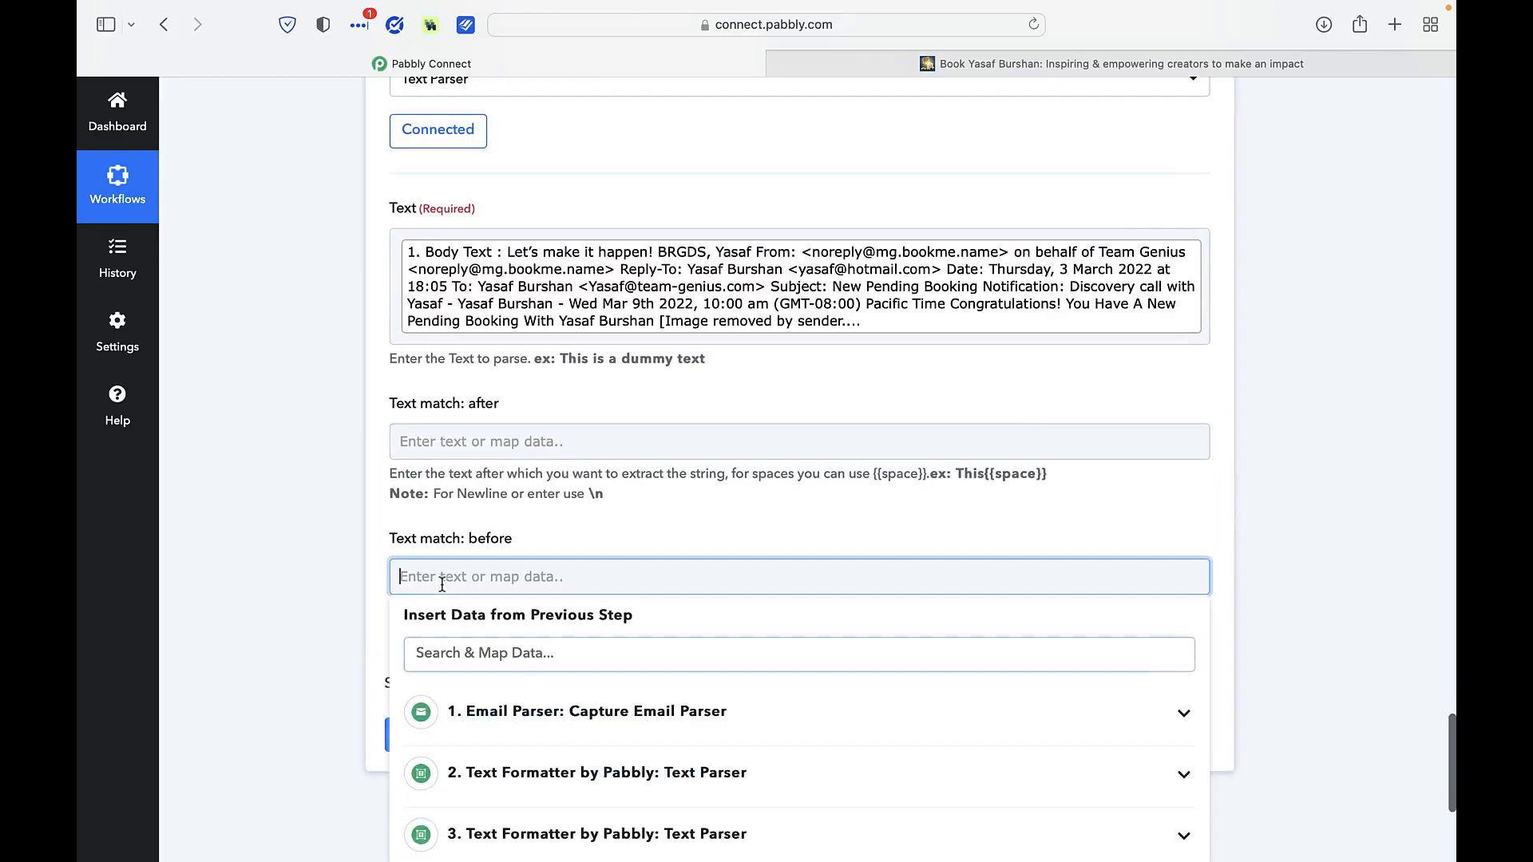
{"action": "type", "text": "Customer Timezone:"}
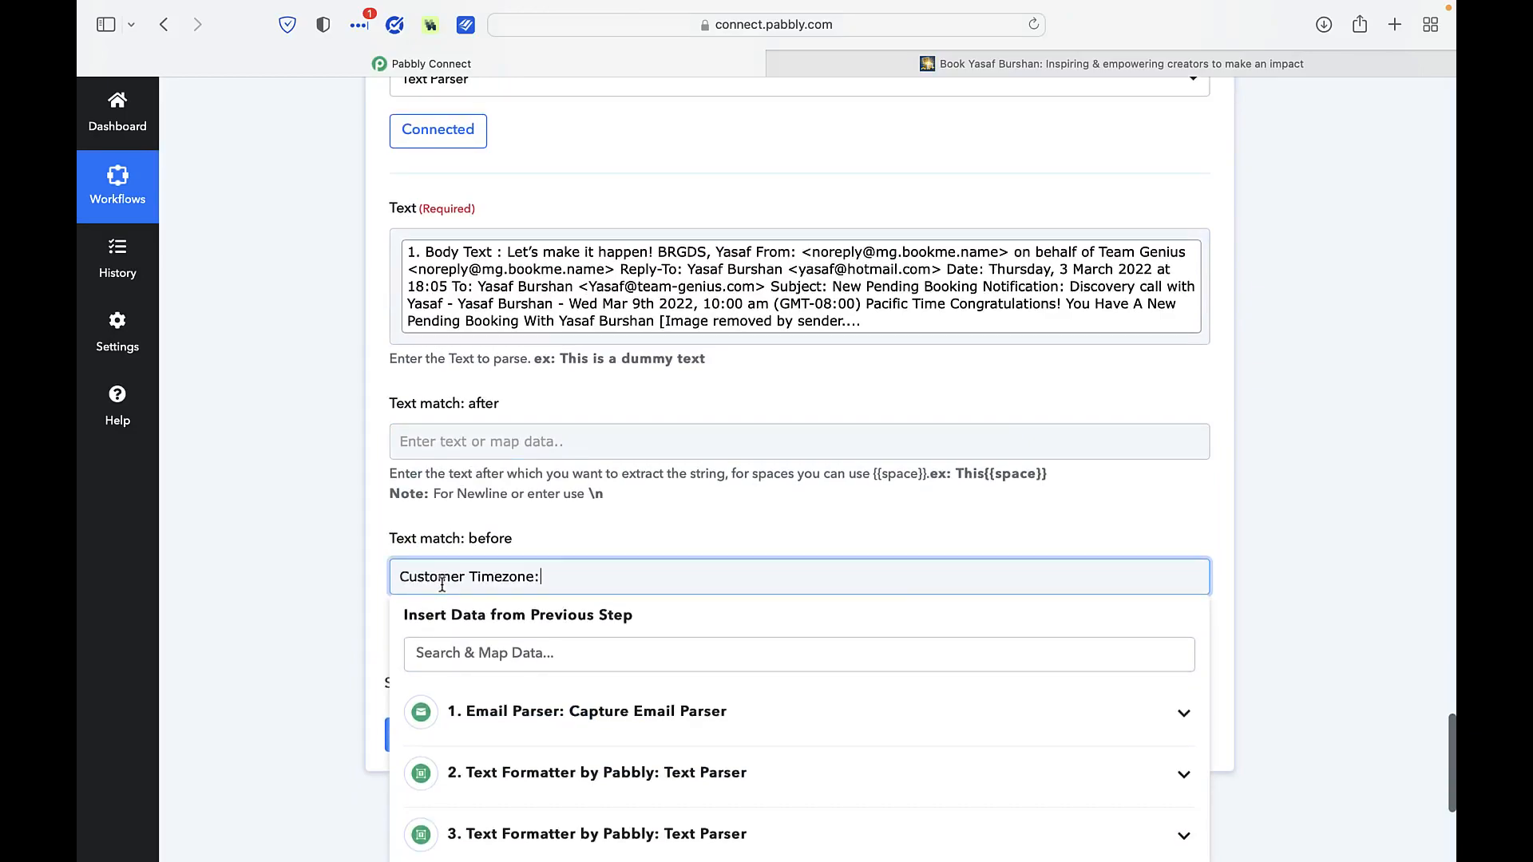
{"action": "left_click", "coordinate": [361, 569]}
{"action": "left_click", "coordinate": [423, 444]}
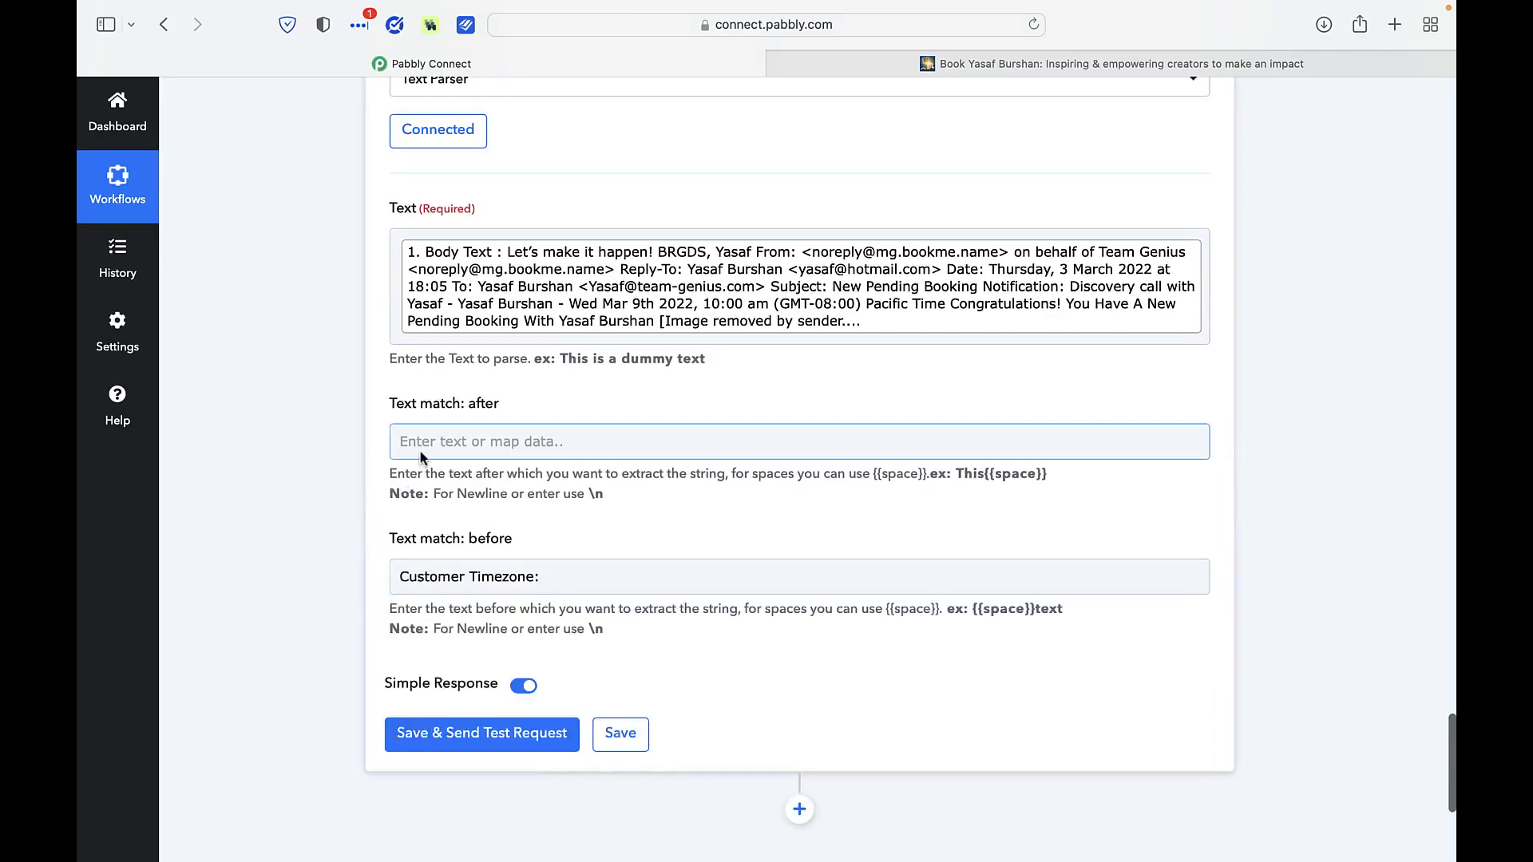
{"action": "type", "text": "Date & Time:"}
{"action": "left_click", "coordinate": [386, 452]}
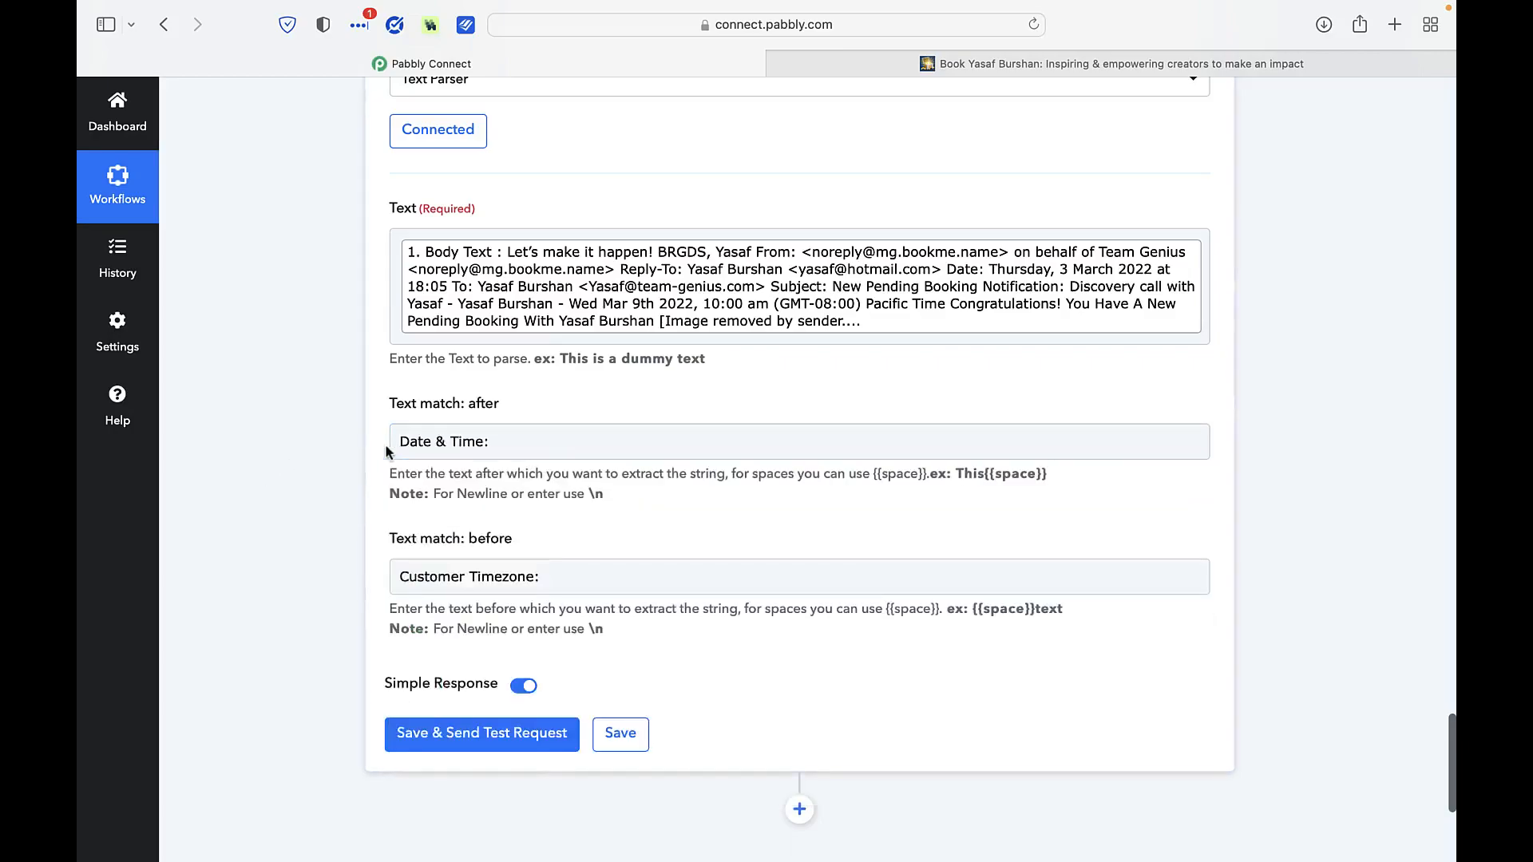
Save and send a test request for the date parser, and enlarge the Result value to read it in full
{"action": "left_click", "coordinate": [441, 739]}
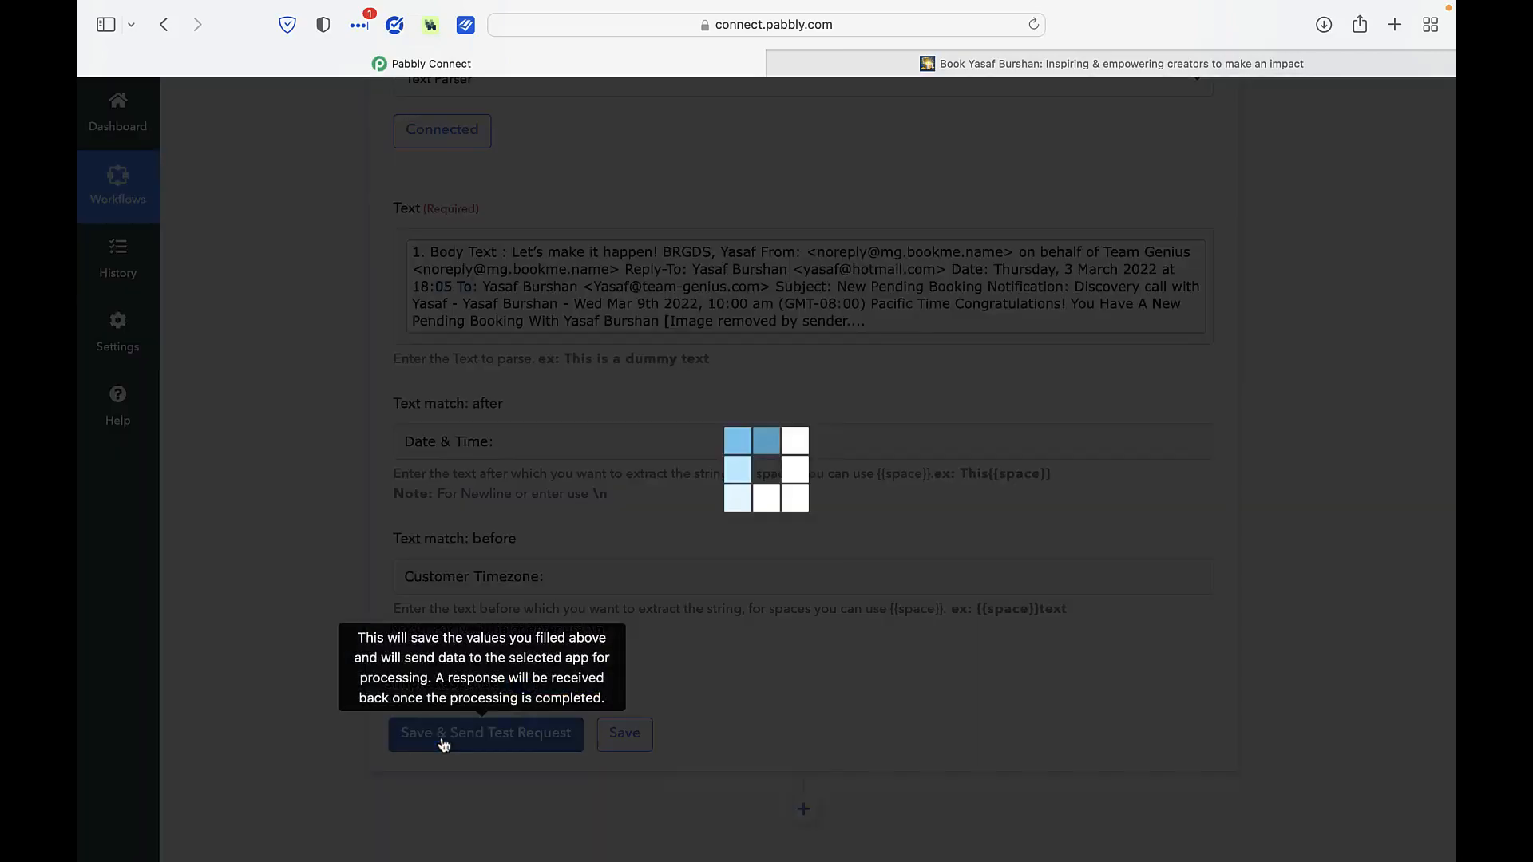
{"action": "scroll", "coordinate": [300, 740], "scroll_direction": "down", "scroll_amount": 5}
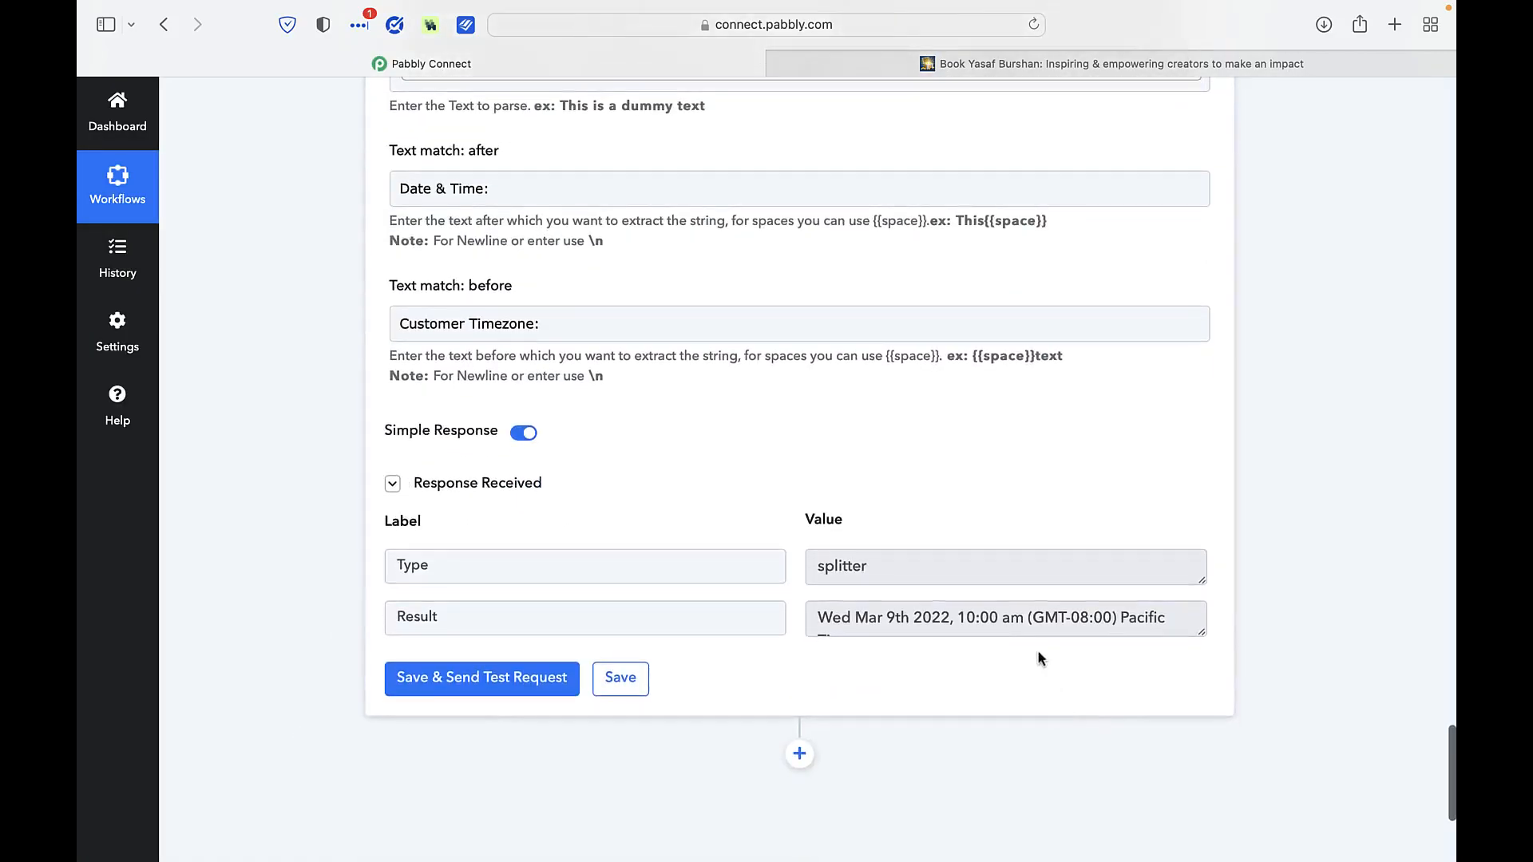
{"action": "left_click_drag", "start_coordinate": [1202, 634], "coordinate": [1216, 656]}
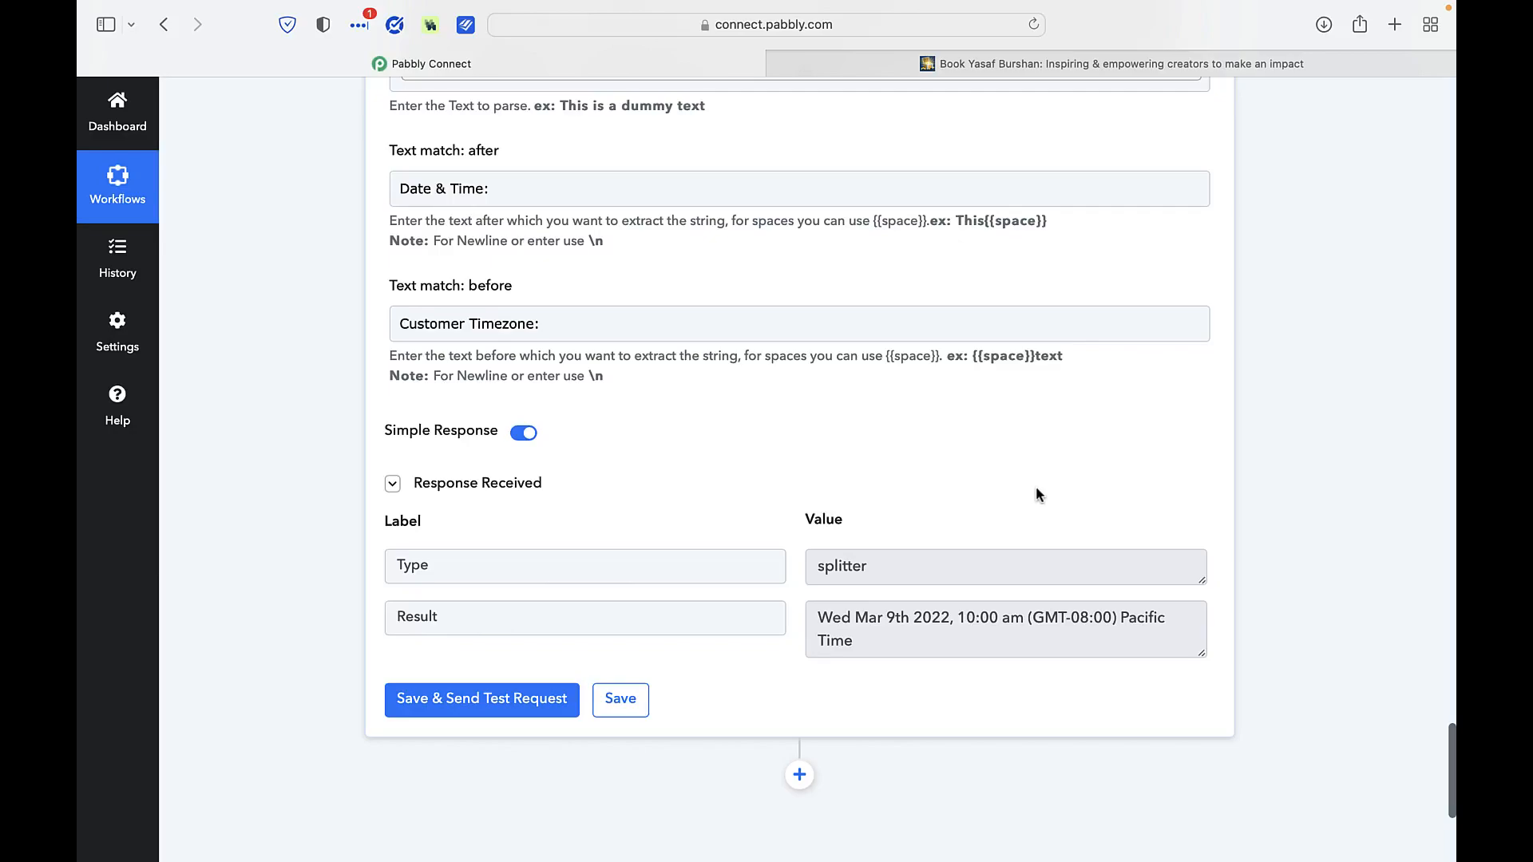
Create a new Google Sheets spreadsheet in a separate browser tab and name it "BLAB DEMO"
{"action": "key", "text": "super+t"}
{"action": "type", "text": "sheet.new"}
{"action": "key", "text": "Return"}
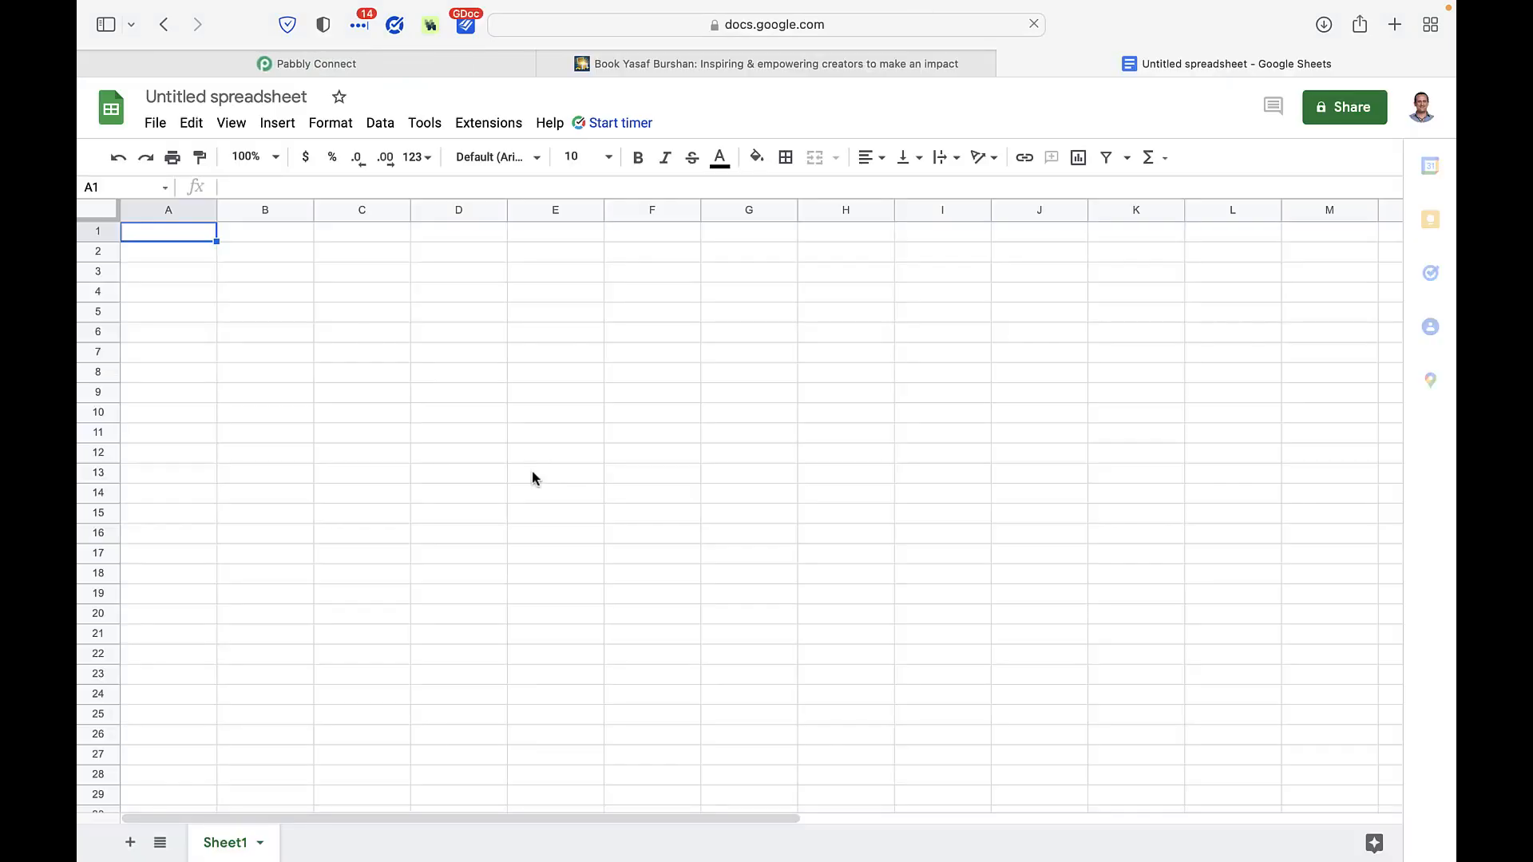
{"action": "left_click", "coordinate": [191, 96]}
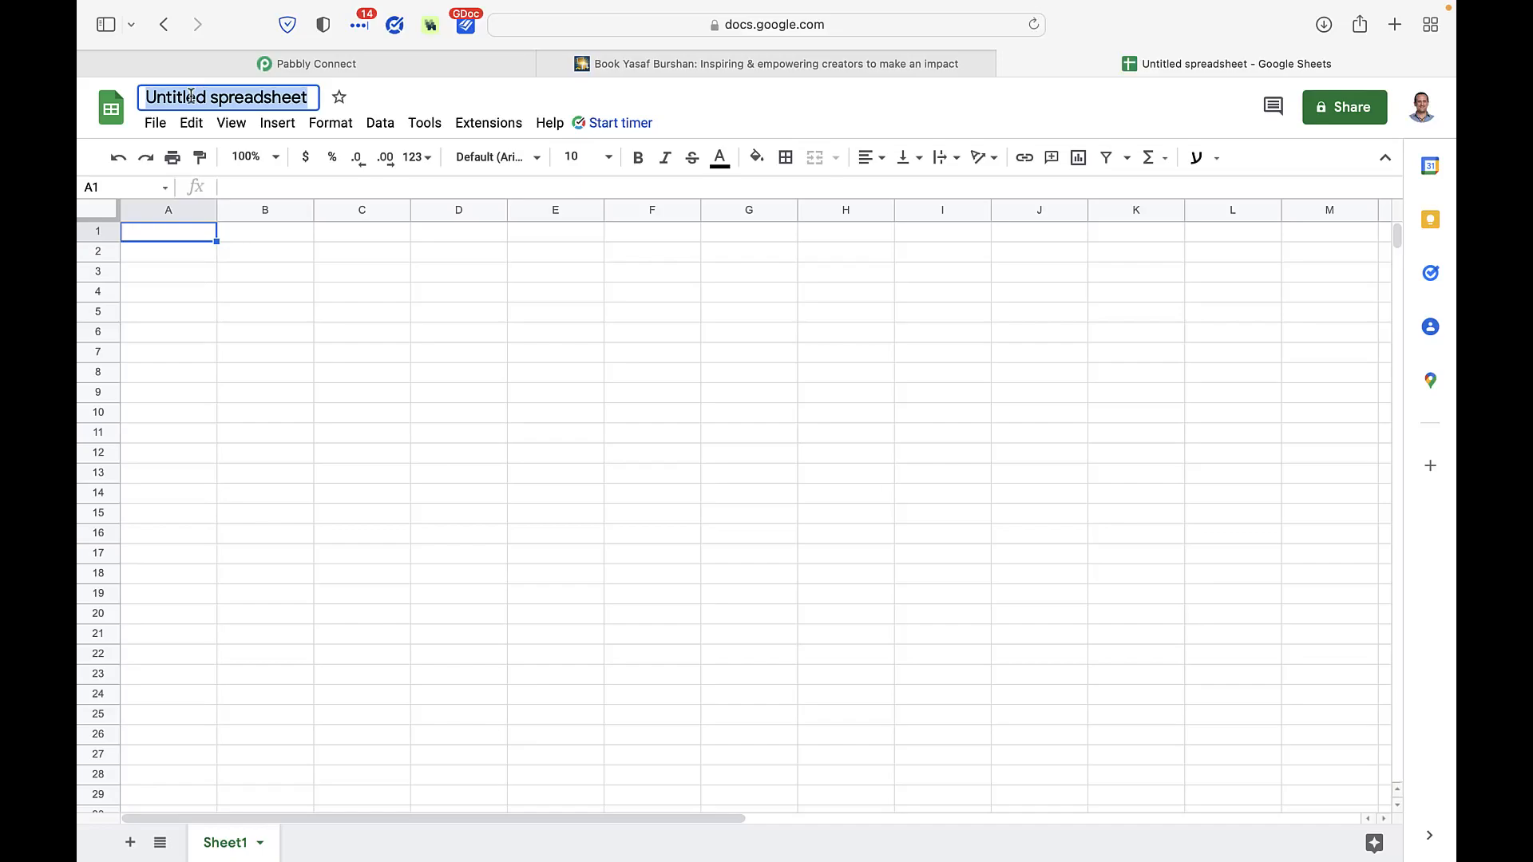
{"action": "type", "text": "BLAB DEMO"}
{"action": "left_click", "coordinate": [205, 289]}
Enter the column headers "Customer Name", "Customer Email" and "Date and time" in cells A1 to C1
{"action": "left_click", "coordinate": [181, 240]}
{"action": "type", "text": "Customer"}
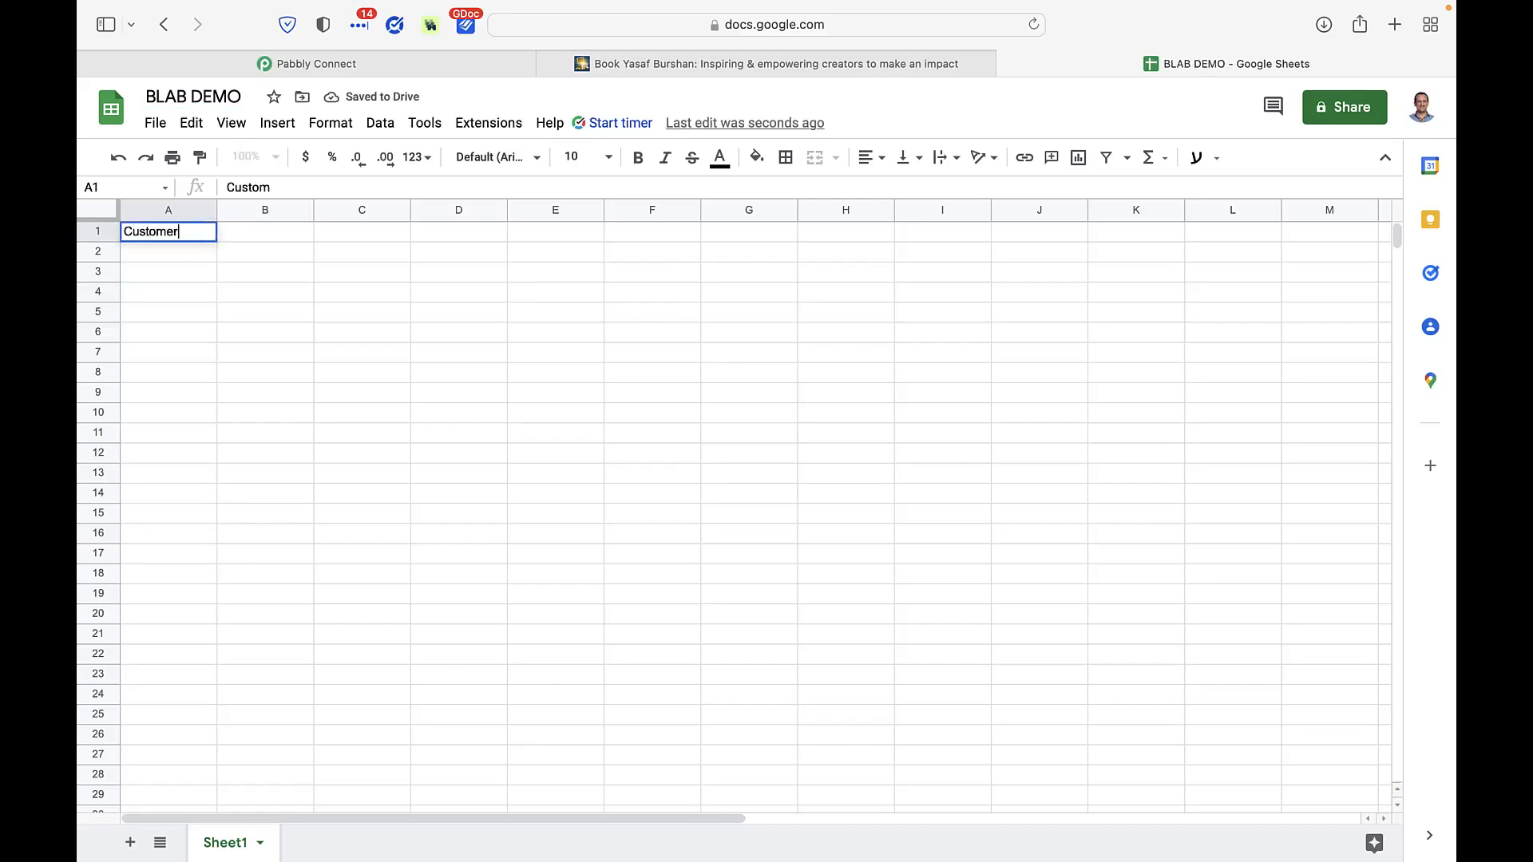
{"action": "type", "text": " Name"}
{"action": "key", "text": "Tab"}
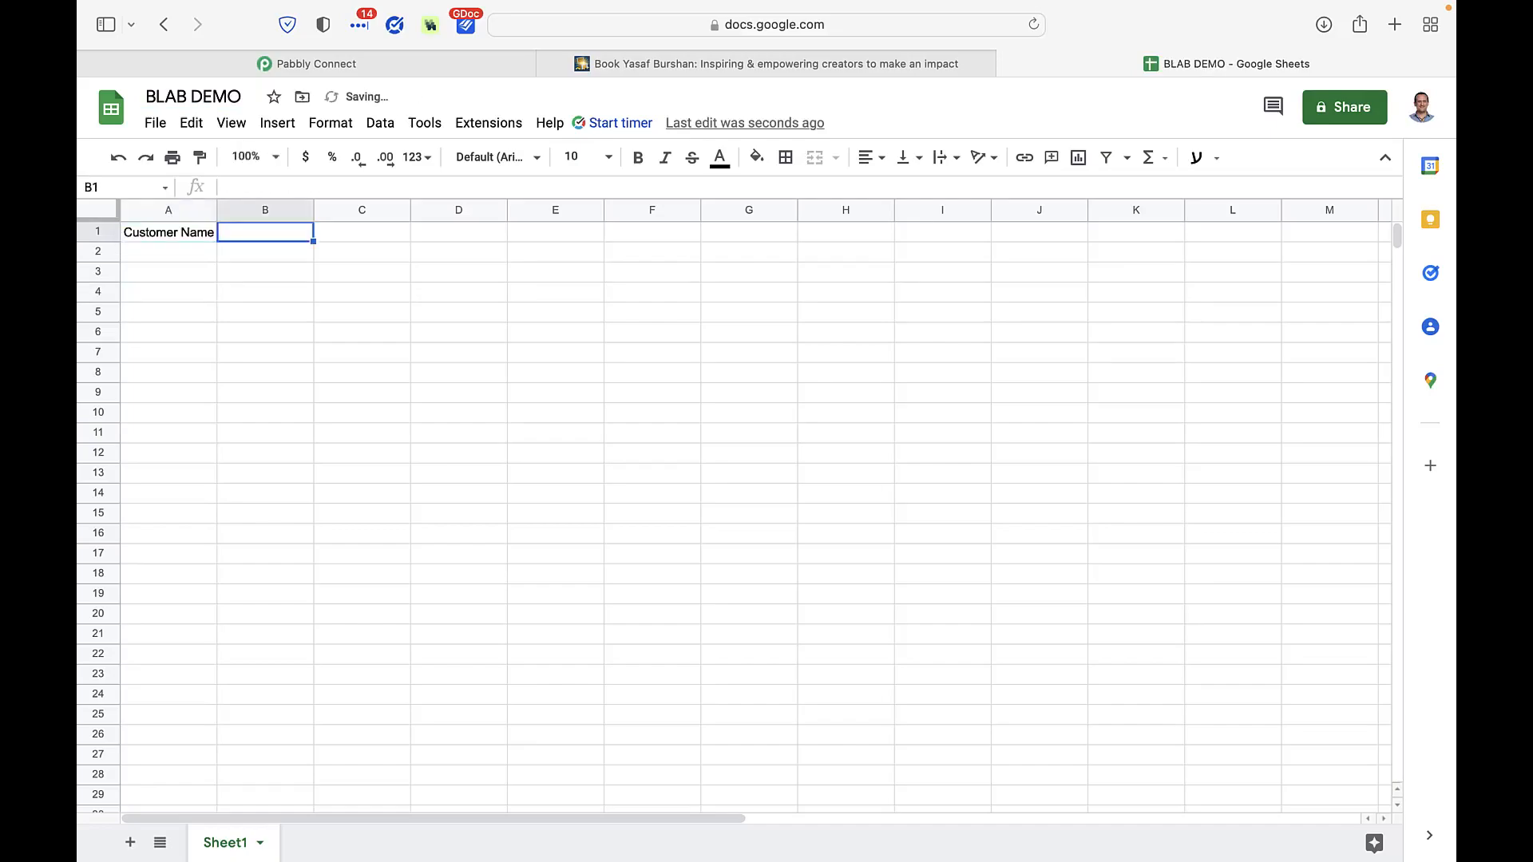
{"action": "type", "text": "Customer Email"}
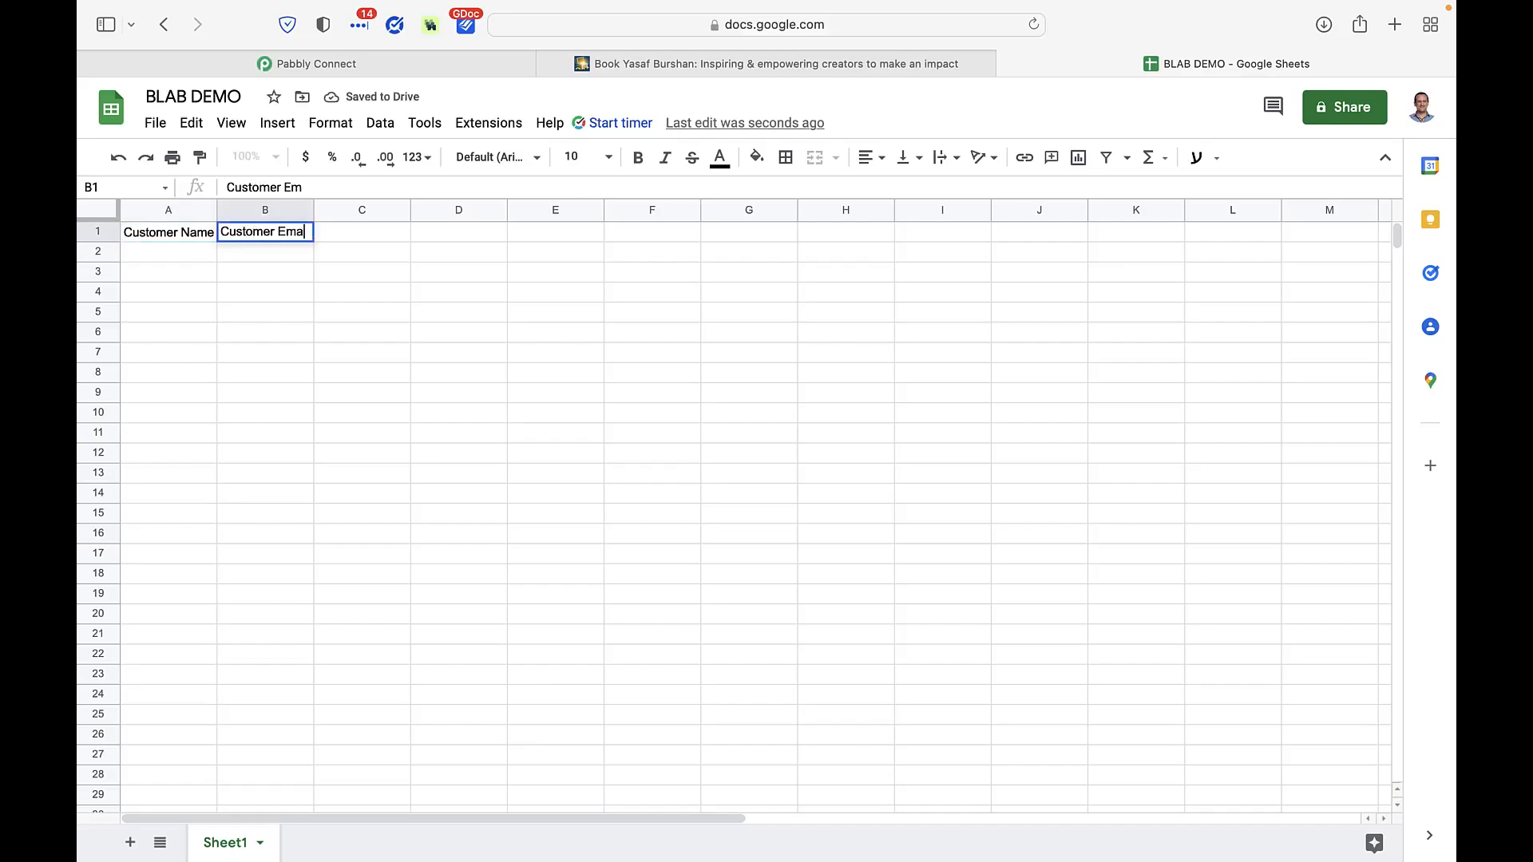
{"action": "key", "text": "Tab"}
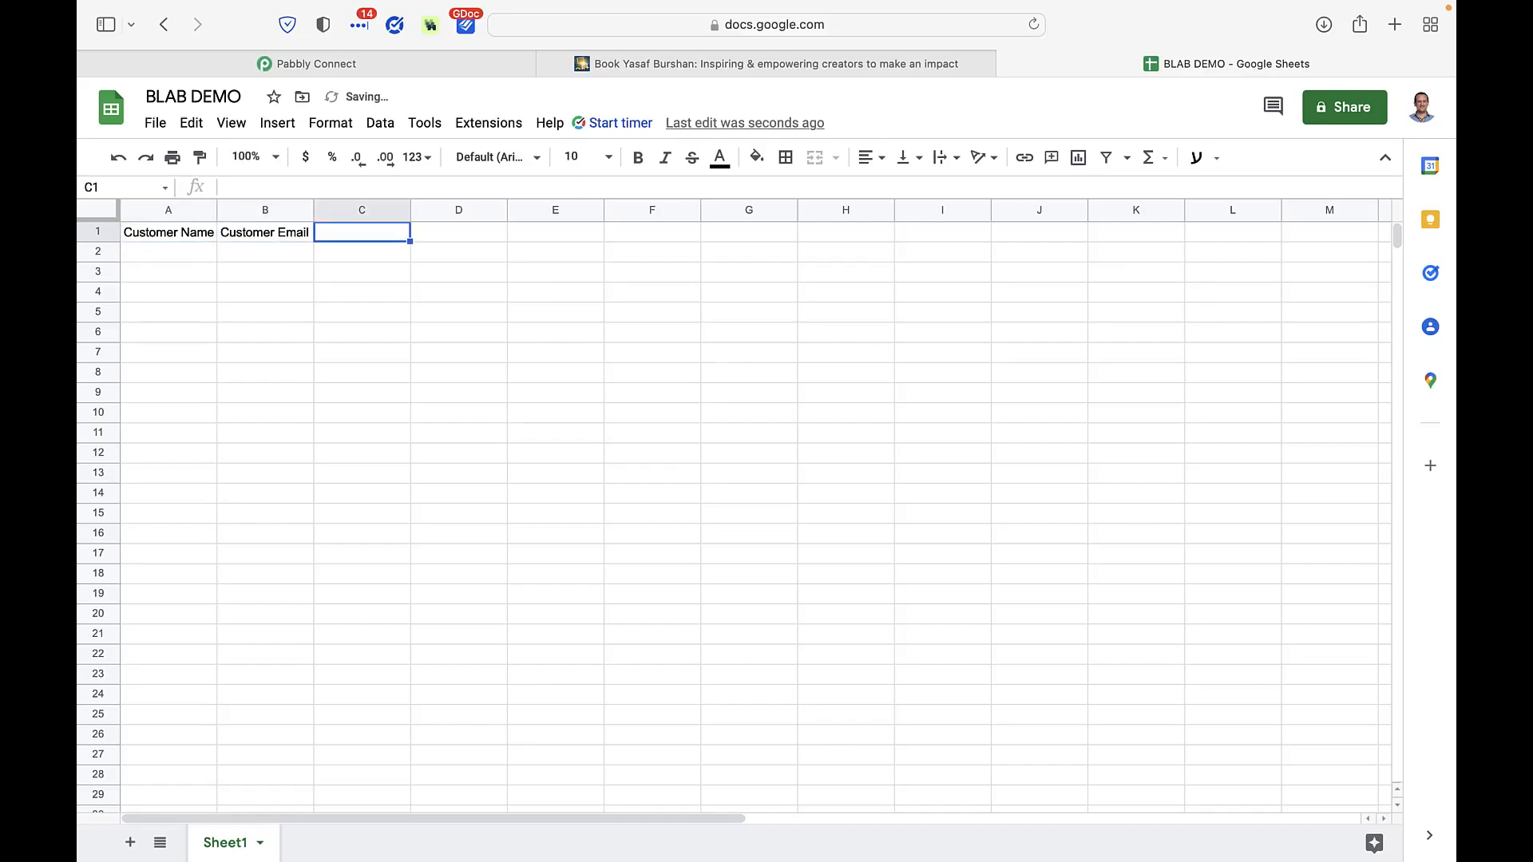
{"action": "type", "text": "Date a"}
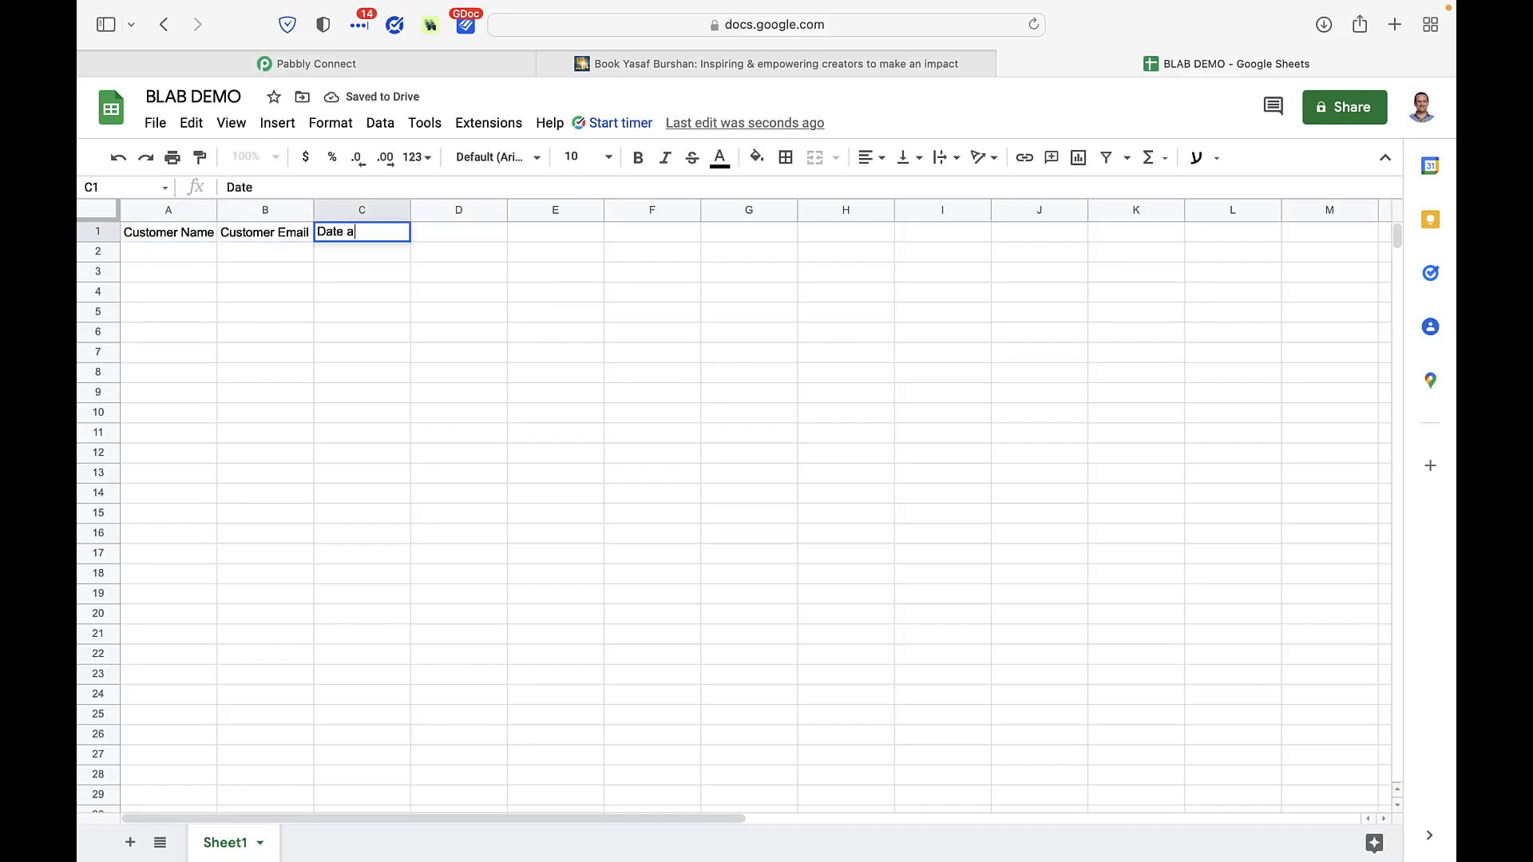
{"action": "type", "text": "nd time"}
{"action": "key", "text": "Return"}
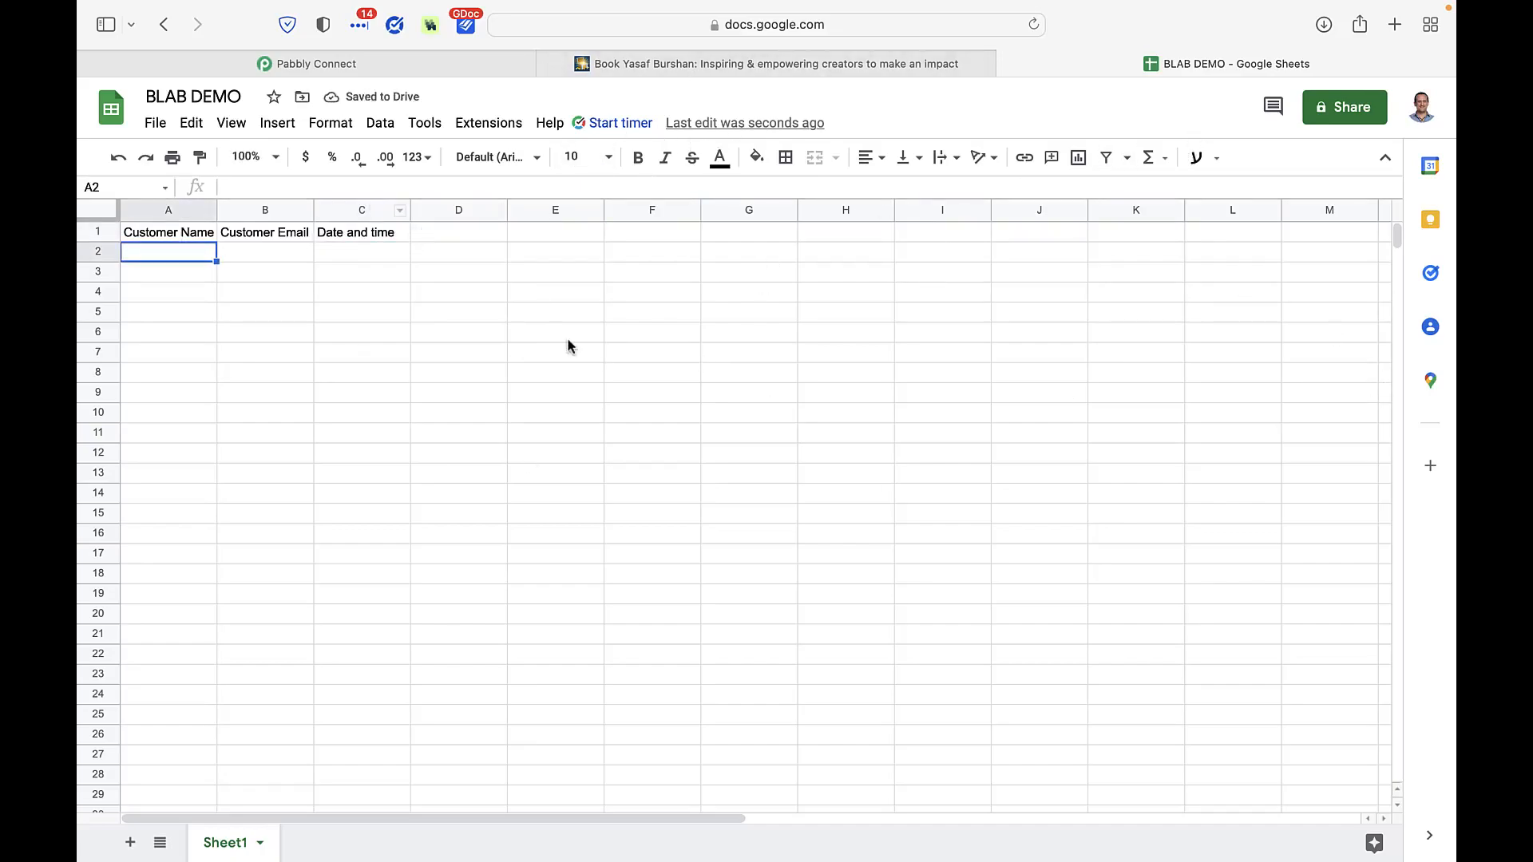
Return to the Pabbly Connect workflow and add a Google Sheets action with the Add New Row event after the last Text Parser step
{"action": "left_click", "coordinate": [487, 70]}
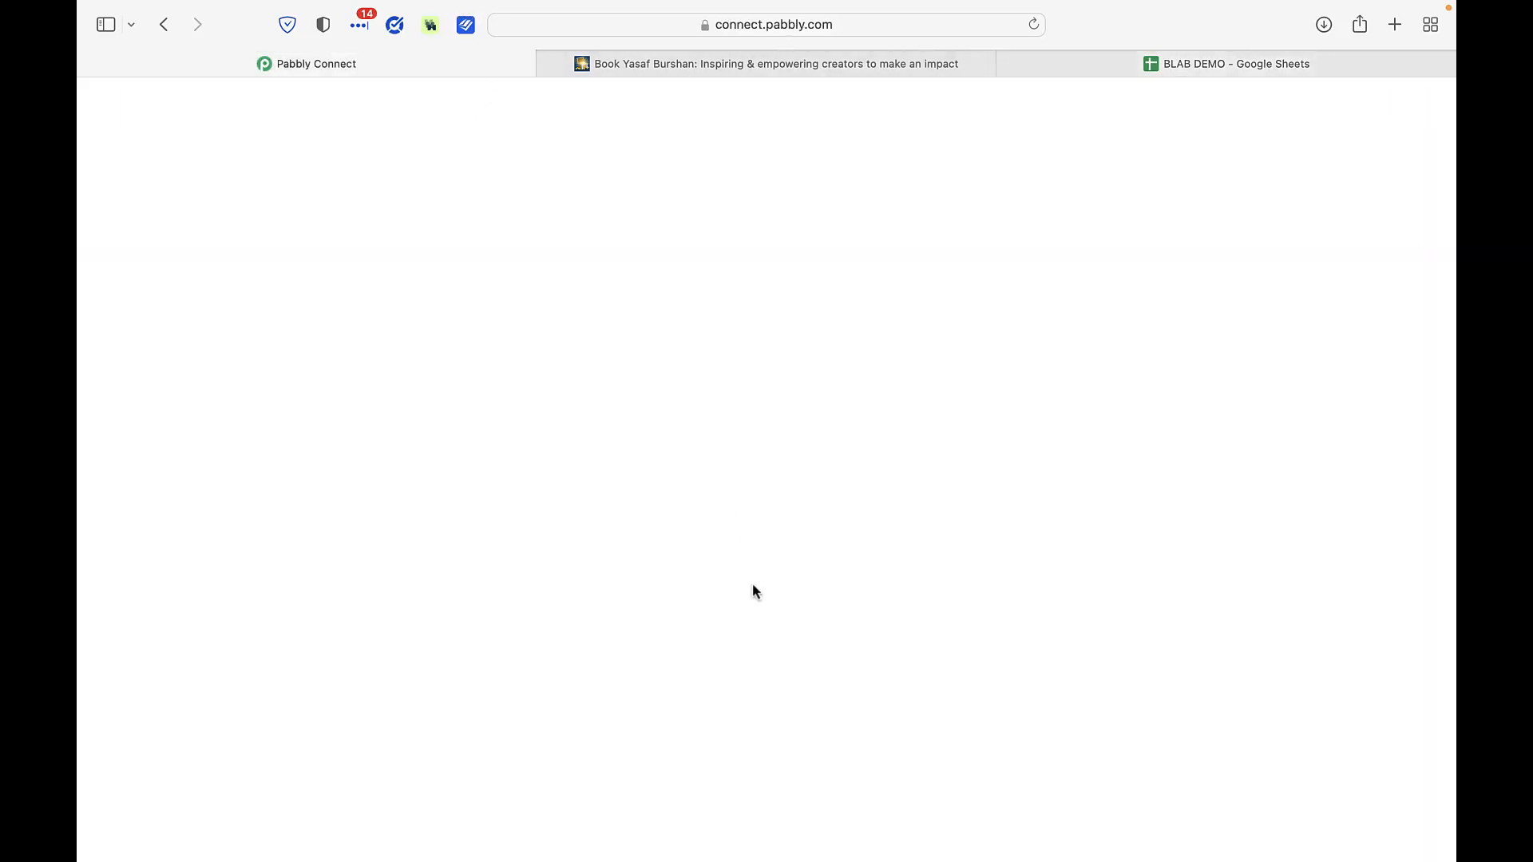
{"action": "scroll", "coordinate": [770, 568], "scroll_direction": "up", "scroll_amount": 2}
{"action": "scroll", "coordinate": [828, 633], "scroll_direction": "down", "scroll_amount": 2}
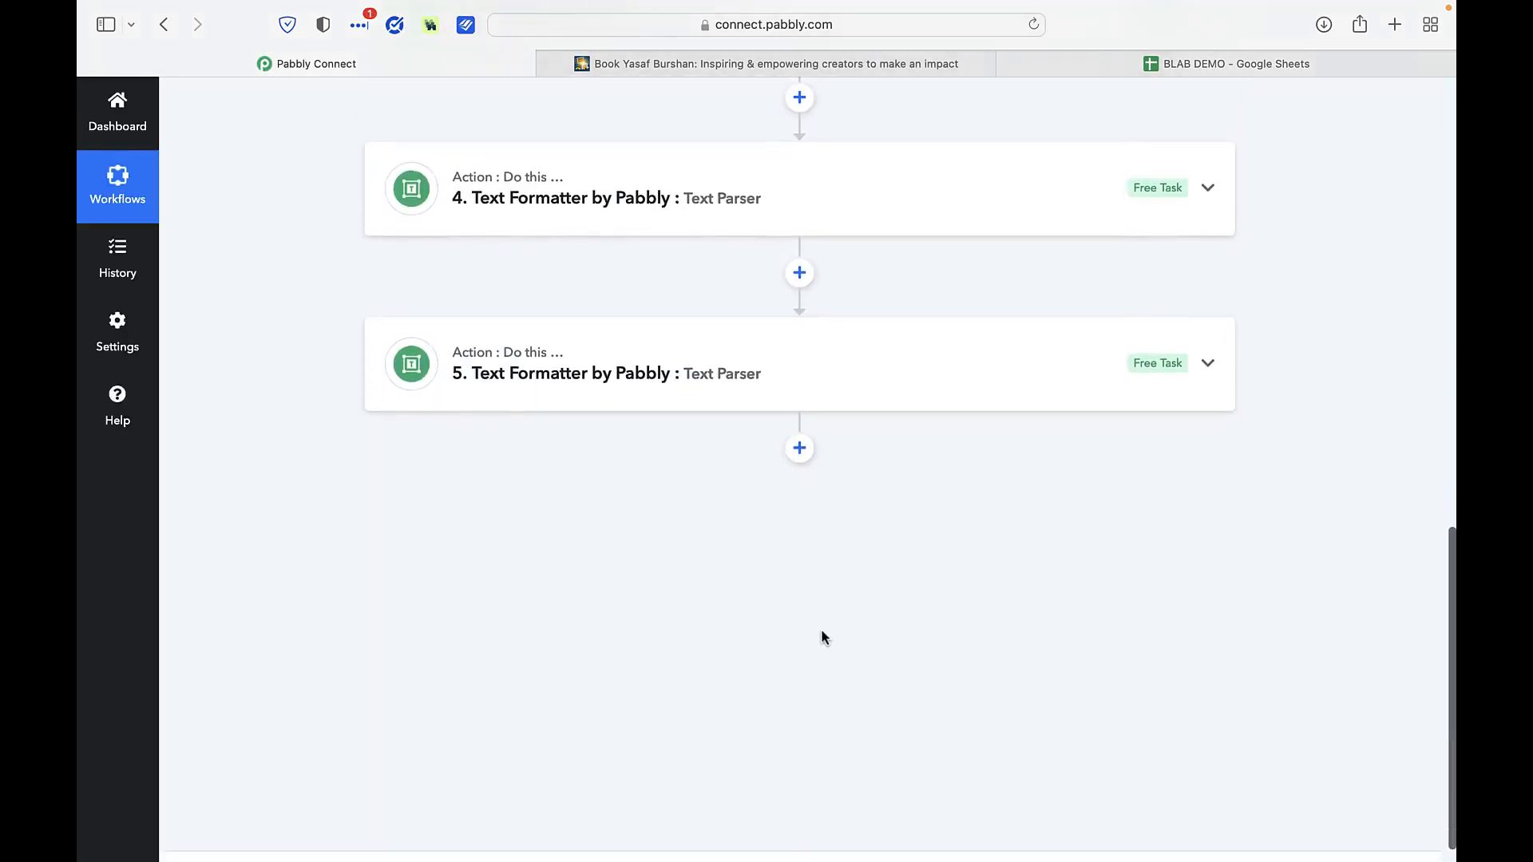
{"action": "left_click", "coordinate": [799, 448]}
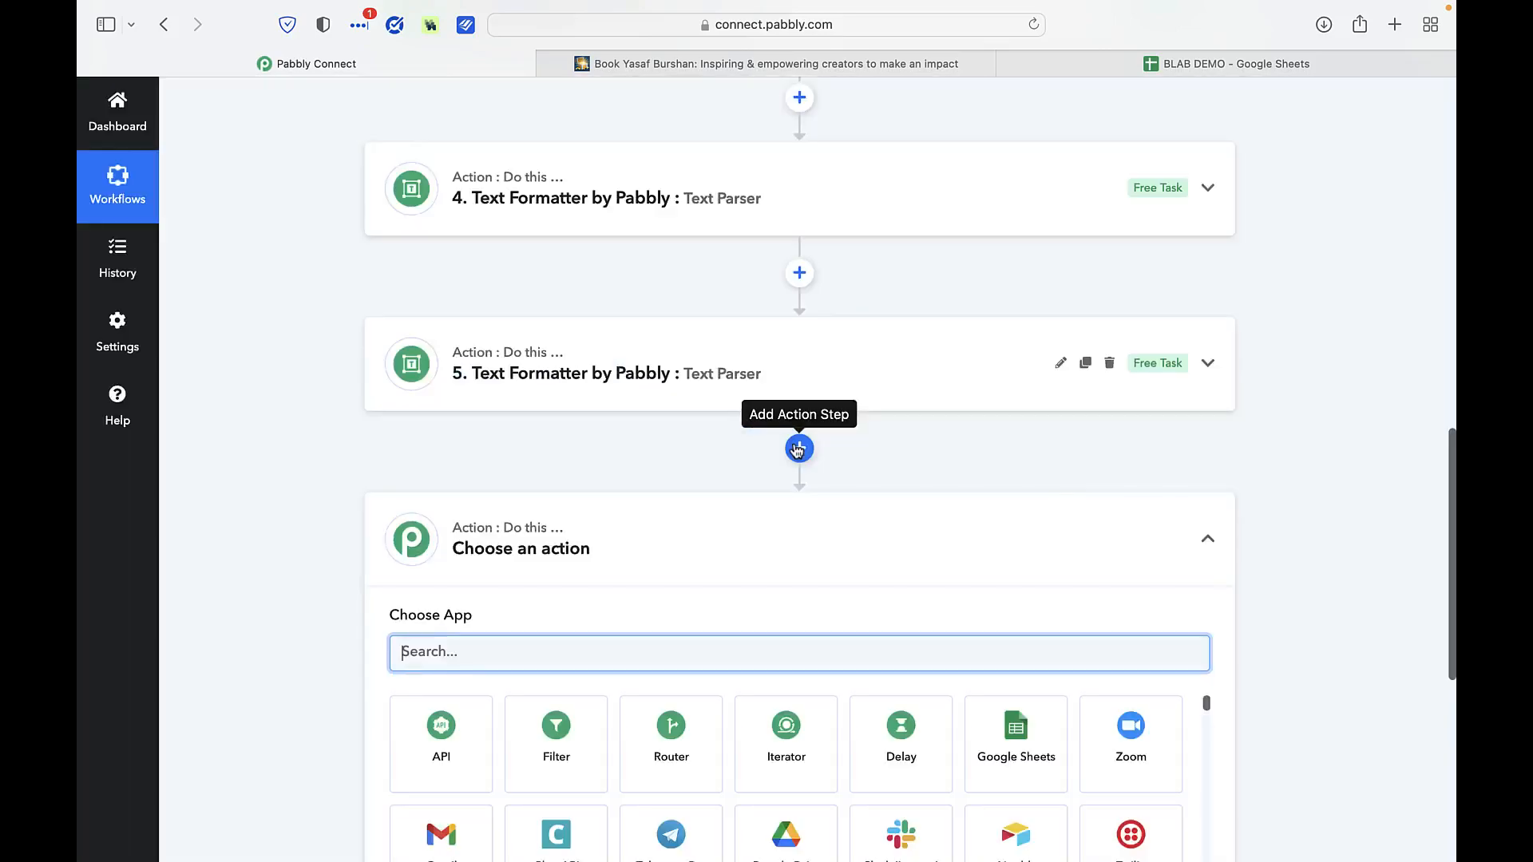
{"action": "left_click", "coordinate": [1006, 748]}
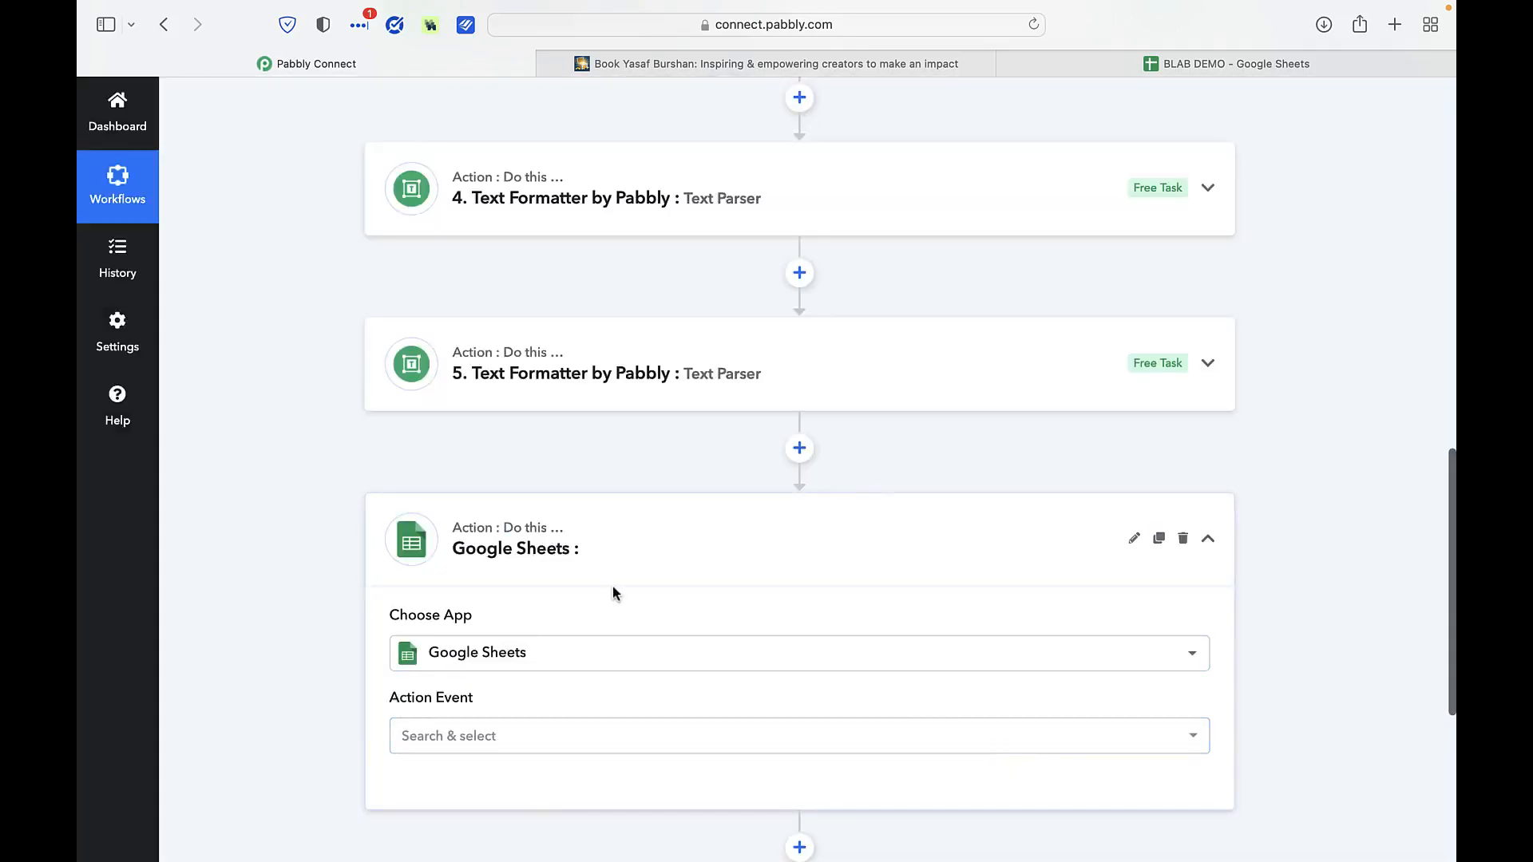
{"action": "scroll", "coordinate": [615, 593], "scroll_direction": "down", "scroll_amount": 4}
{"action": "left_click", "coordinate": [568, 595]}
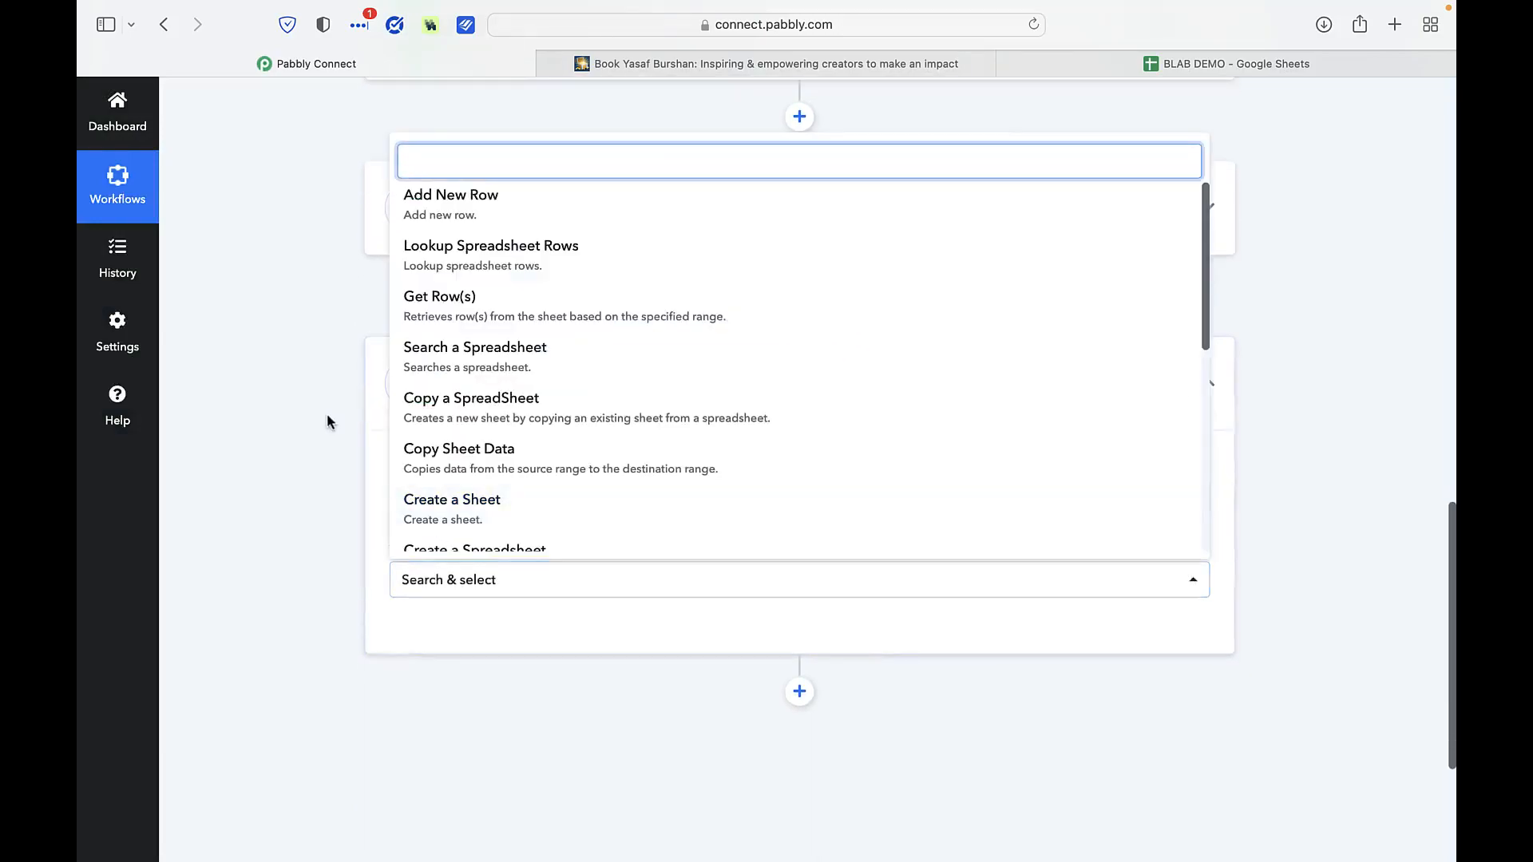
{"action": "left_click", "coordinate": [469, 212]}
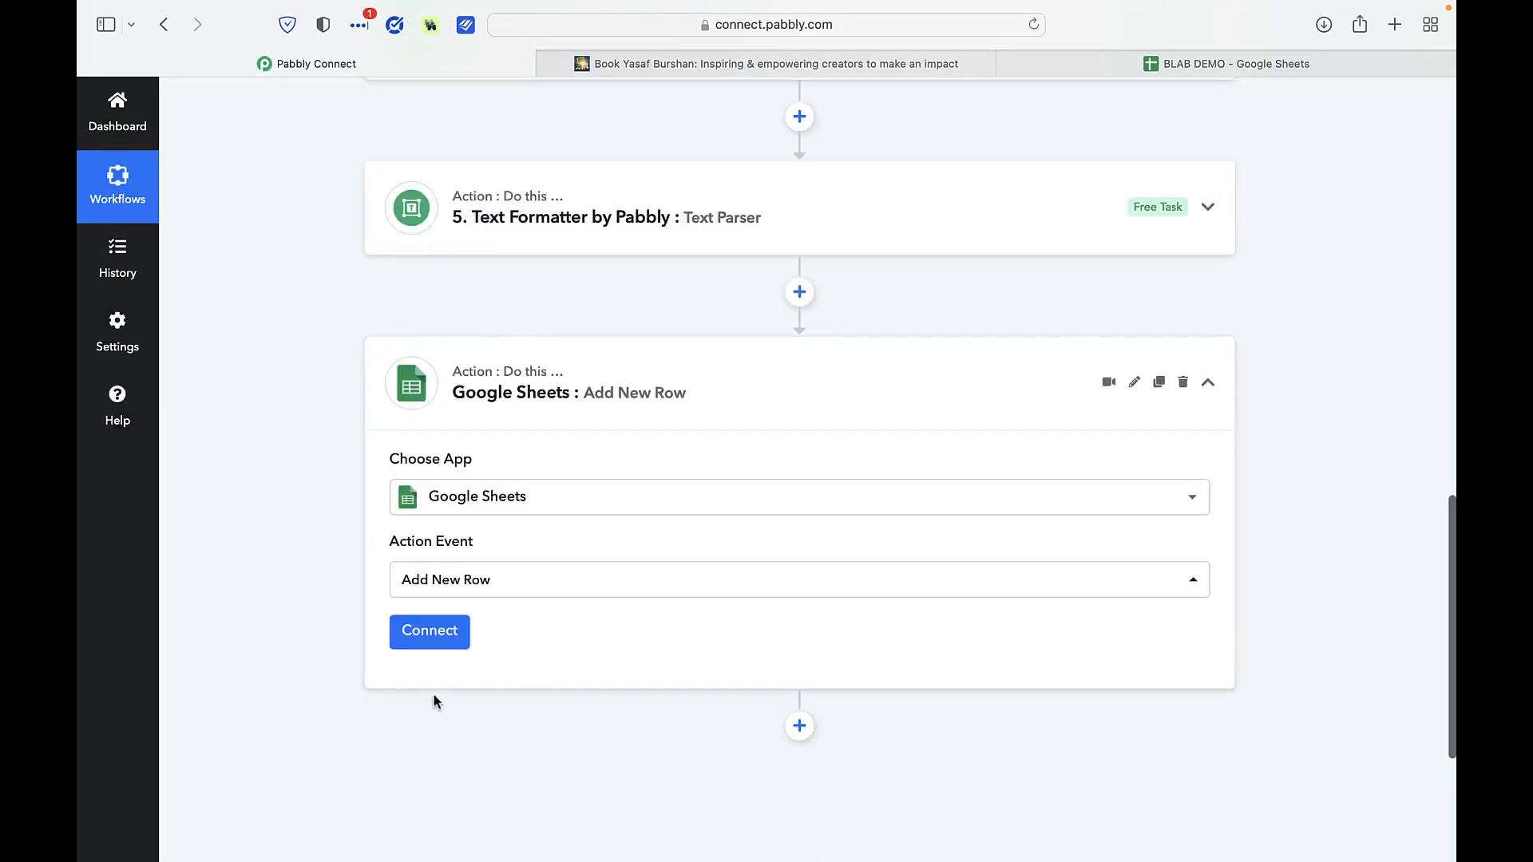
Connect the Google Sheets step using the existing connection "Credential #1" and save it
{"action": "left_click", "coordinate": [424, 633]}
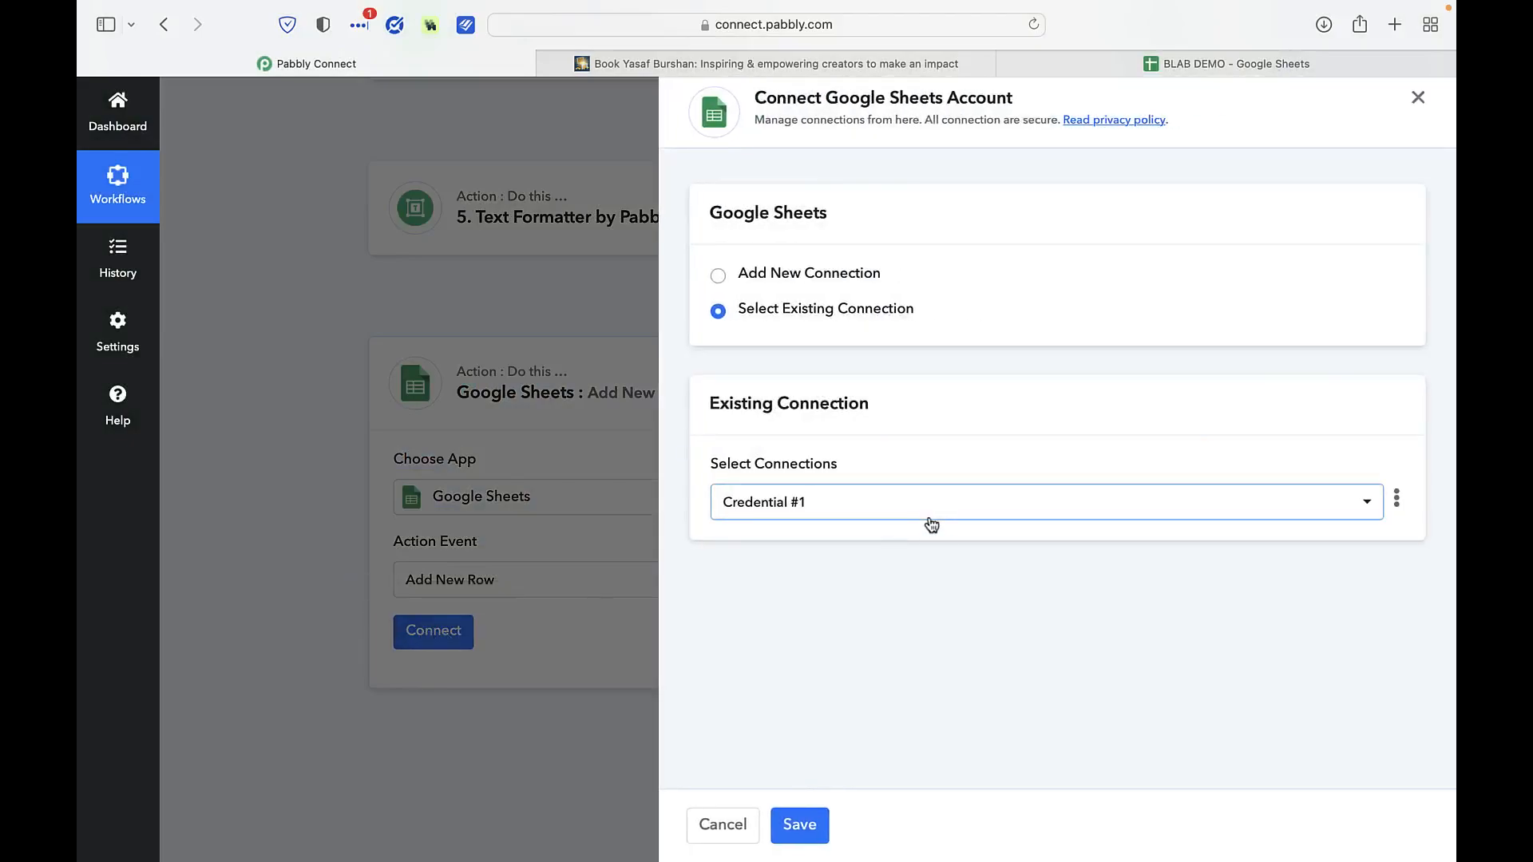
{"action": "left_click", "coordinate": [888, 514]}
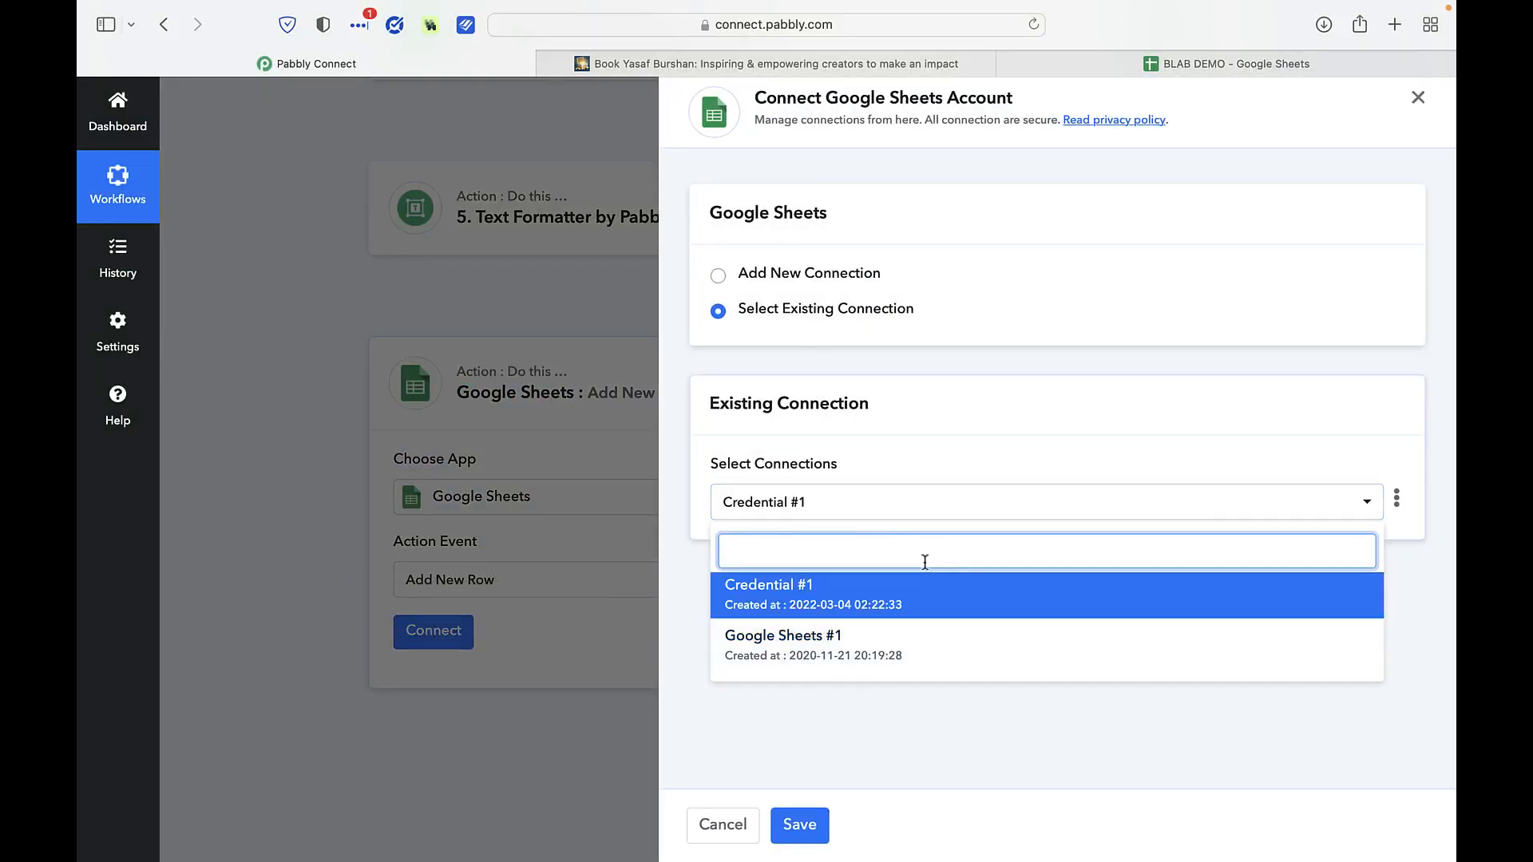
{"action": "left_click", "coordinate": [882, 595]}
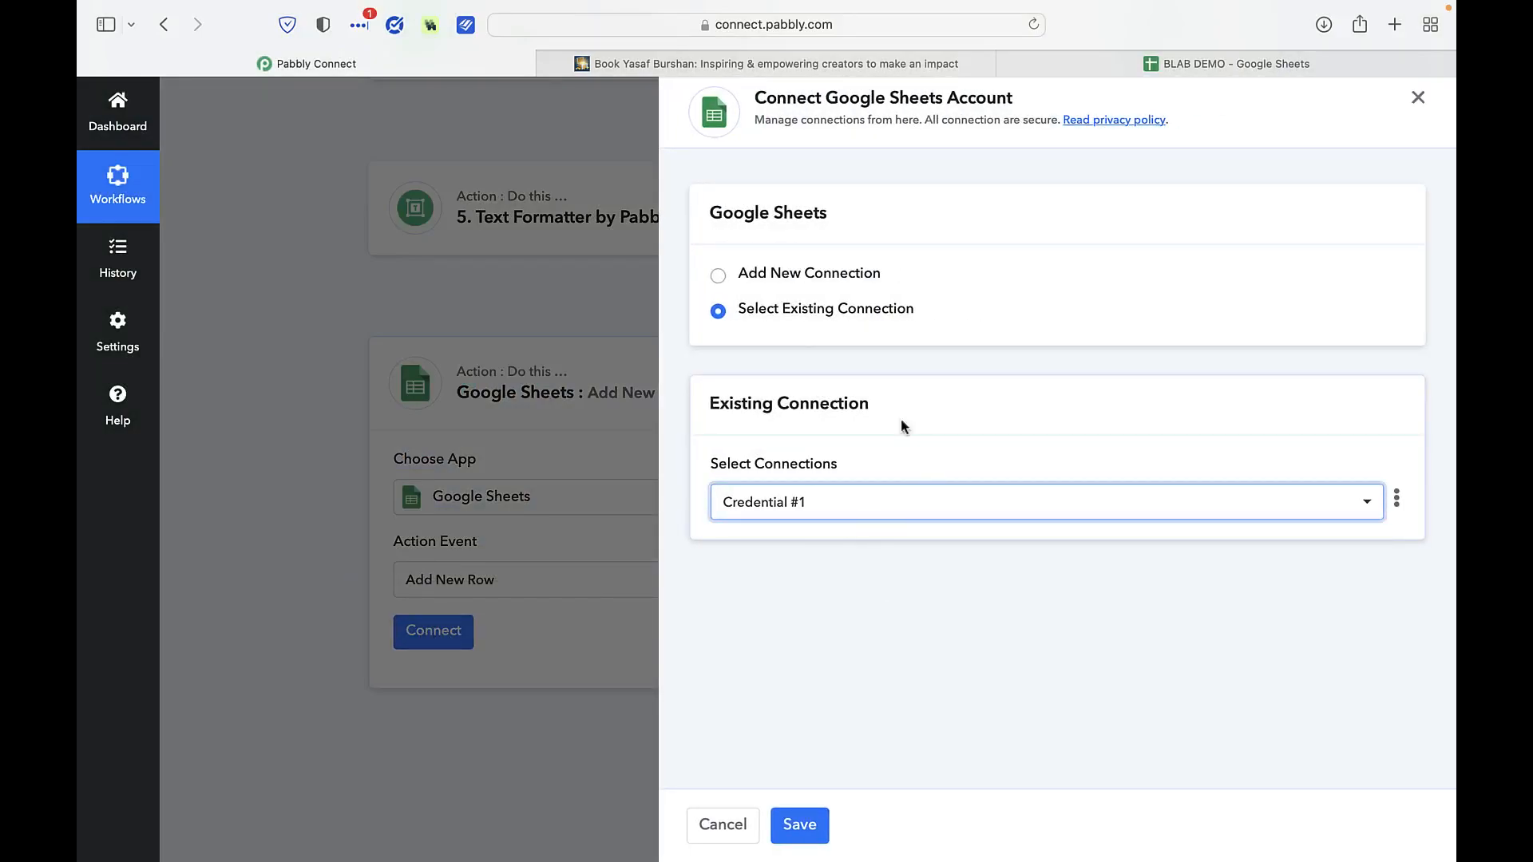
{"action": "left_click", "coordinate": [801, 830]}
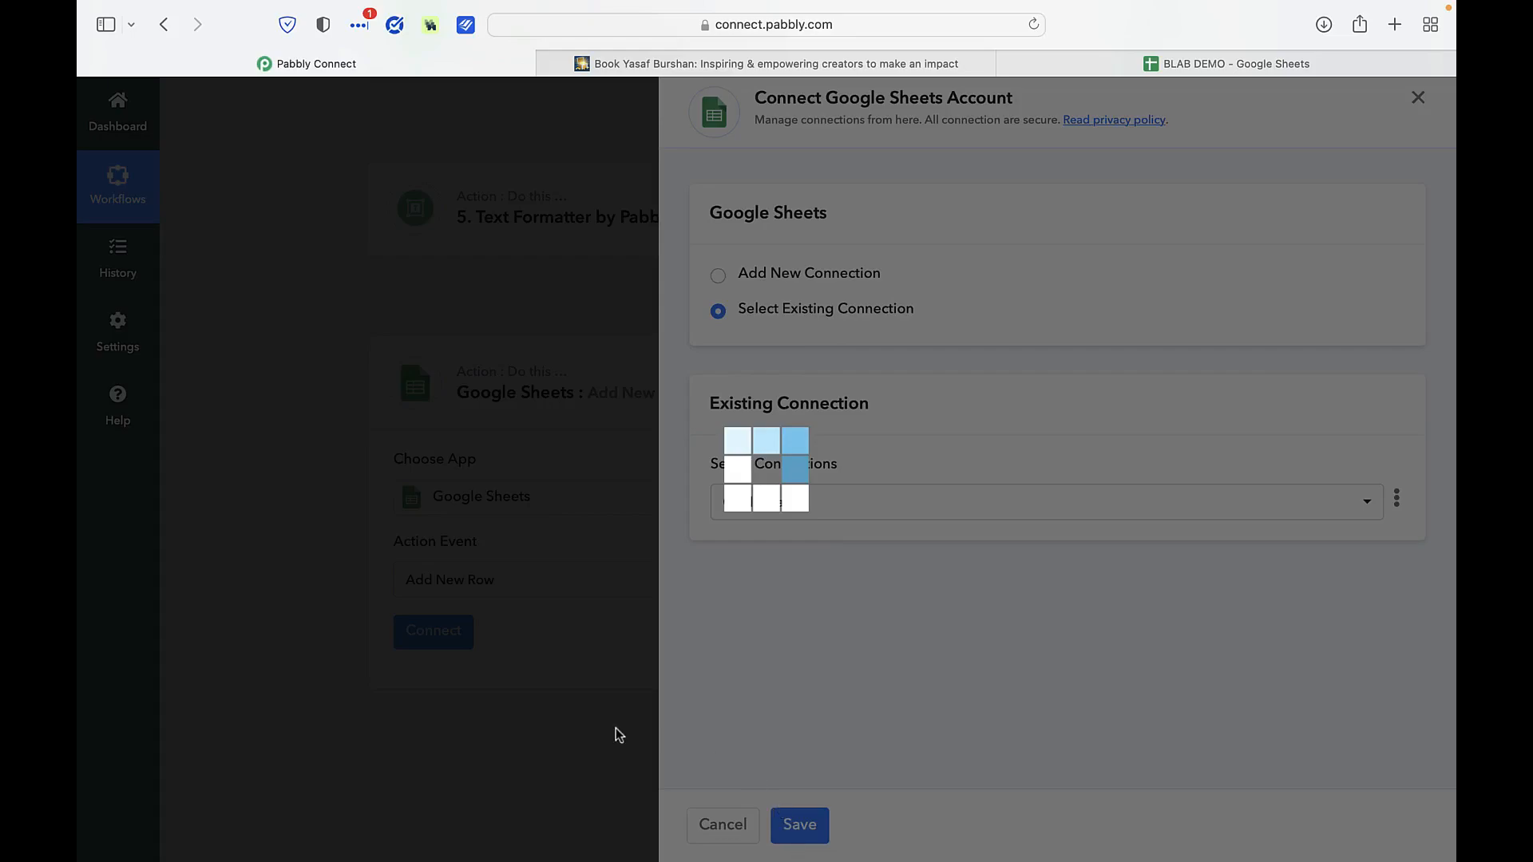
Choose "BLAB DEMO" as the Google Sheets step's spreadsheet and review its column fields
{"action": "scroll", "coordinate": [526, 577], "scroll_direction": "down", "scroll_amount": 3}
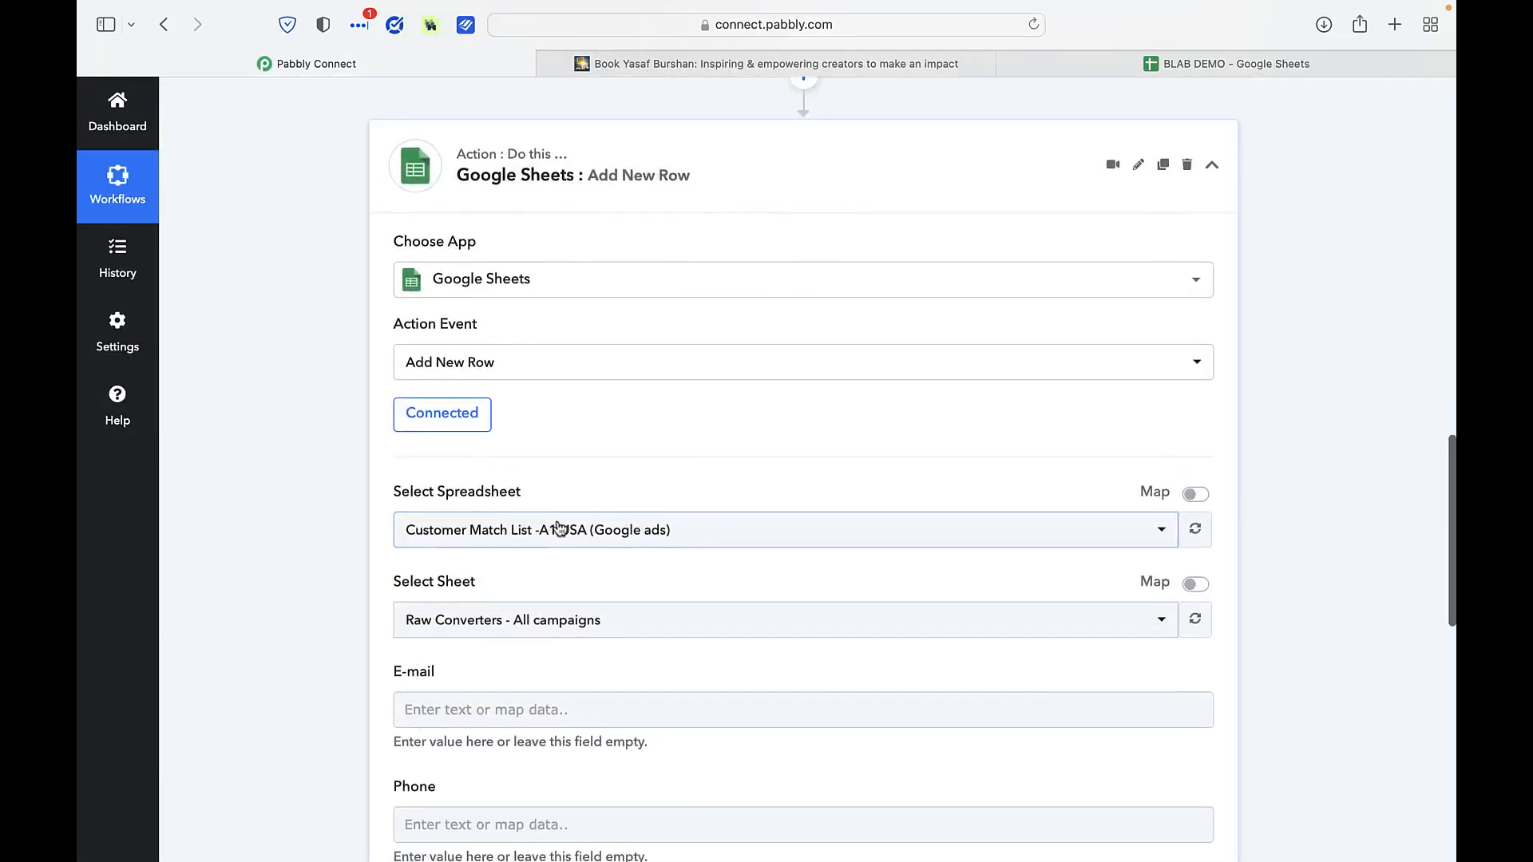
{"action": "left_click", "coordinate": [439, 530]}
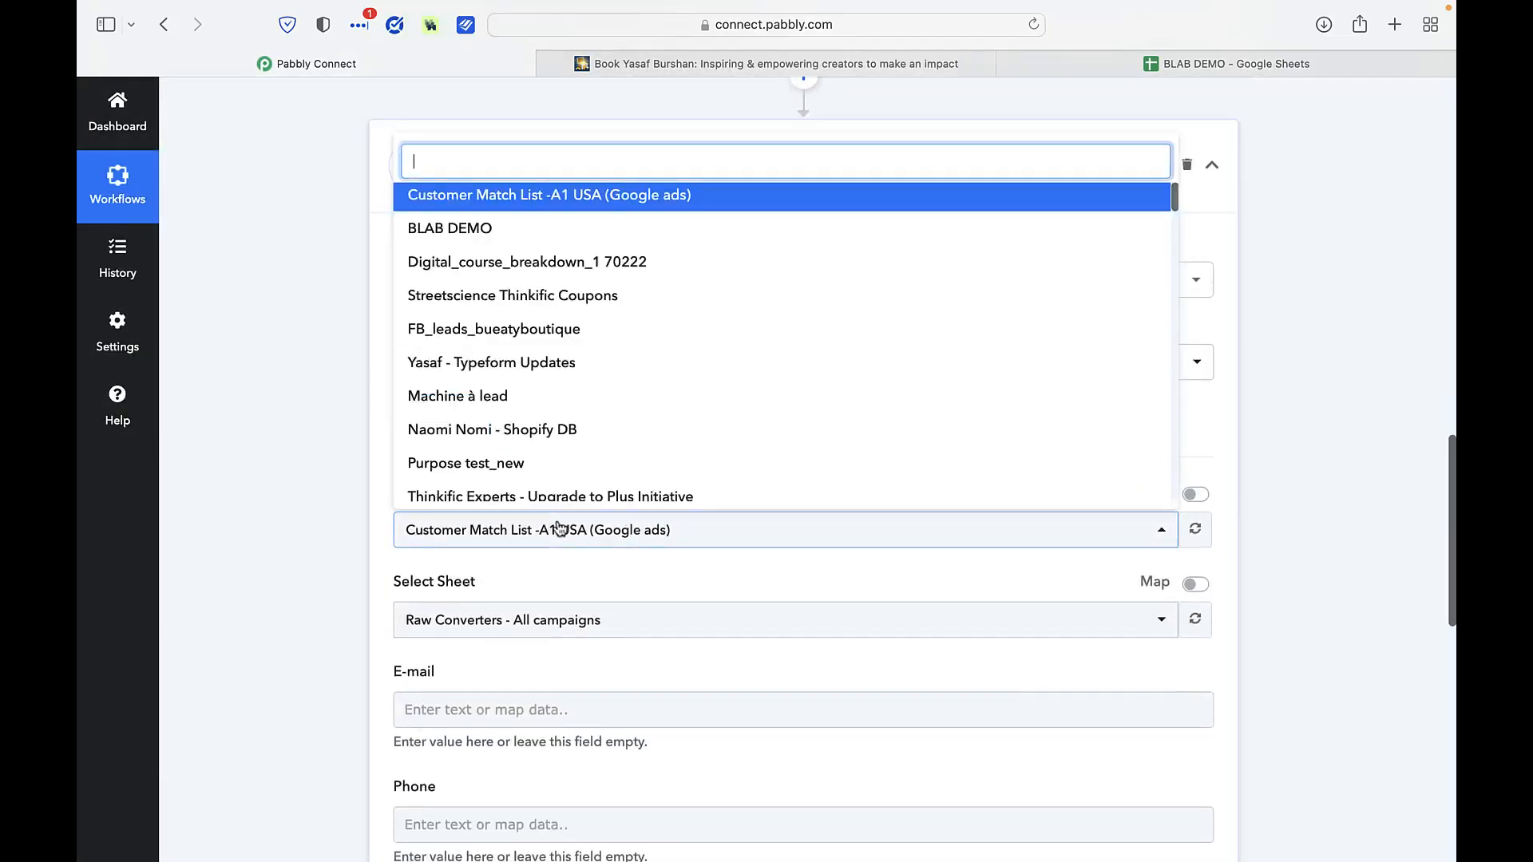
{"action": "left_click", "coordinate": [479, 236]}
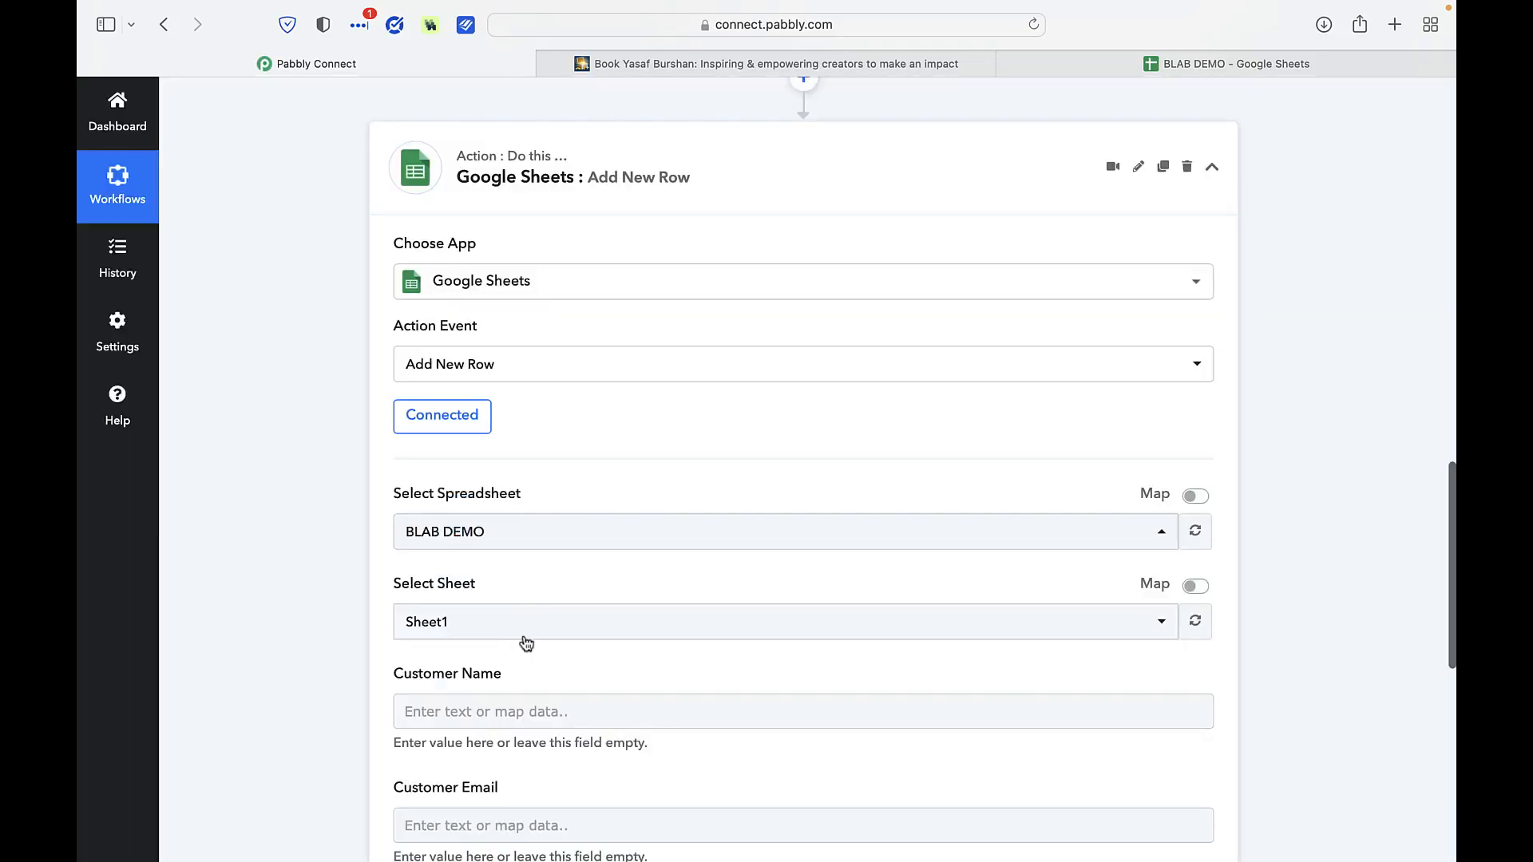
{"action": "scroll", "coordinate": [486, 627], "scroll_direction": "down", "scroll_amount": 3}
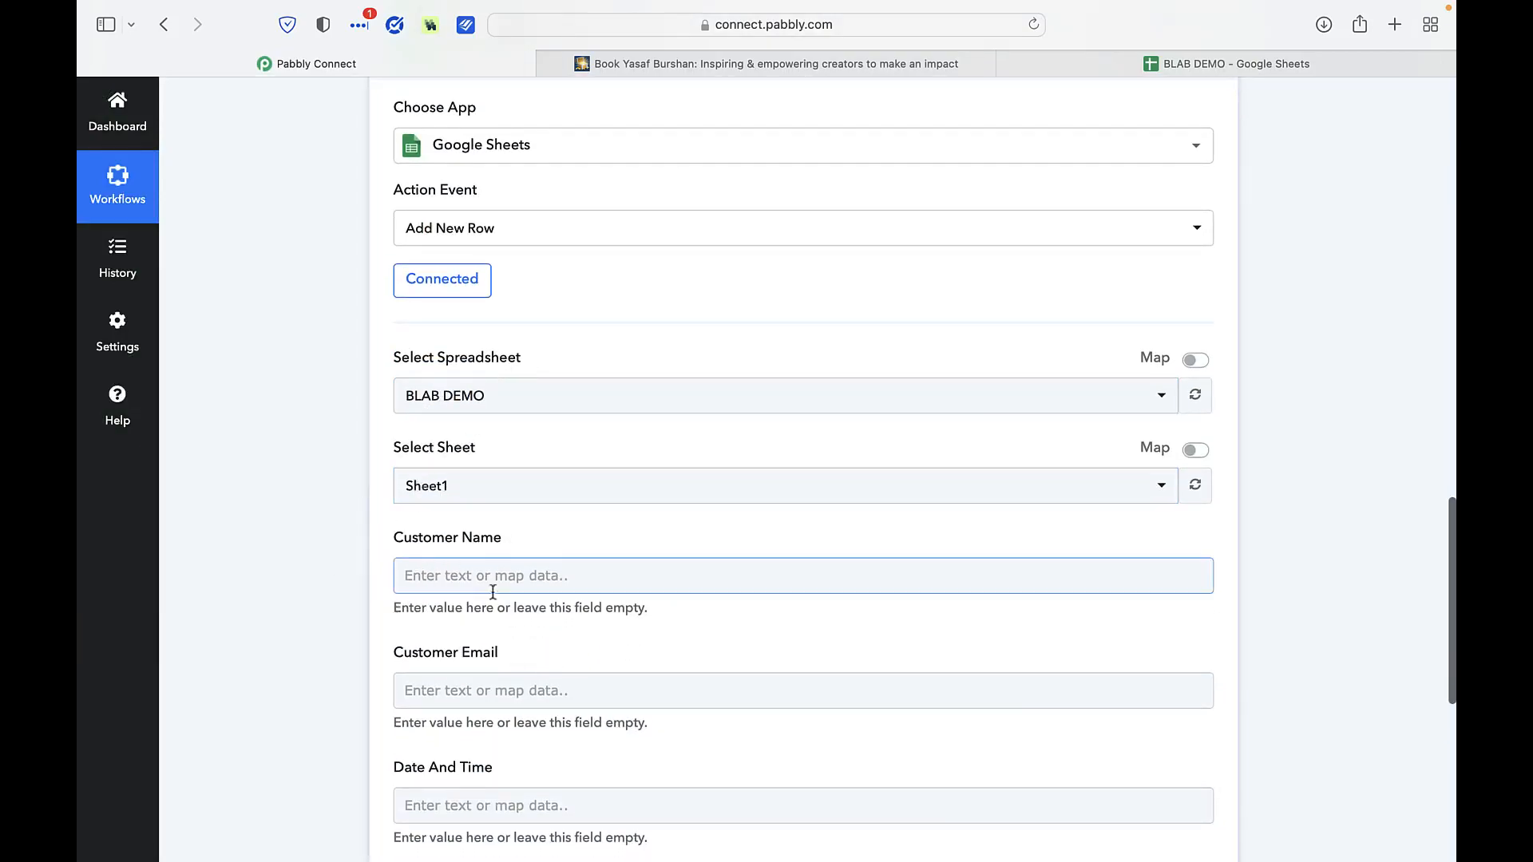
{"action": "scroll", "coordinate": [331, 700], "scroll_direction": "down", "scroll_amount": 2}
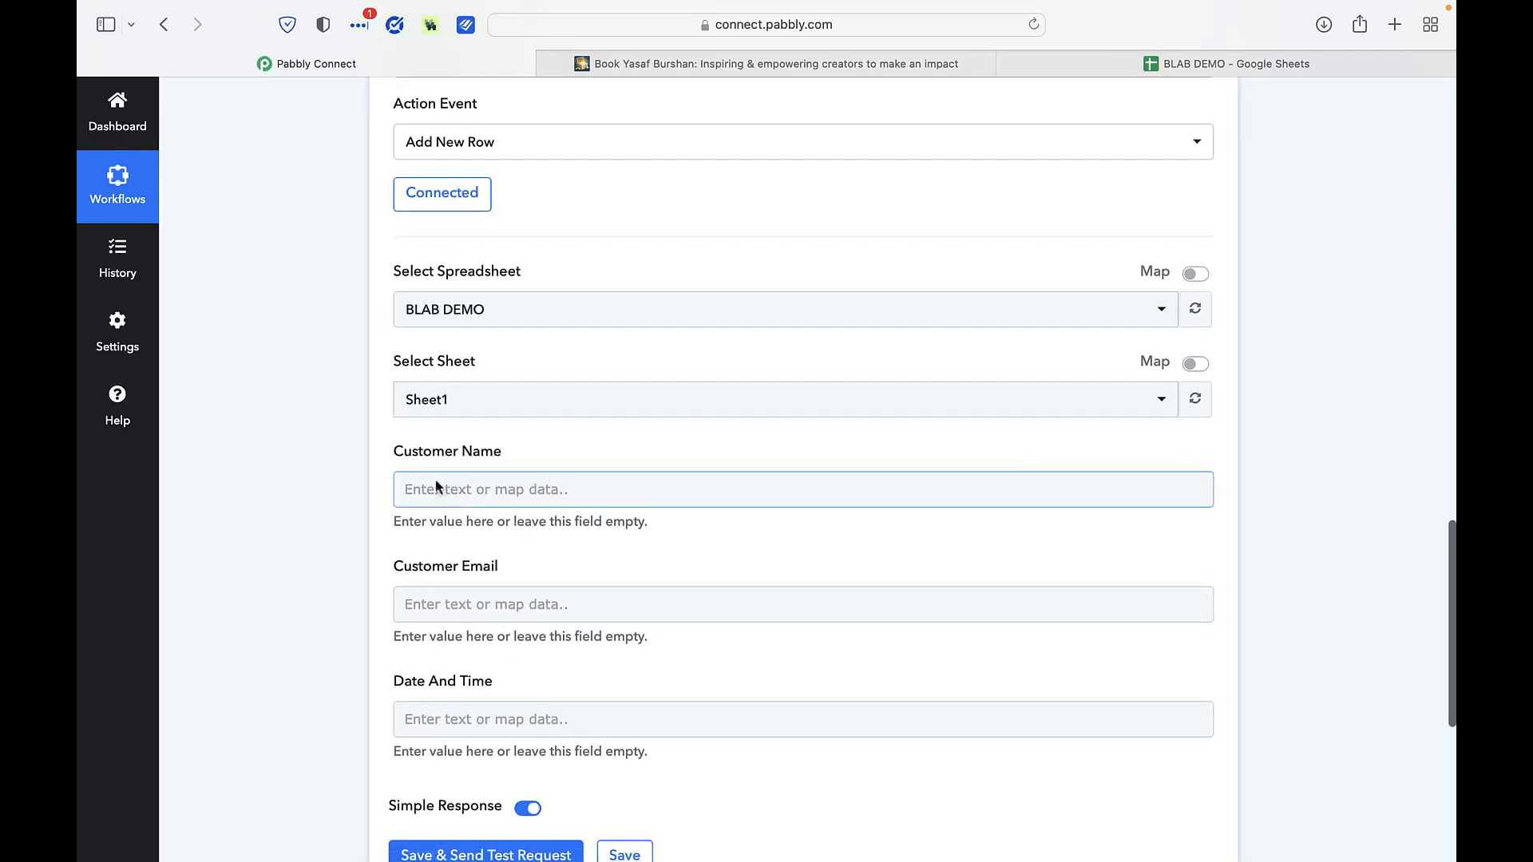
Map the Customer Name field to the Result of the step 3 Text Parser
{"action": "left_click", "coordinate": [507, 489]}
{"action": "scroll", "coordinate": [692, 730], "scroll_direction": "down", "scroll_amount": 2}
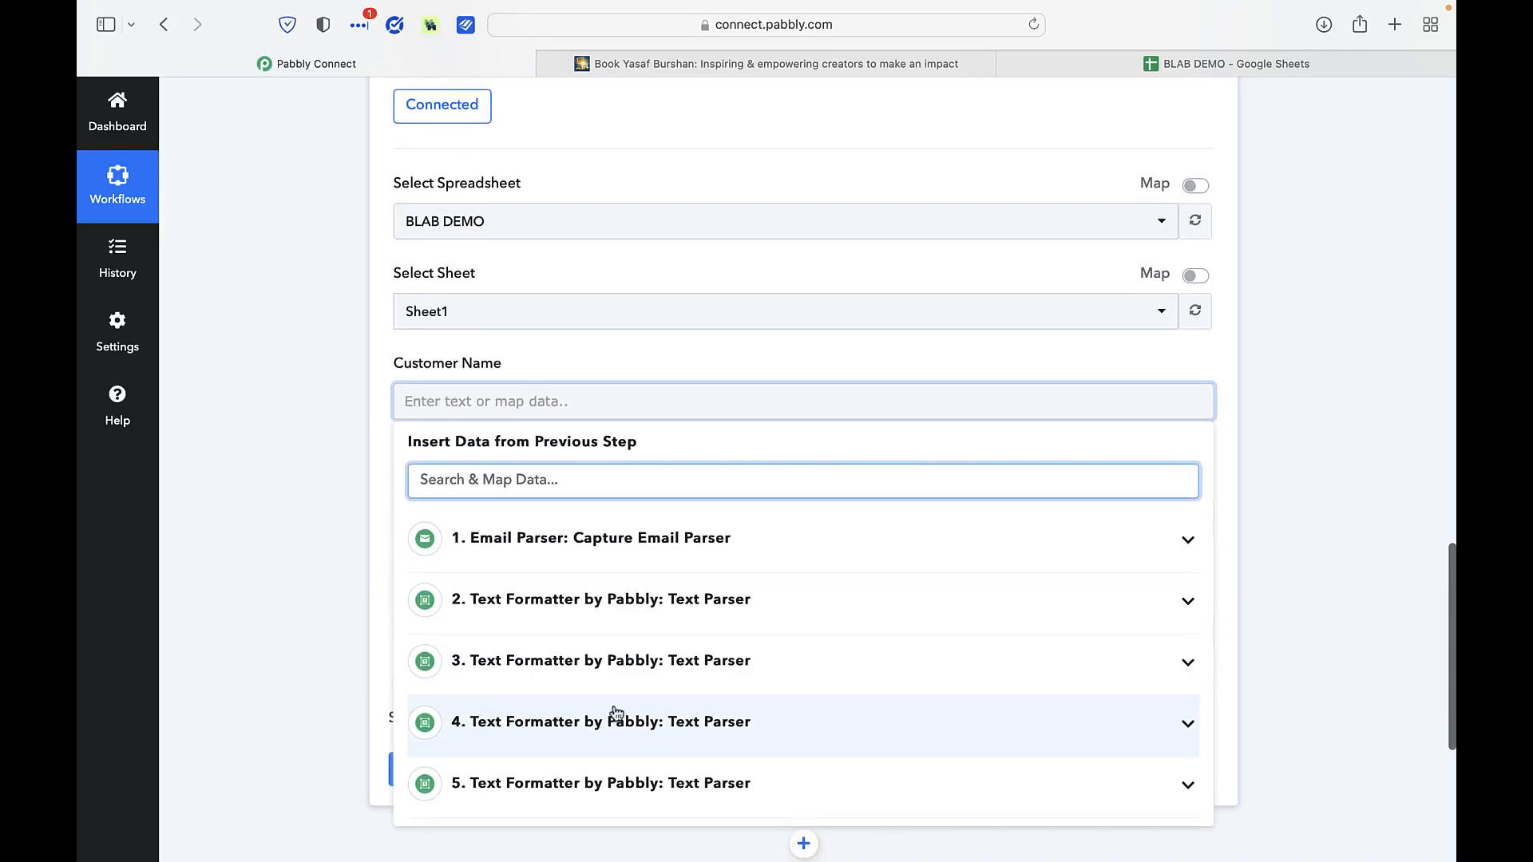
{"action": "left_click", "coordinate": [623, 661]}
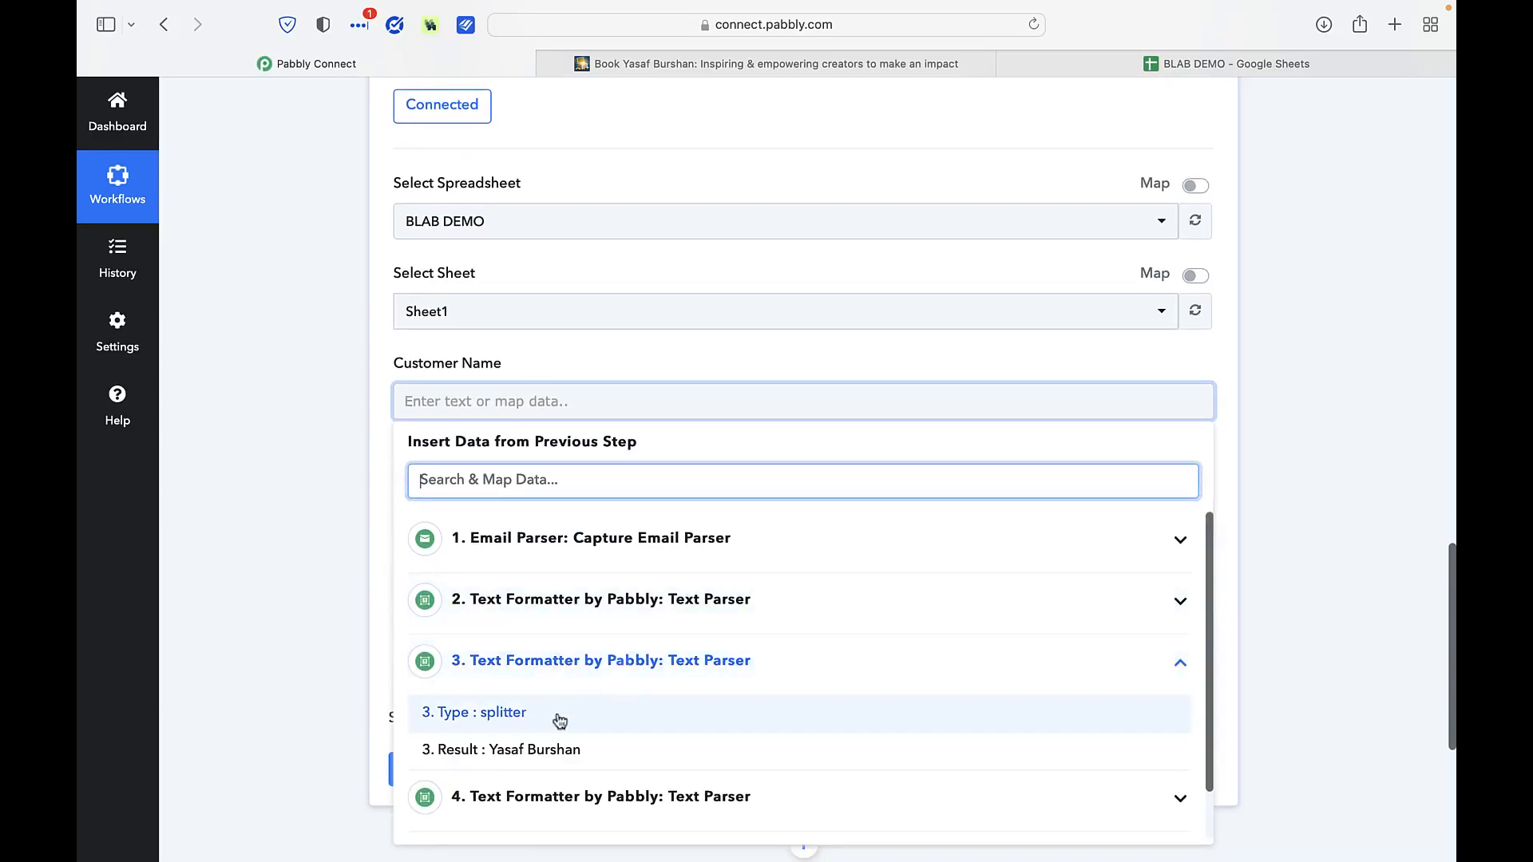
{"action": "left_click", "coordinate": [563, 750]}
{"action": "left_click", "coordinate": [301, 487]}
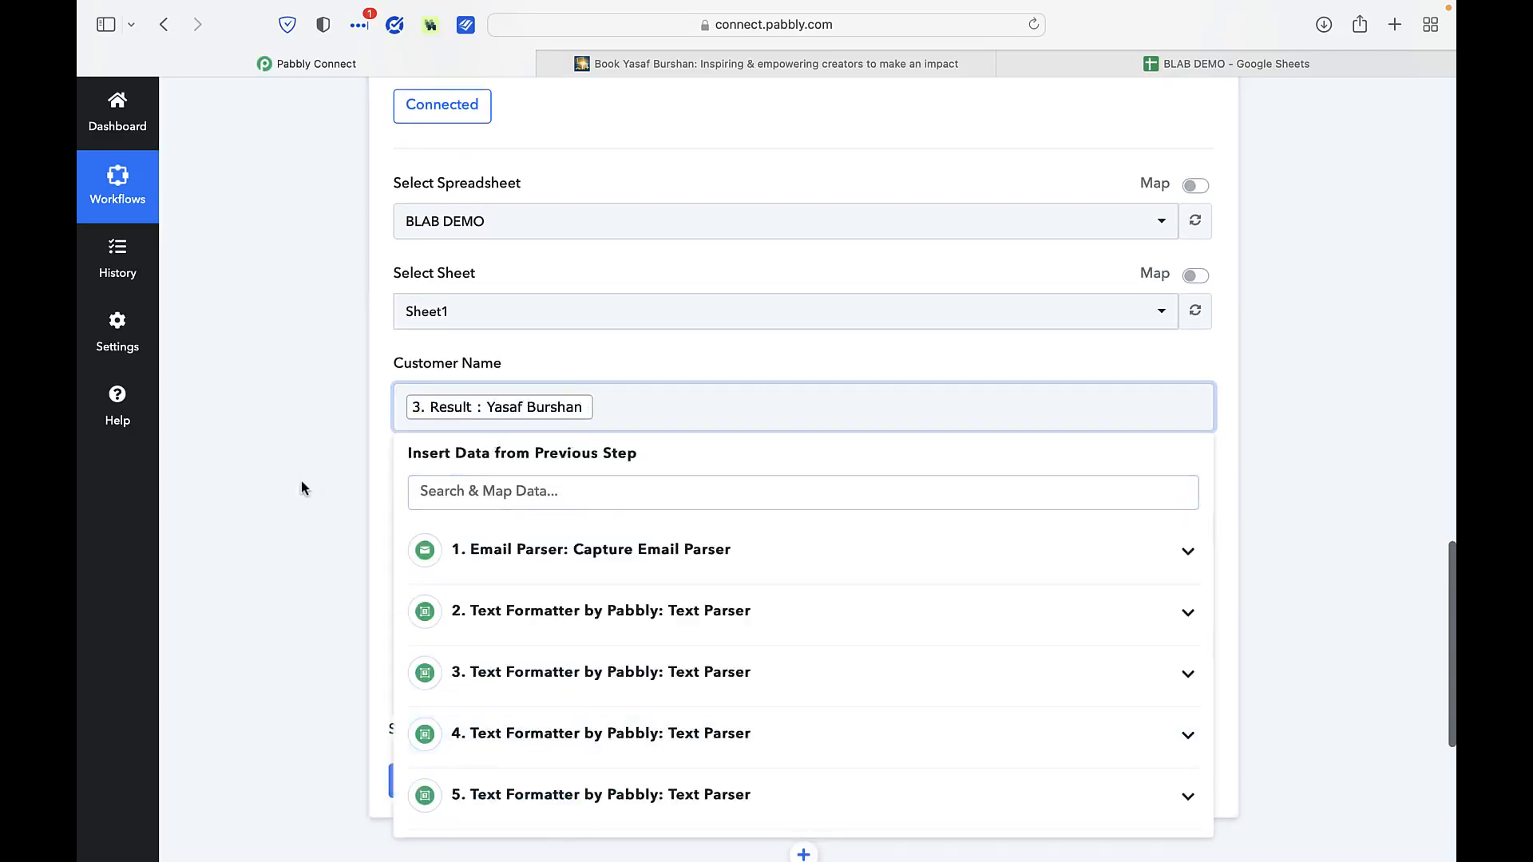
Map the Customer Email field to the Result of the step 4 Text Parser
{"action": "left_click", "coordinate": [496, 534]}
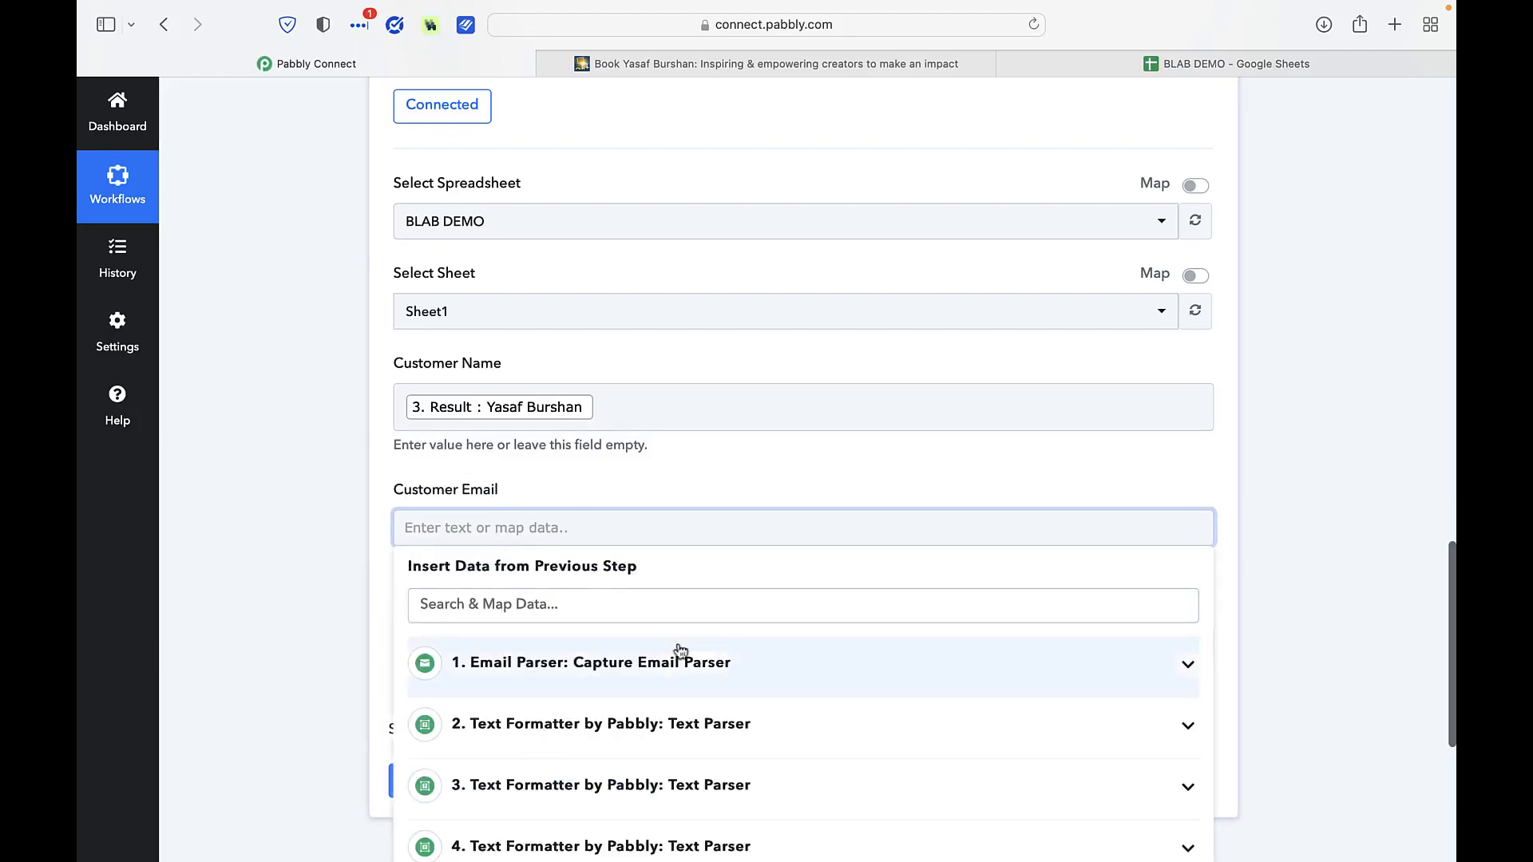
{"action": "left_click", "coordinate": [703, 723]}
{"action": "scroll", "coordinate": [794, 634], "scroll_direction": "down", "scroll_amount": 2}
{"action": "left_click", "coordinate": [718, 724]}
{"action": "scroll", "coordinate": [763, 694], "scroll_direction": "down", "scroll_amount": 3}
{"action": "left_click", "coordinate": [708, 739]}
{"action": "scroll", "coordinate": [496, 825], "scroll_direction": "down", "scroll_amount": 2}
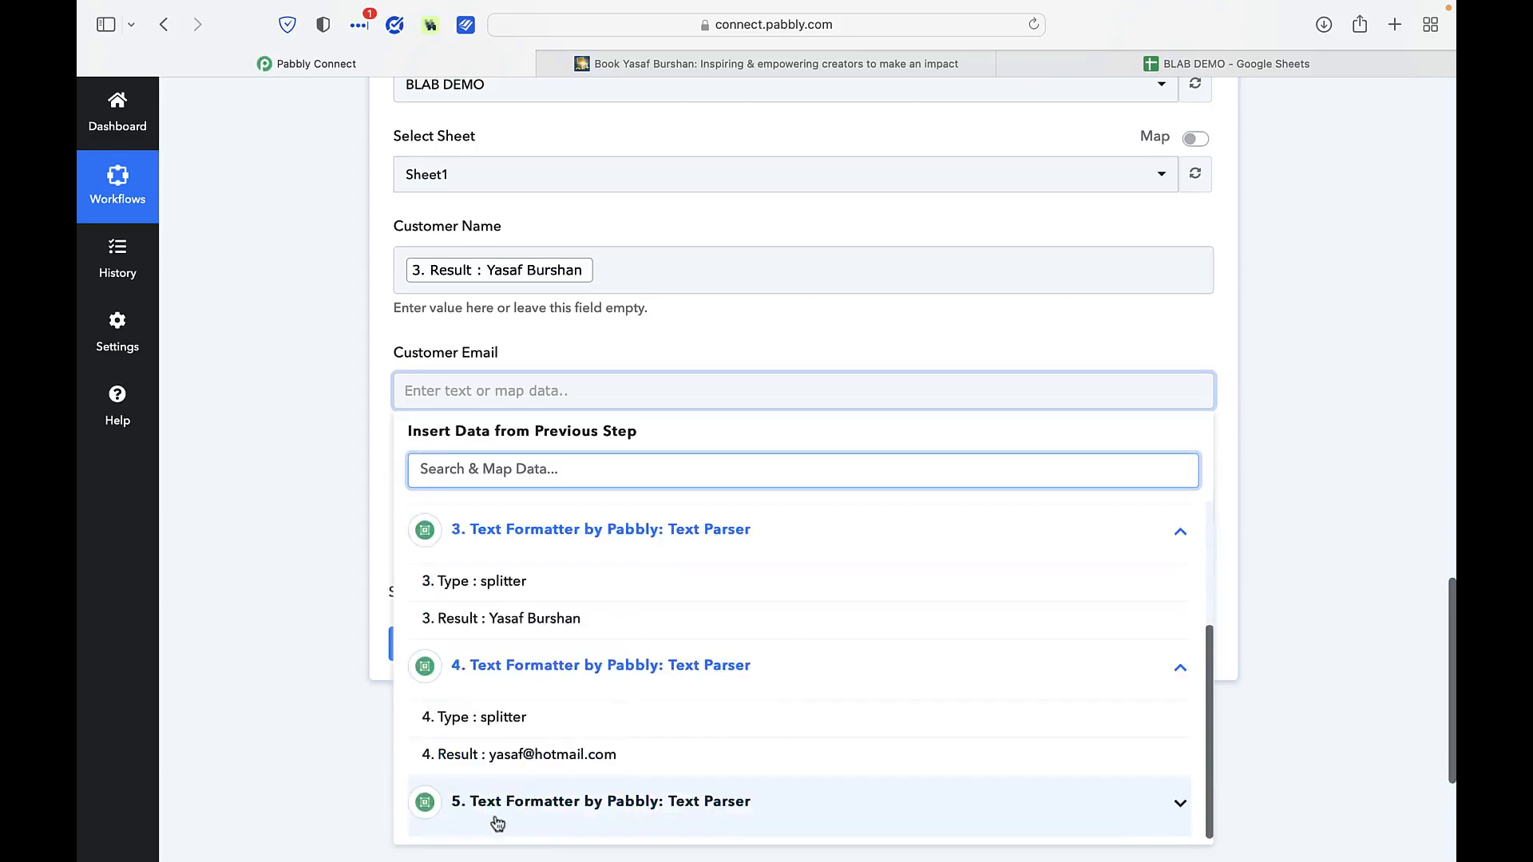
{"action": "left_click", "coordinate": [548, 761]}
{"action": "left_click", "coordinate": [279, 676]}
Map the Date And Time field to the Result of the step 5 Text Parser
{"action": "left_click", "coordinate": [413, 516]}
{"action": "scroll", "coordinate": [588, 721], "scroll_direction": "down", "scroll_amount": 4}
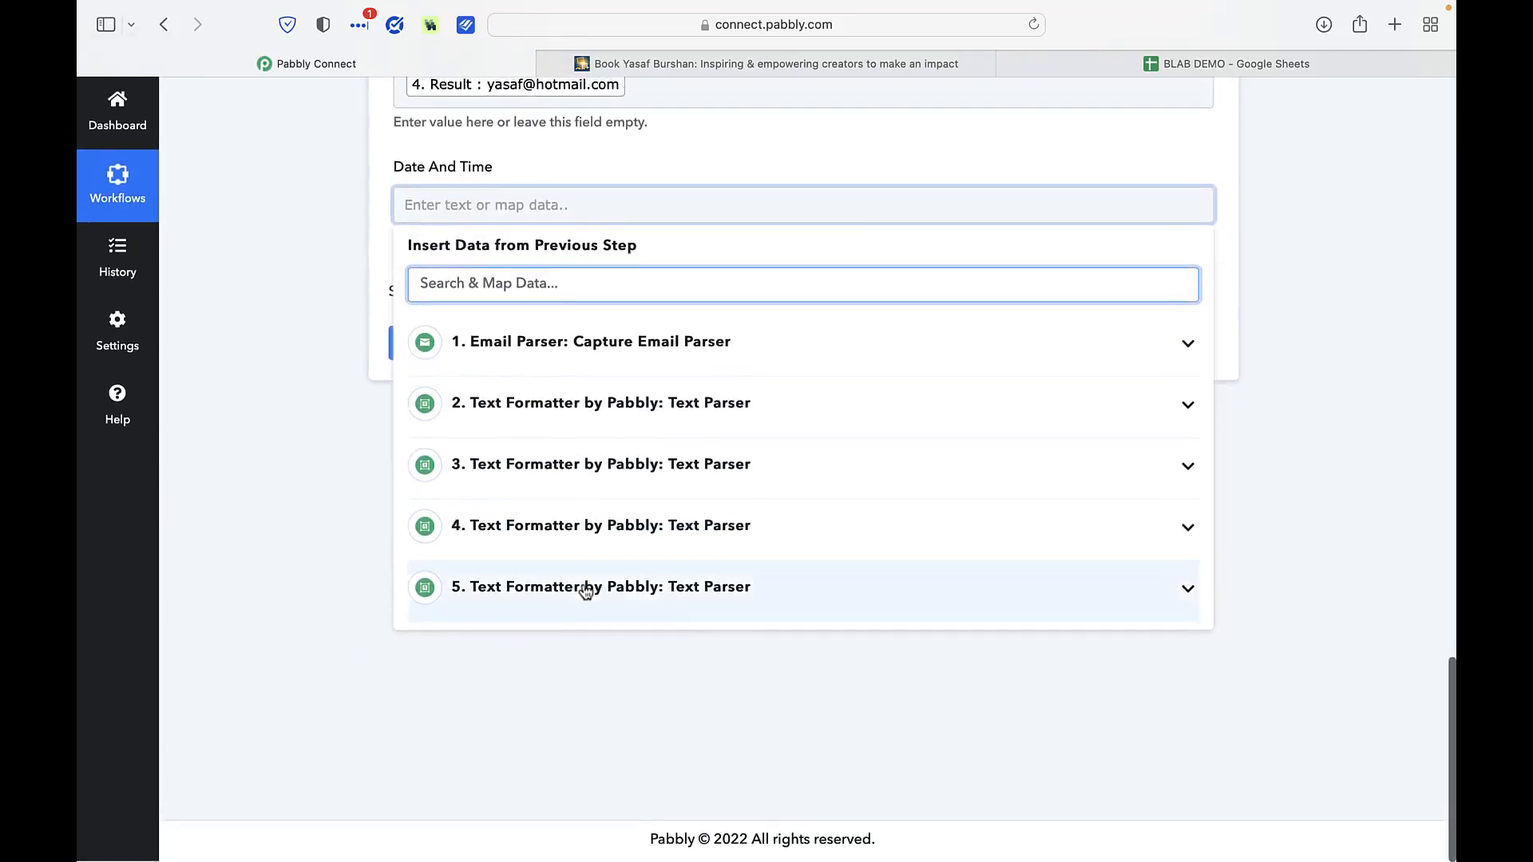
{"action": "left_click", "coordinate": [699, 589]}
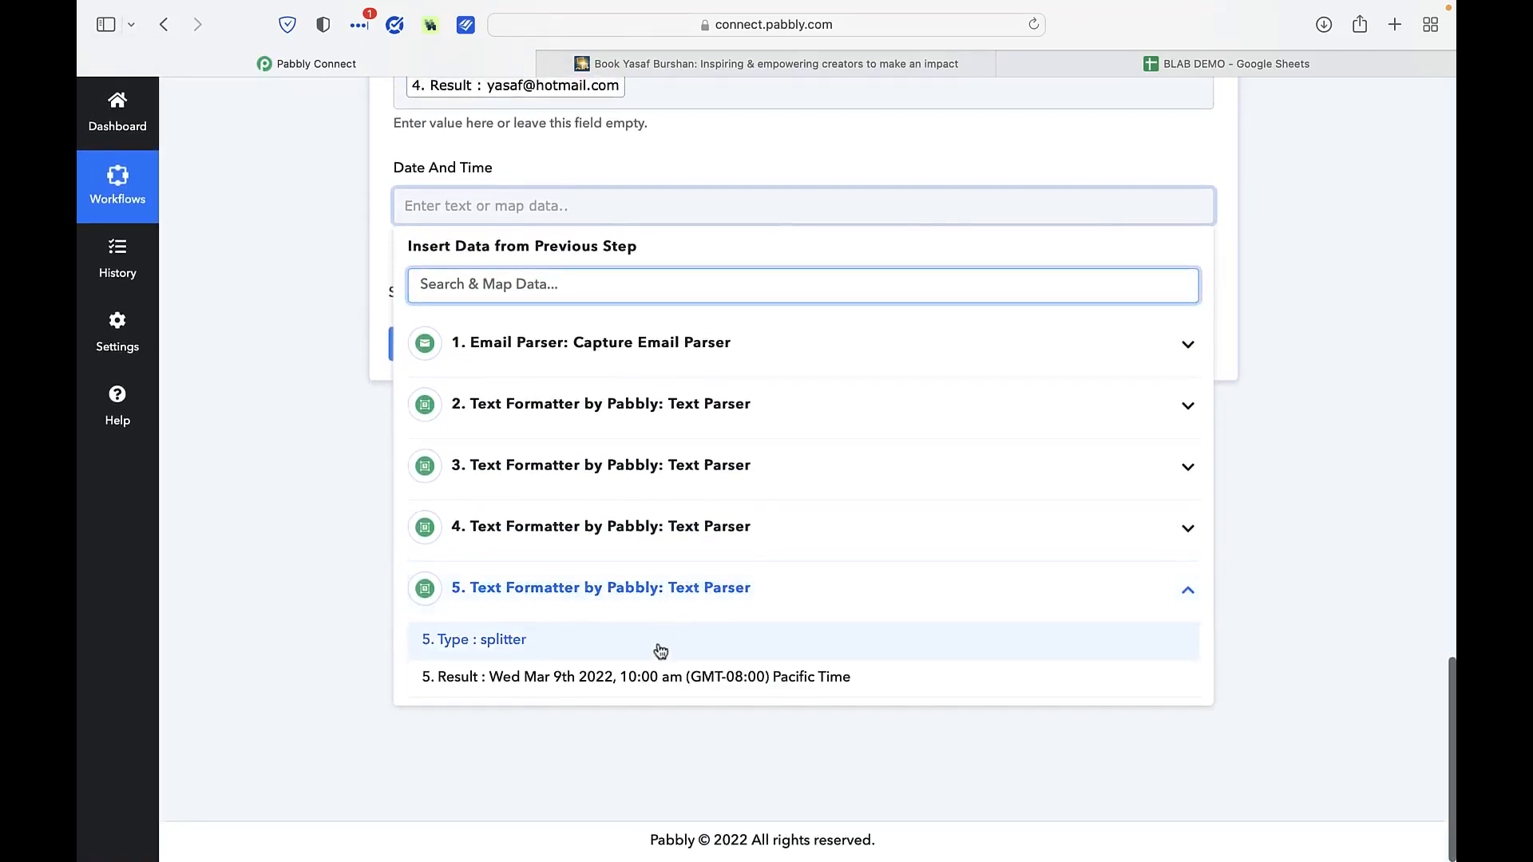
{"action": "left_click", "coordinate": [656, 679]}
{"action": "left_click", "coordinate": [327, 471]}
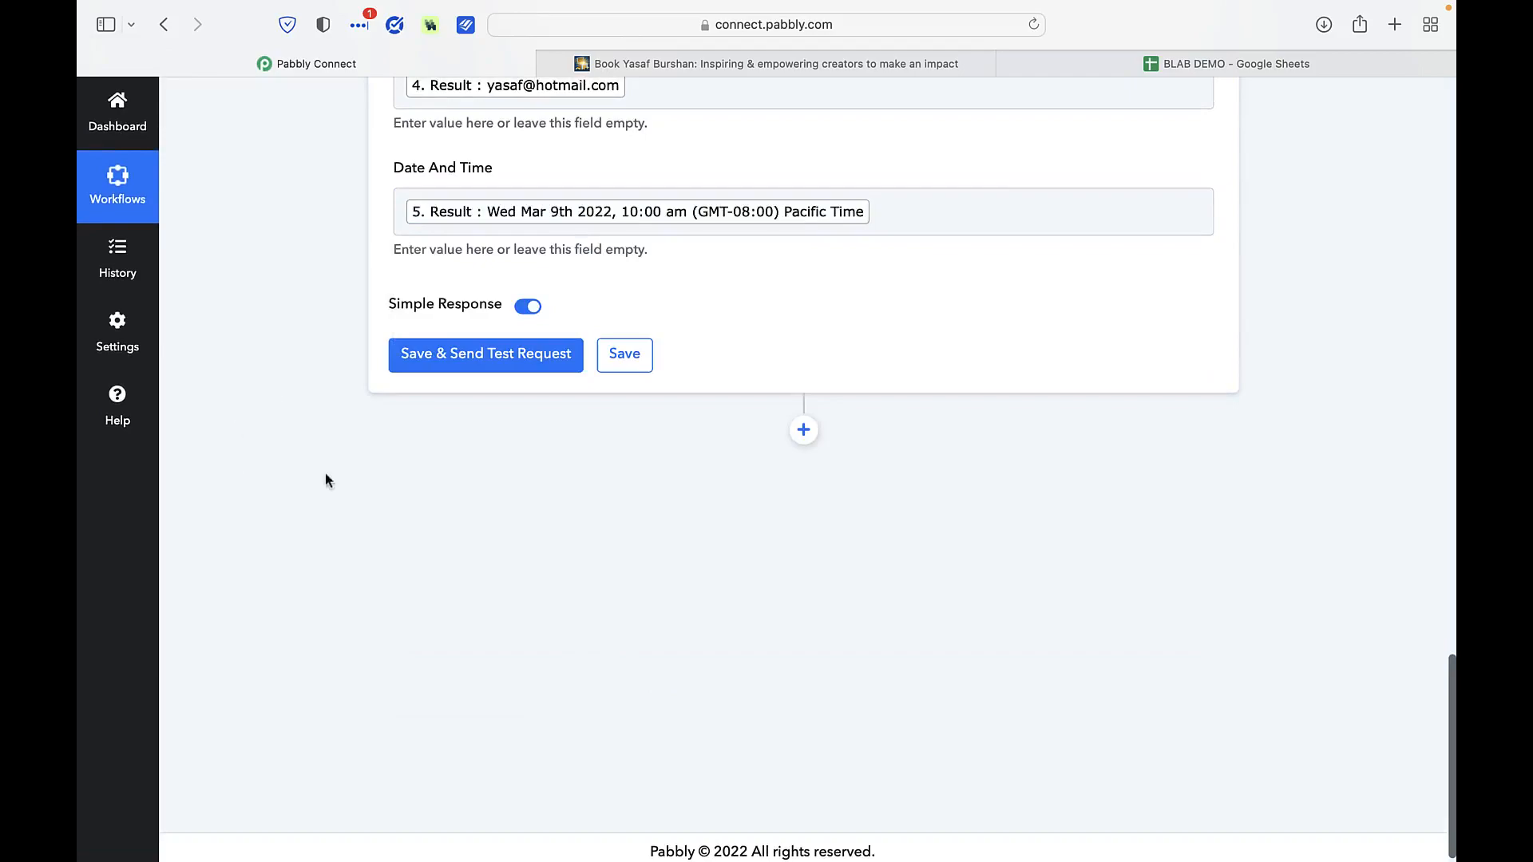
Save the Google Sheets step with a test request and check cells A2 and B2 in the BLAB DEMO sheet
{"action": "scroll", "coordinate": [383, 511], "scroll_direction": "up", "scroll_amount": 2}
{"action": "scroll", "coordinate": [271, 647], "scroll_direction": "up", "scroll_amount": 1}
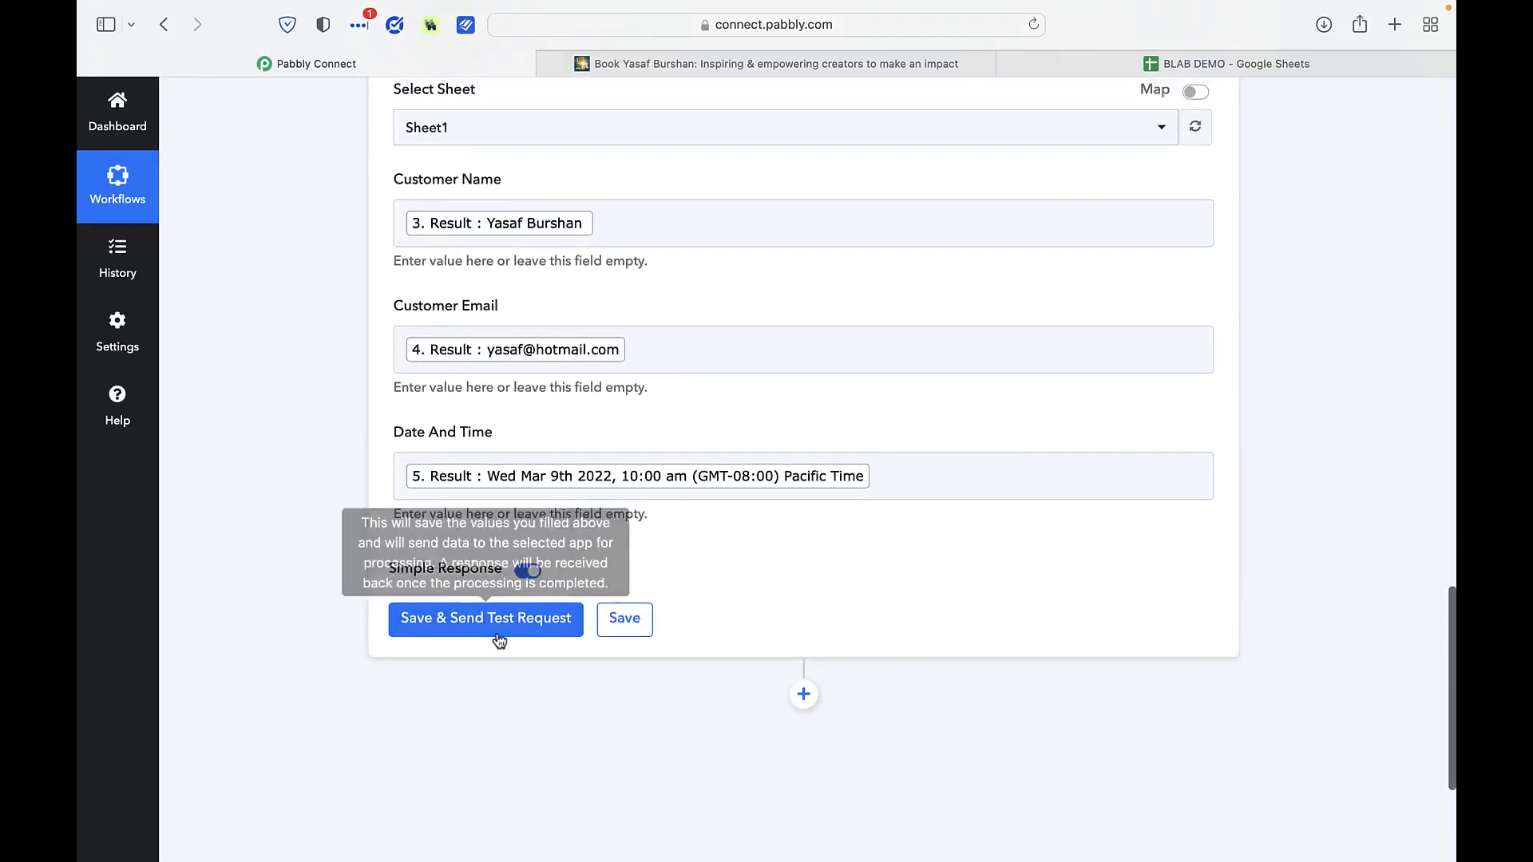
{"action": "left_click", "coordinate": [502, 633]}
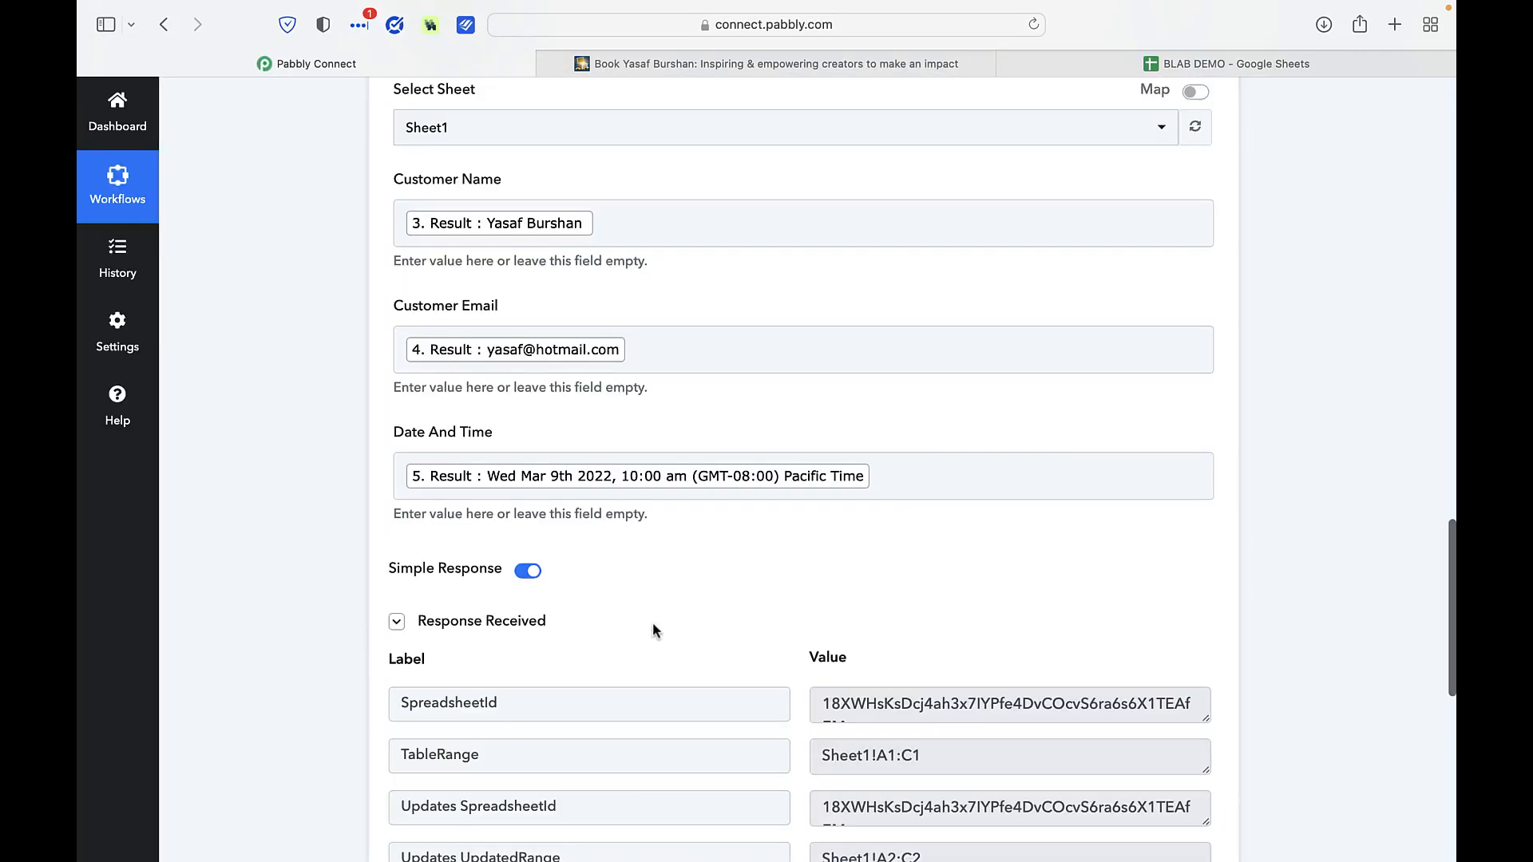
{"action": "left_click", "coordinate": [1320, 70]}
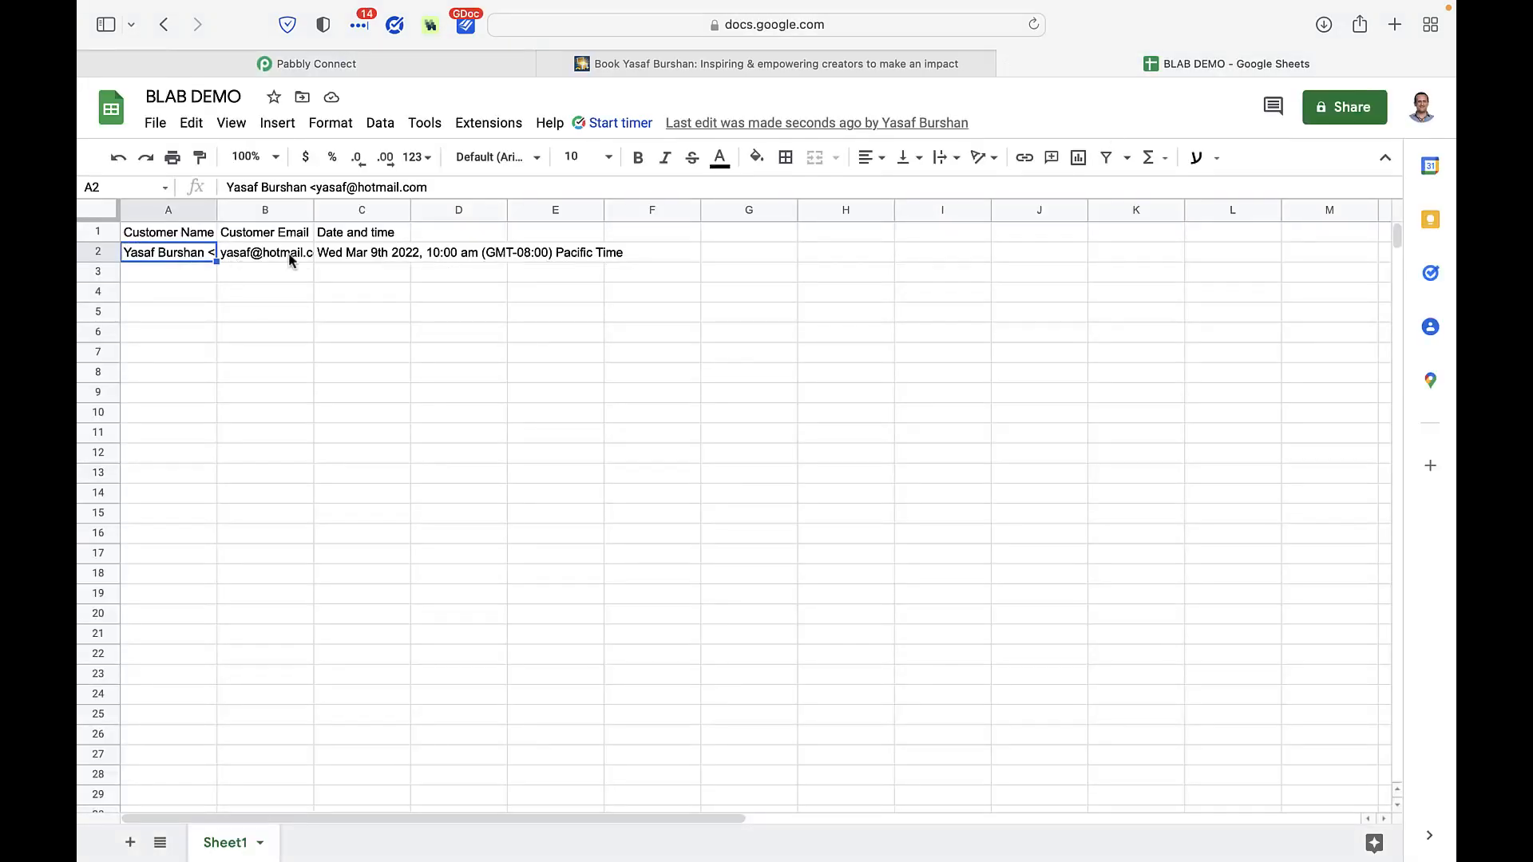
{"action": "left_click", "coordinate": [246, 261]}
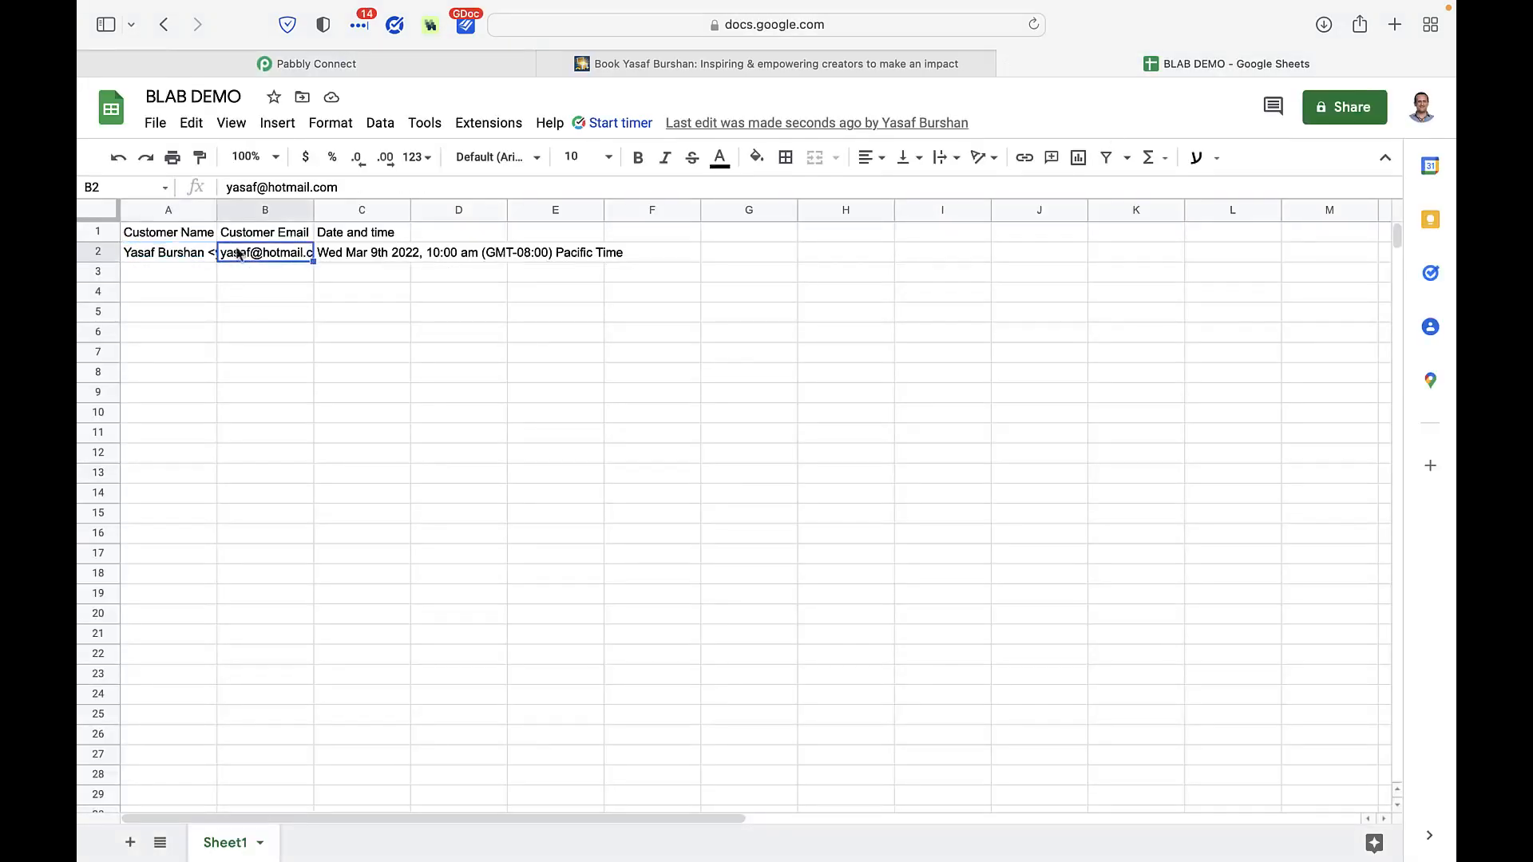
{"action": "left_click", "coordinate": [194, 261]}
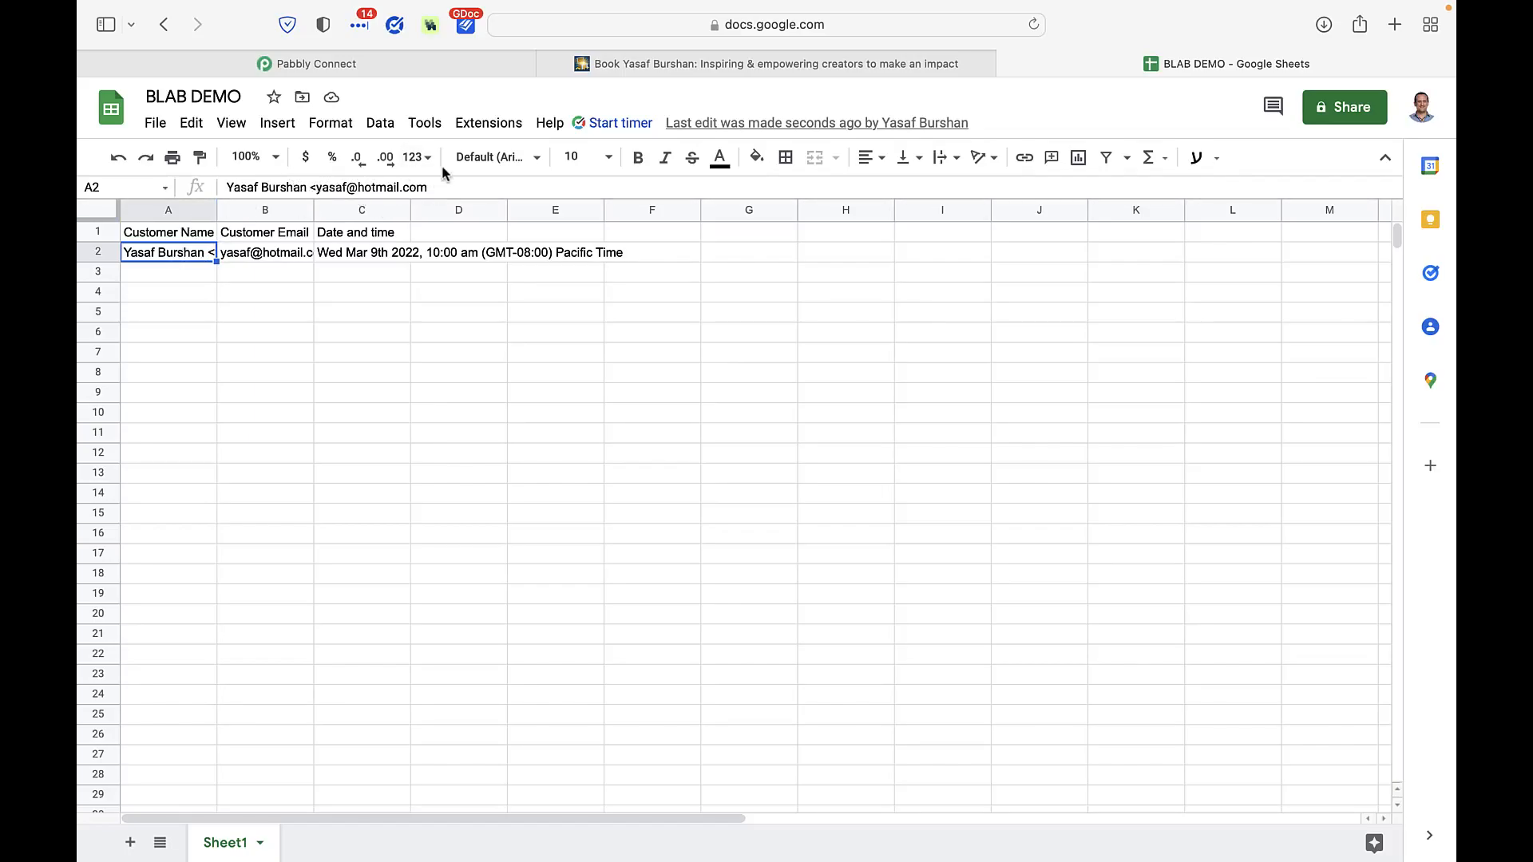
Return to the Pabbly Connect workflow and remap the Customer Name field to the Result of the step 2 Text Parser
{"action": "left_click", "coordinate": [412, 71]}
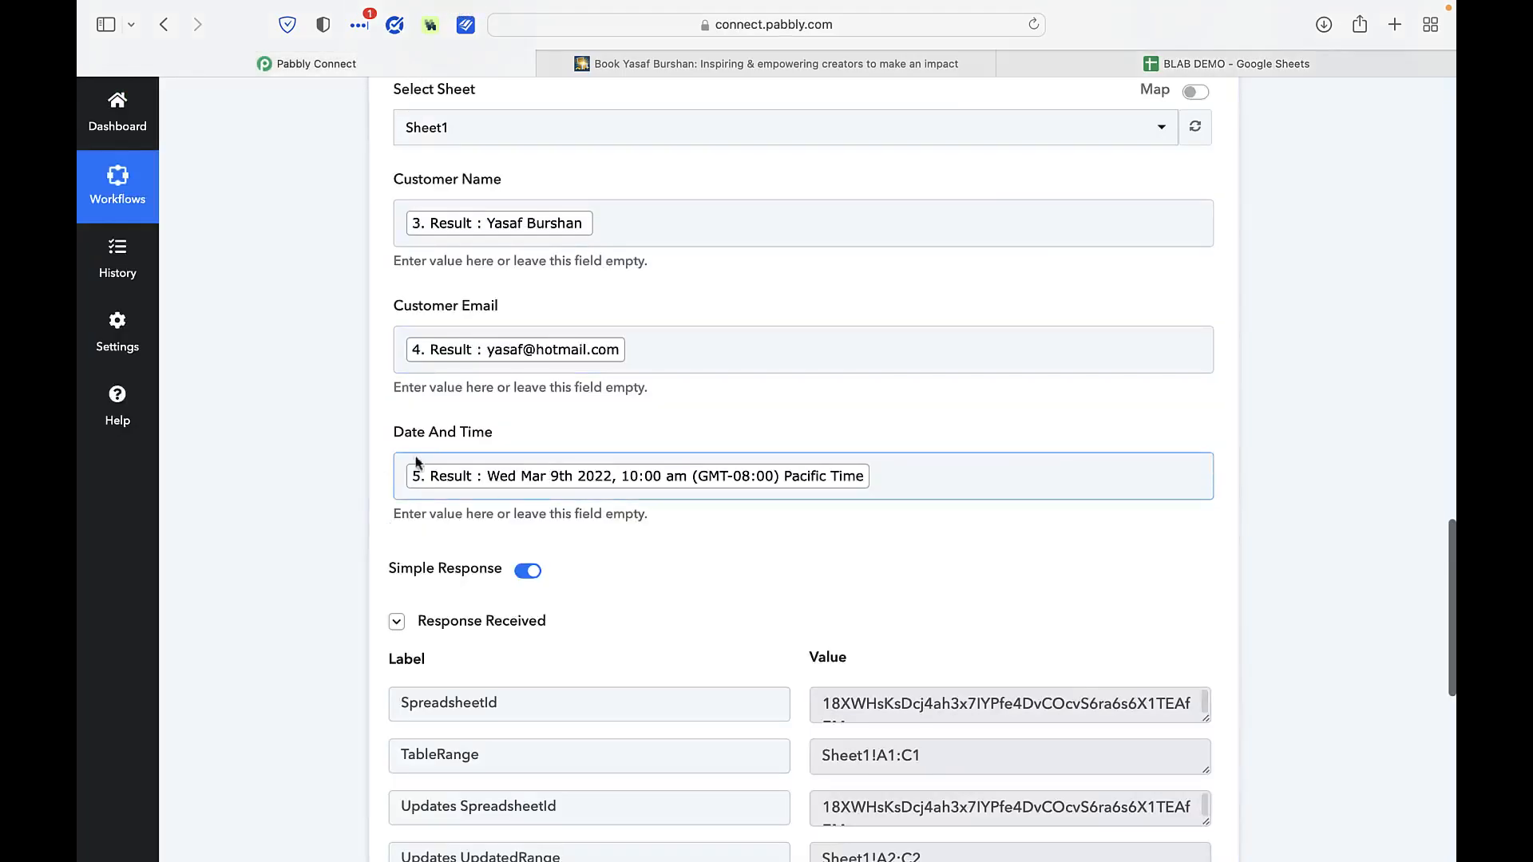
{"action": "scroll", "coordinate": [388, 483], "scroll_direction": "up", "scroll_amount": 1}
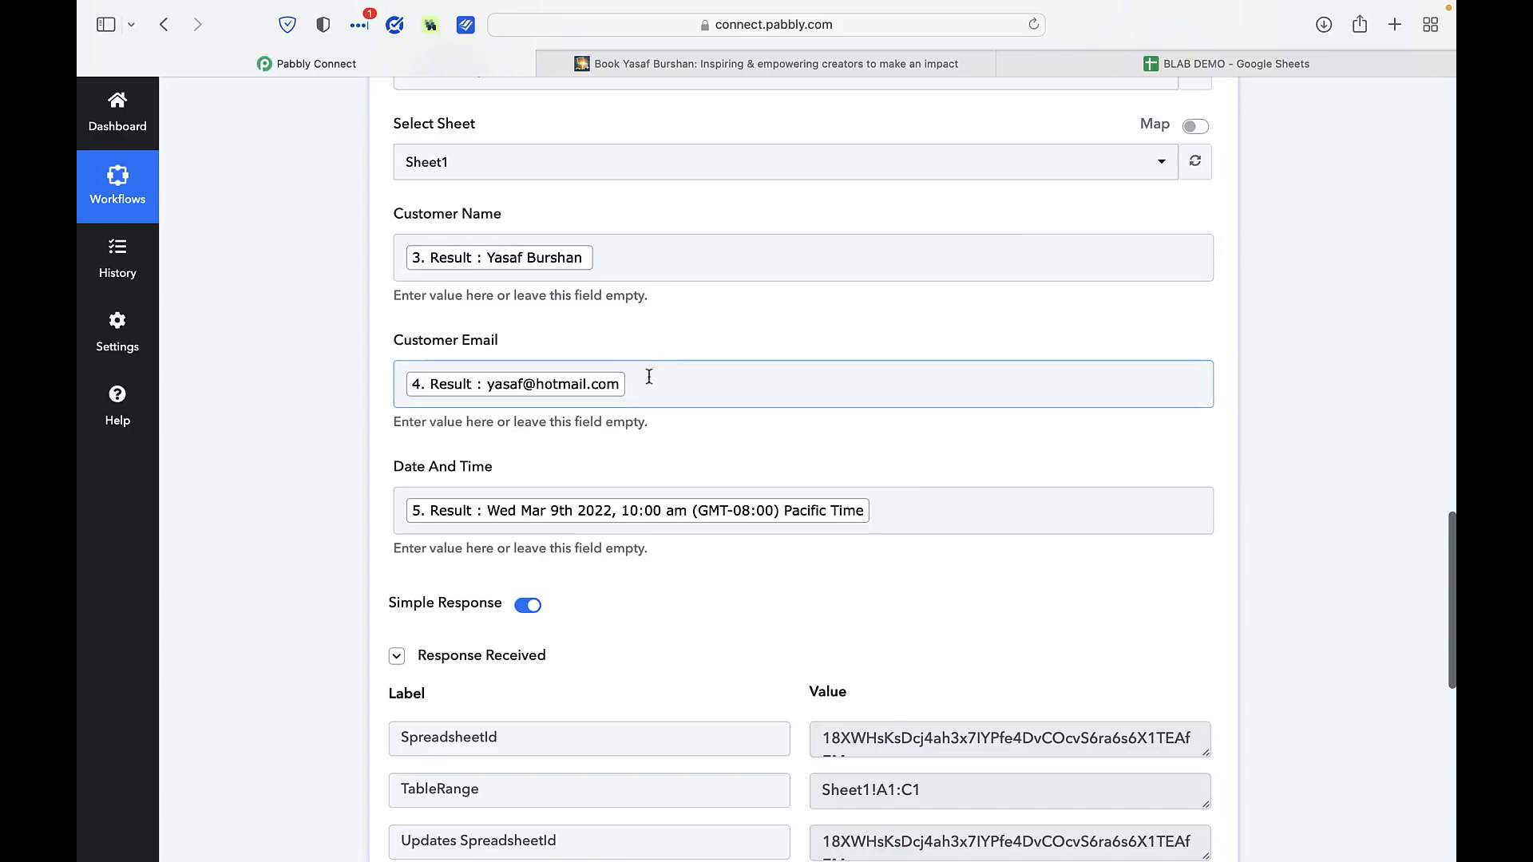
{"action": "scroll", "coordinate": [648, 380], "scroll_direction": "up", "scroll_amount": 1}
{"action": "left_click", "coordinate": [646, 305]}
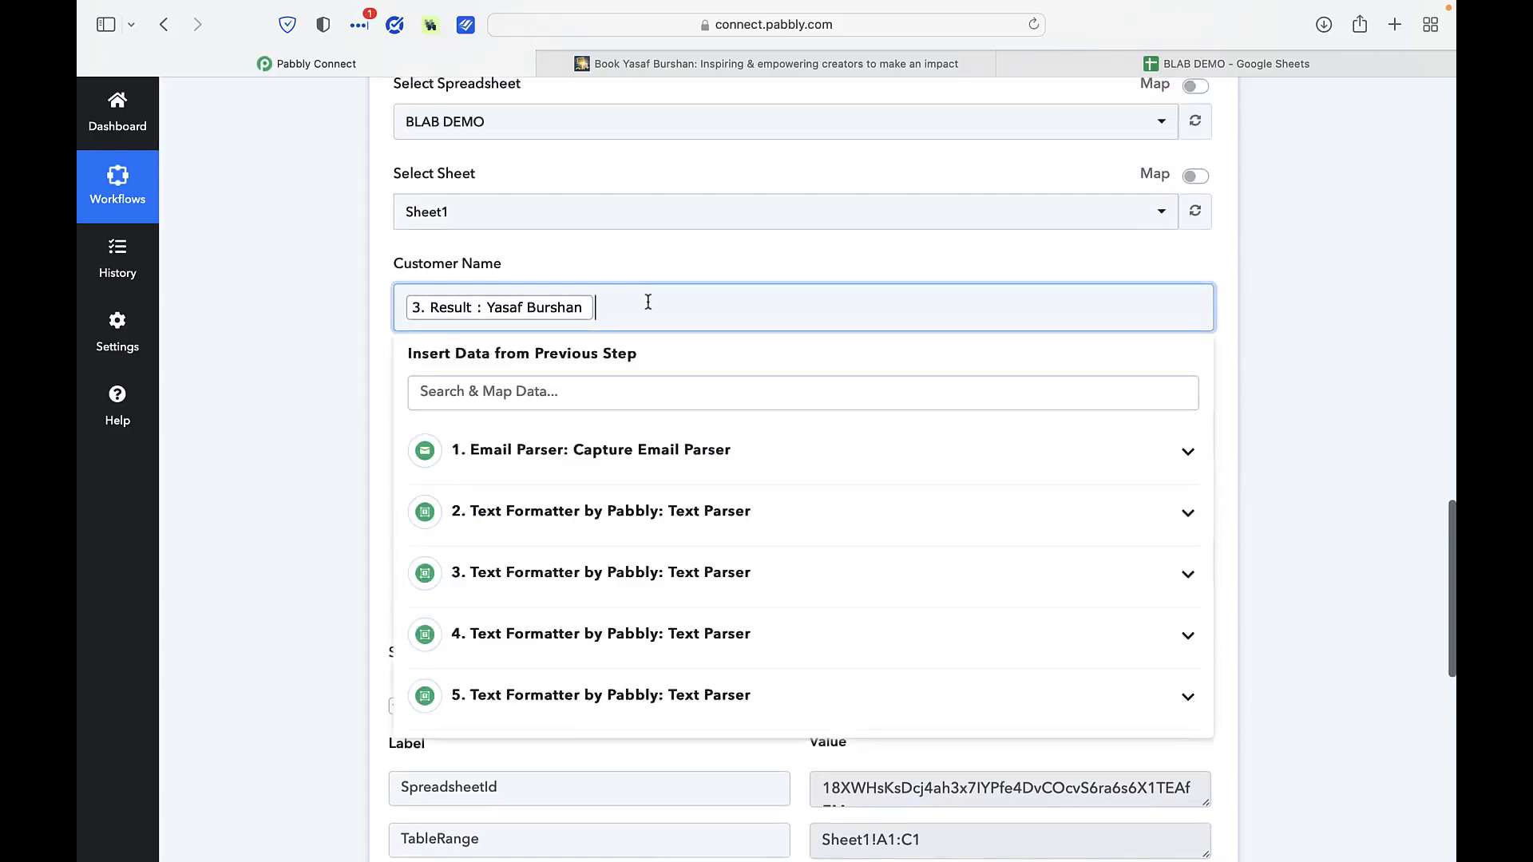
{"action": "key", "text": "BackSpace"}
{"action": "left_click", "coordinate": [755, 503]}
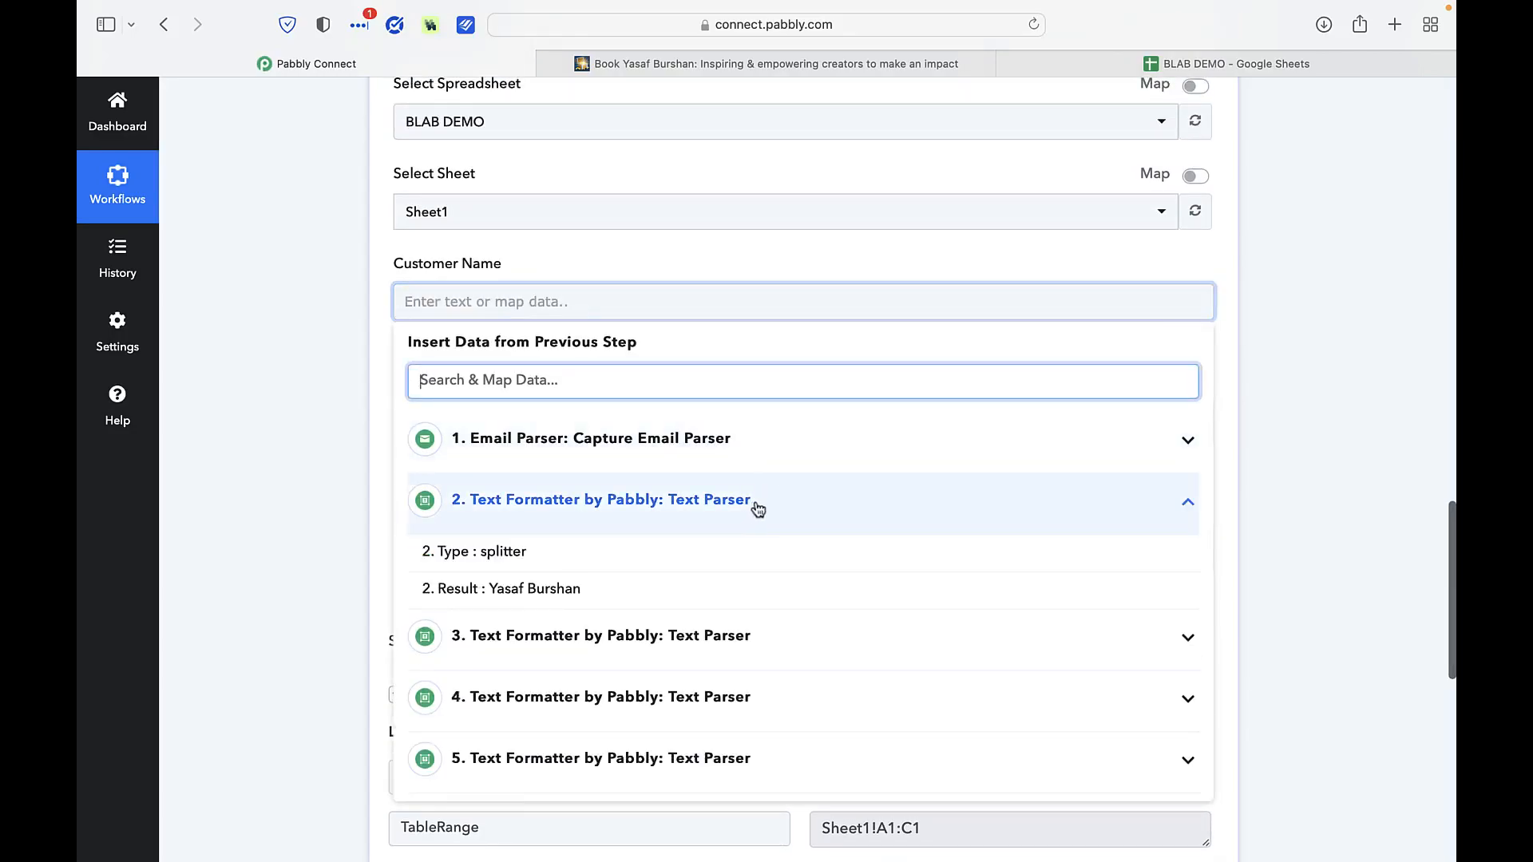
{"action": "left_click", "coordinate": [620, 592]}
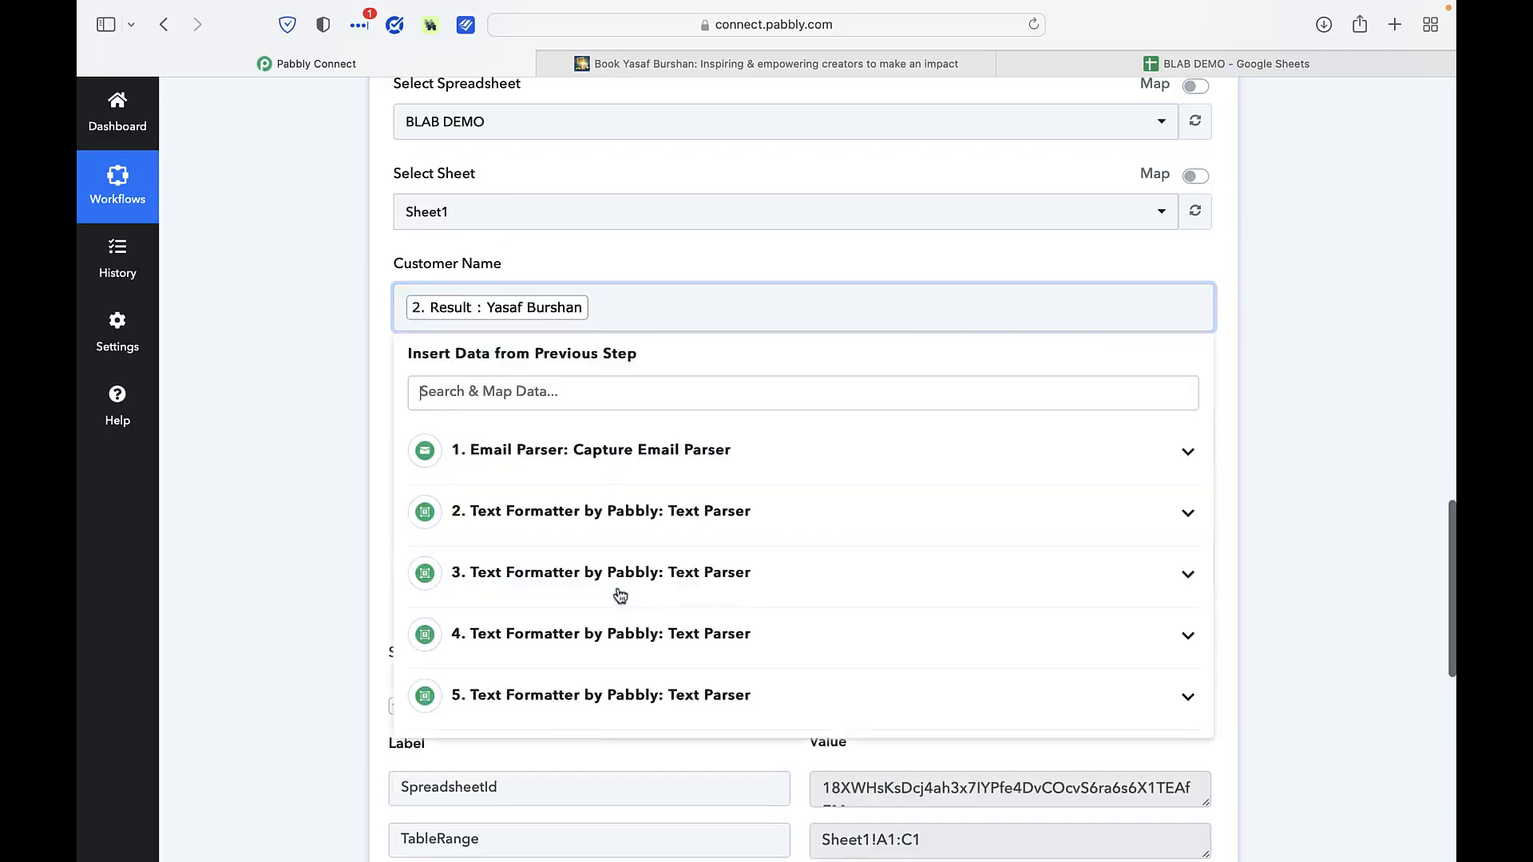
{"action": "left_click", "coordinate": [1429, 432]}
Review the step 2 Text Parser's source text and match setting, and save the Google Sheets step with another test request
{"action": "scroll", "coordinate": [356, 328], "scroll_direction": "up", "scroll_amount": 15}
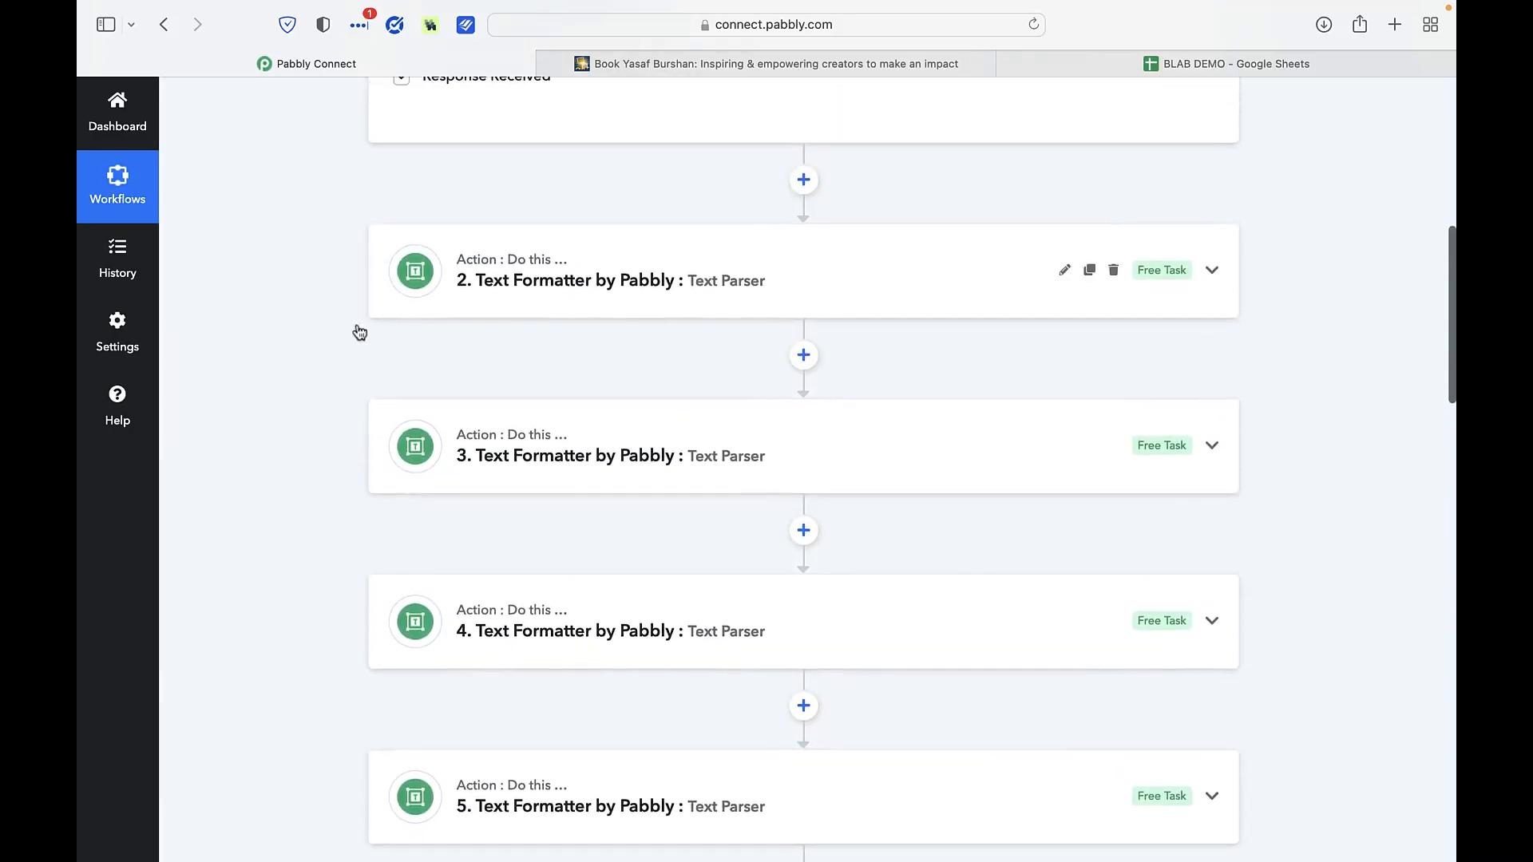
{"action": "left_click", "coordinate": [534, 310]}
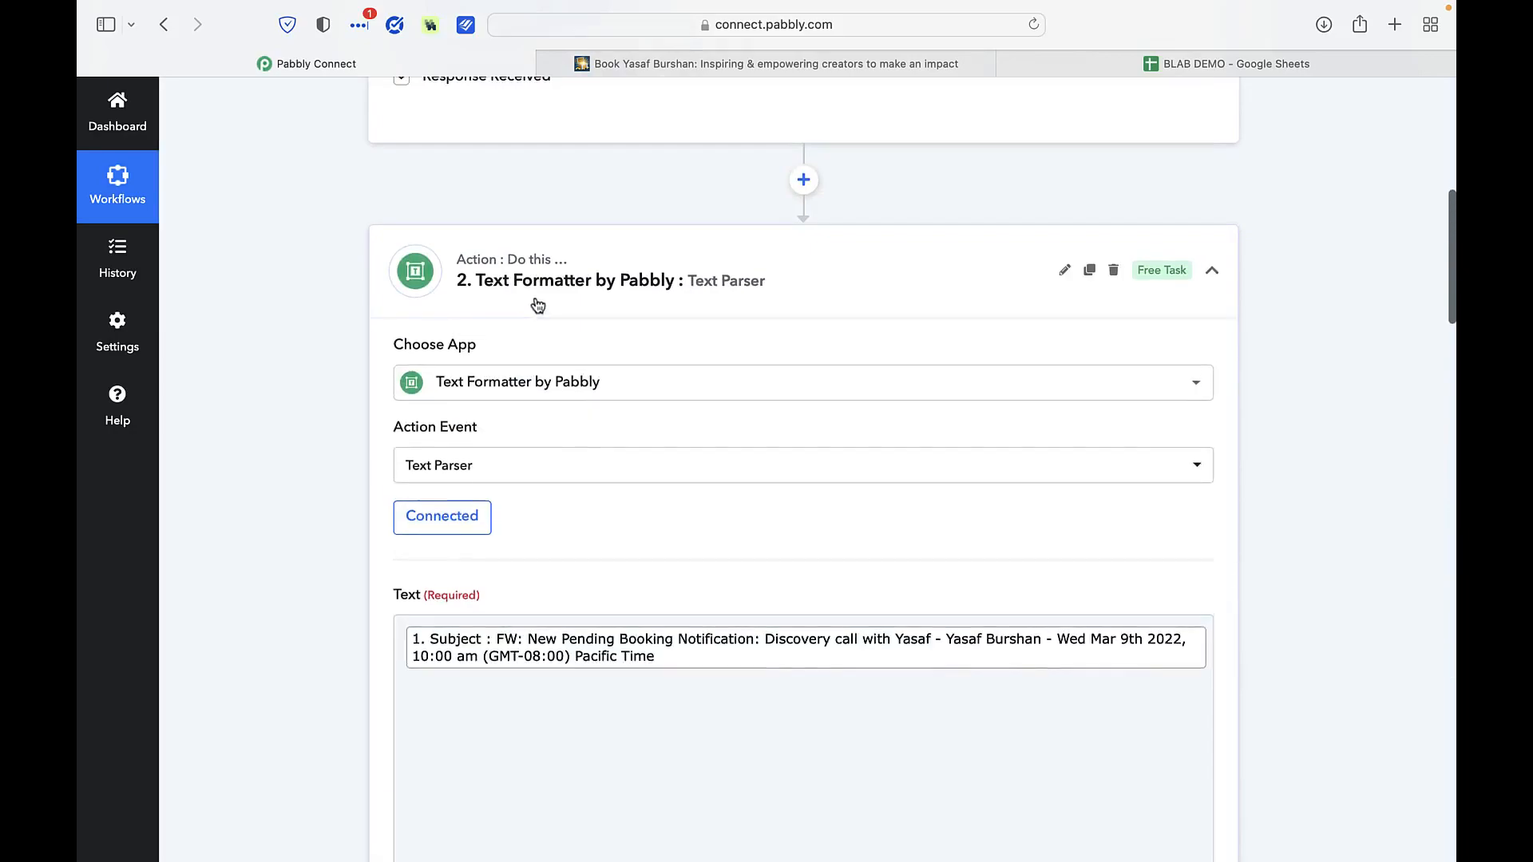
{"action": "scroll", "coordinate": [301, 520], "scroll_direction": "down", "scroll_amount": 10}
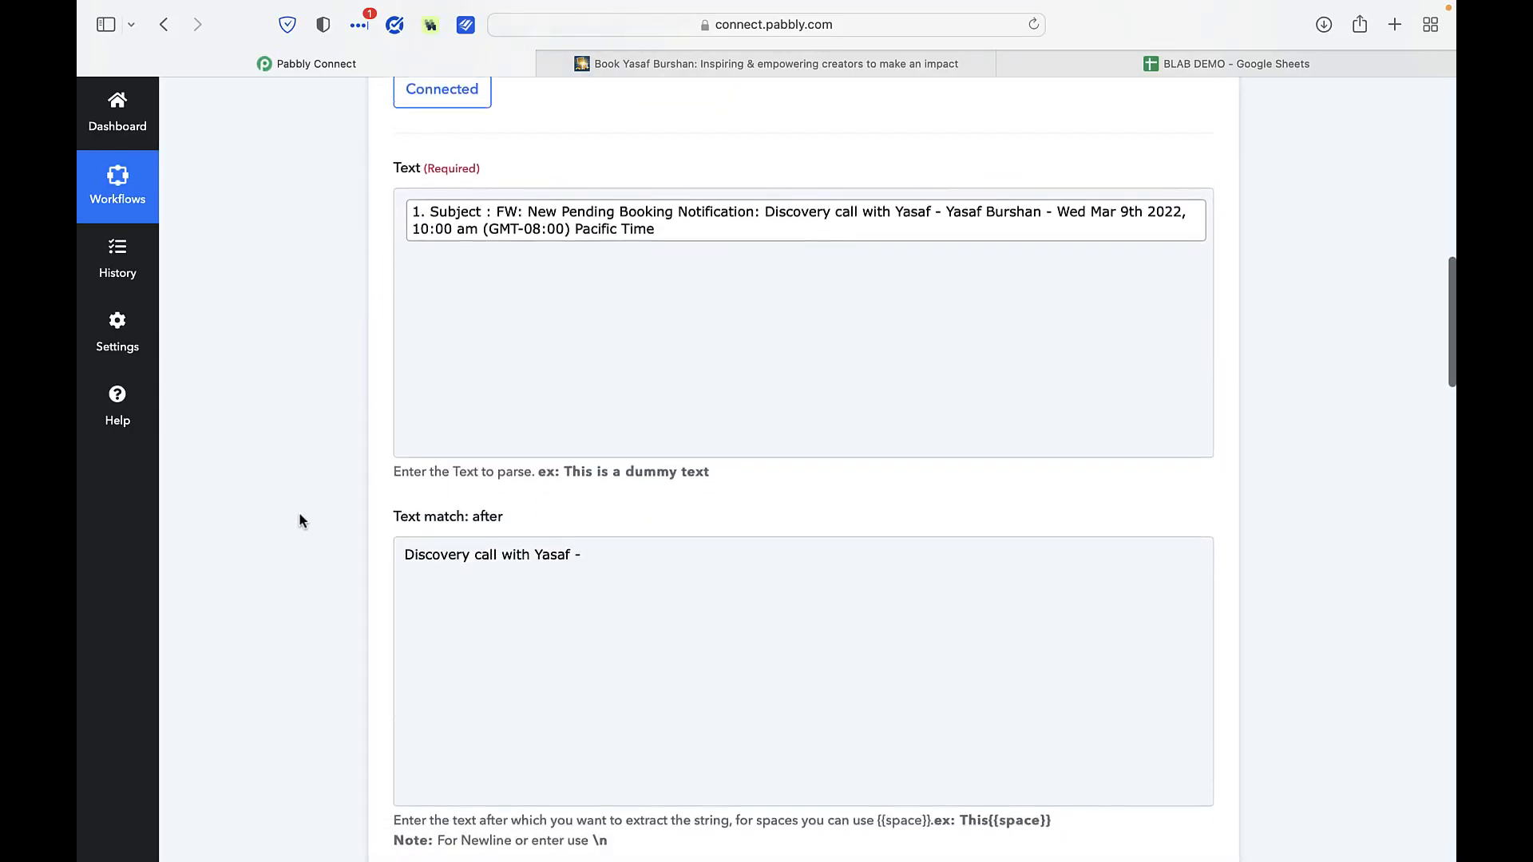
{"action": "scroll", "coordinate": [298, 512], "scroll_direction": "down", "scroll_amount": 20}
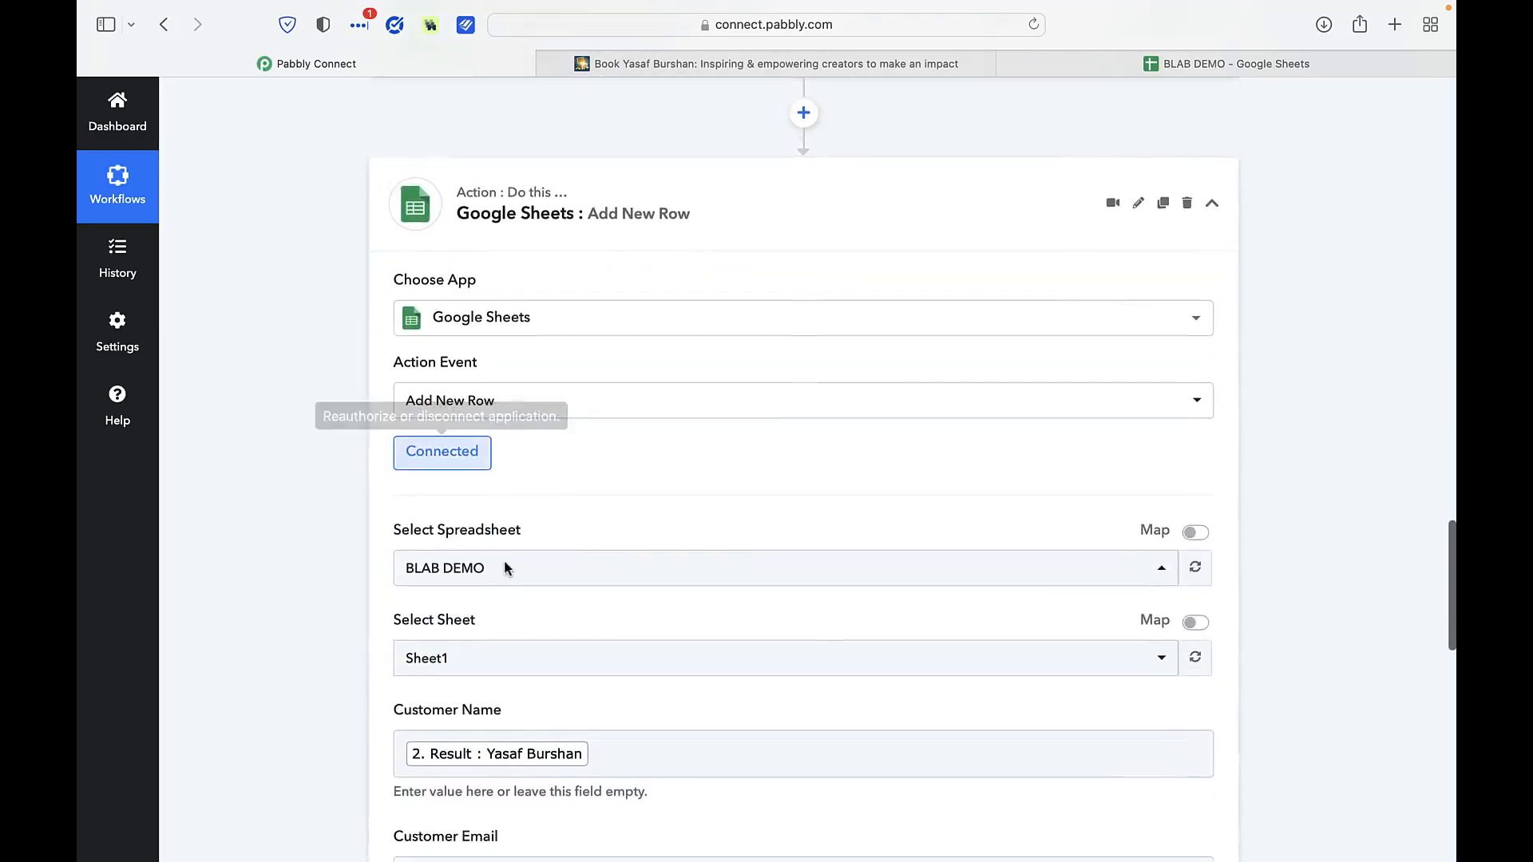
{"action": "scroll", "coordinate": [656, 802], "scroll_direction": "down", "scroll_amount": 2}
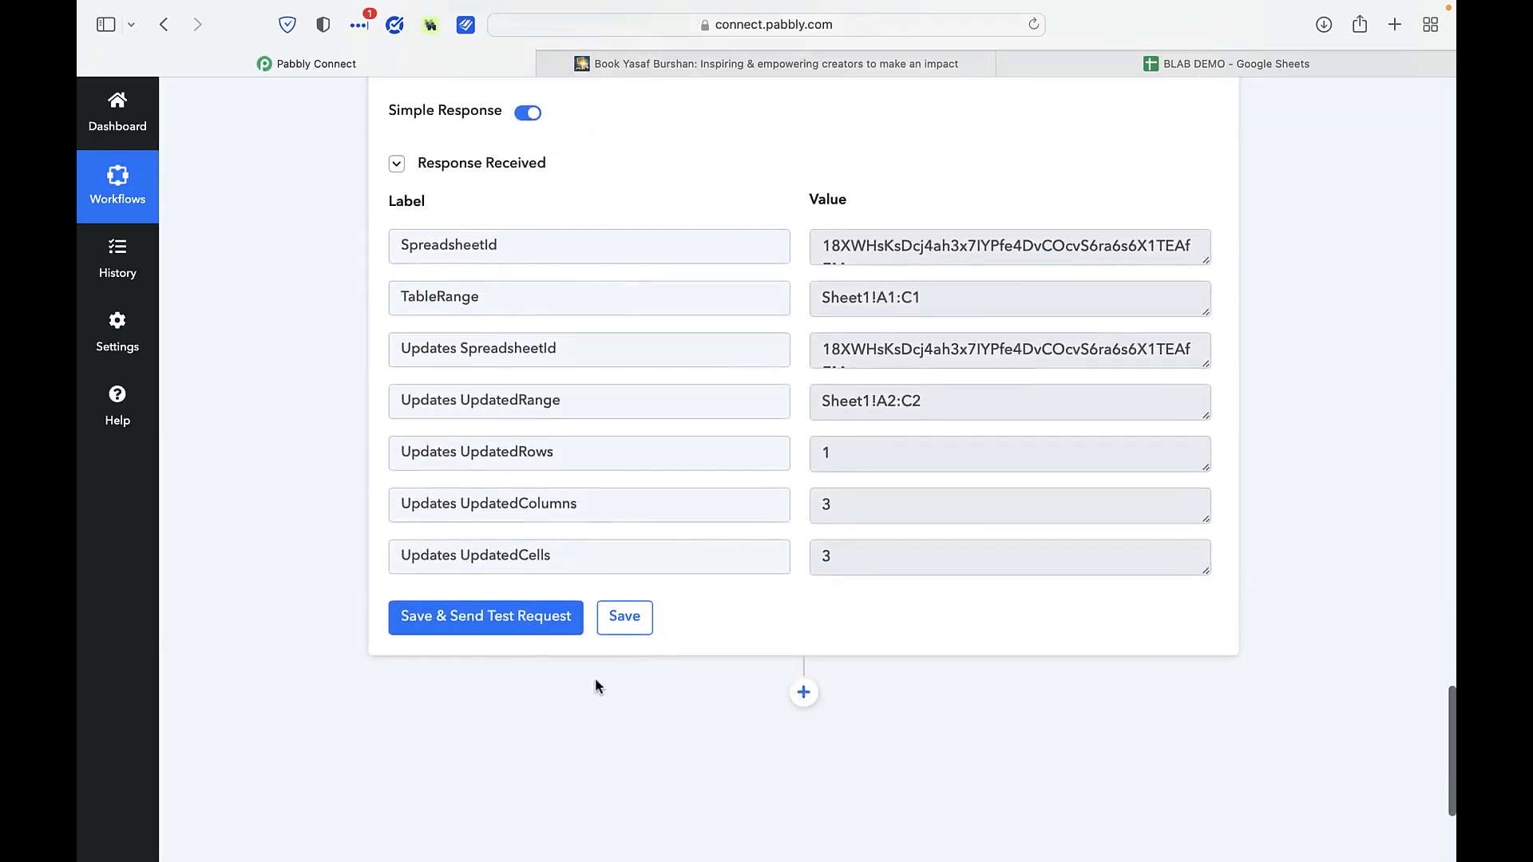
{"action": "left_click", "coordinate": [547, 627]}
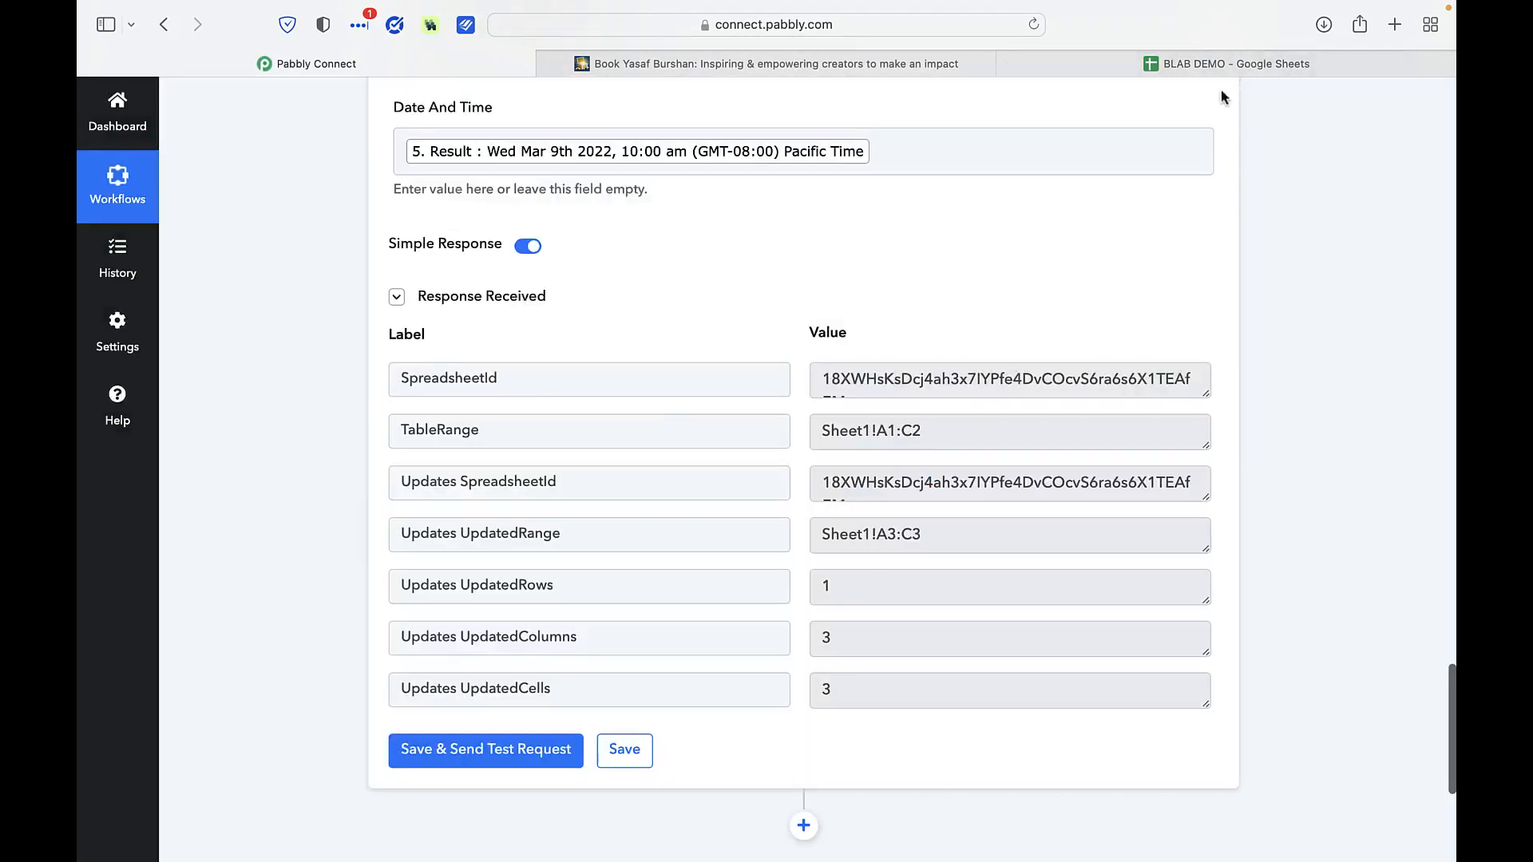
Switch to the BLAB DEMO sheet and check the name, email and date values in cells A3 to C3
{"action": "left_click", "coordinate": [1237, 64]}
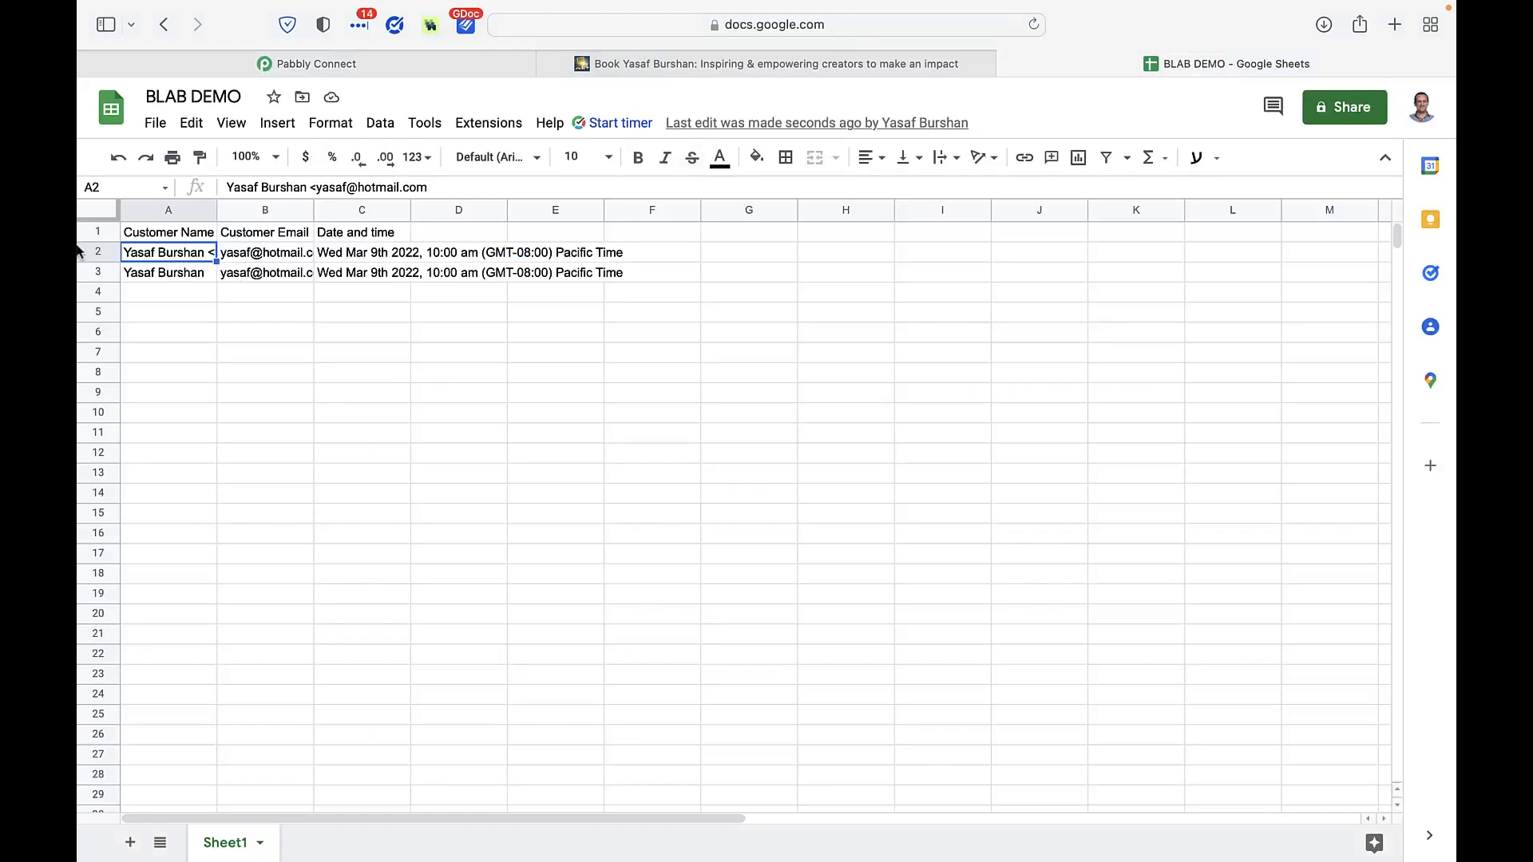
{"action": "left_click", "coordinate": [167, 275]}
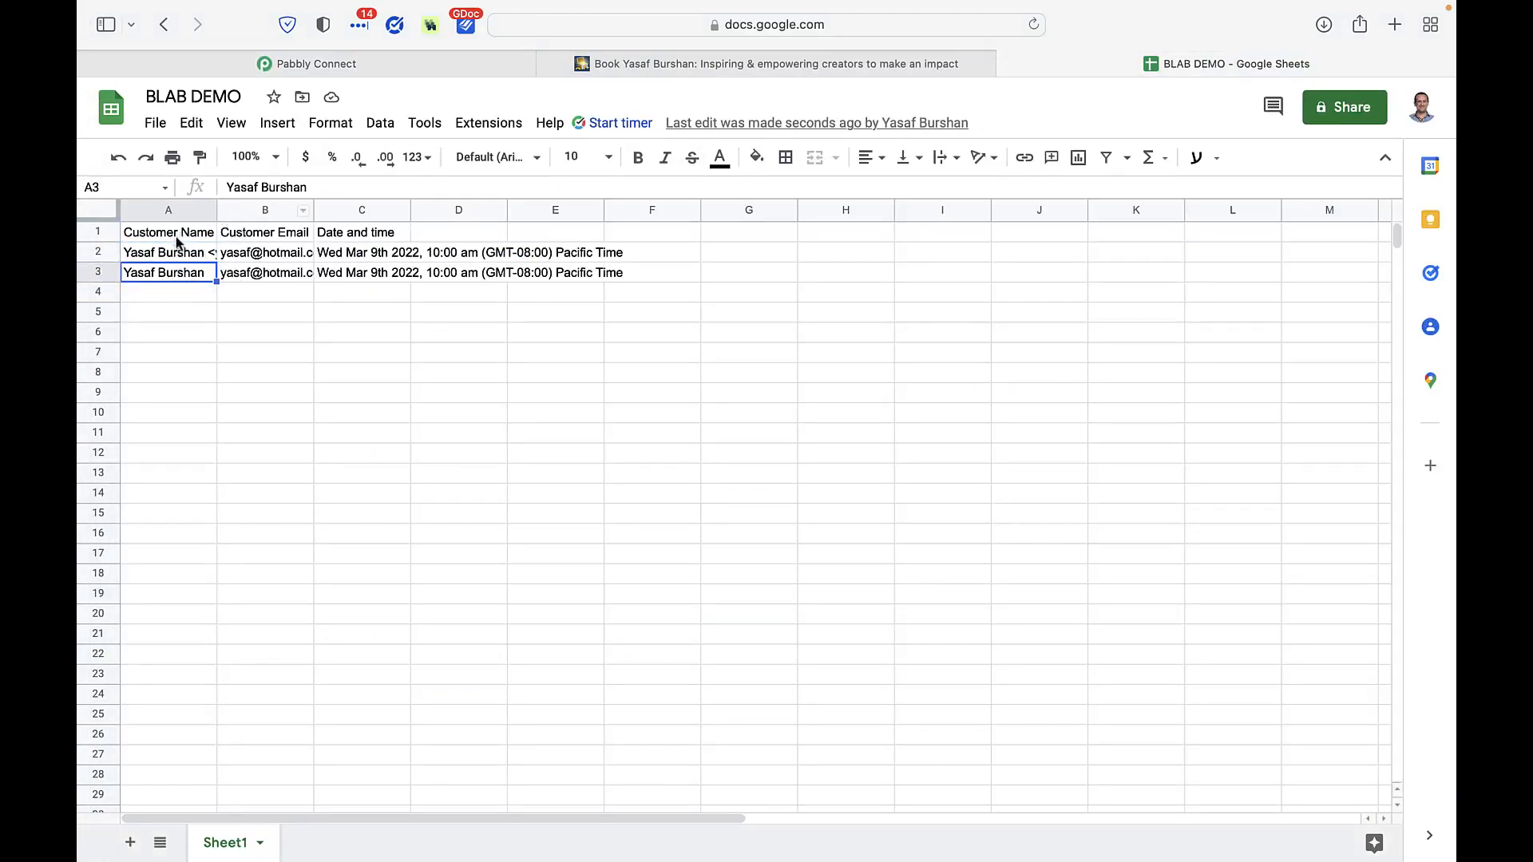
{"action": "left_click", "coordinate": [238, 278]}
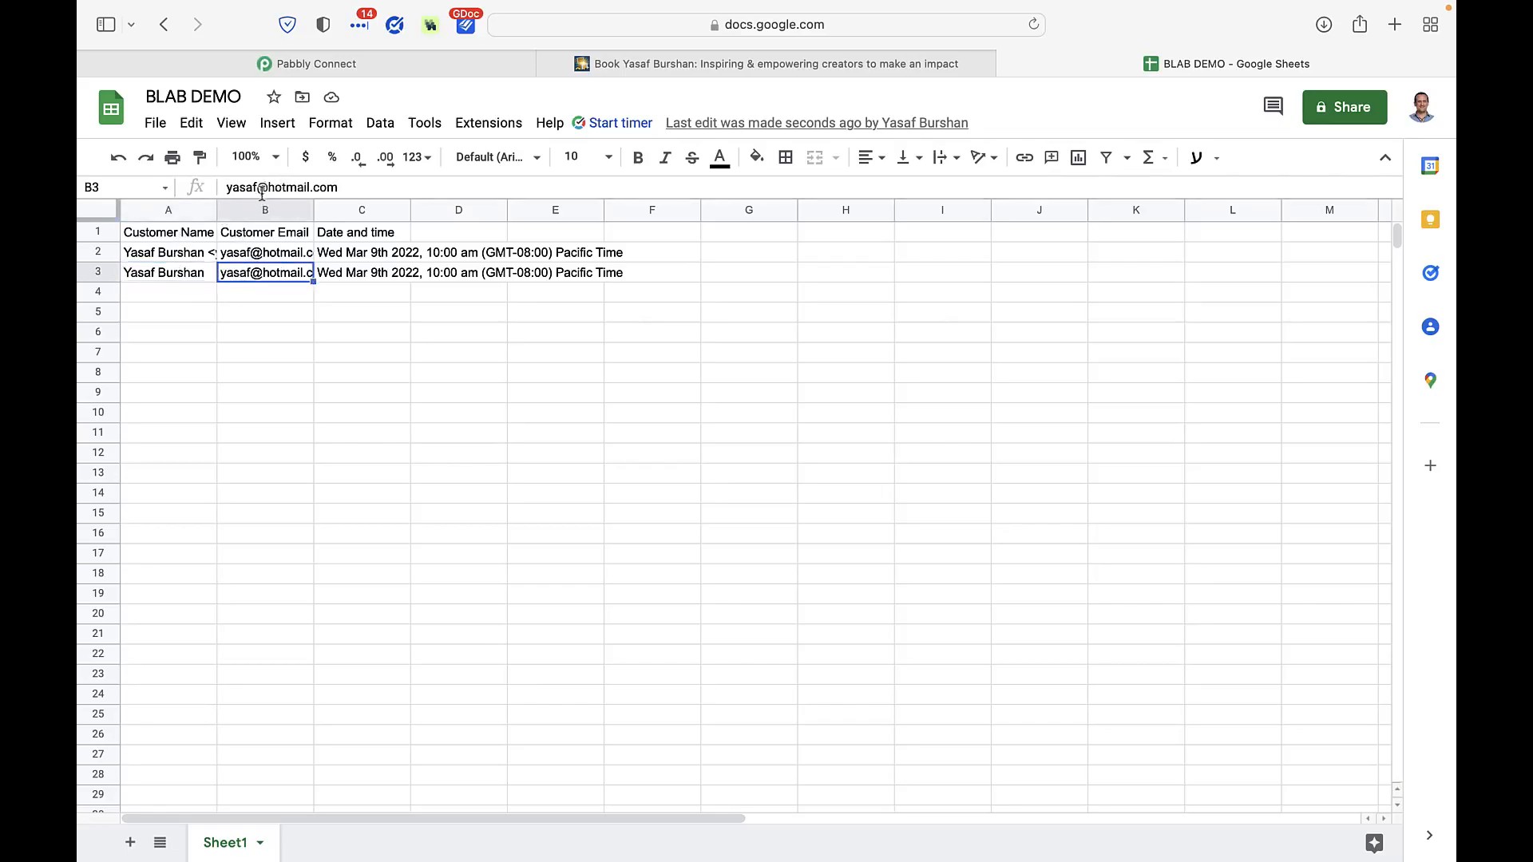
{"action": "left_click", "coordinate": [356, 281]}
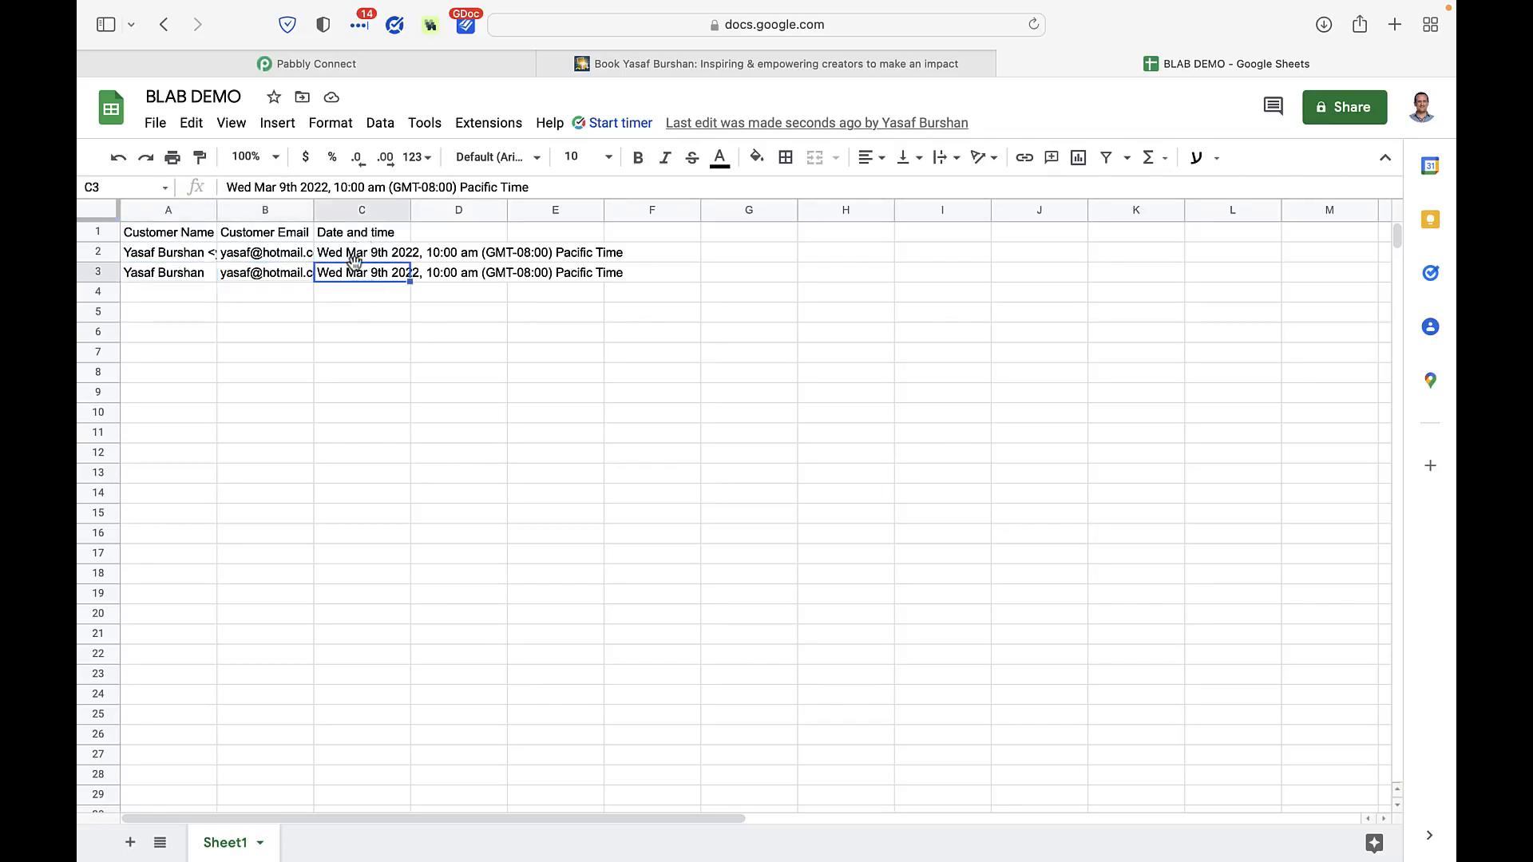
{"action": "mouse_move", "coordinate": [450, 65]}
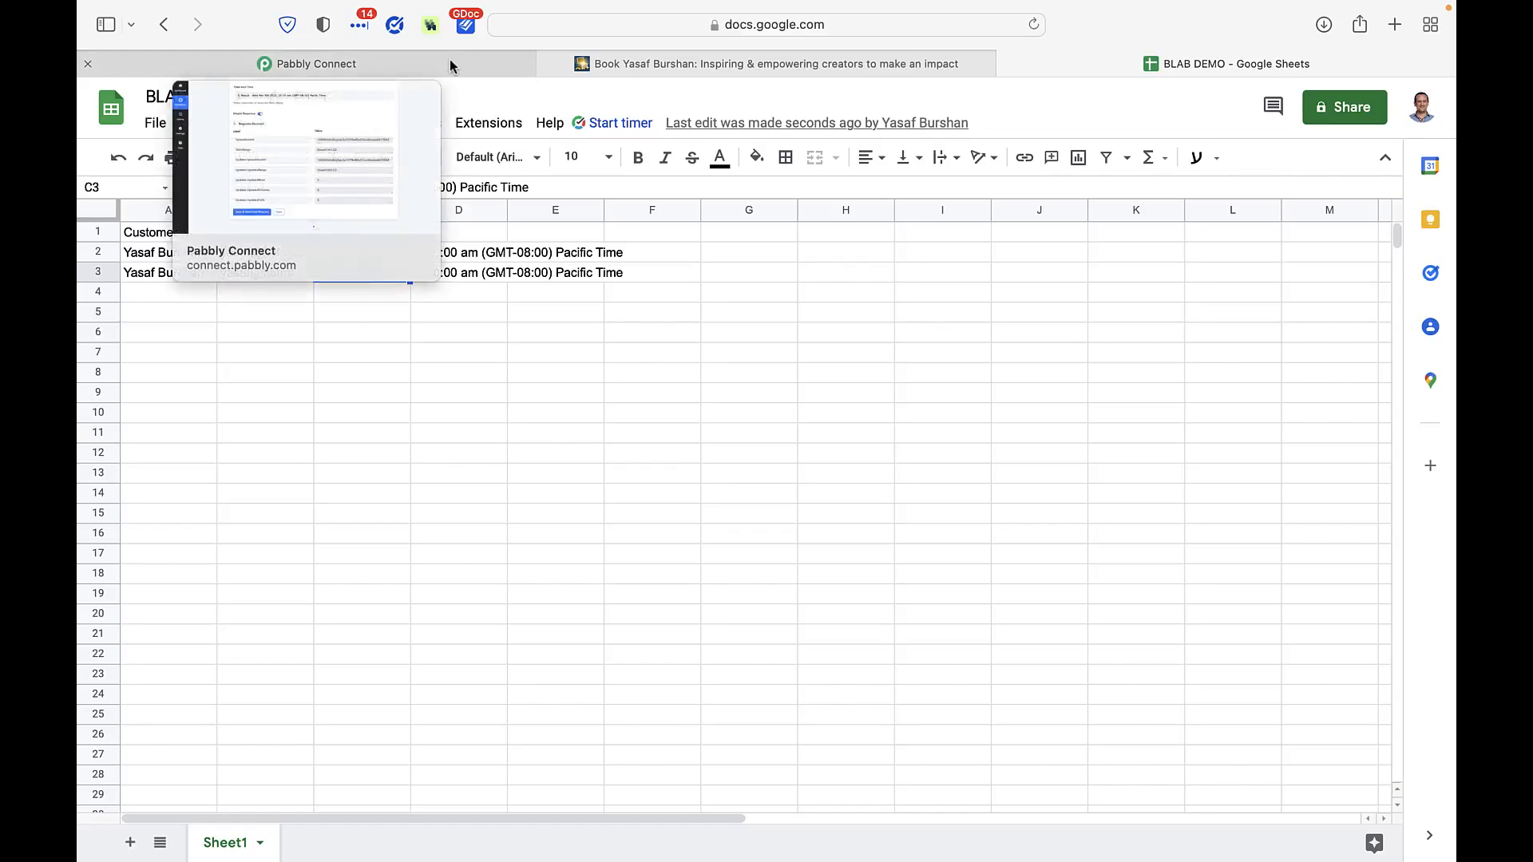